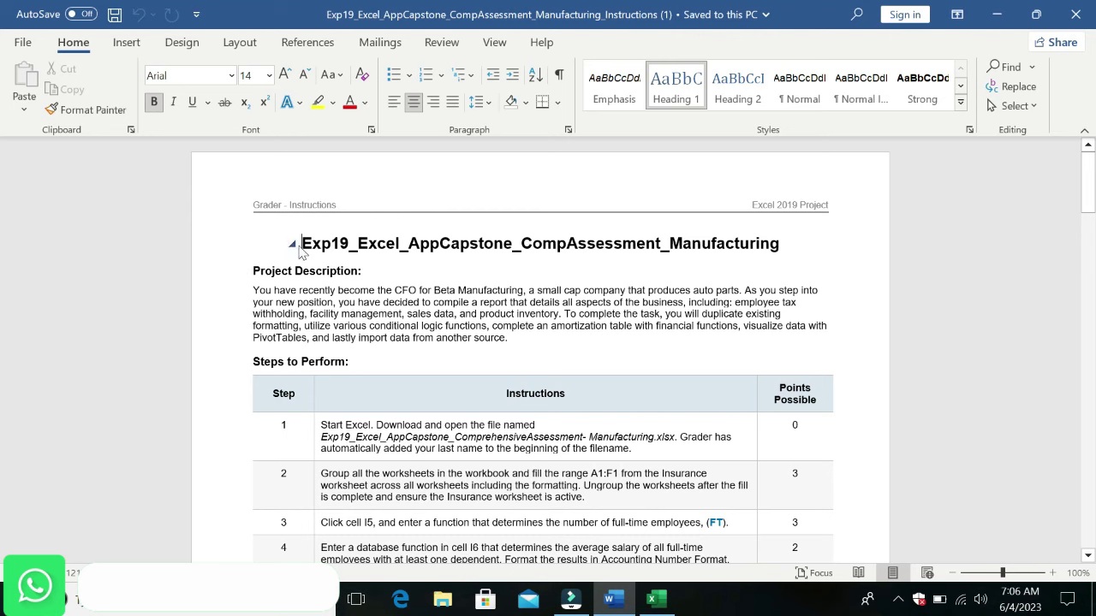
Step: Highlight the title yellow and make the Project Description heading and paragraph 14 pt turquoise
drag(300, 248, 775, 250)
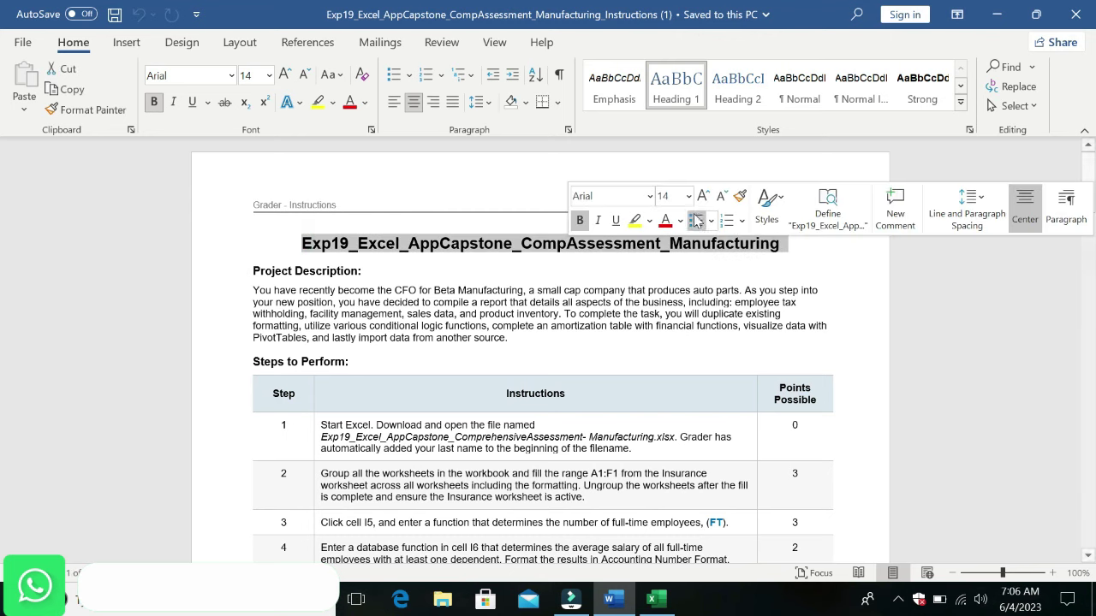
click(635, 220)
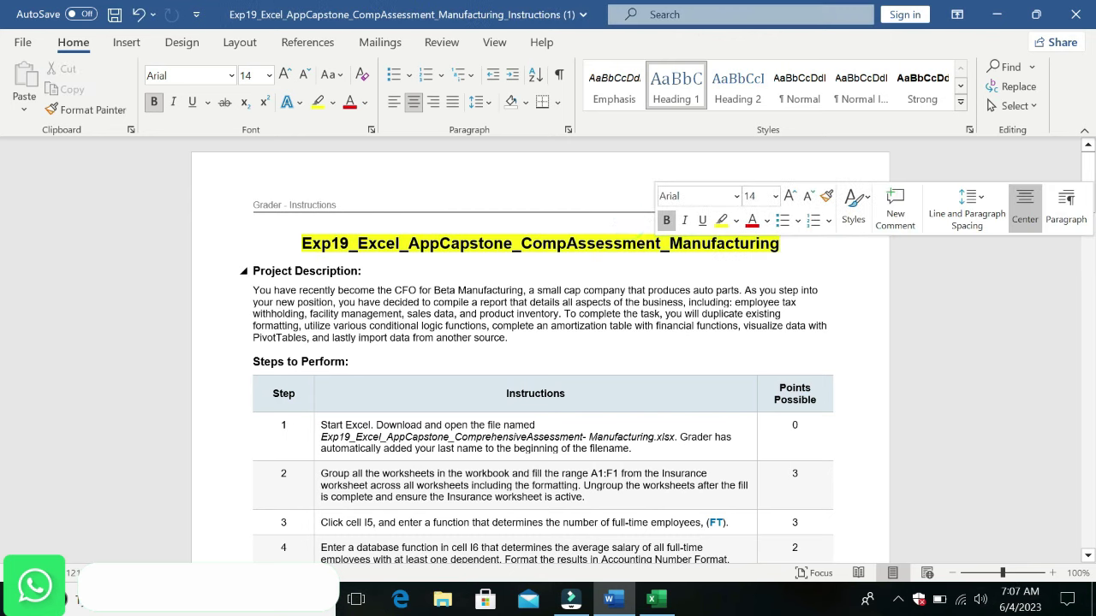
mouse_move(250, 271)
mouse_down()
mouse_move(821, 314)
mouse_move(509, 338)
mouse_up()
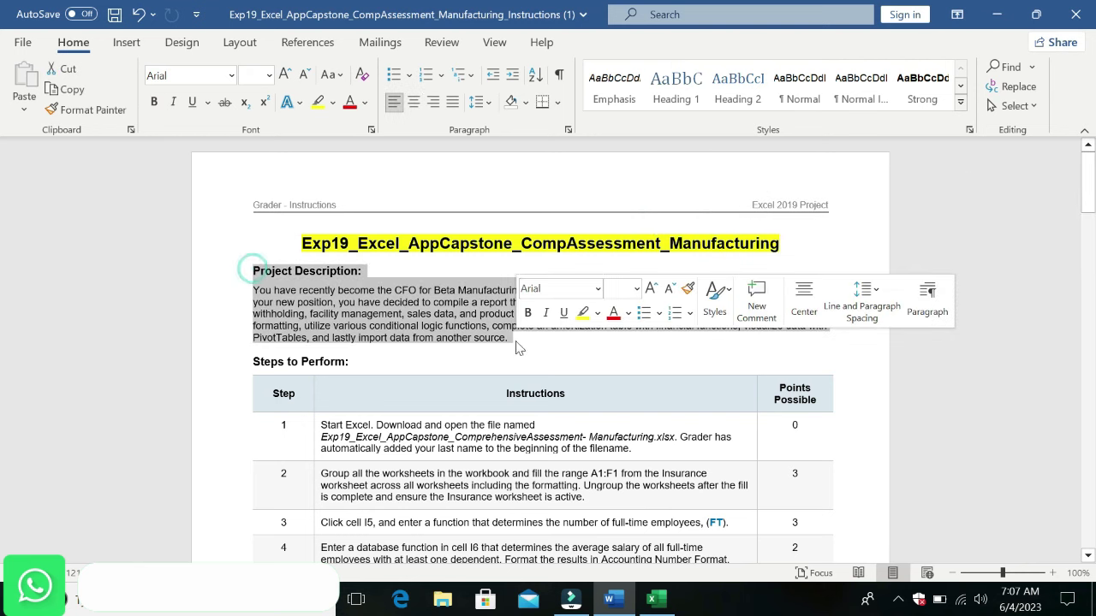
click(637, 294)
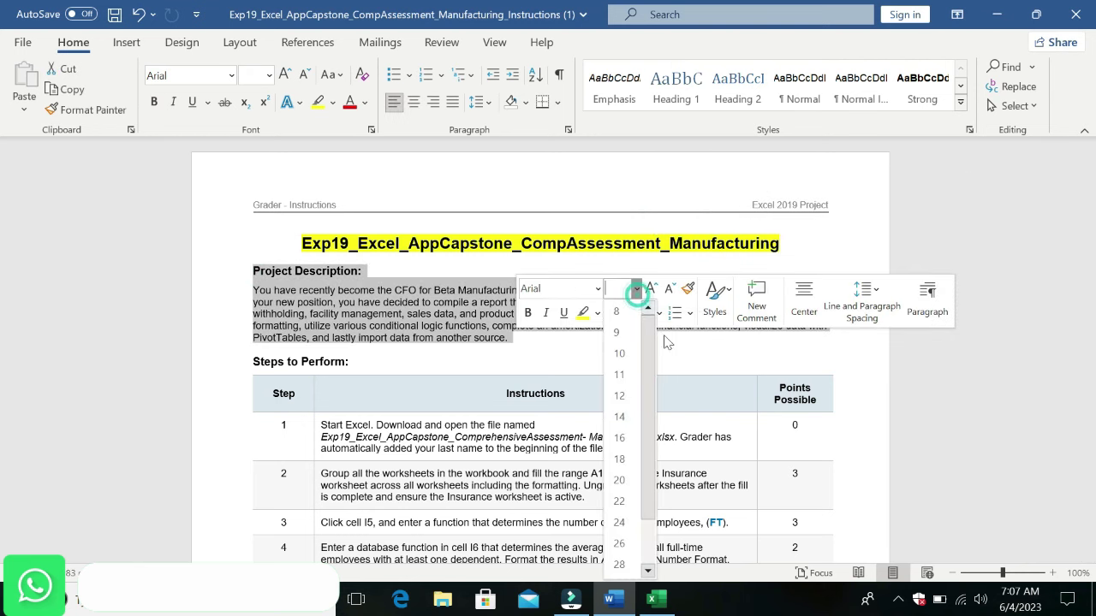
click(619, 417)
click(597, 312)
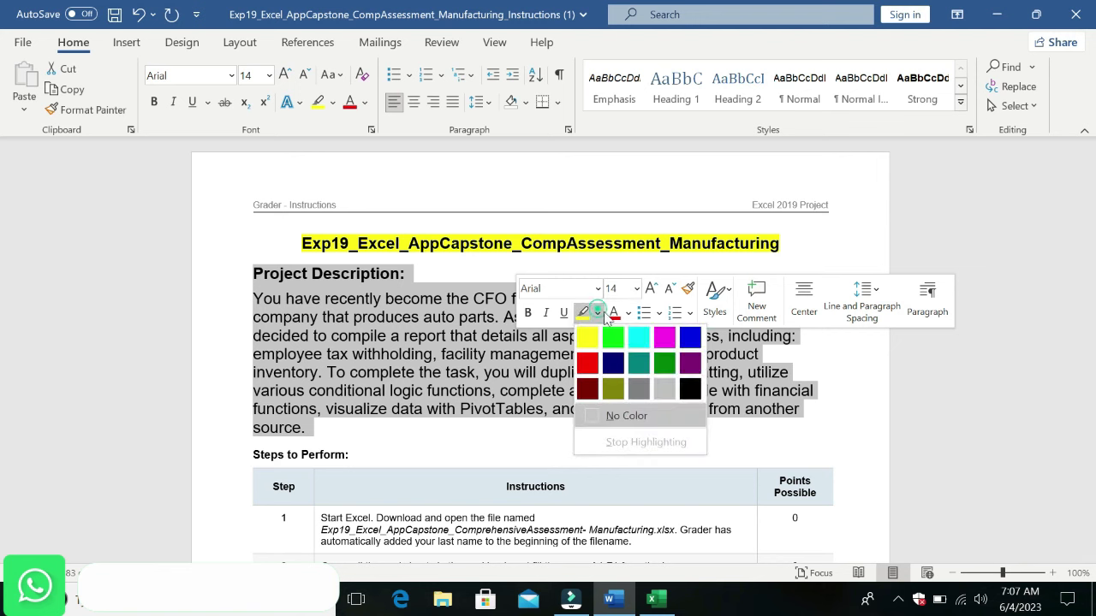
click(638, 337)
Step: Collapse and re-expand the Project Description section, then reselect its heading and paragraph
click(243, 273)
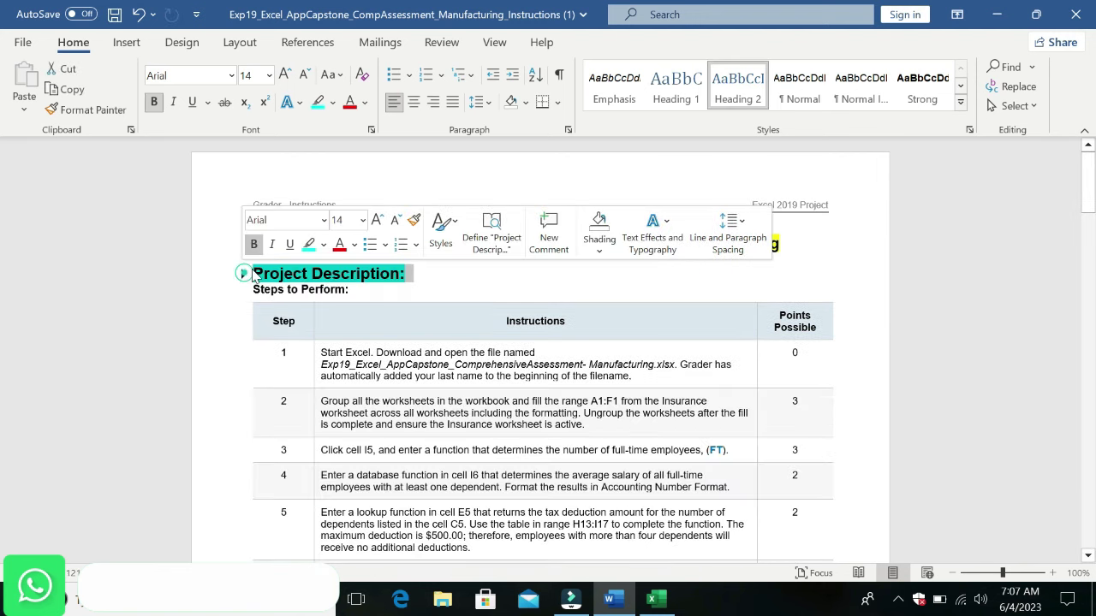
click(244, 274)
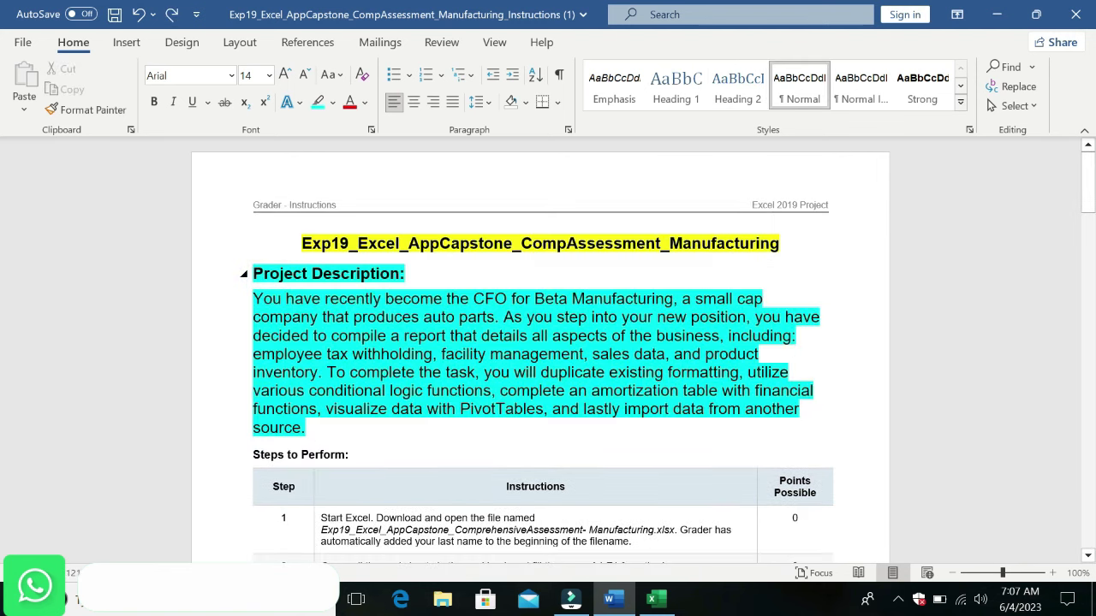
drag(250, 274, 510, 441)
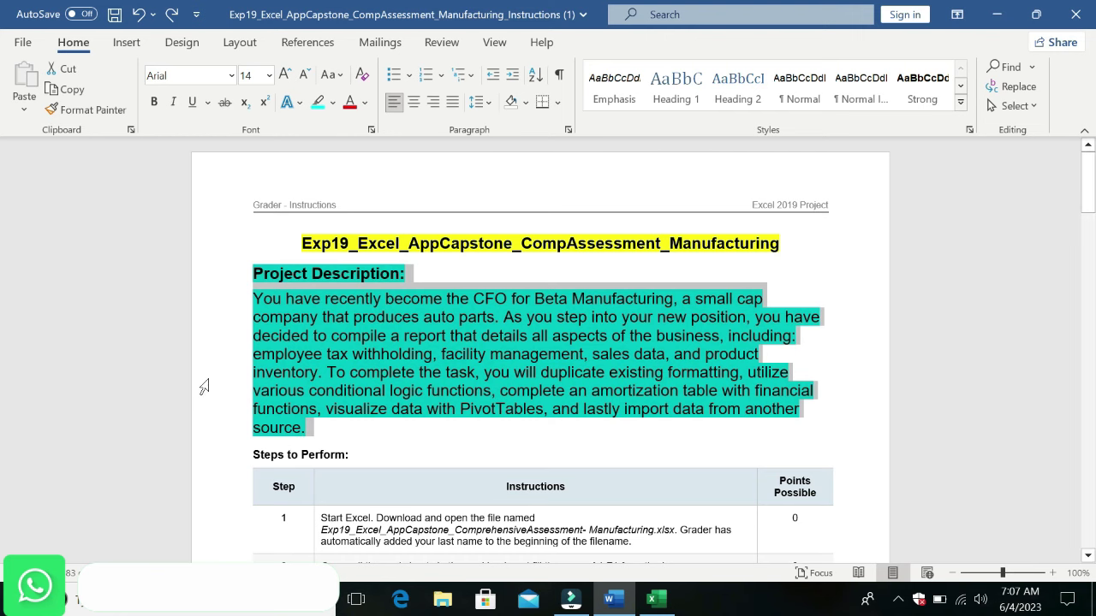
Step: Undo the earlier formatting and highlight step 1's instruction text in yellow
key(ctrl+z)
key(ctrl+z)
key(ctrl+z)
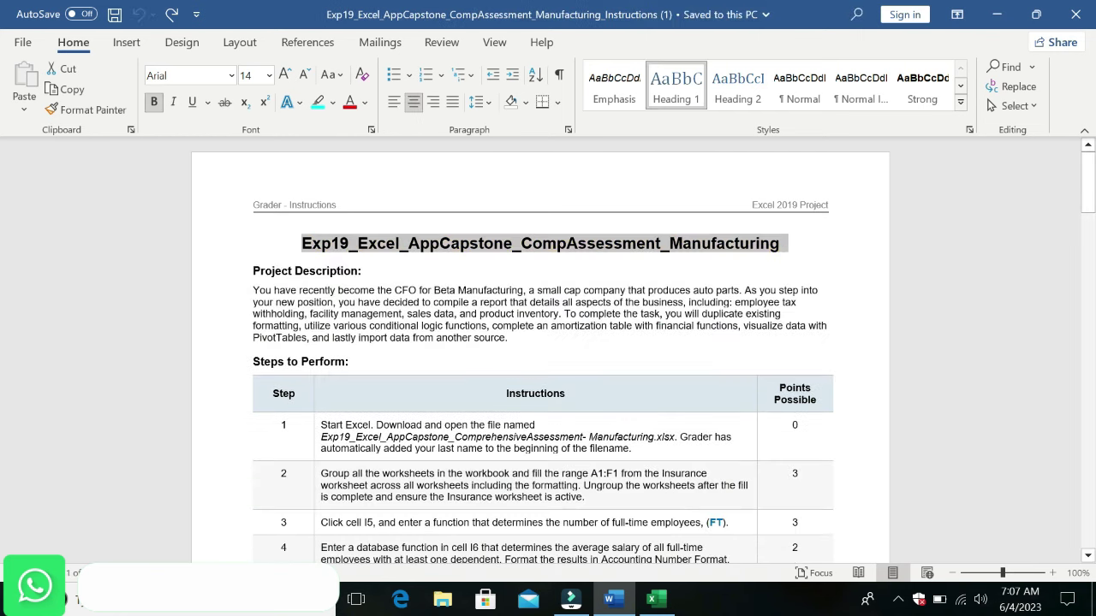
click(391, 338)
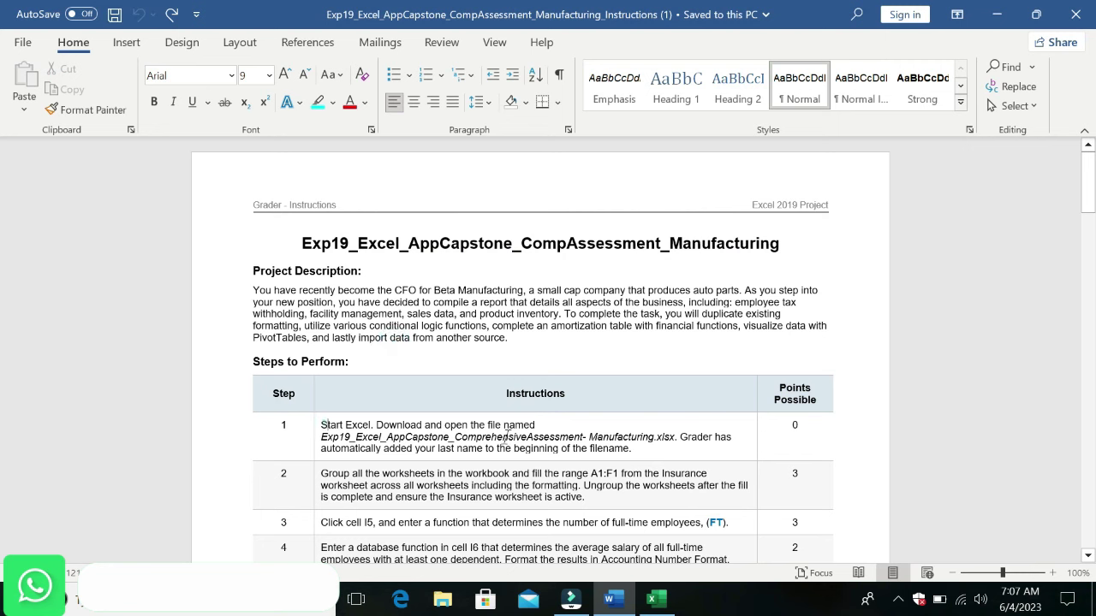
drag(317, 424, 634, 449)
click(699, 421)
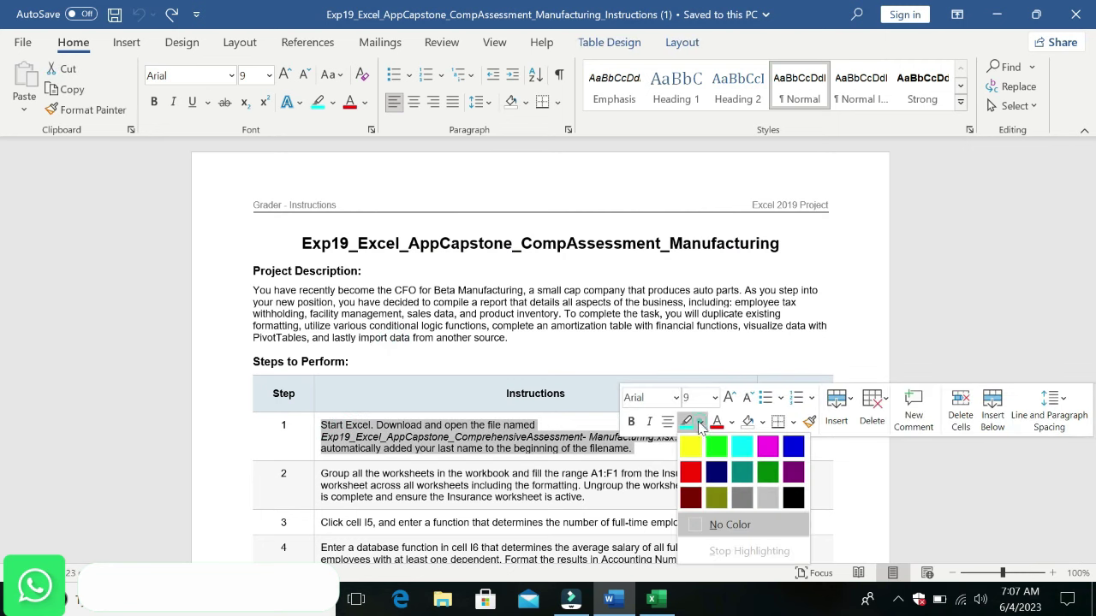
click(690, 445)
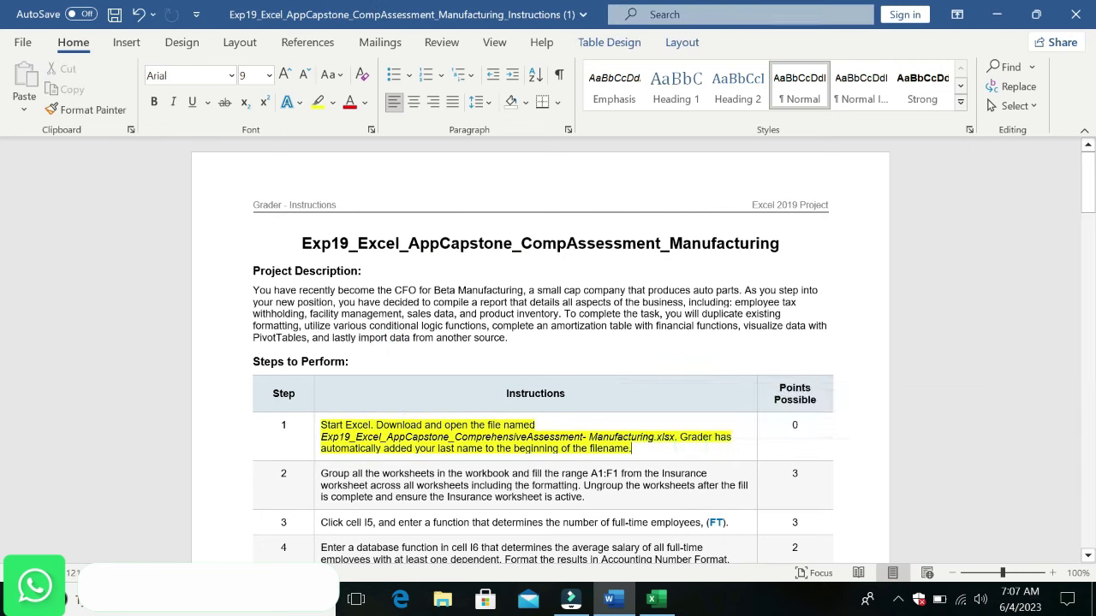
Step: Enlarge step 1's text through the .xlsx file name to 16 pt with turquoise highlight
drag(319, 425, 676, 437)
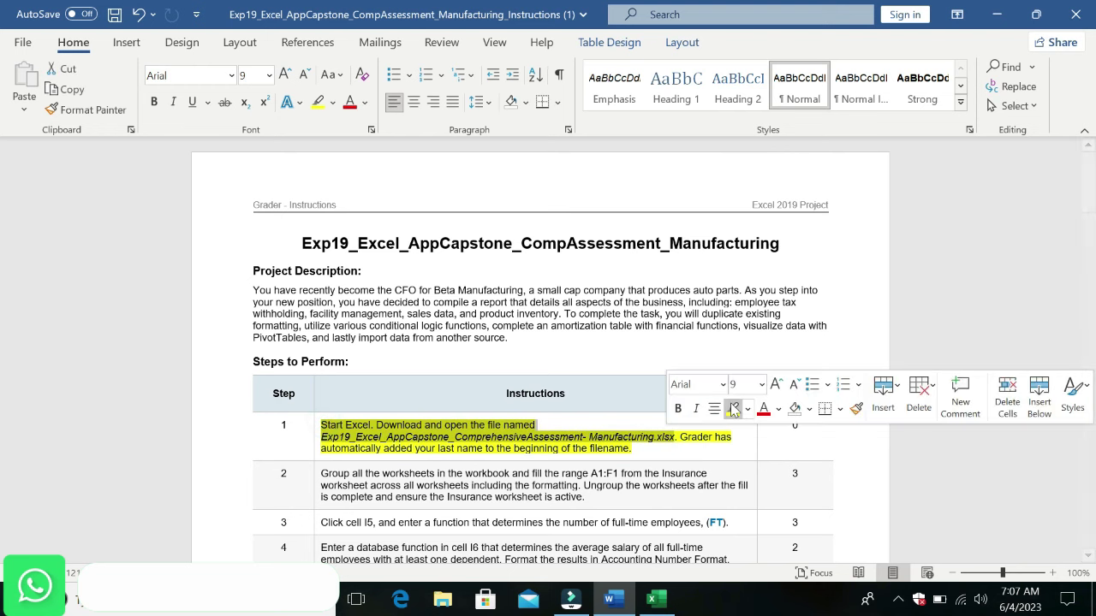
click(761, 384)
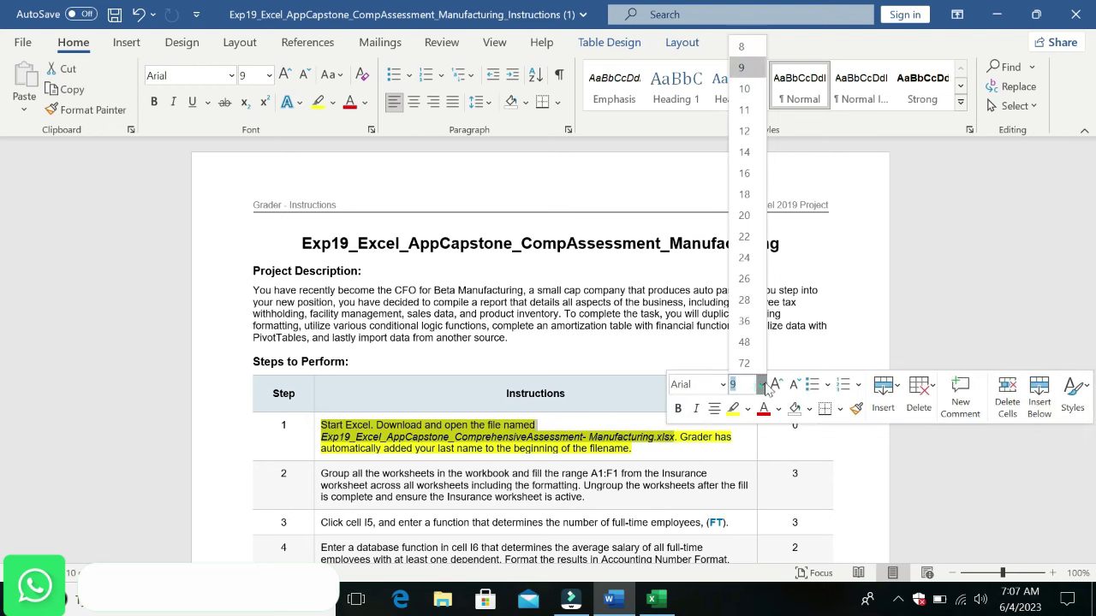
click(744, 173)
click(747, 408)
click(789, 437)
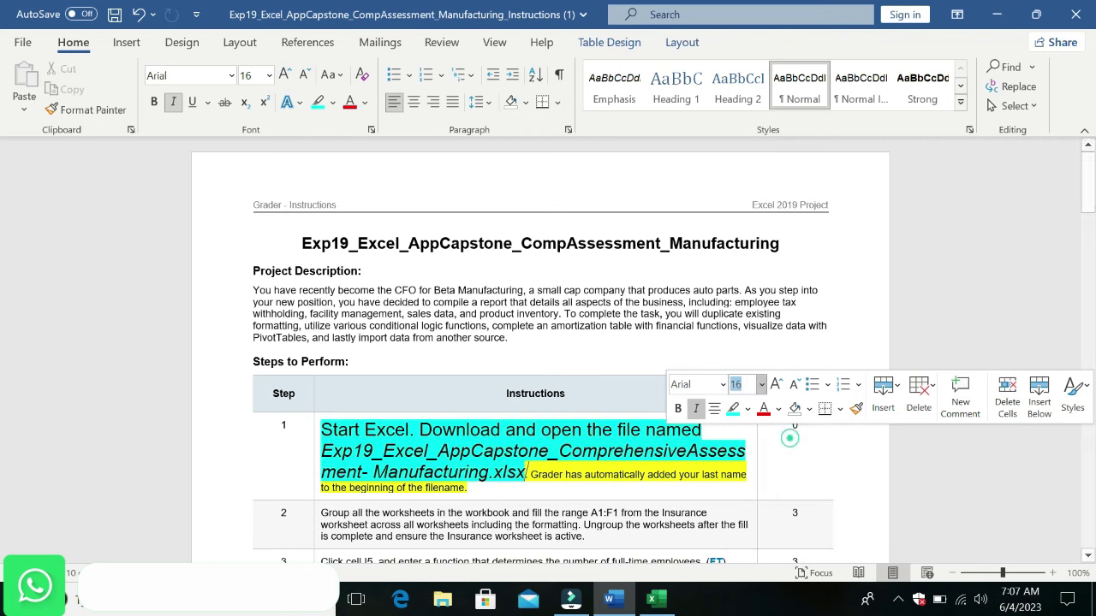
drag(527, 473, 322, 428)
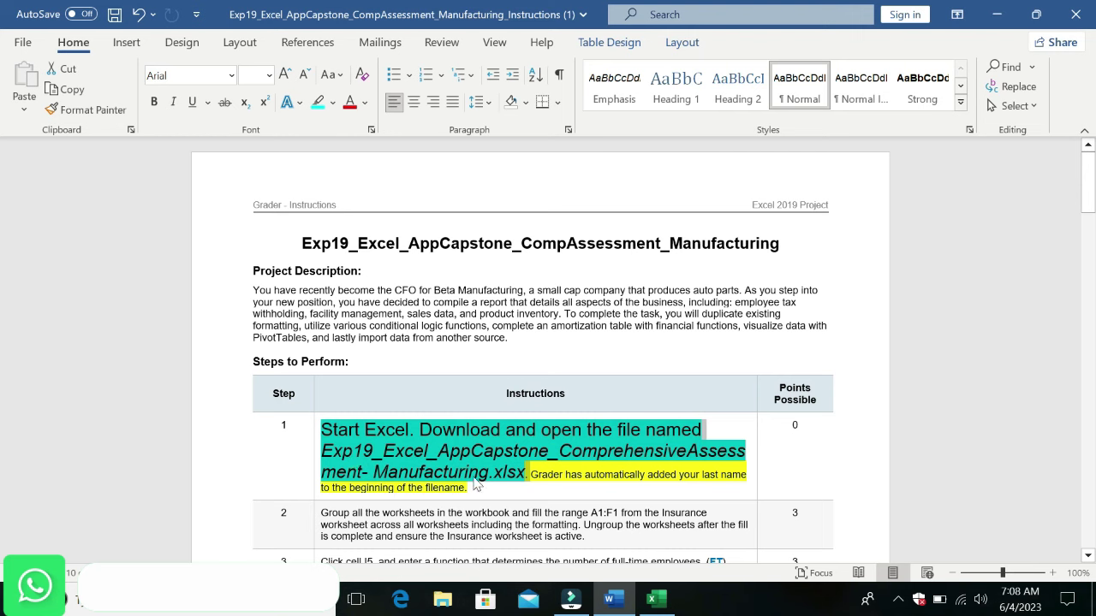
click(656, 599)
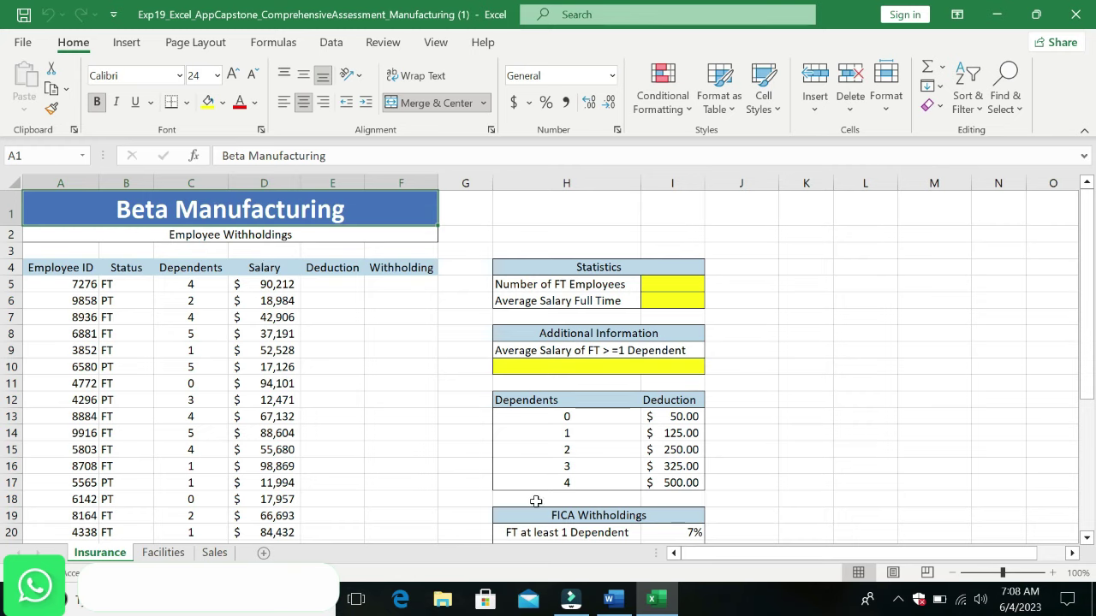
click(609, 599)
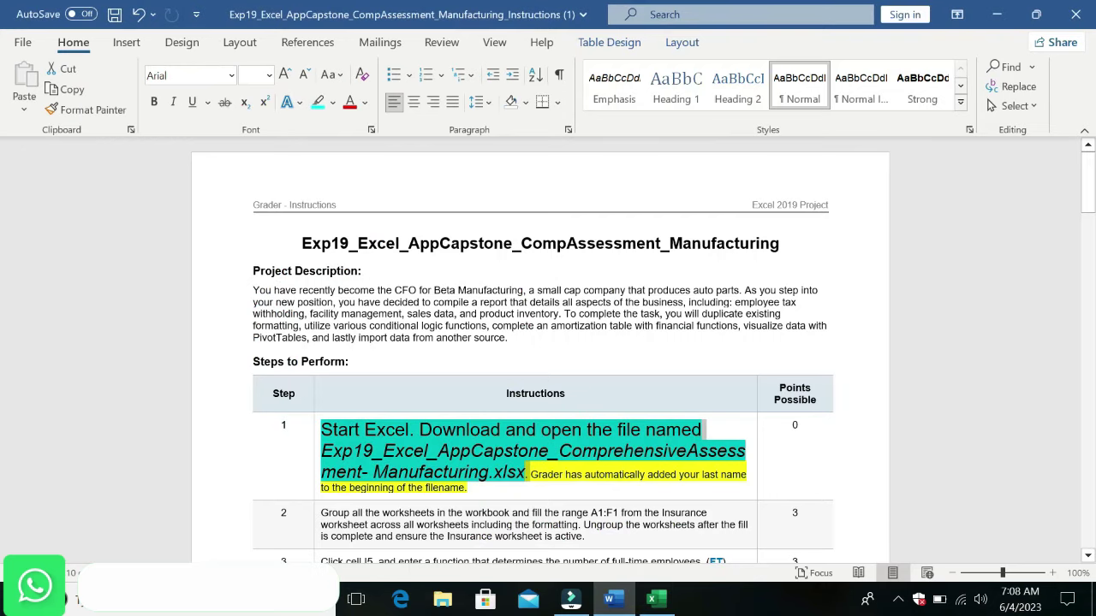
Step: Undo step 1's formatting and give the step 2 paragraph 14 pt with cyan highlighting
key(ctrl+z)
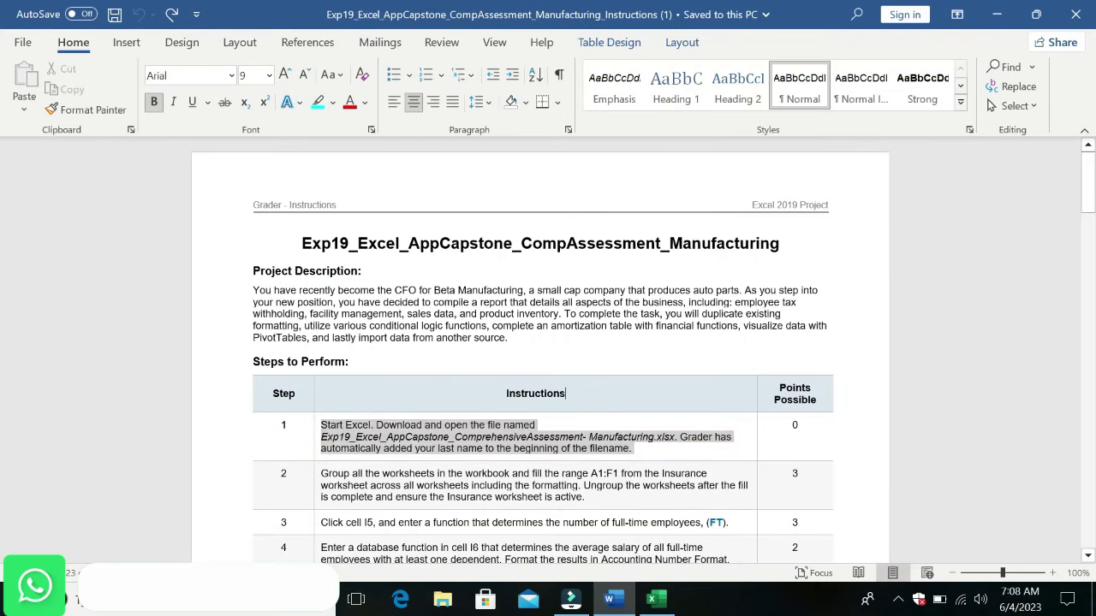
click(687, 391)
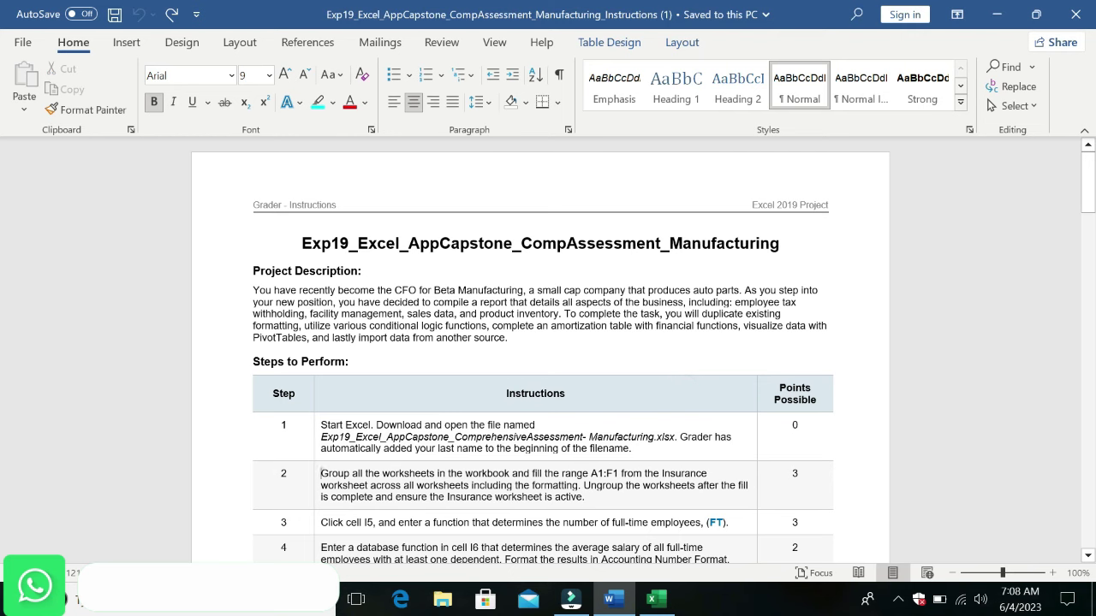
triple_click(321, 473)
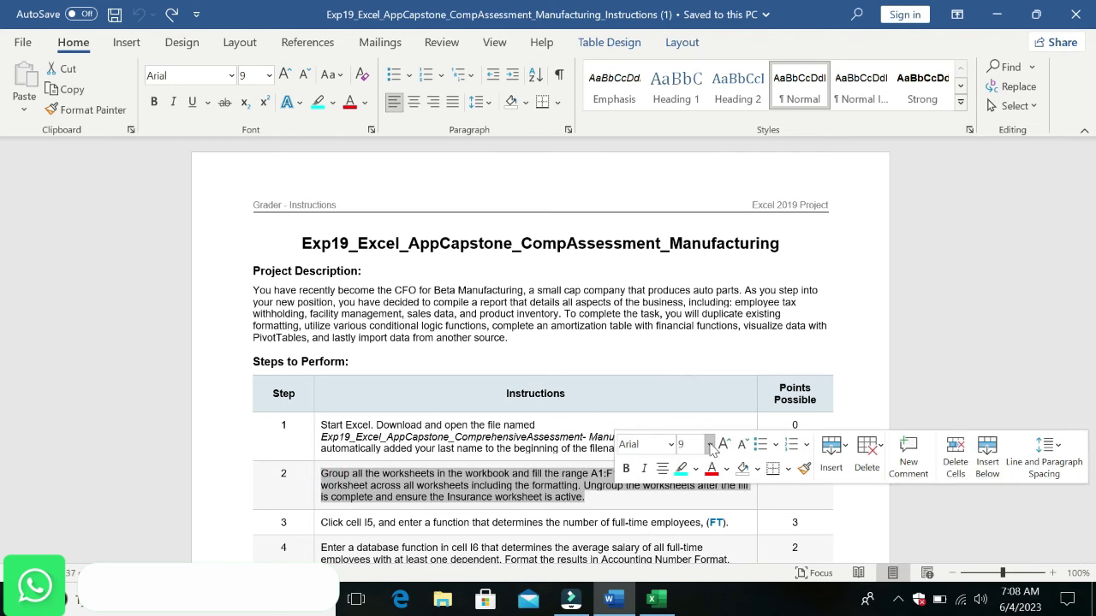
click(709, 444)
click(704, 214)
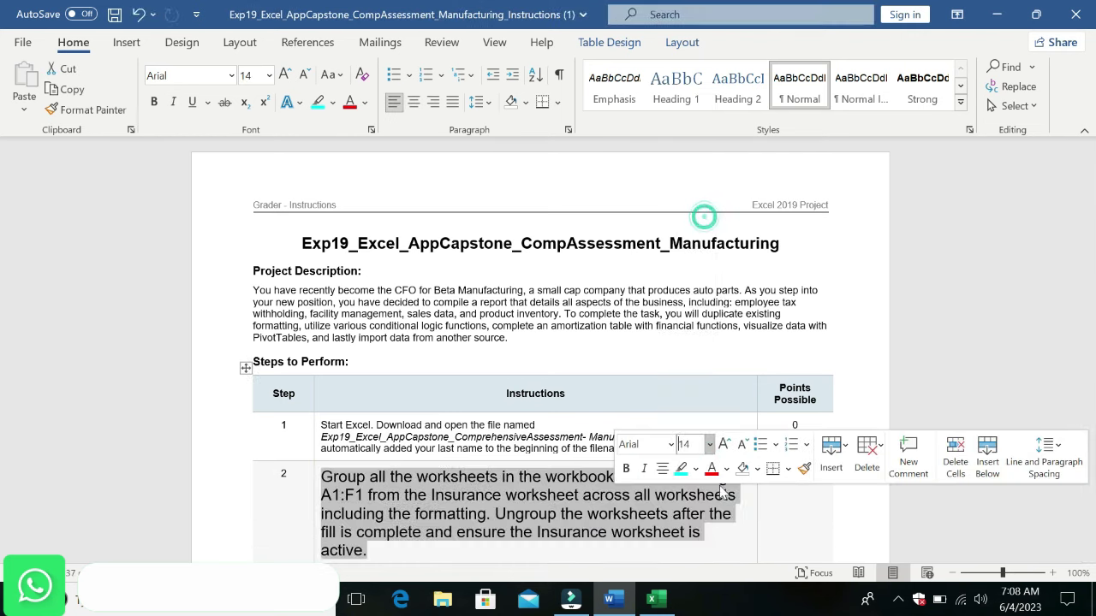
click(682, 468)
click(460, 476)
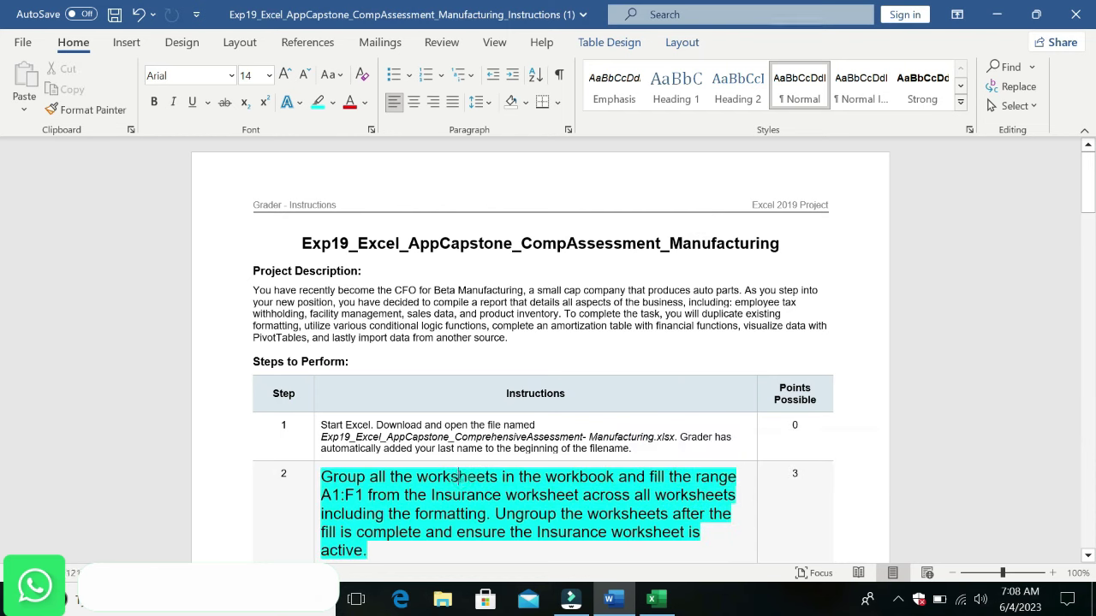
triple_click(323, 477)
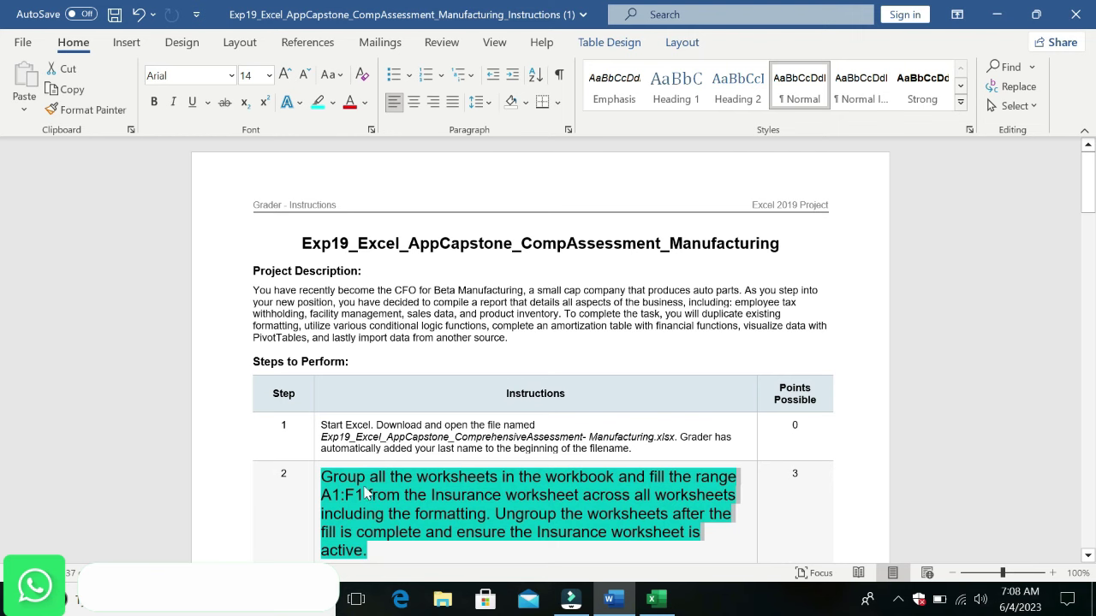
click(655, 599)
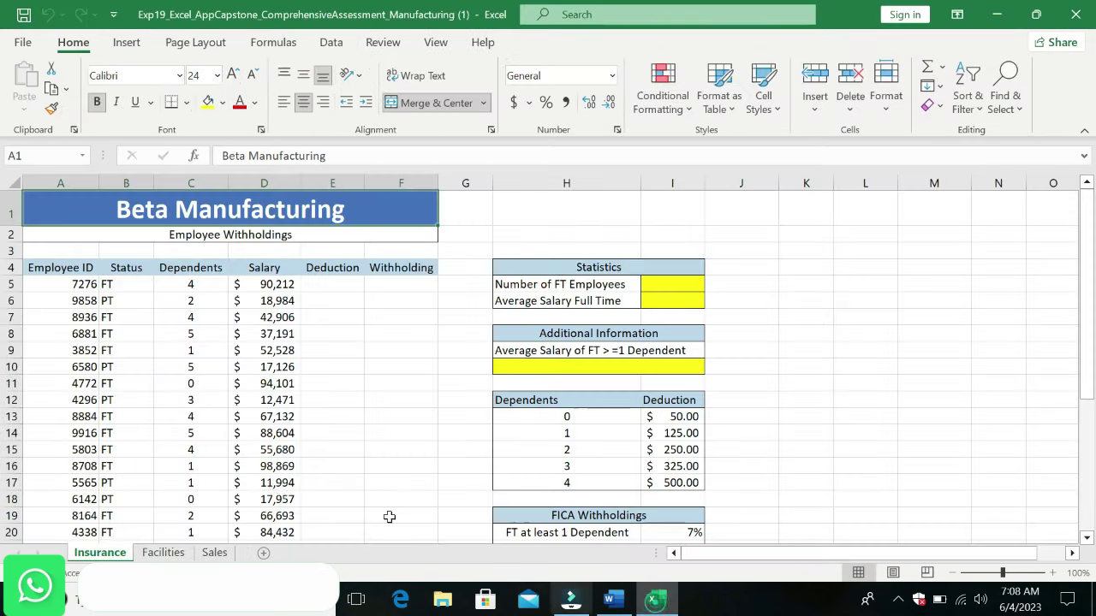
Step: Group Facilities and Sales with Insurance and fill A1:F1 across all worksheets with formatting
ctrl+click(163, 553)
ctrl+click(211, 553)
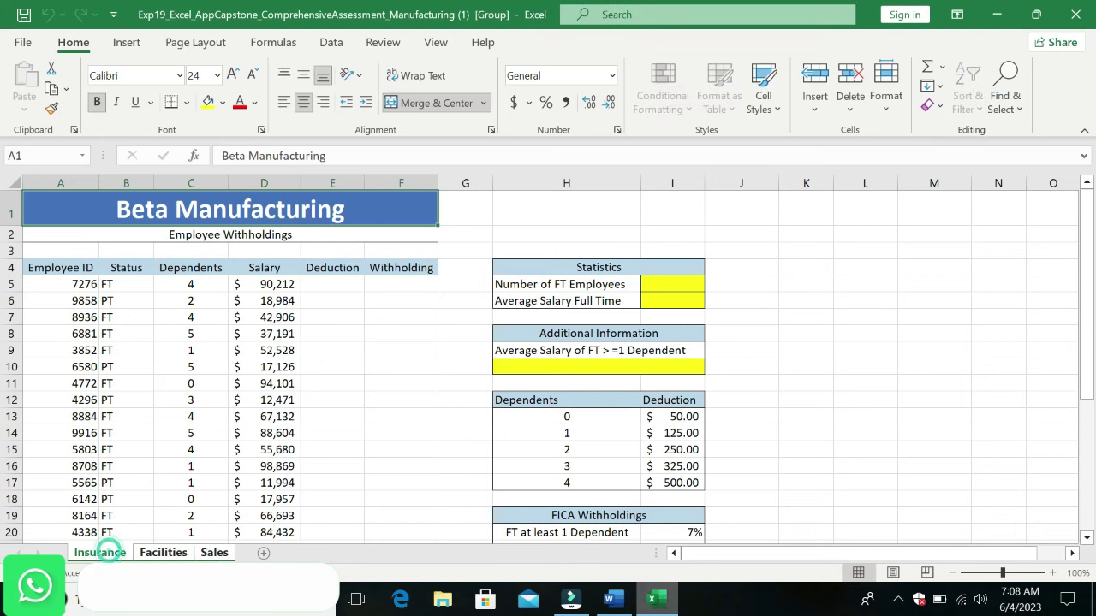
click(609, 599)
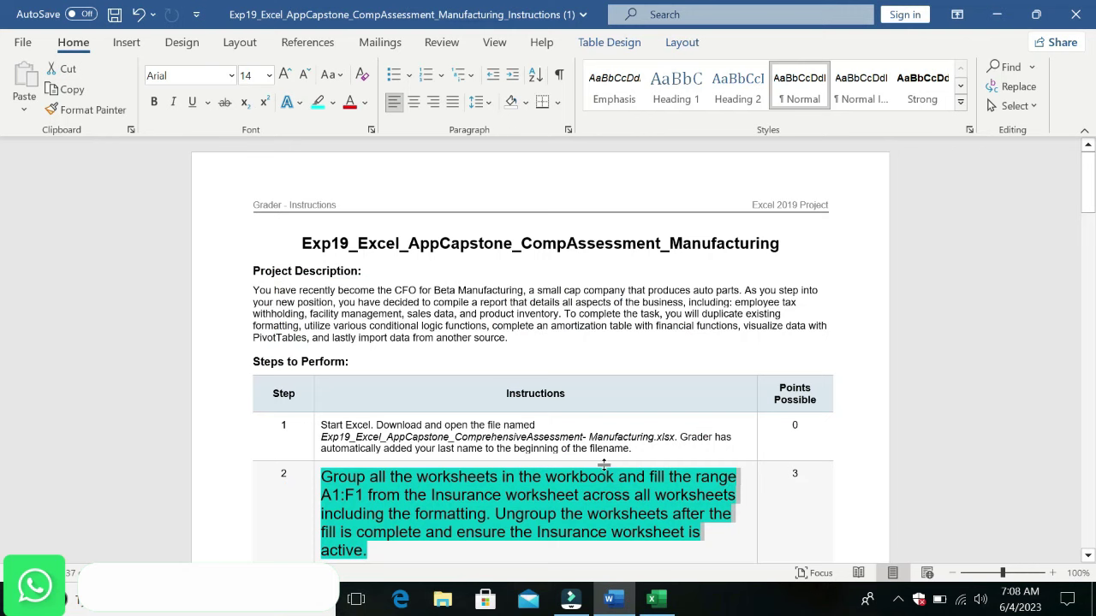
click(379, 495)
drag(321, 494, 365, 497)
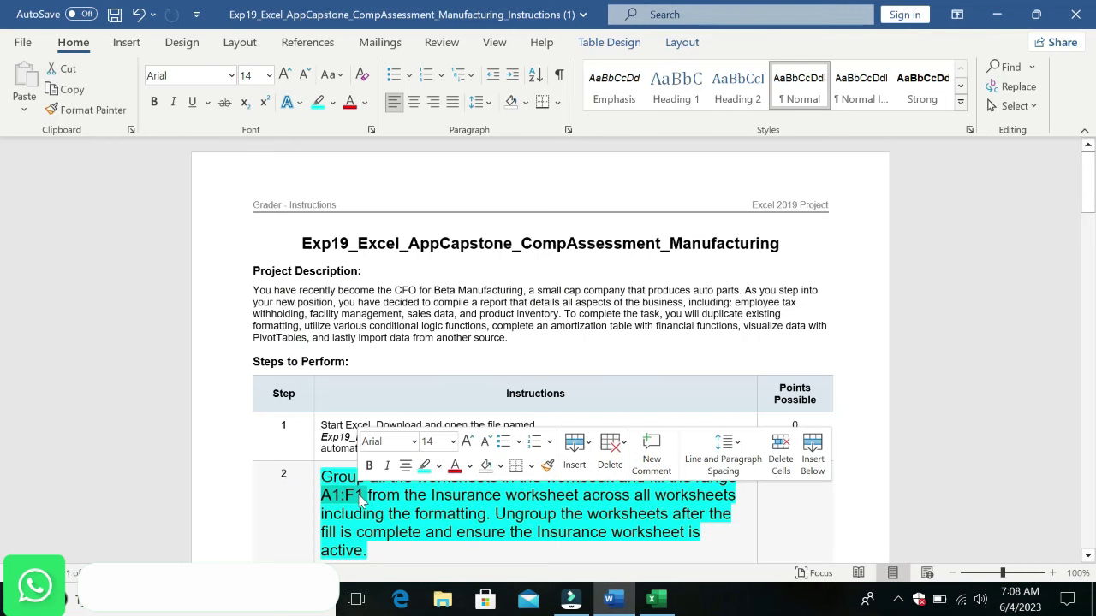
click(656, 599)
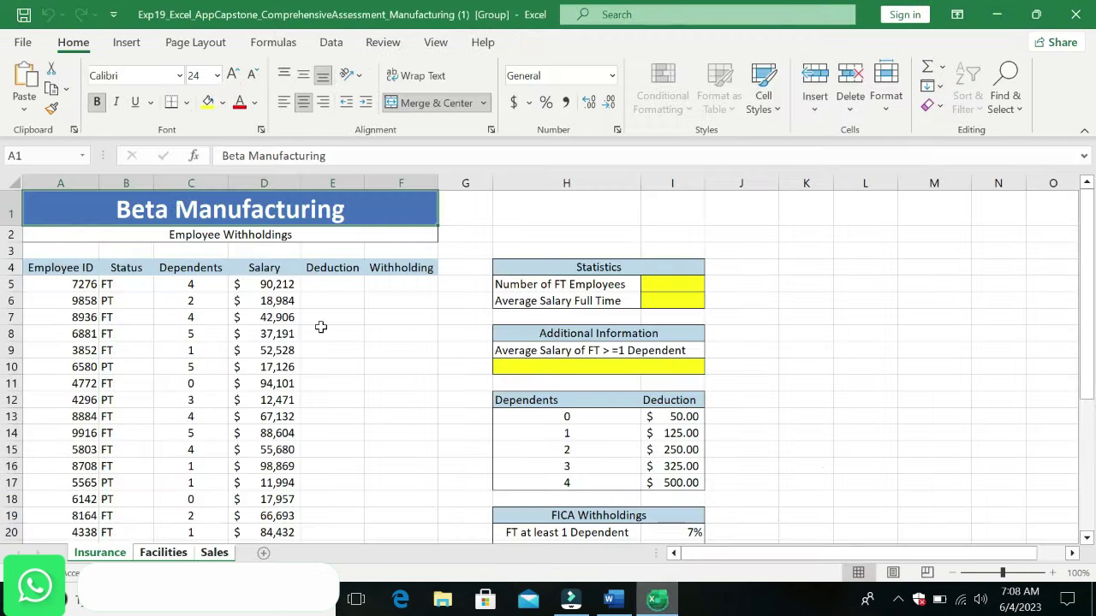
key(BackSpace)
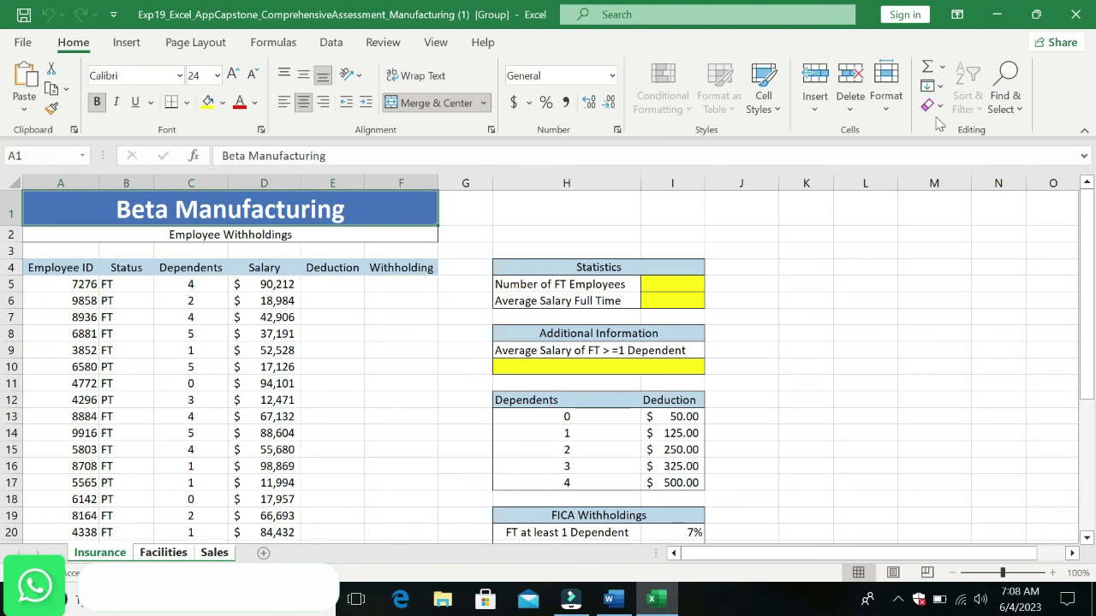
click(941, 86)
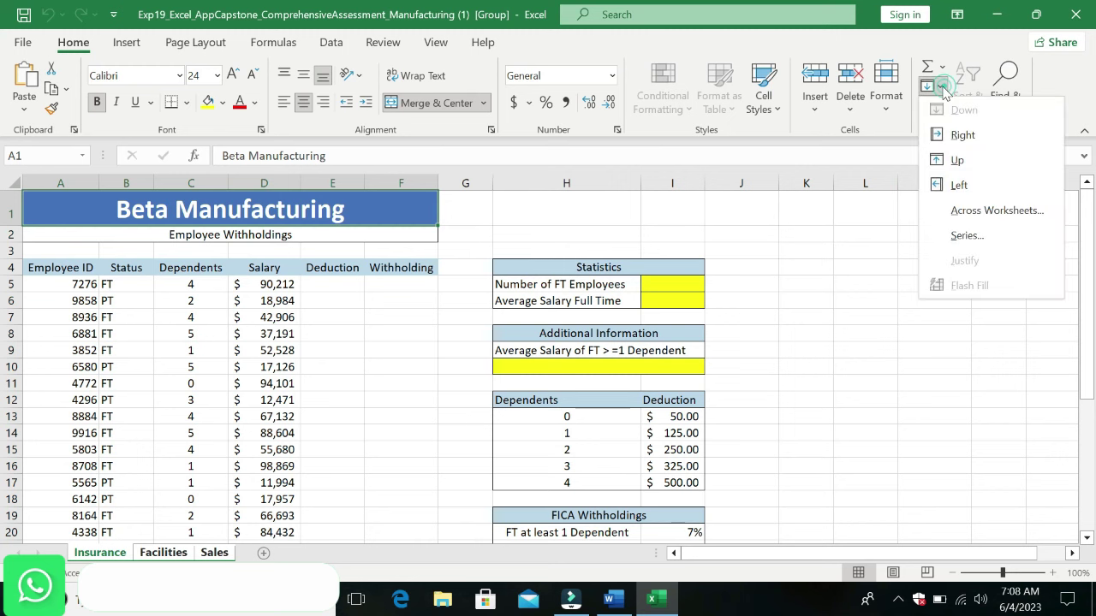
click(979, 211)
click(608, 305)
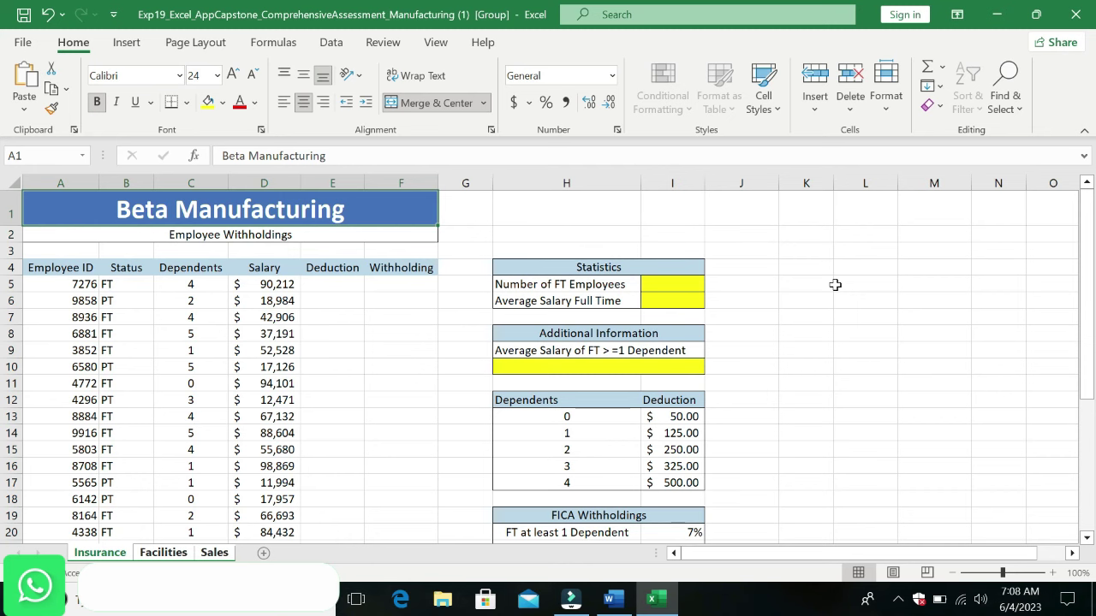
Step: Ungroup the worksheets so only the Insurance sheet is active
click(608, 599)
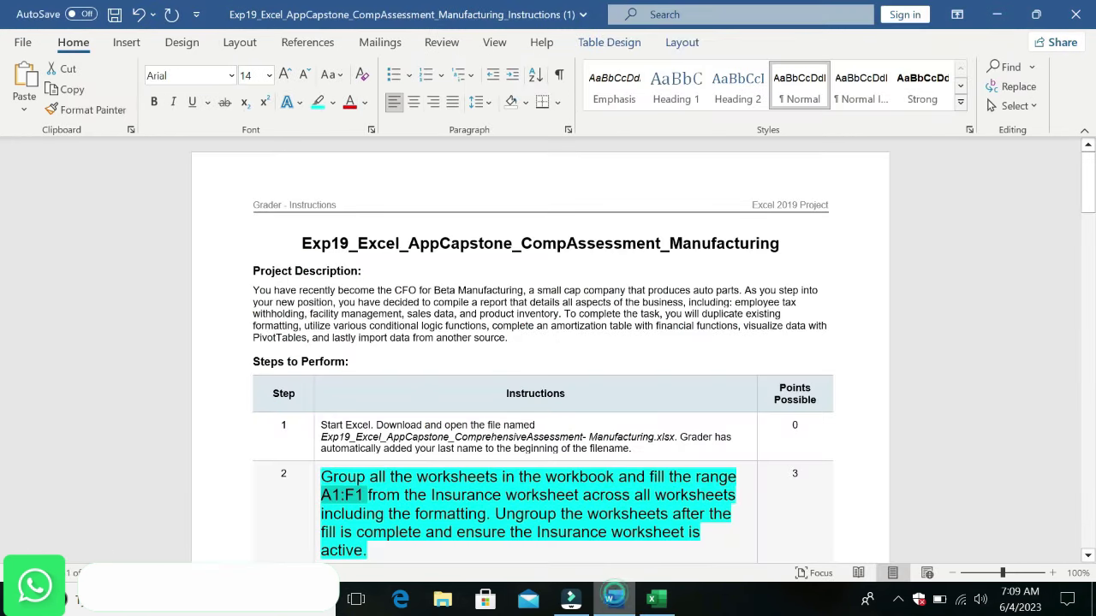
click(511, 495)
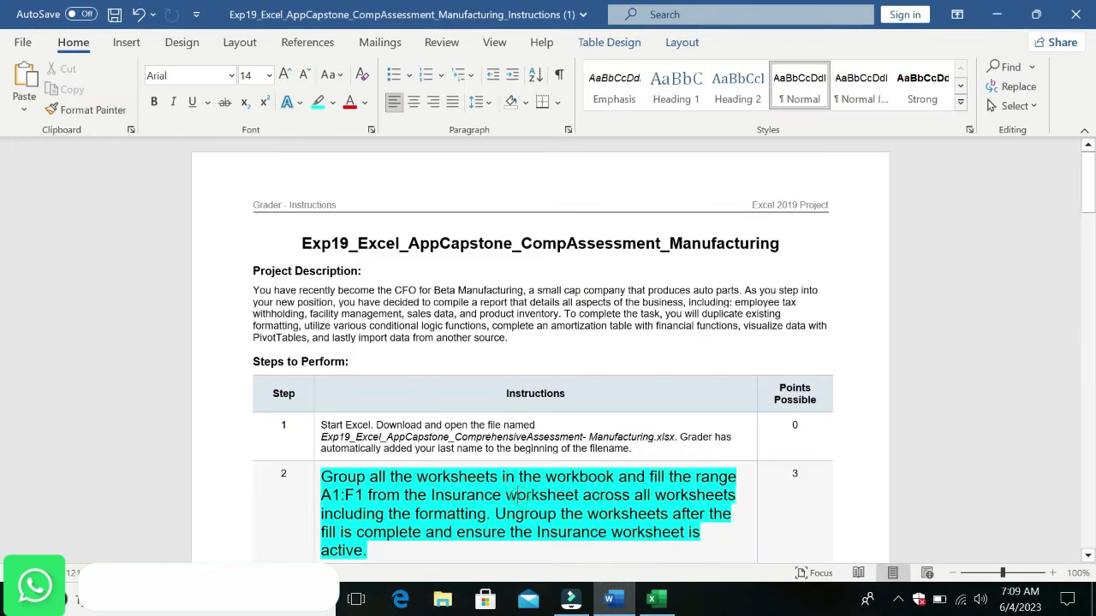
drag(494, 513, 368, 550)
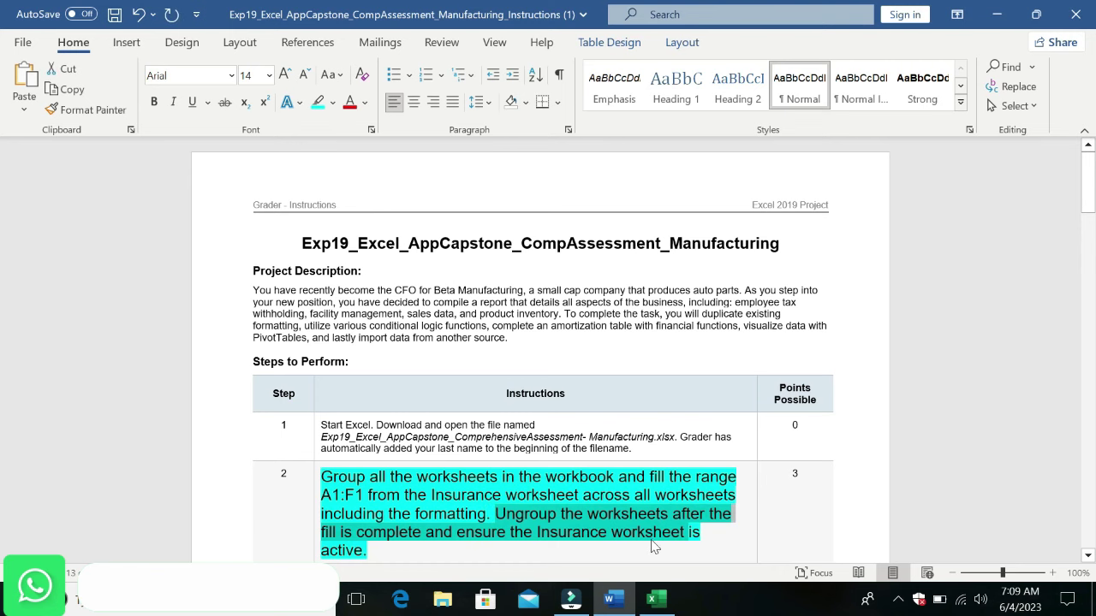
click(656, 599)
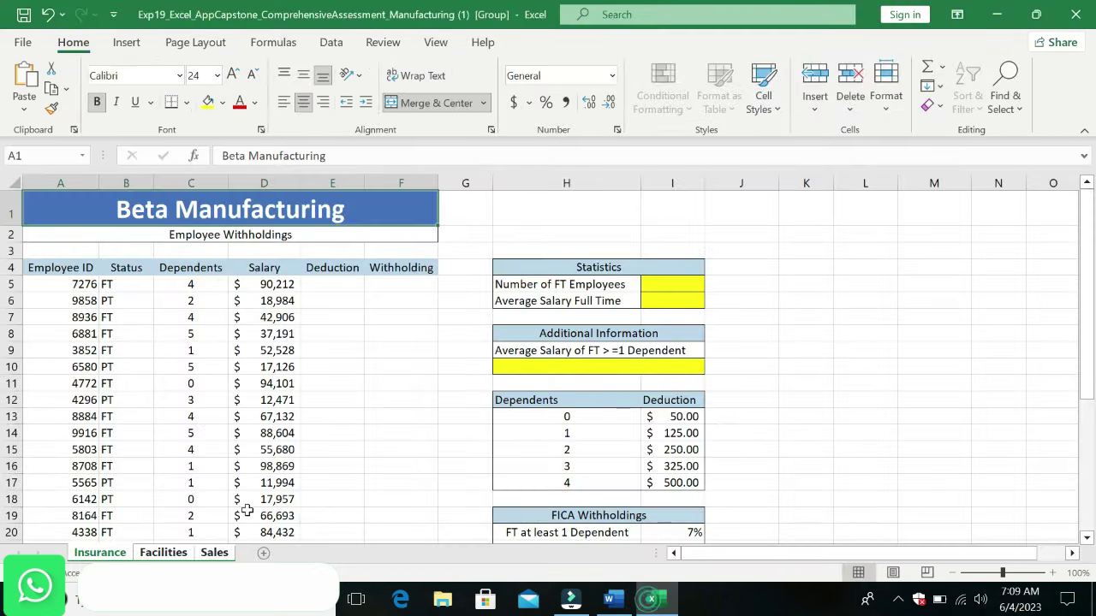
click(164, 552)
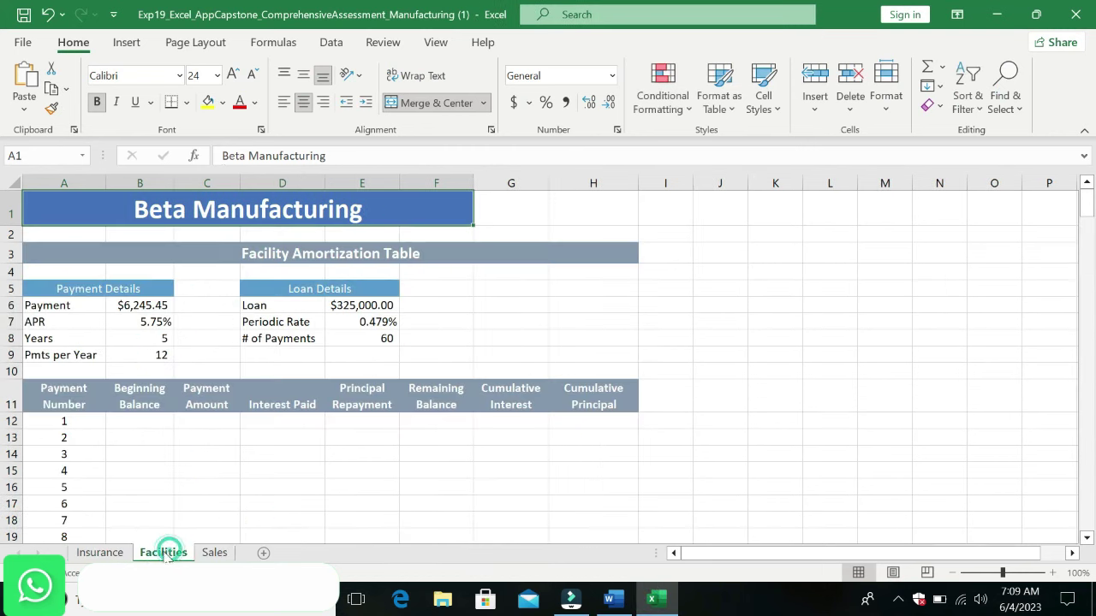
click(107, 553)
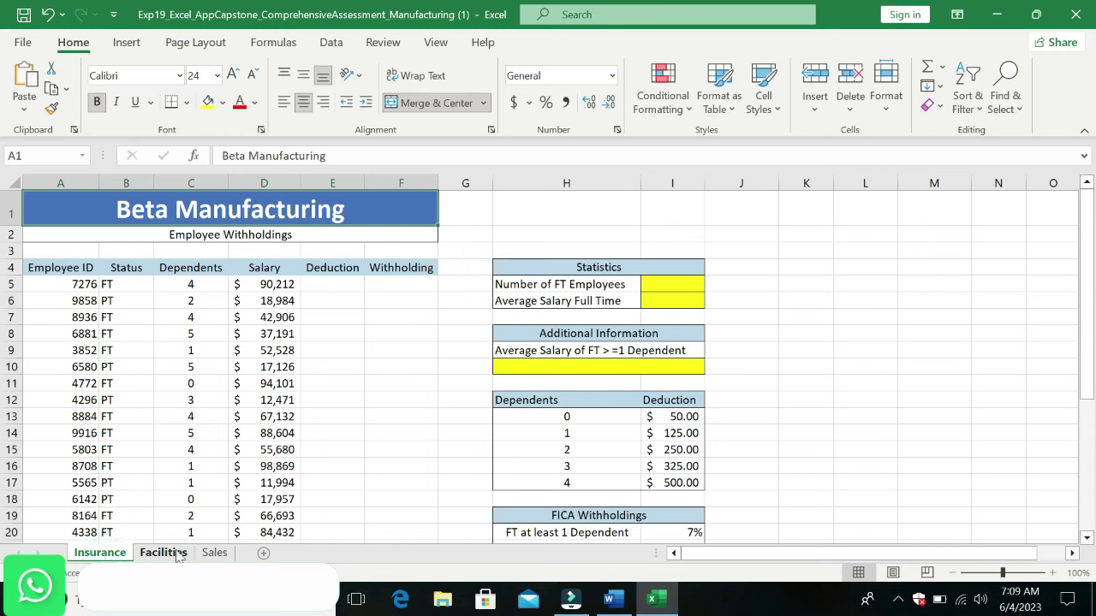
click(616, 598)
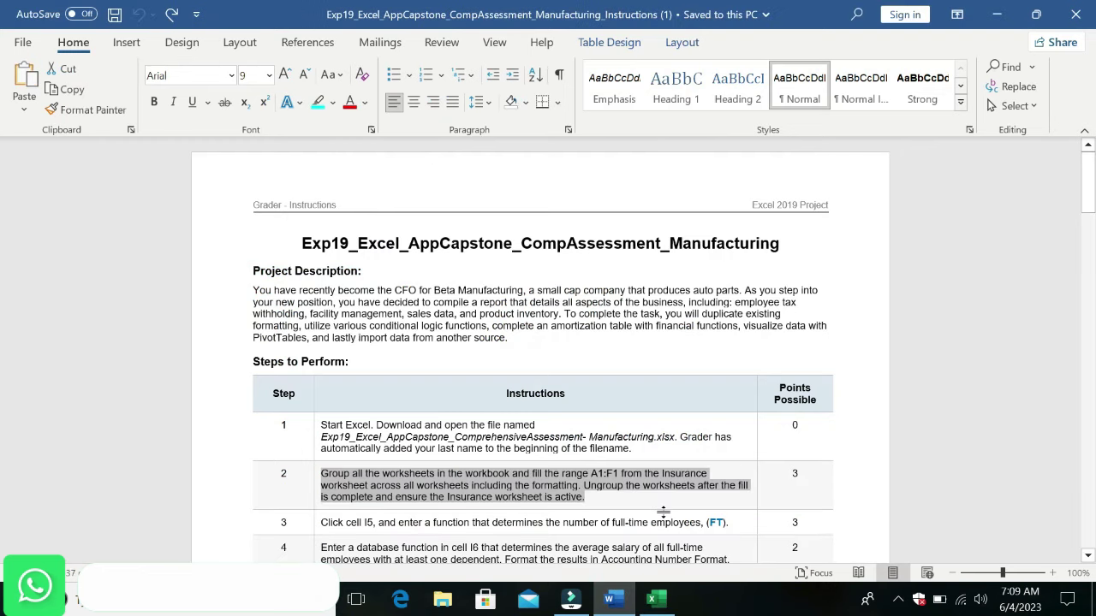
Step: Give the step 3 full-time employee count instruction a turquoise highlight at 14 pt
drag(1087, 192, 1085, 221)
click(834, 234)
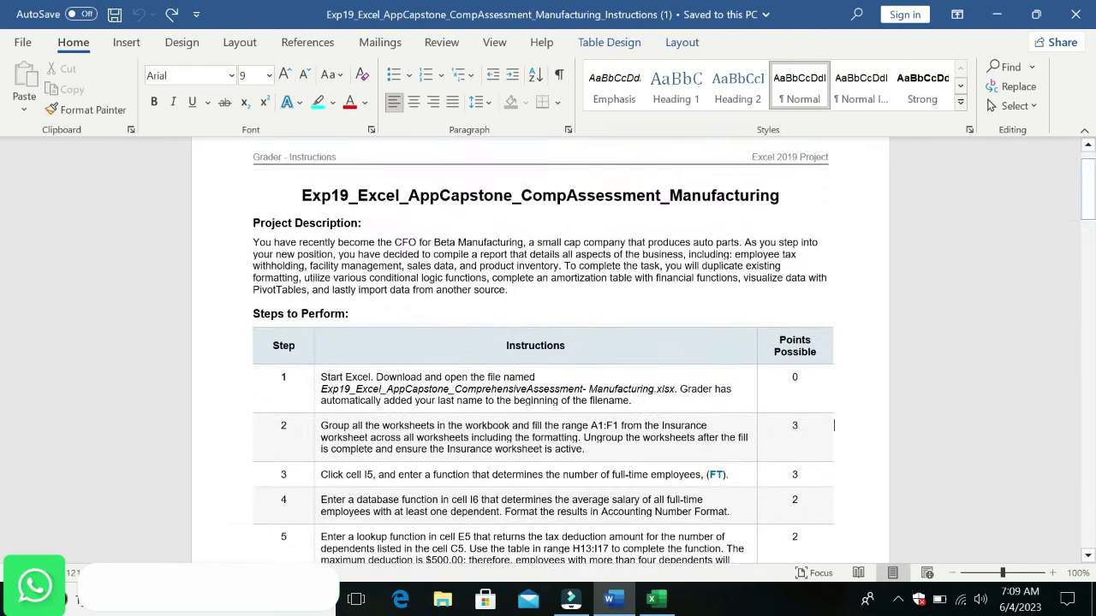
drag(319, 474, 727, 475)
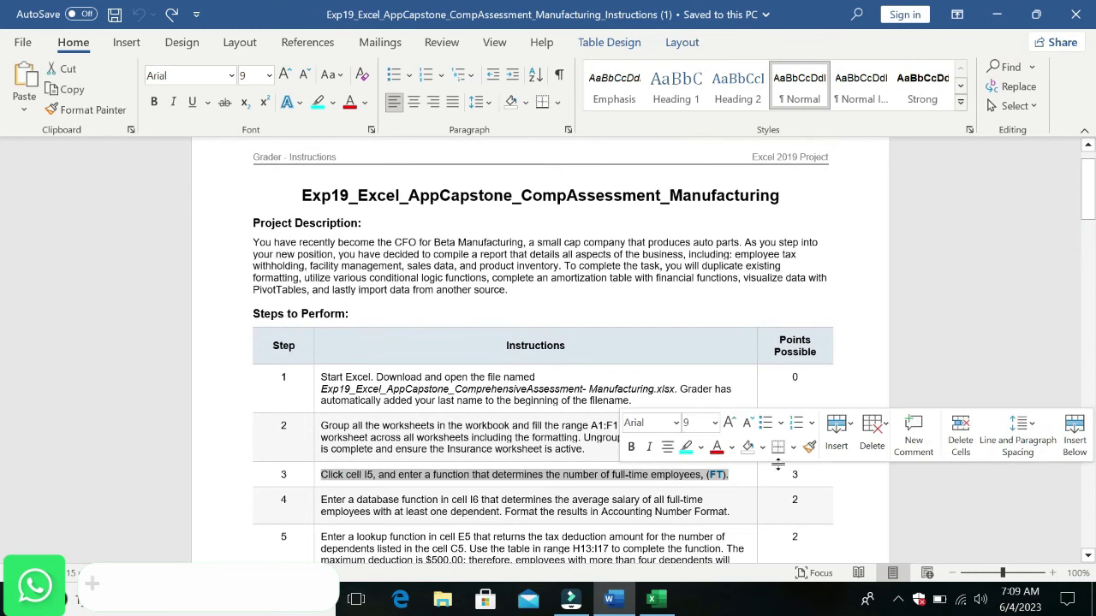
click(701, 447)
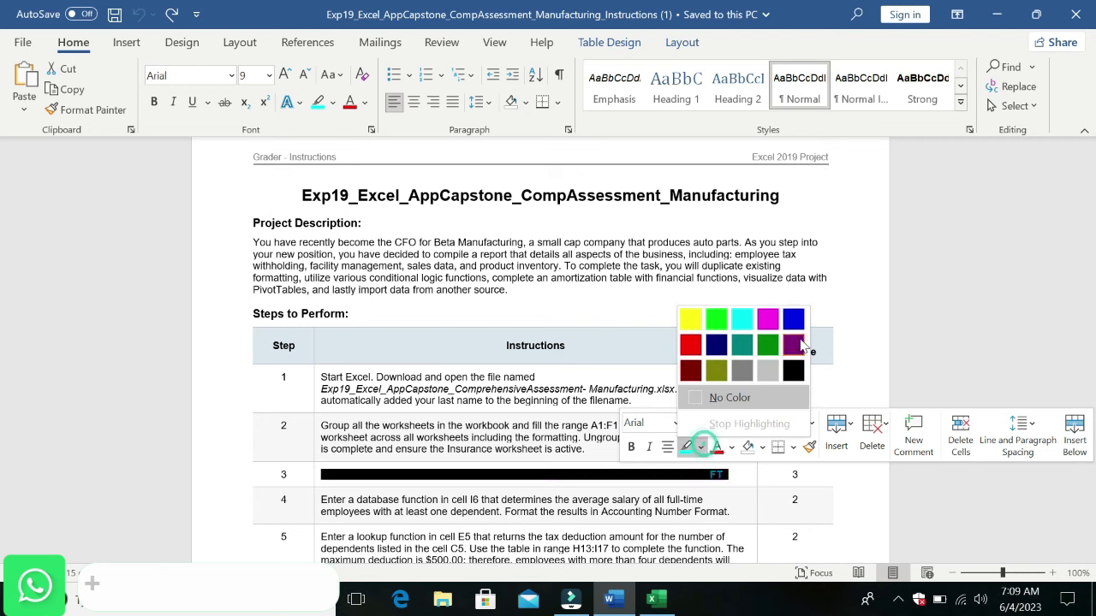
click(741, 318)
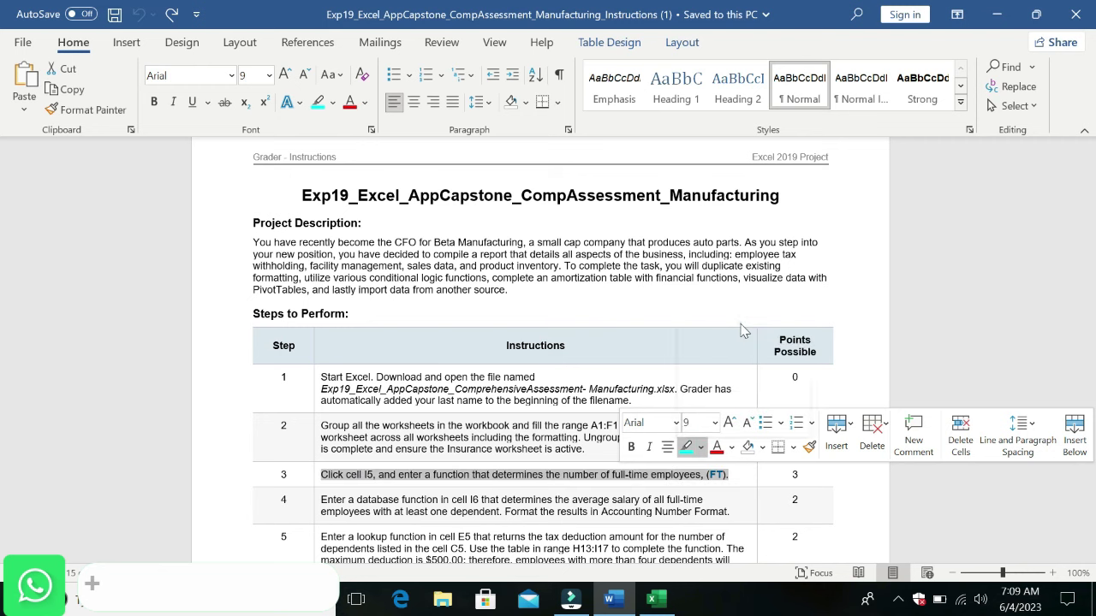
click(716, 423)
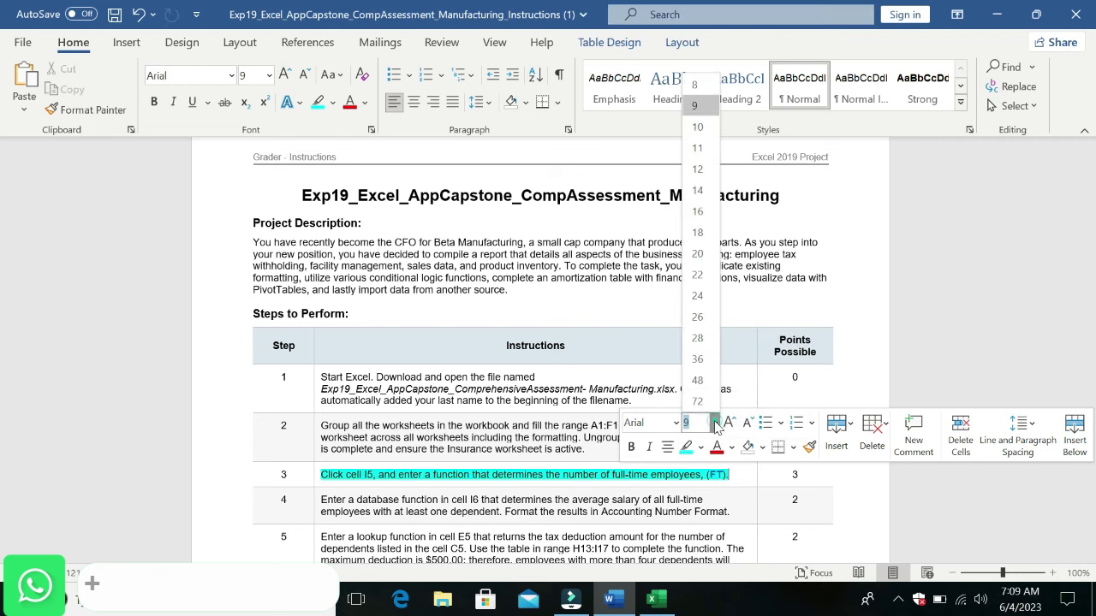
click(712, 194)
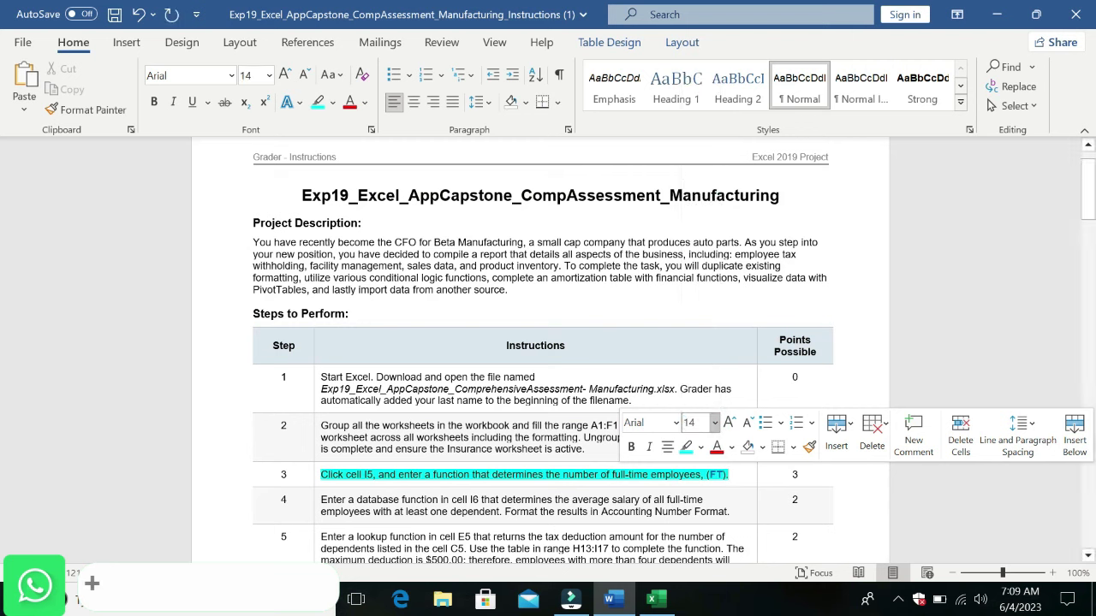
click(673, 367)
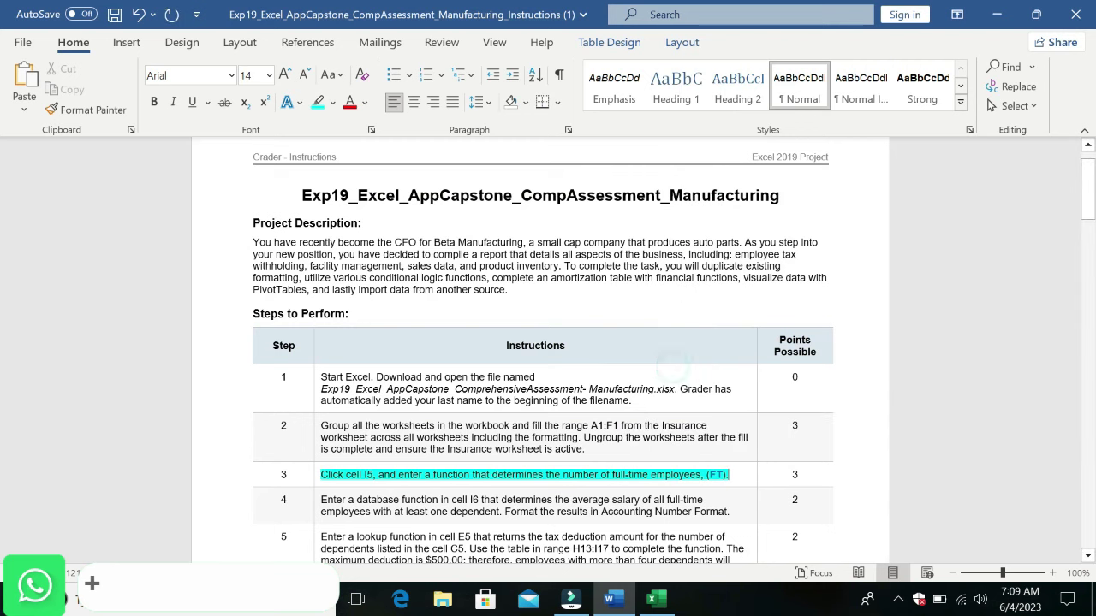
drag(319, 474, 736, 476)
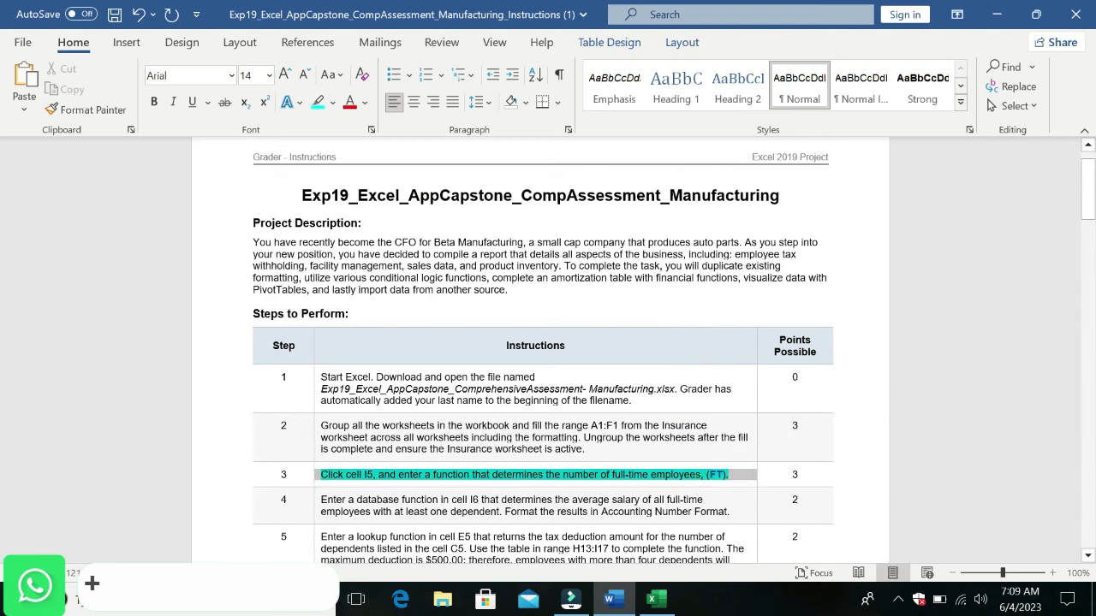
click(695, 416)
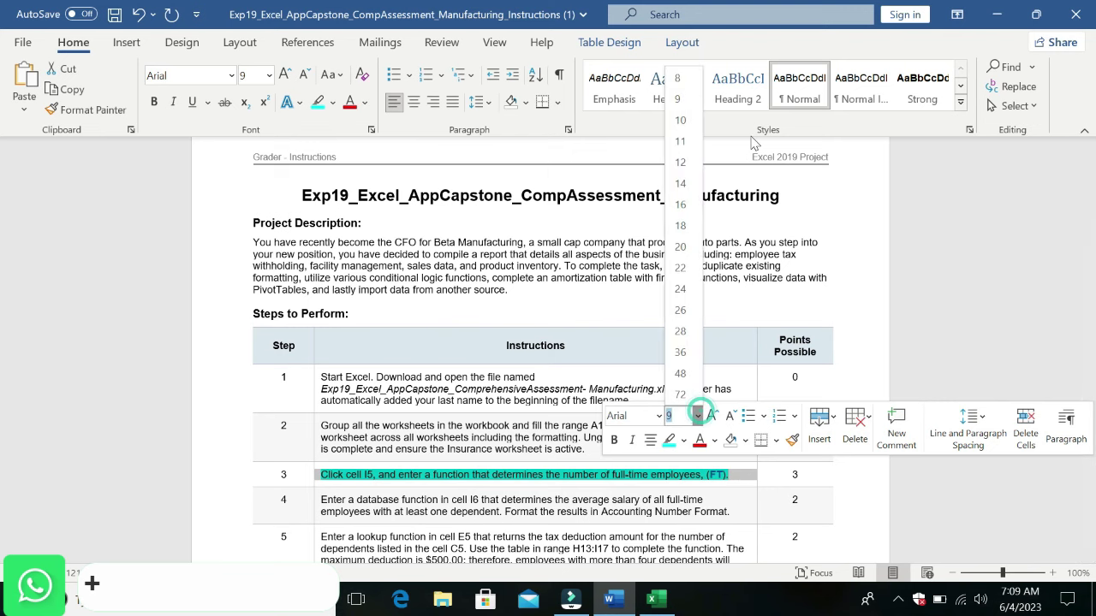
click(692, 180)
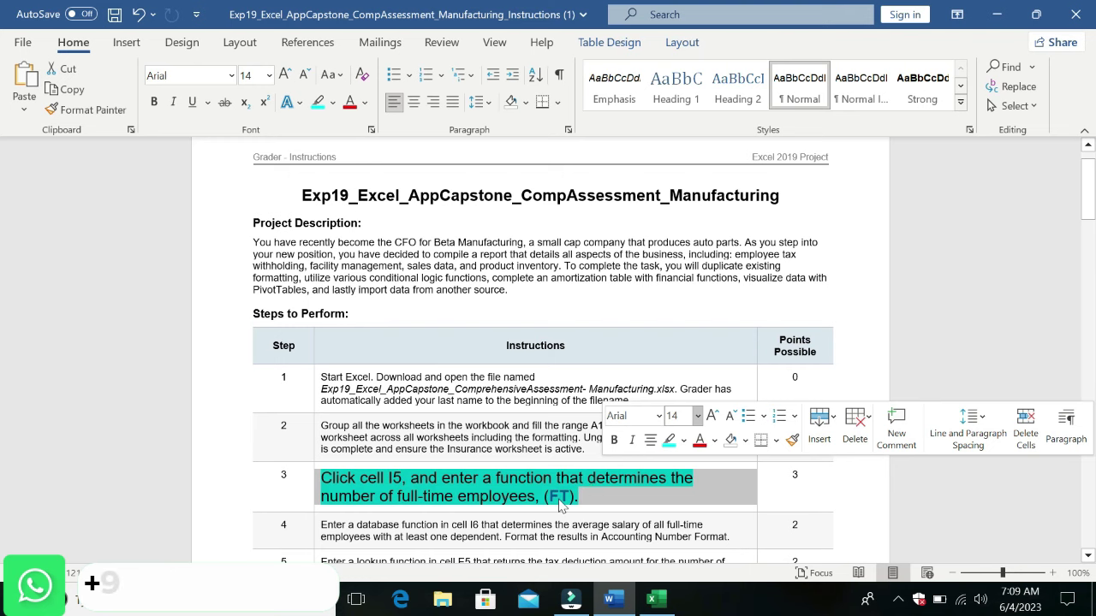
click(651, 598)
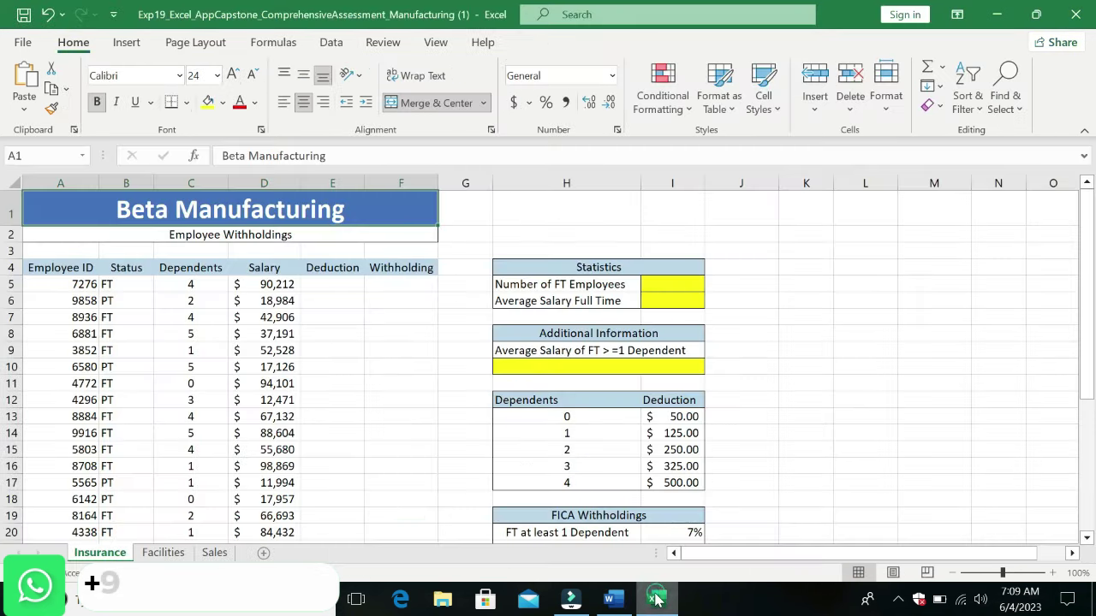
Step: Enter =COUNTIF(B5:B34,$B$5) in I5, returning 13 full-time employees
click(669, 284)
text(=)
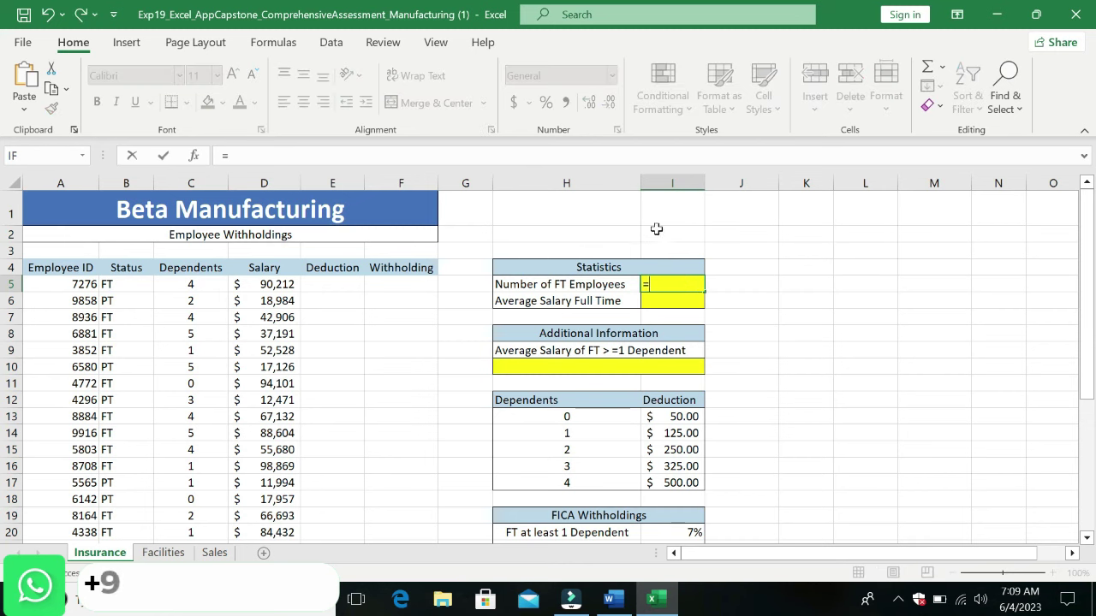
text(COU)
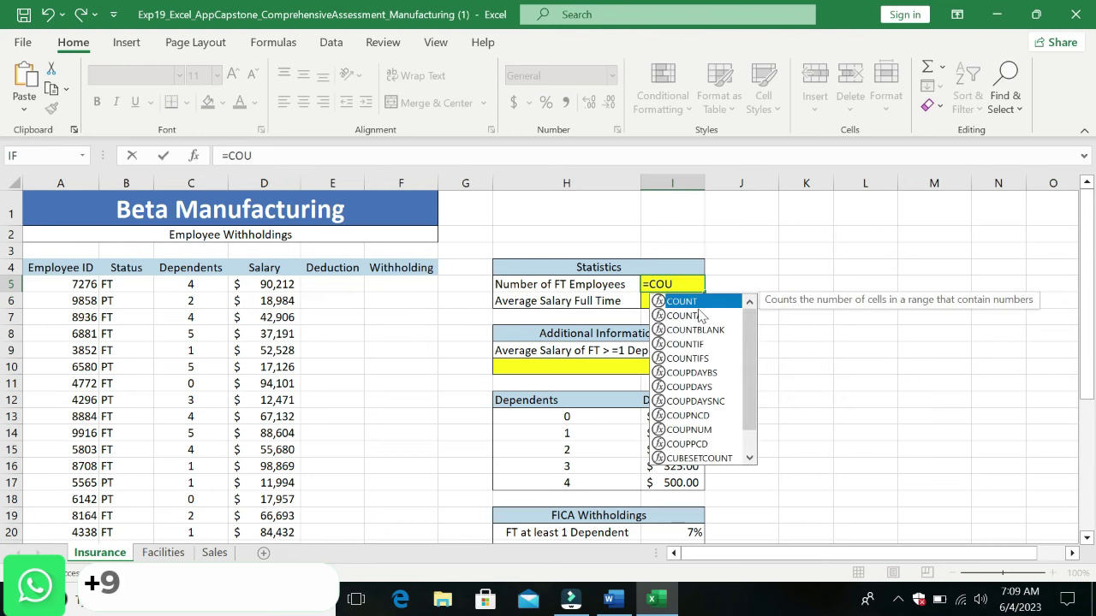
double_click(689, 344)
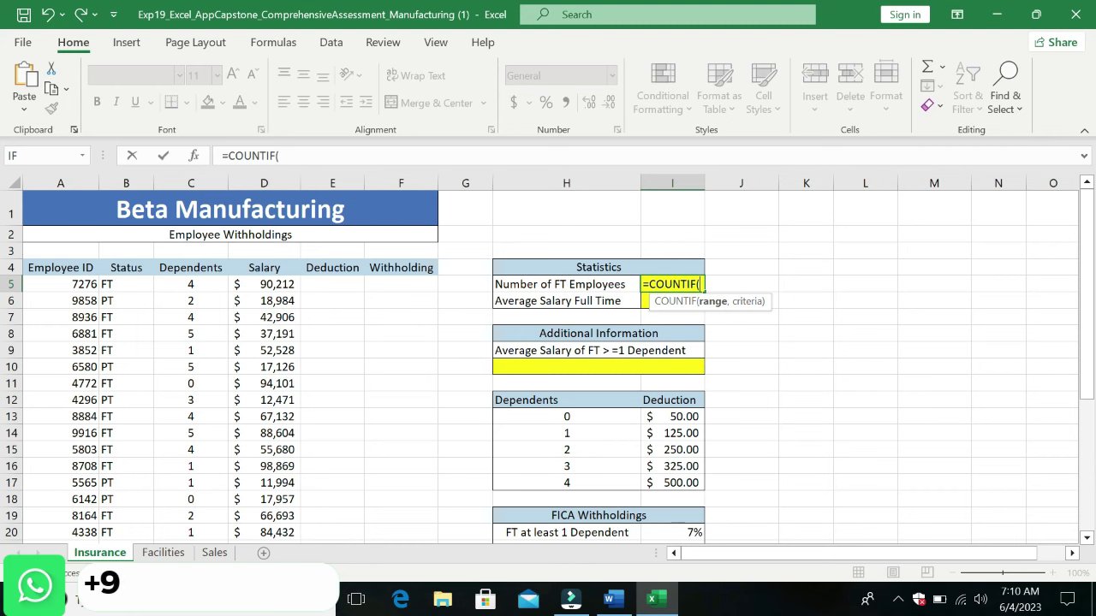
text(B5)
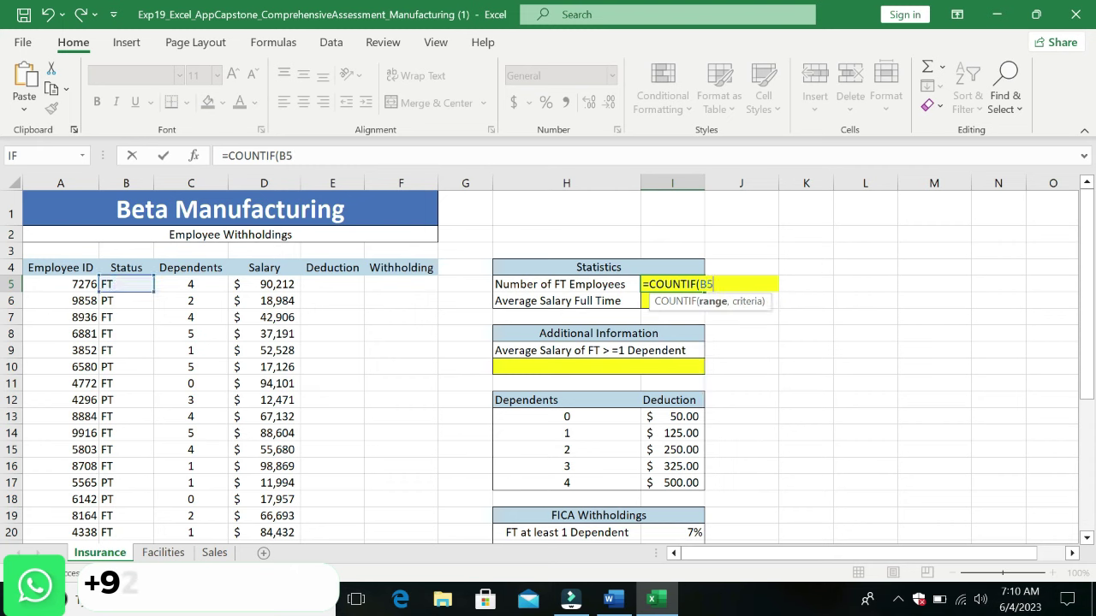
text(:B)
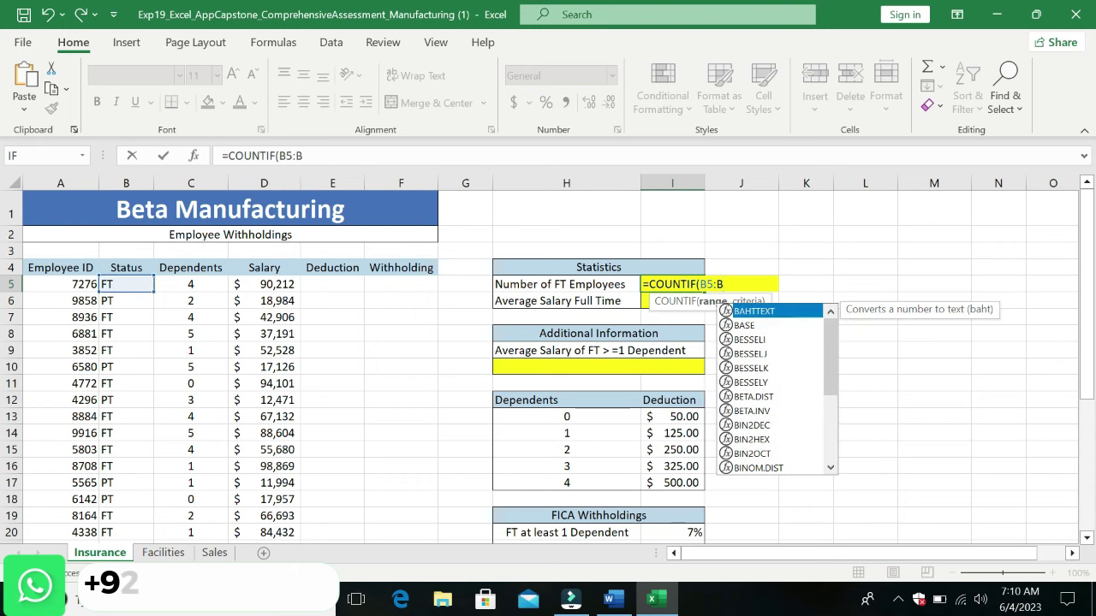
text(34)
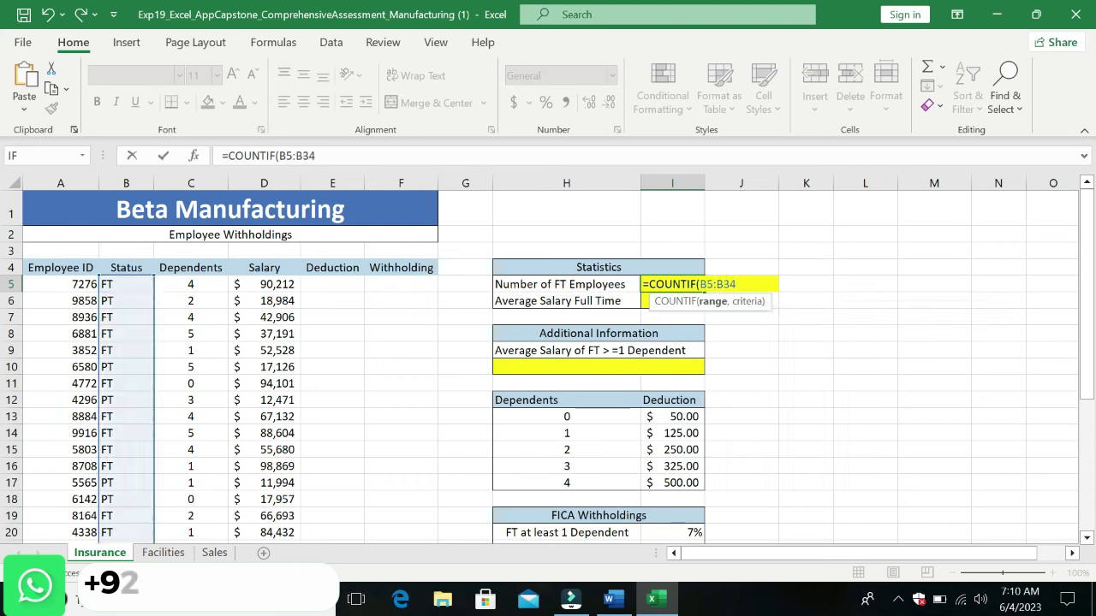
text(,)
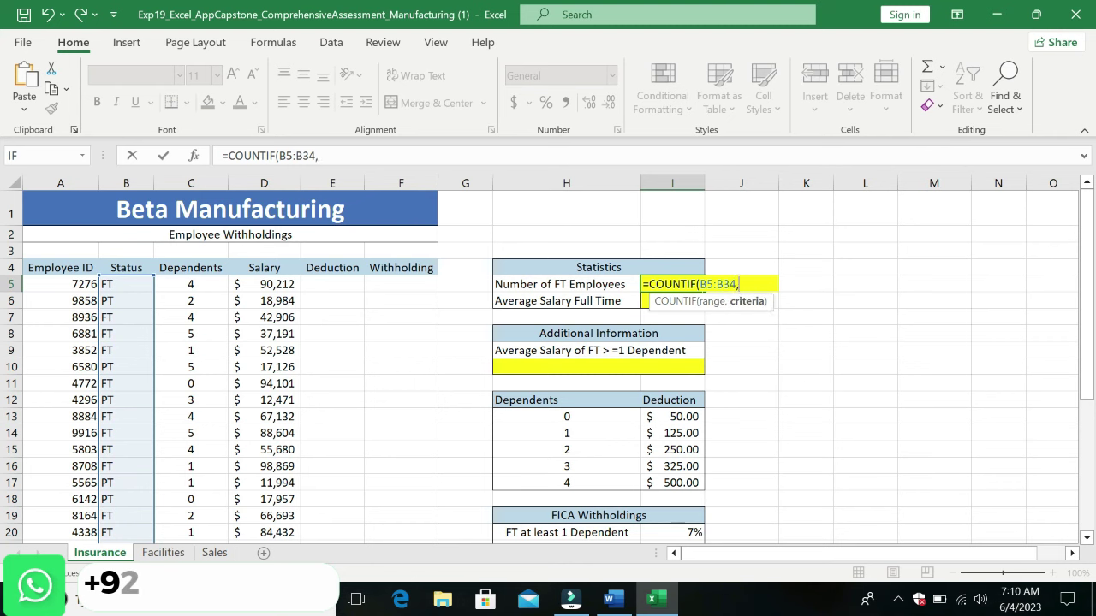
text(B5)
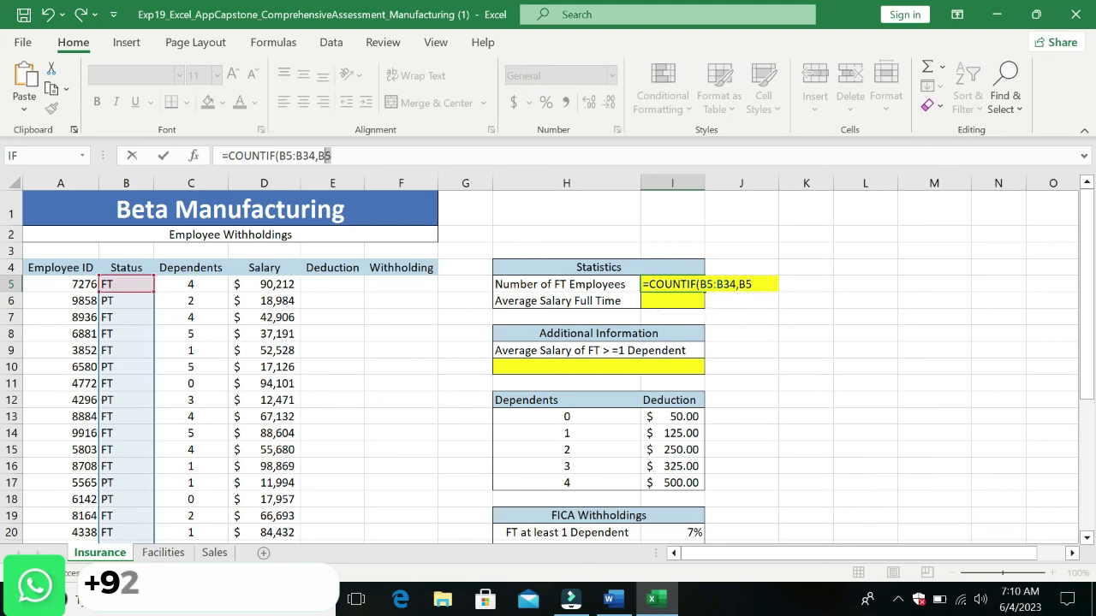
double_click(325, 156)
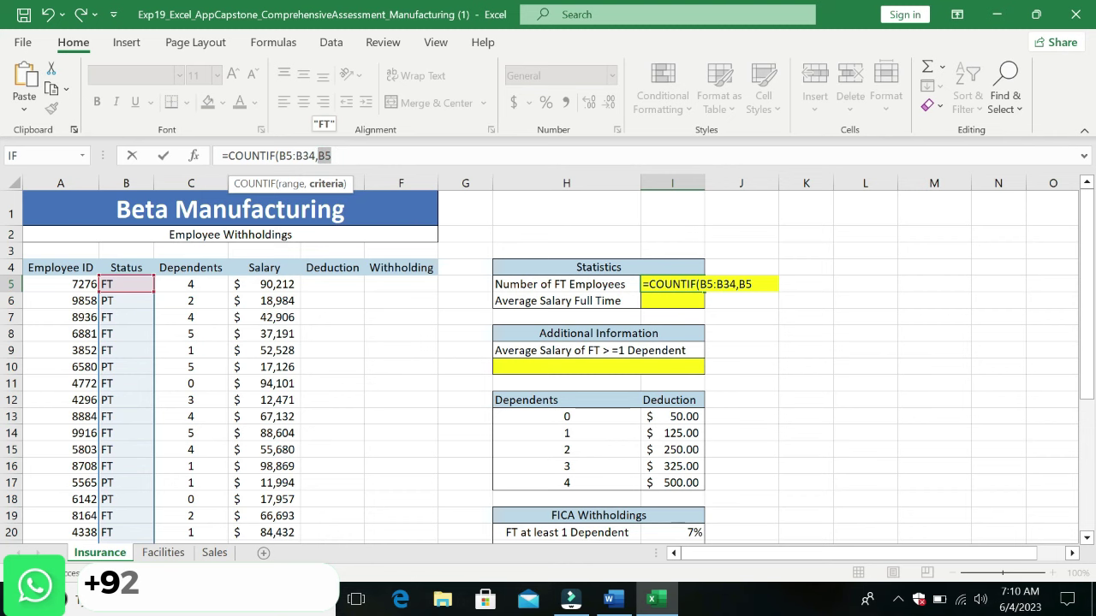
text())
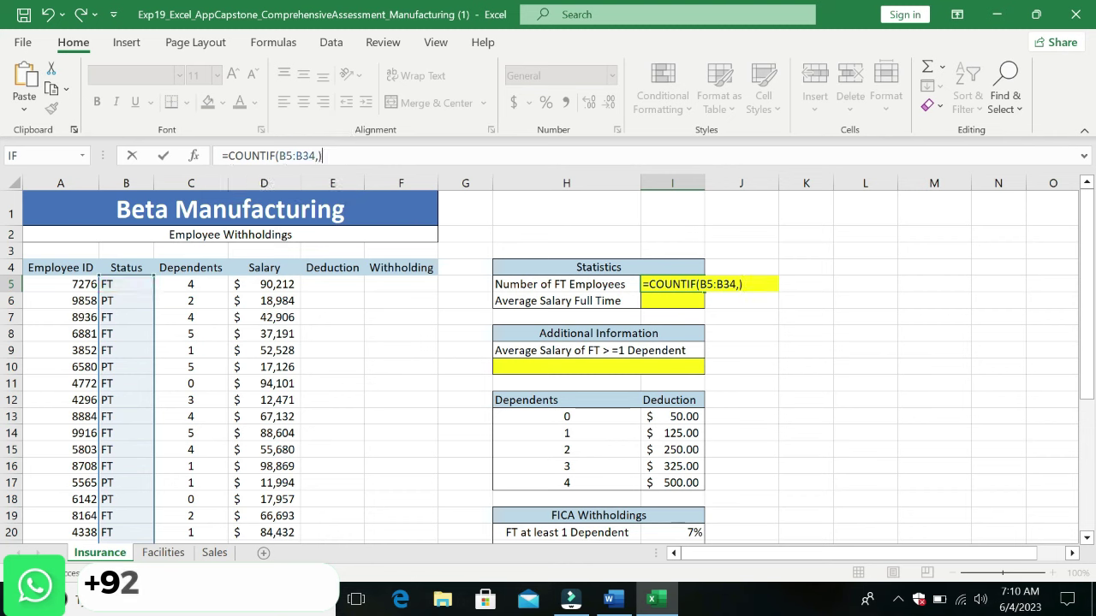
text($B$5)
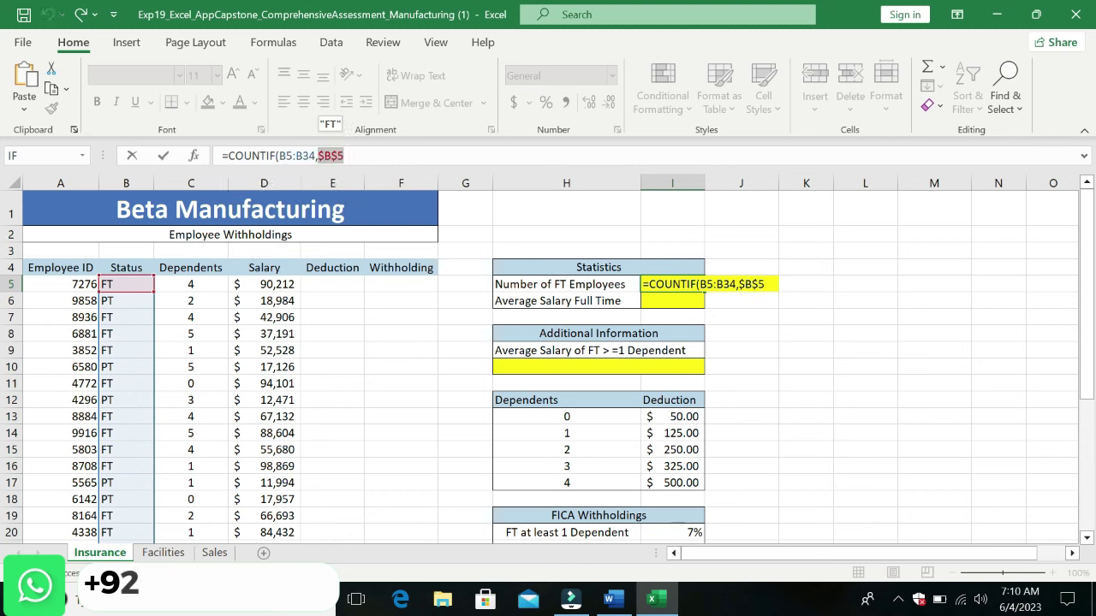
key(Delete)
click(353, 156)
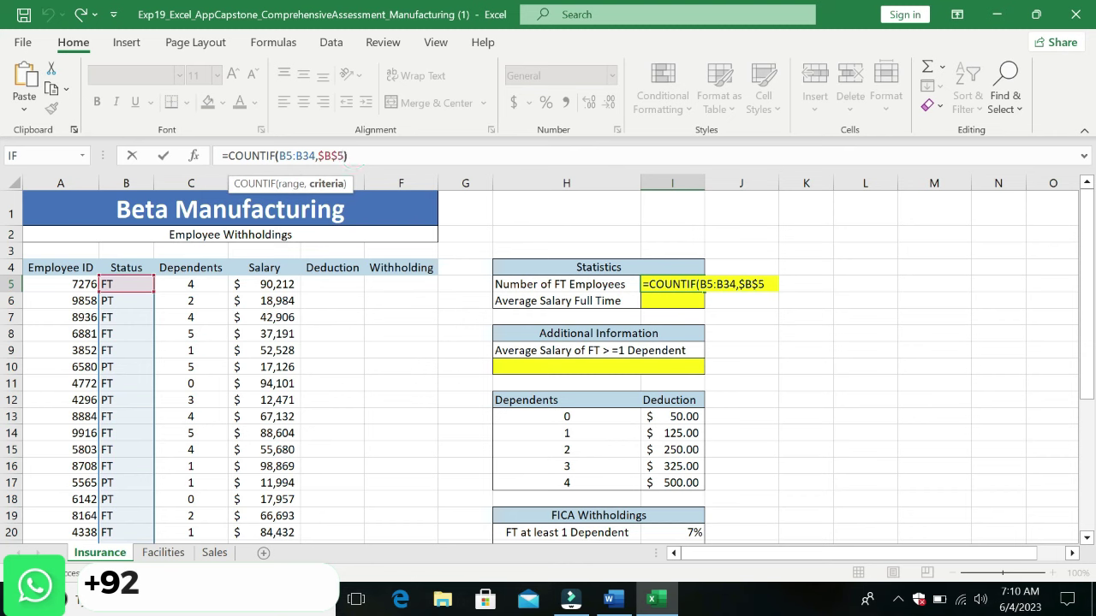
text())
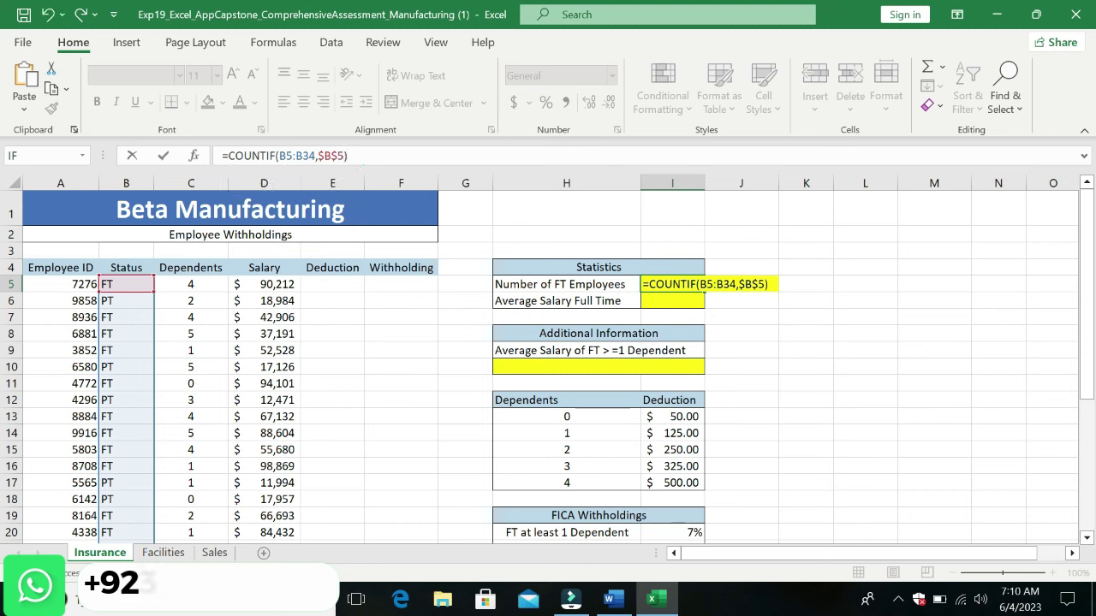
key(Return)
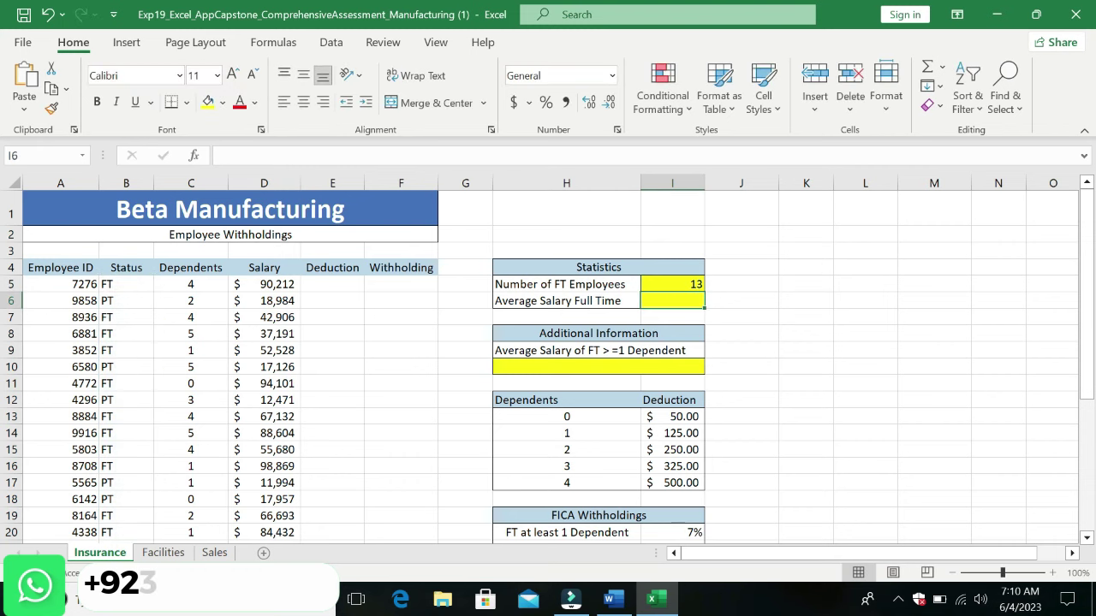
Step: Revert step 3's instruction to normal text
click(609, 599)
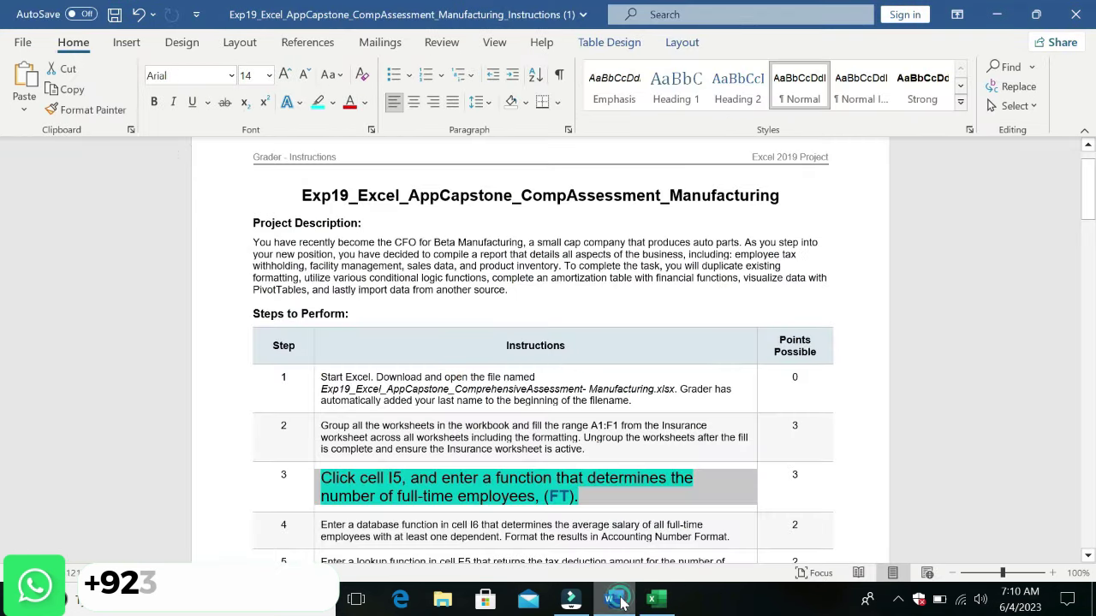
key(ctrl+z)
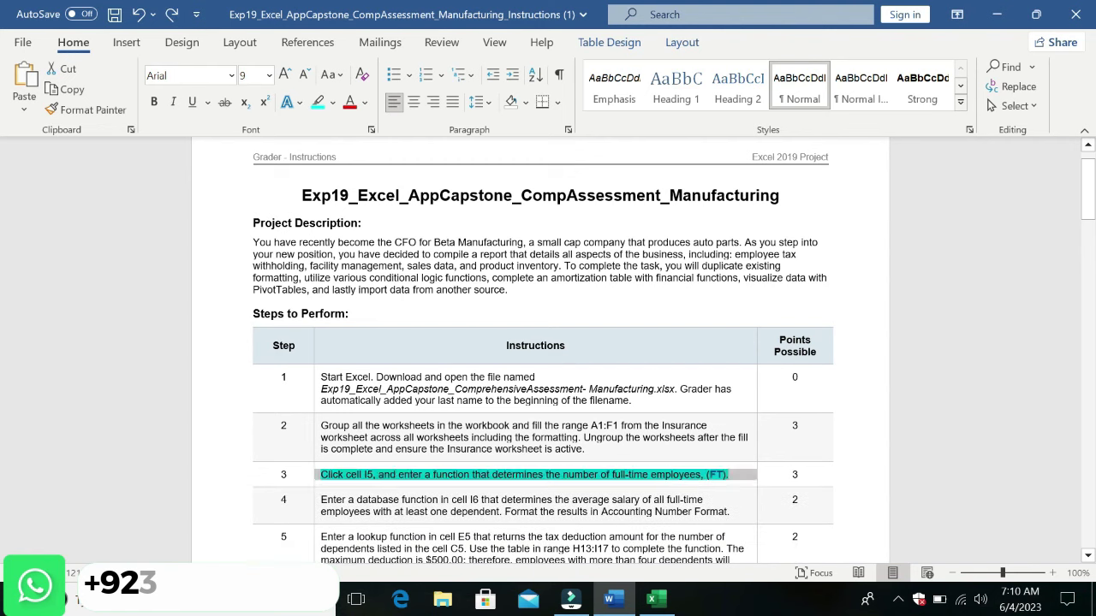
key(ctrl+z)
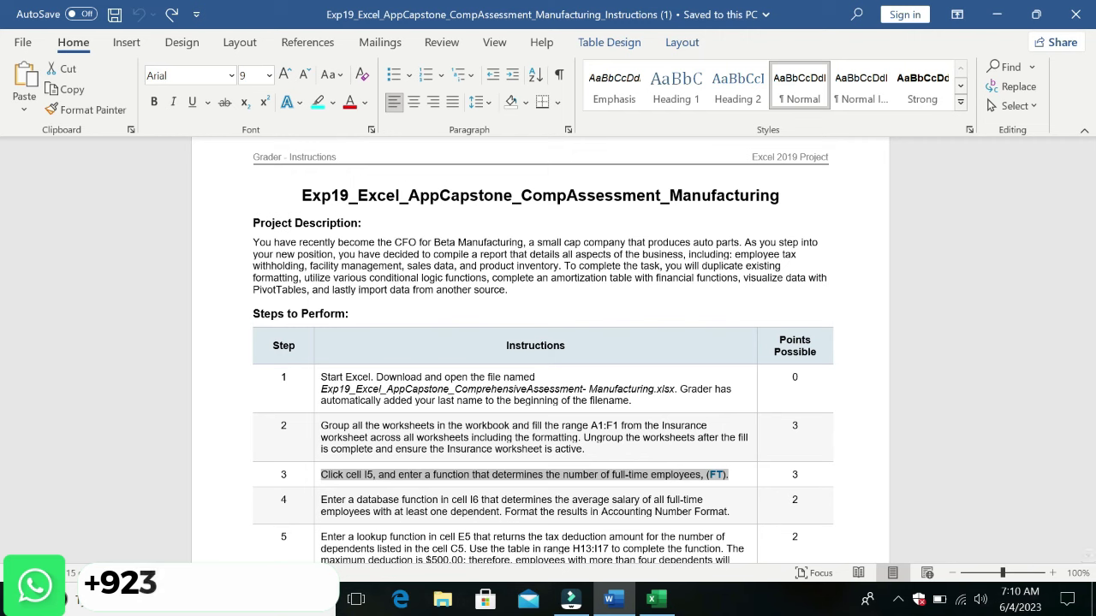
click(719, 438)
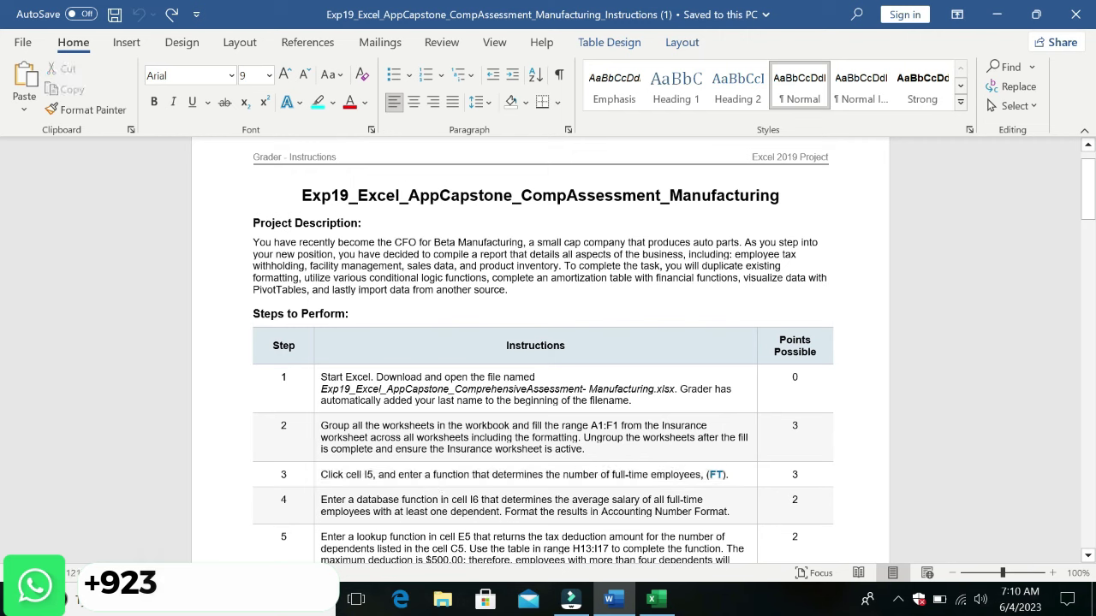
Step: Set the step 4 instruction to 14 pt with cyan highlighting
drag(319, 499, 729, 512)
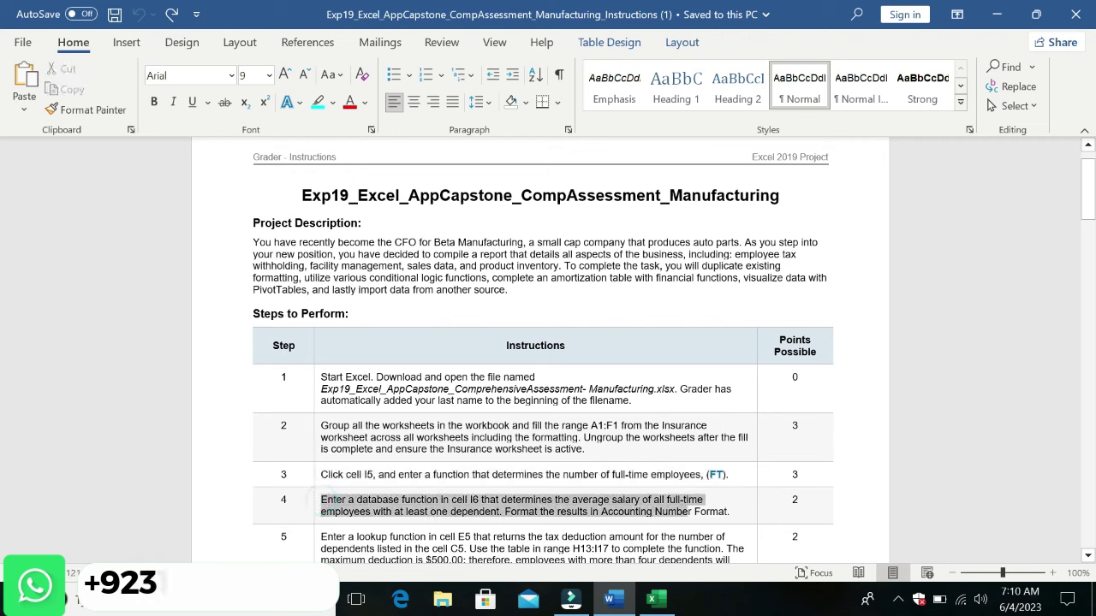
click(715, 460)
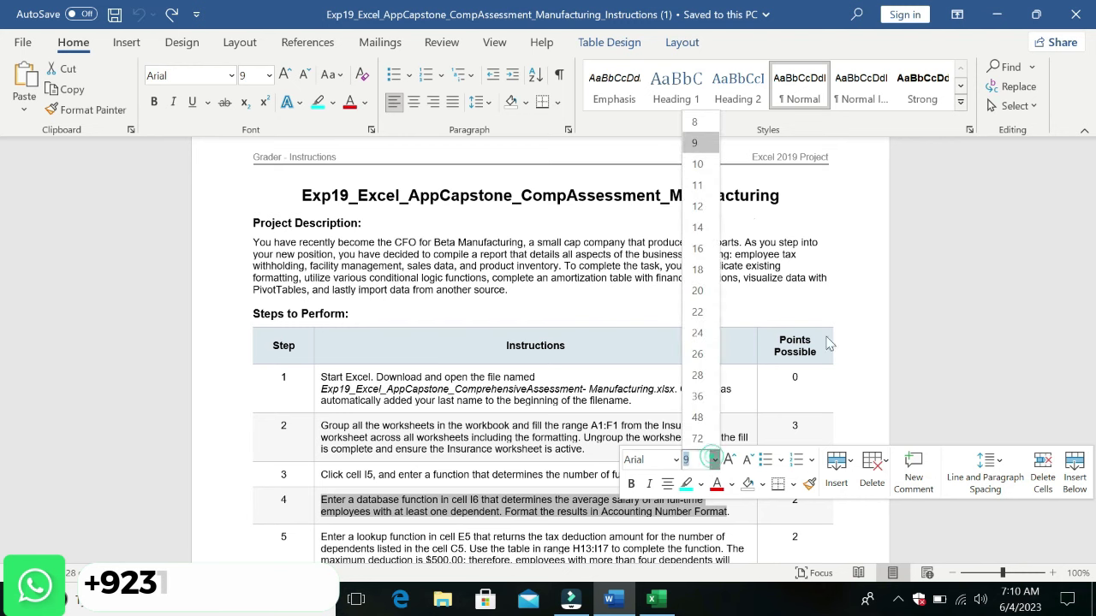
click(697, 227)
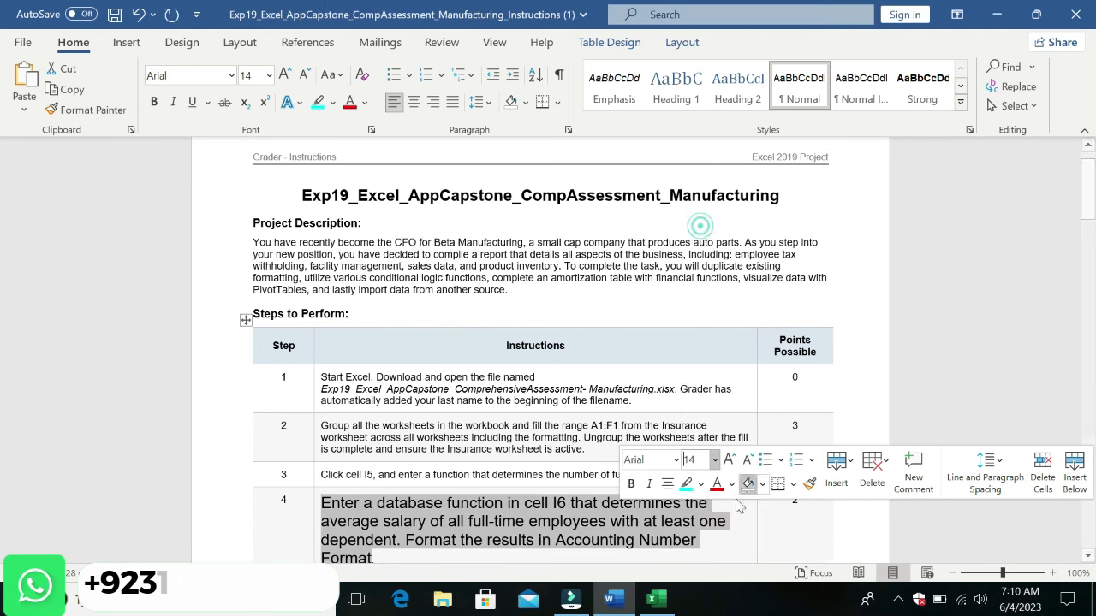
click(685, 483)
drag(373, 557, 321, 503)
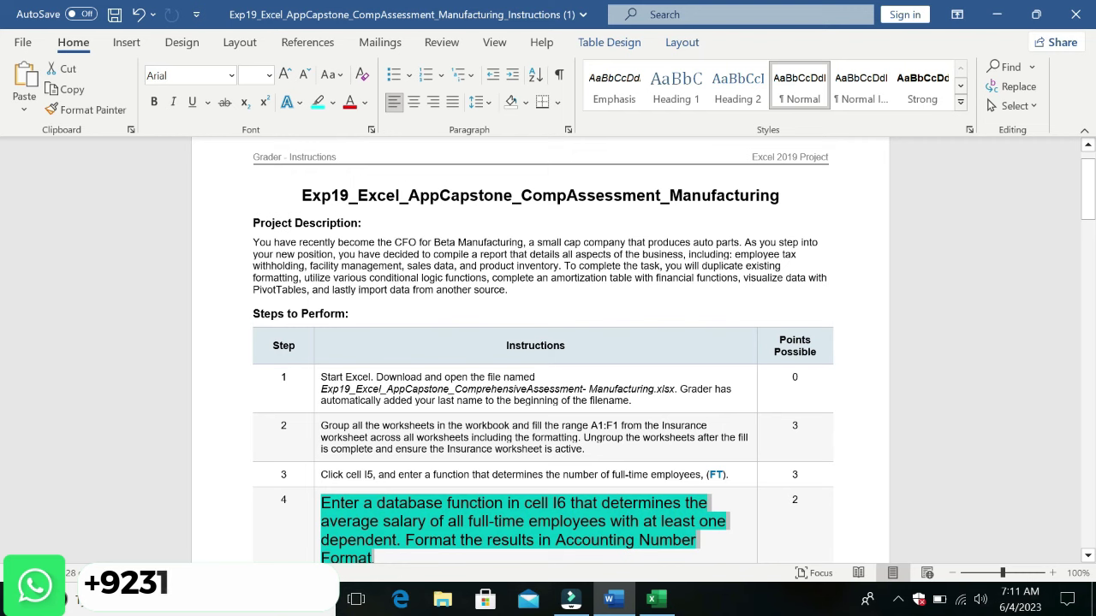
click(652, 600)
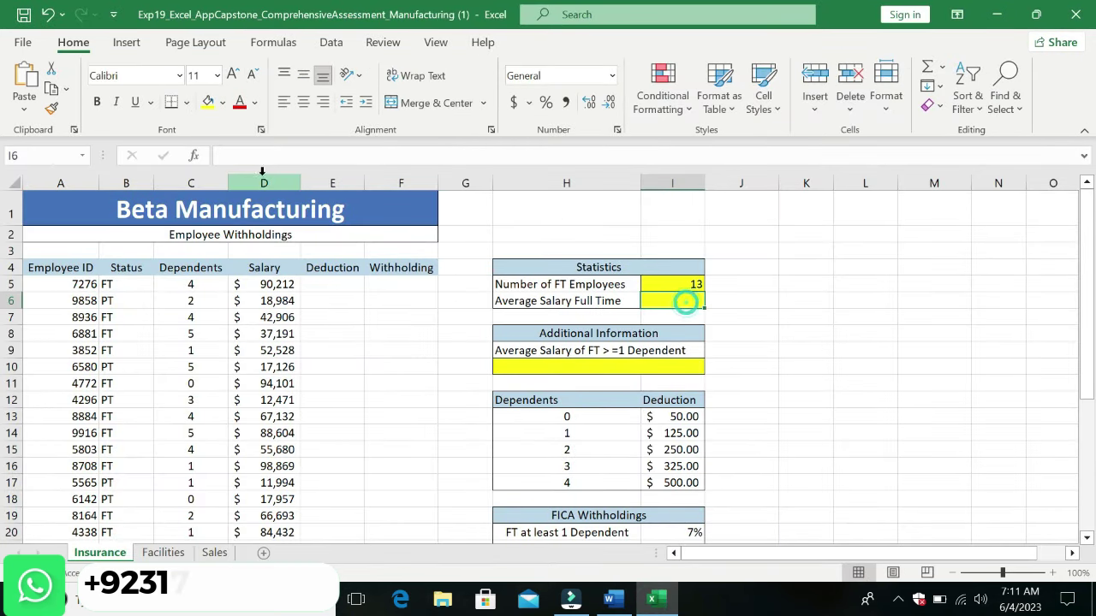
Step: Enter a first DAVERAGE formula in I6 using B4:B34, "Salary" and H21:M22
click(222, 156)
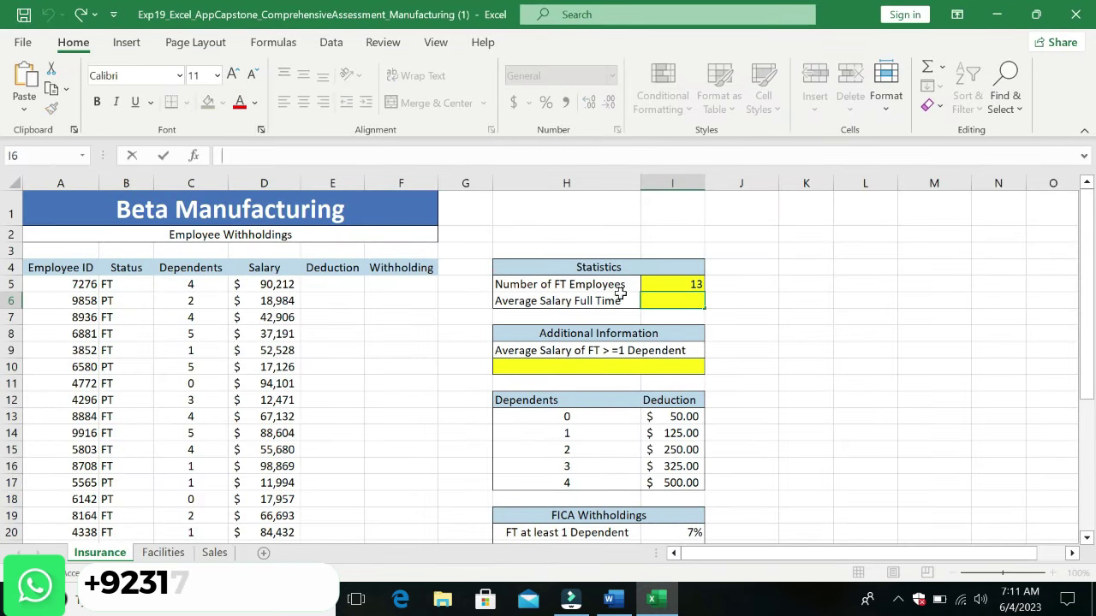
text(=)
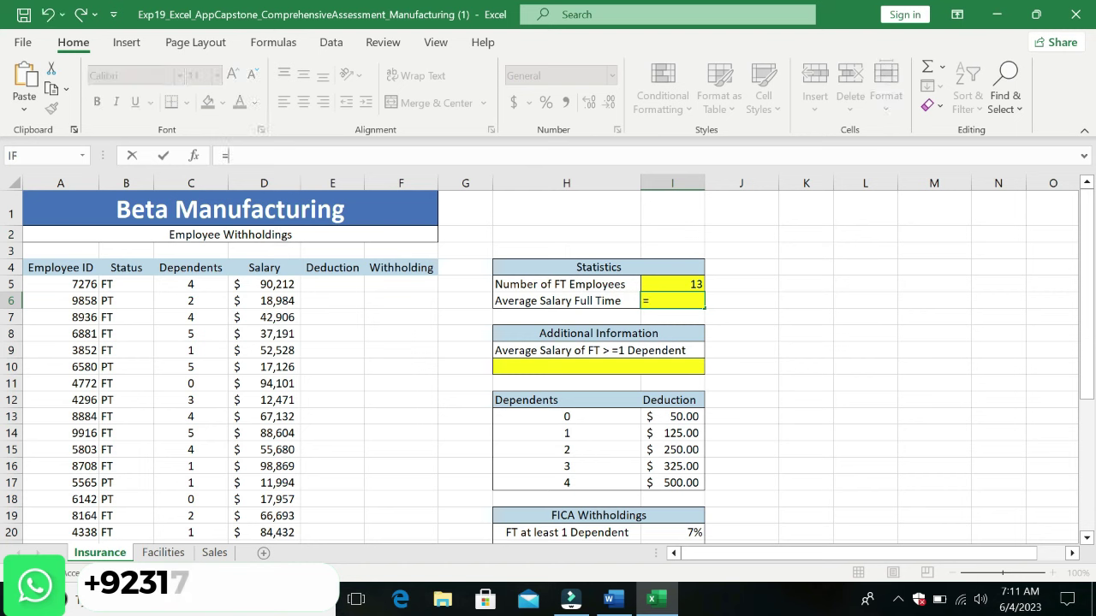
text(DAV)
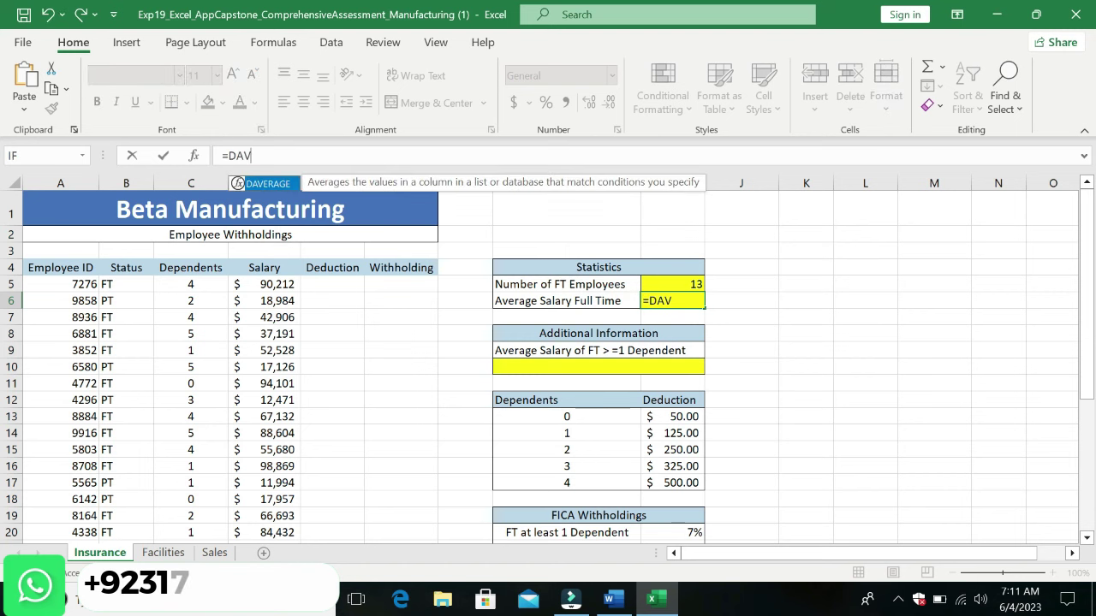
double_click(286, 184)
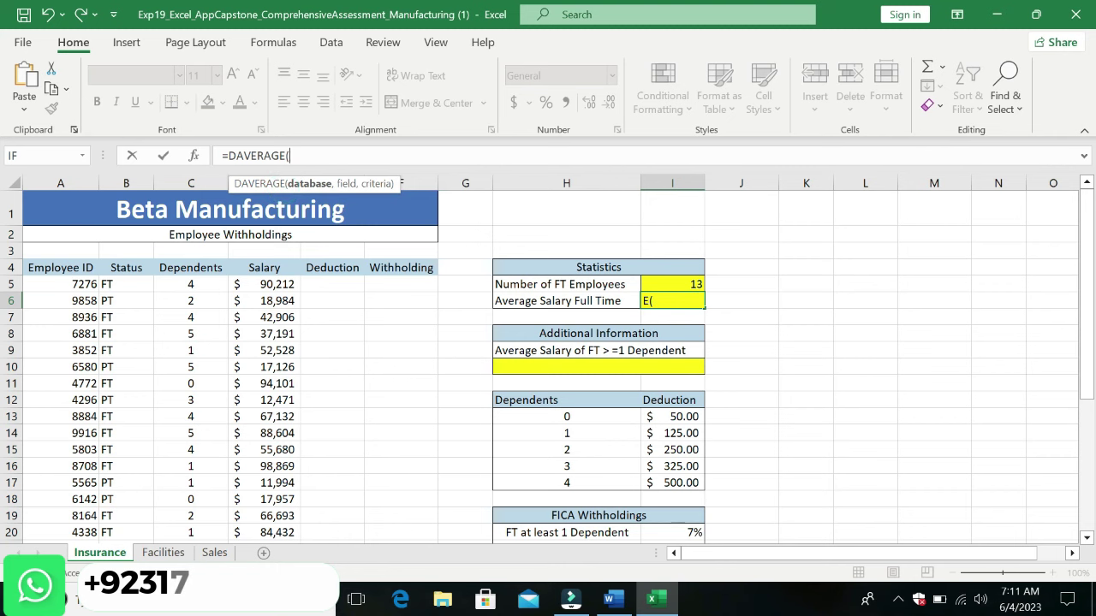
text(B4:B)
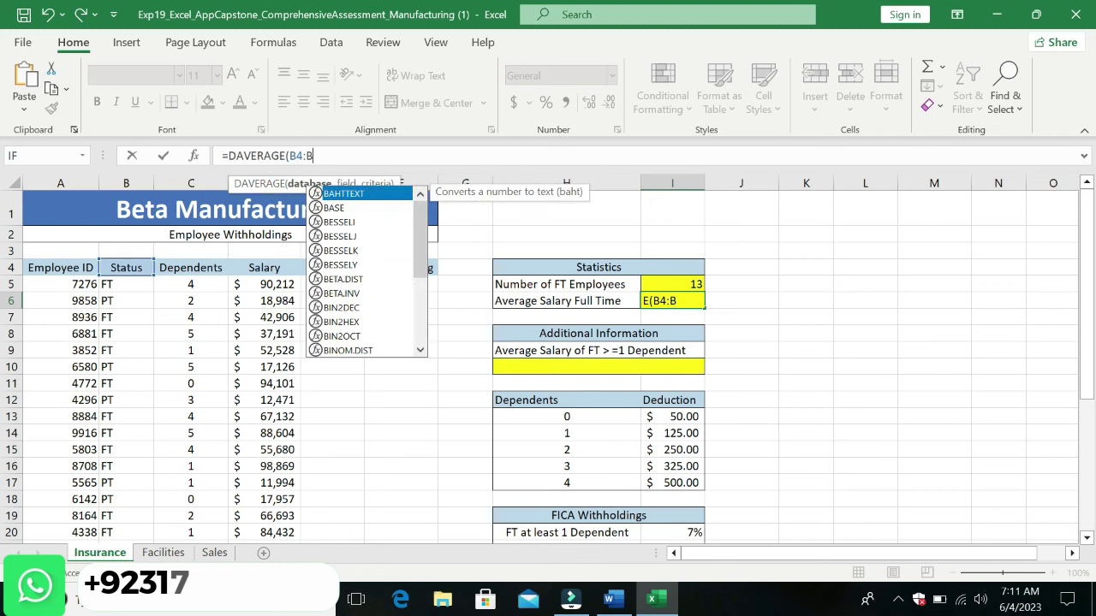
text(34)
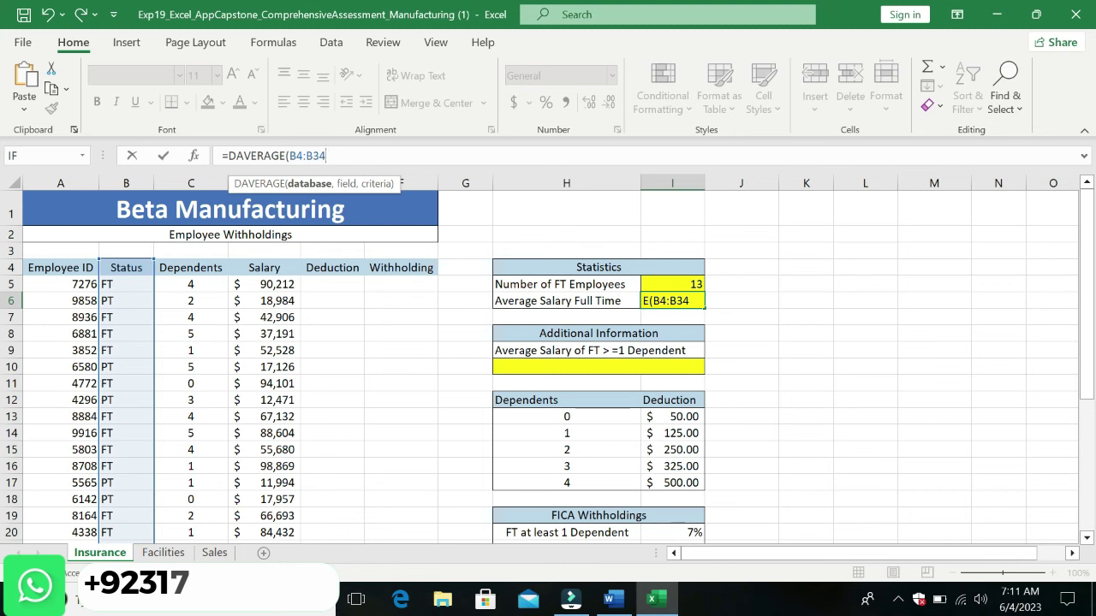
text(,)
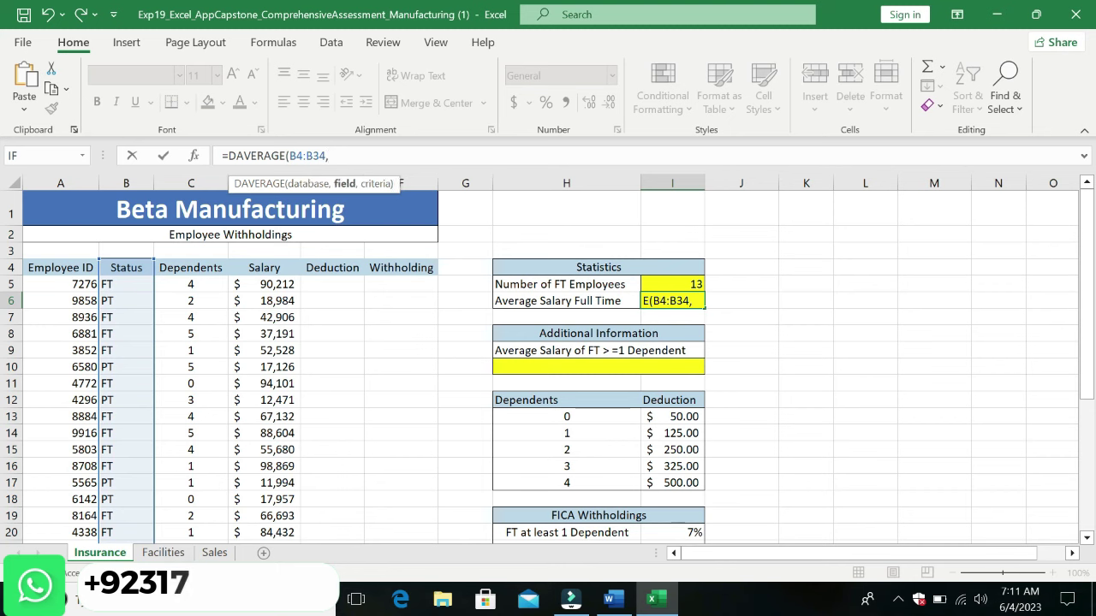
text("S)
text(al)
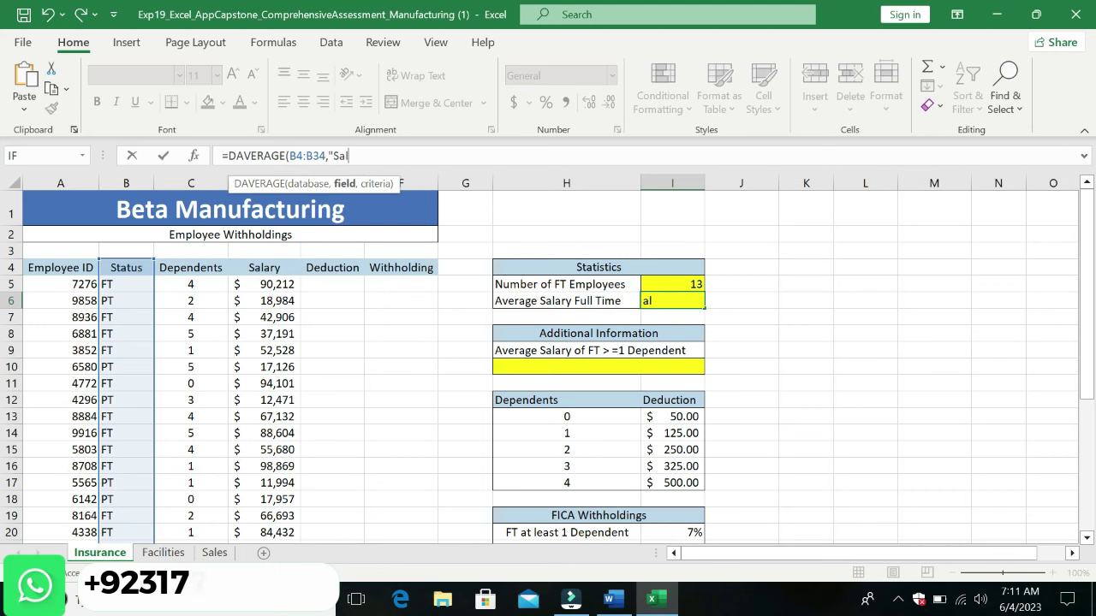
text(ar)
text(y)
text(",)
click(609, 599)
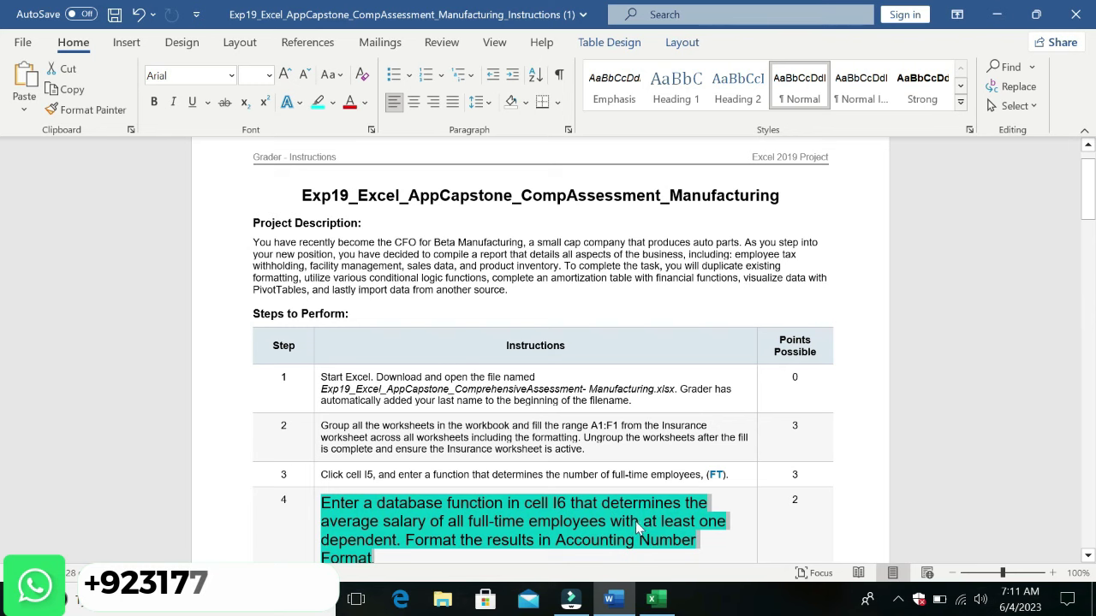
click(651, 599)
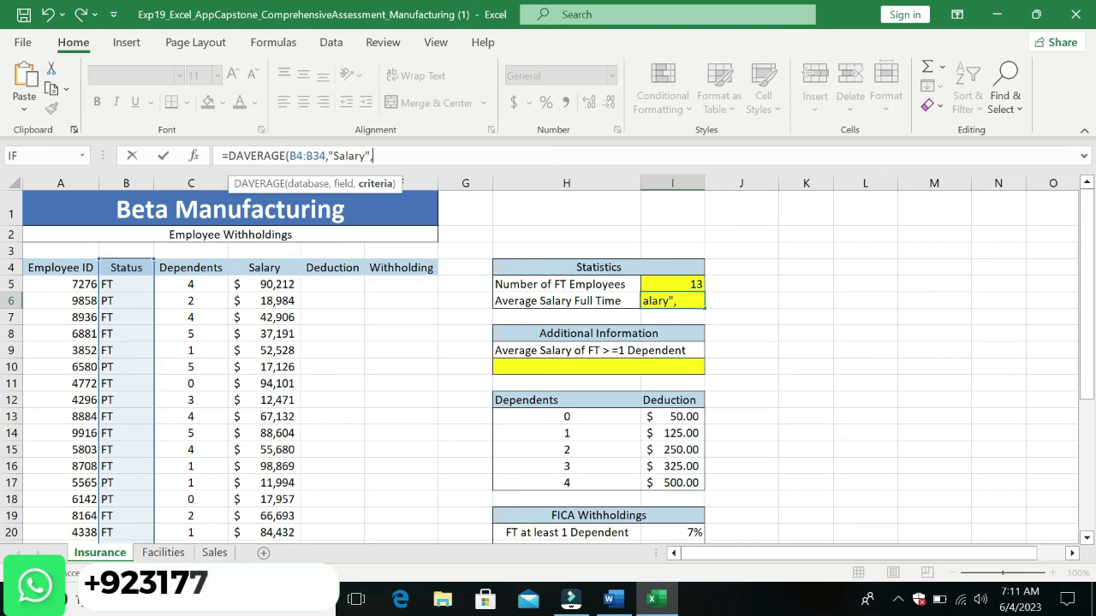
text(h)
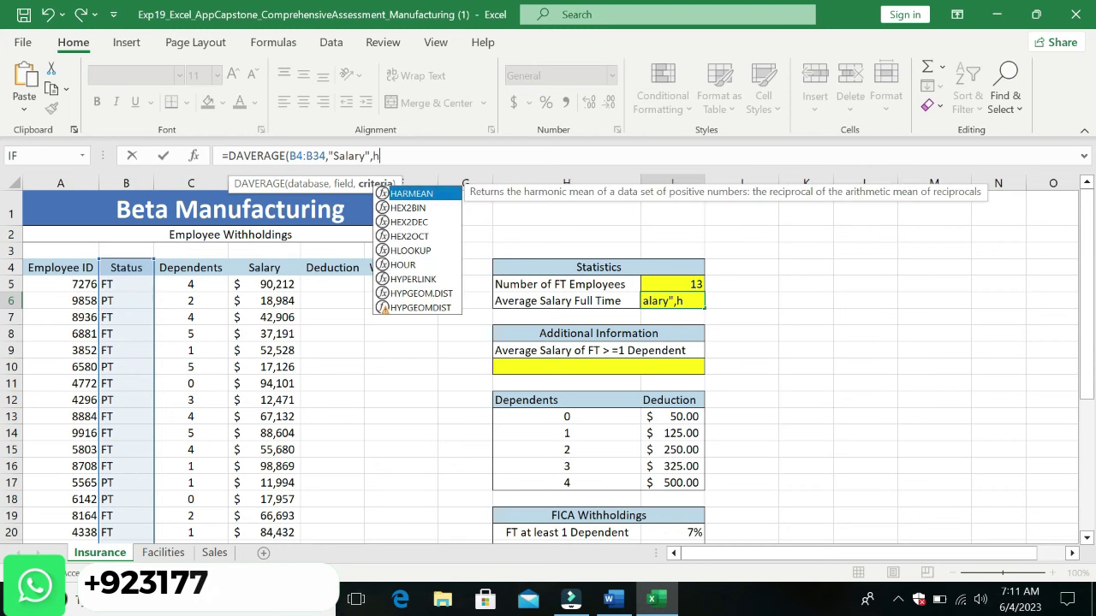
text(2)
key(BackSpace)
key(BackSpace)
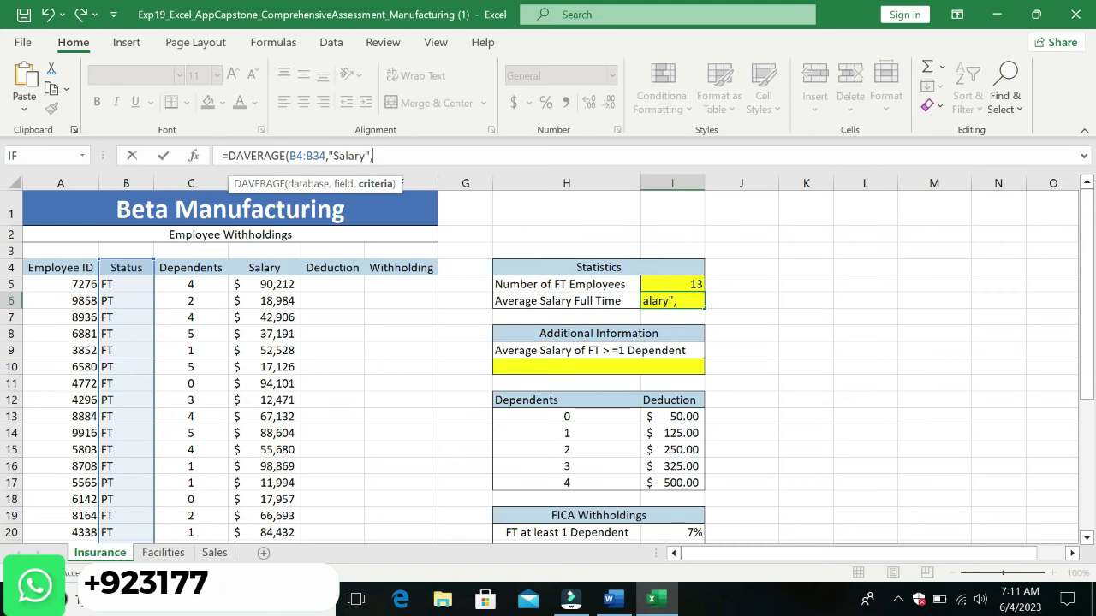
text(H21)
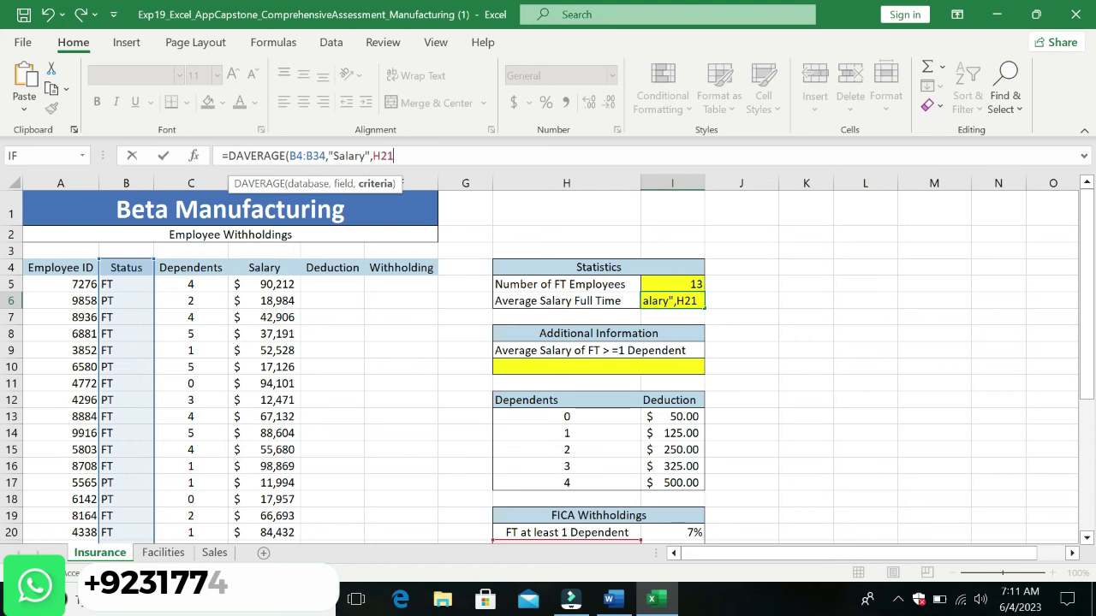
text(:M22)
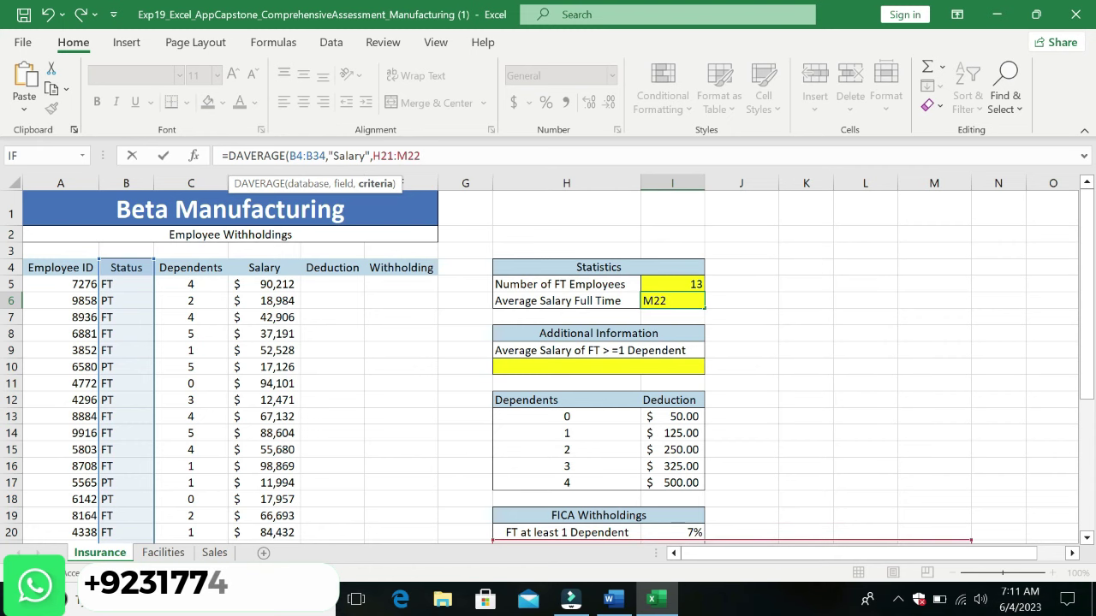
key(Return)
Step: Undo the #VALUE! result and re-enter =DAVERAGE(B4:D34,"Salary",H21:M22) in I6
key(ctrl+z)
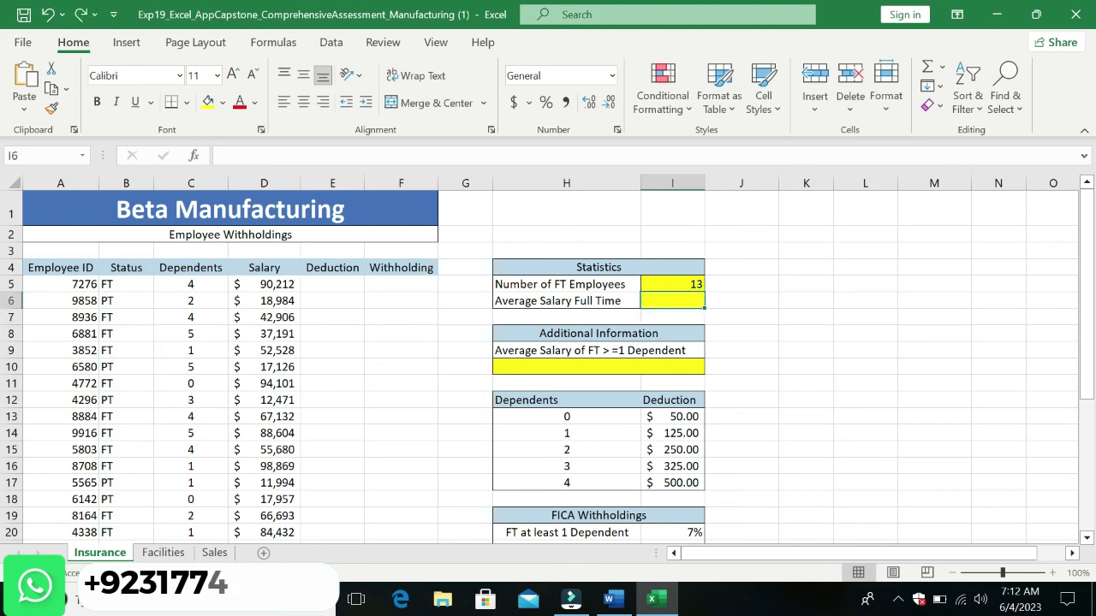
click(222, 155)
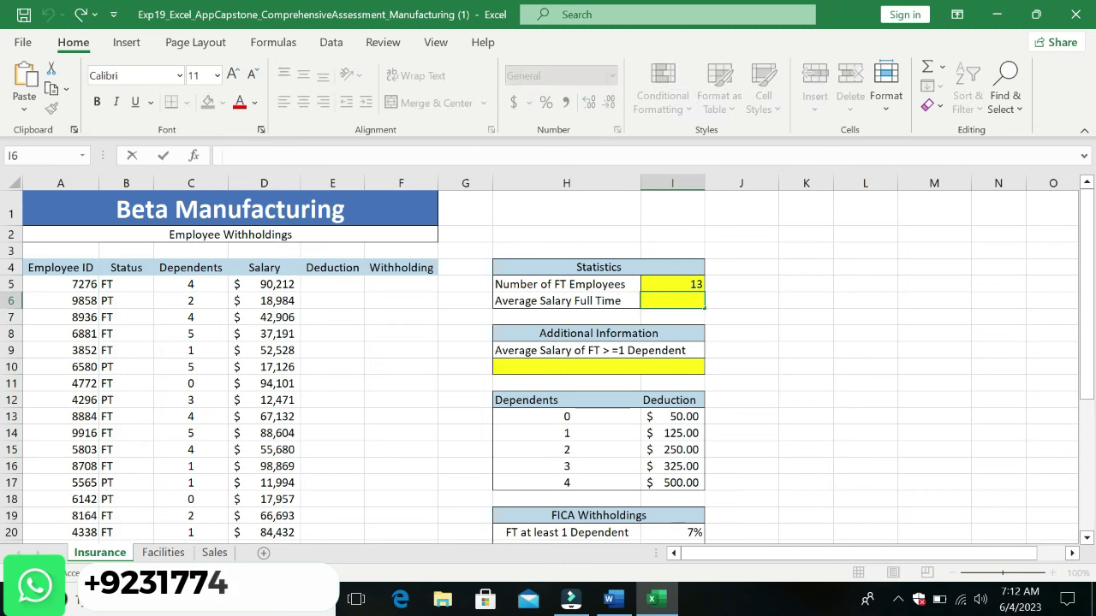
text(DAV)
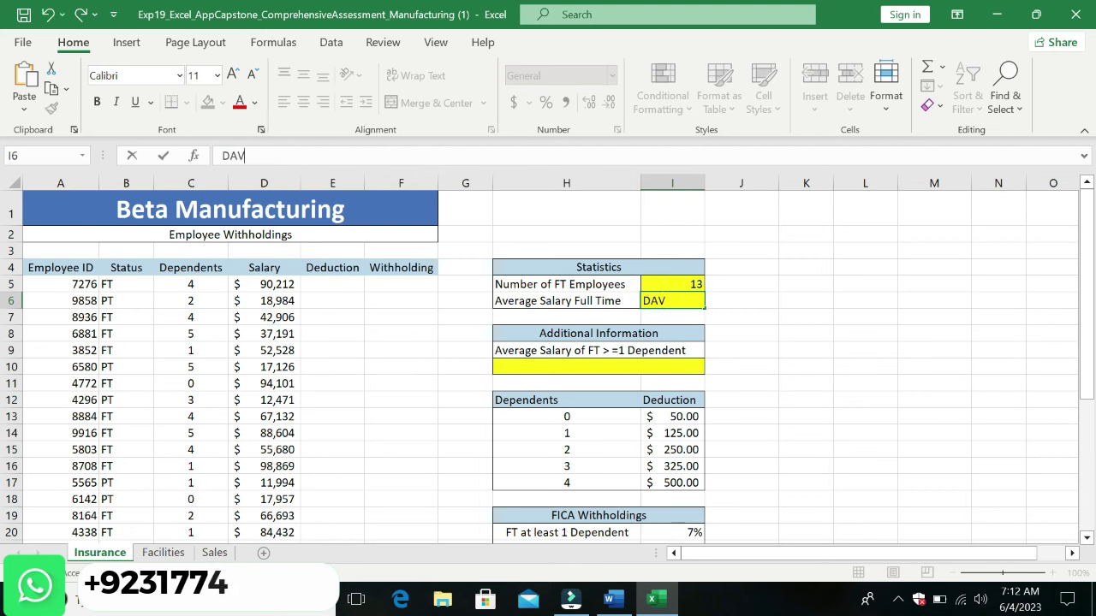
key(BackSpace)
key(BackSpace)
key(BackSpace)
click(675, 303)
text(=)
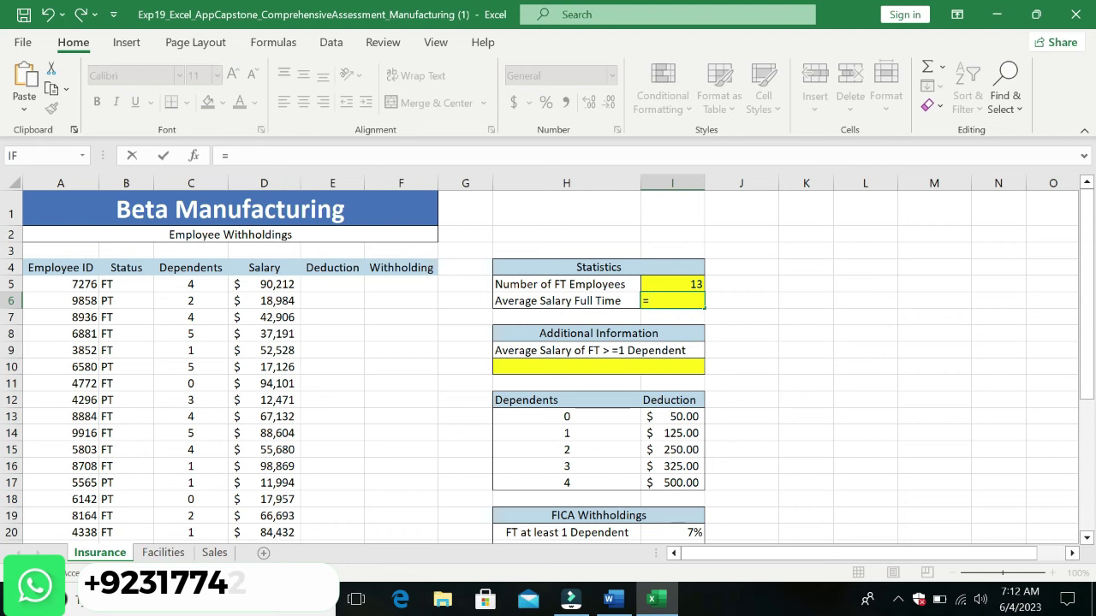
text(DAV)
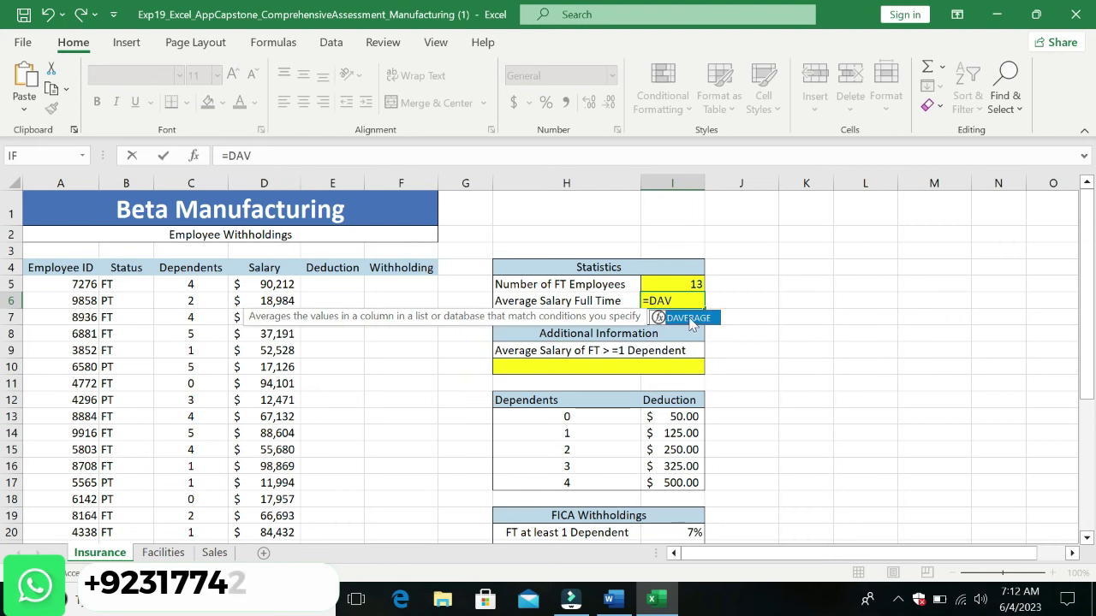
double_click(690, 318)
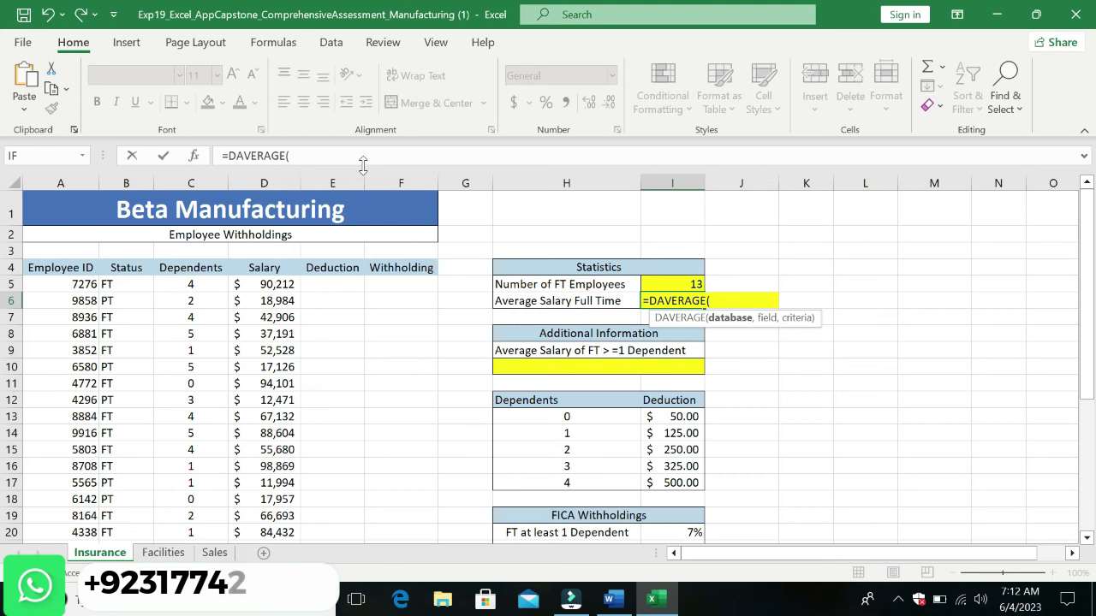
text(B4)
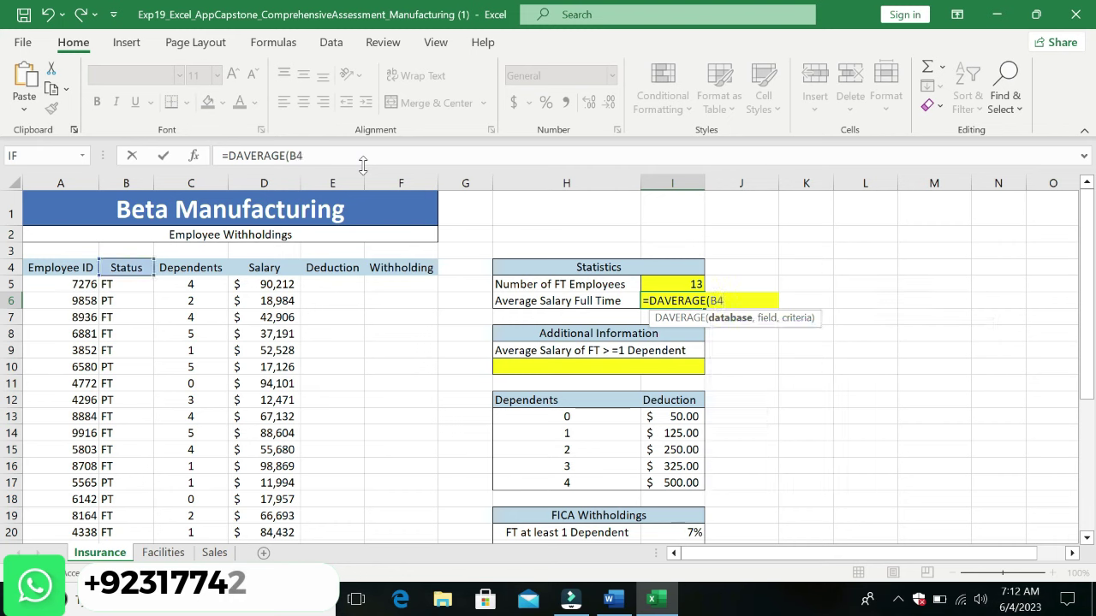
text(:D34)
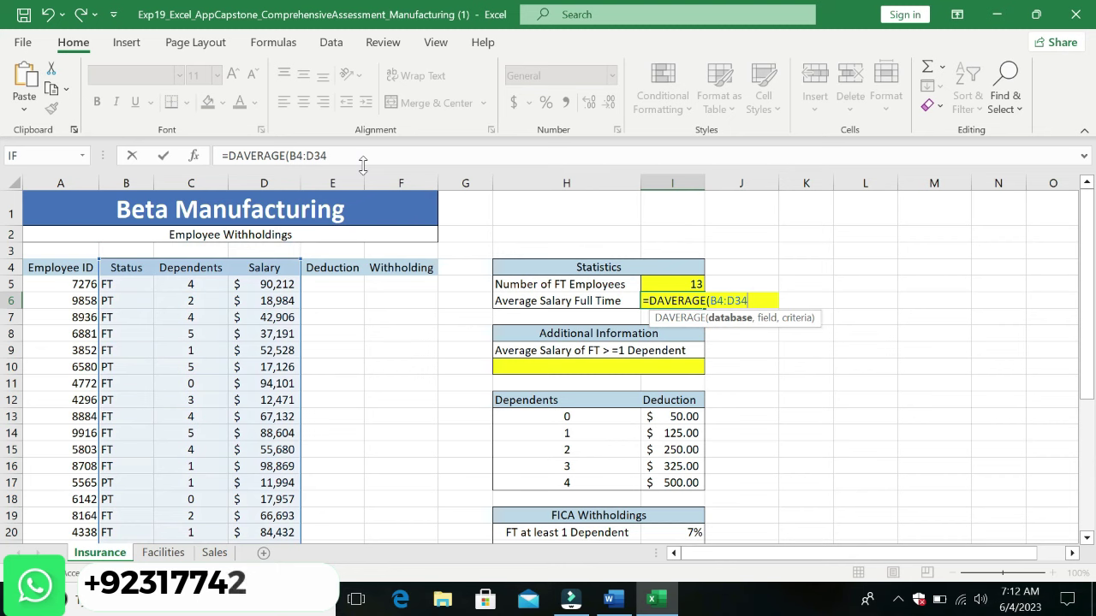
text(,)
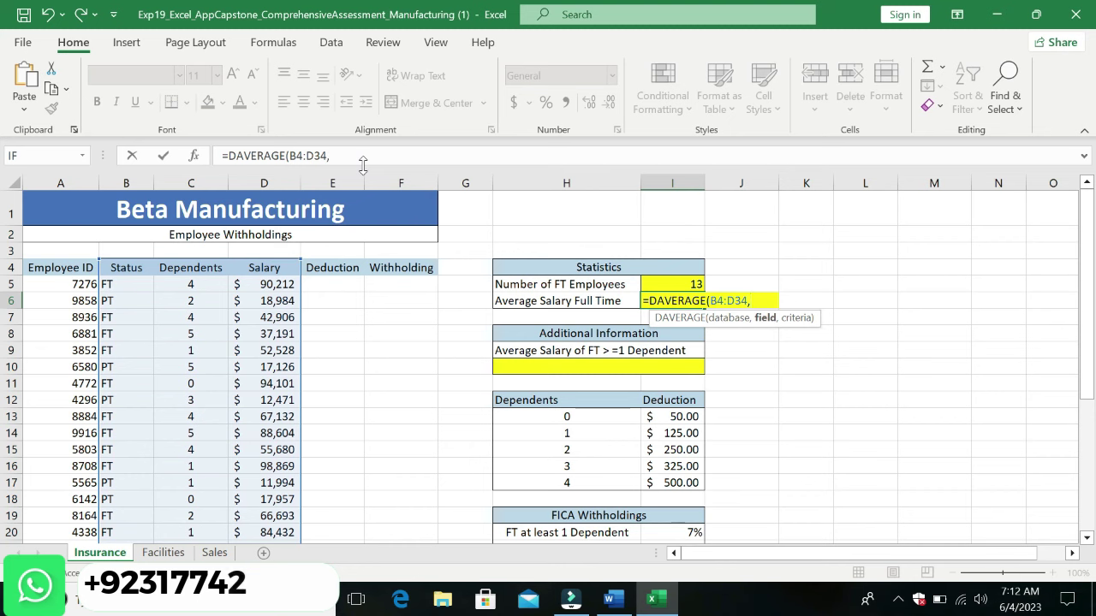
text(")
text(Sal)
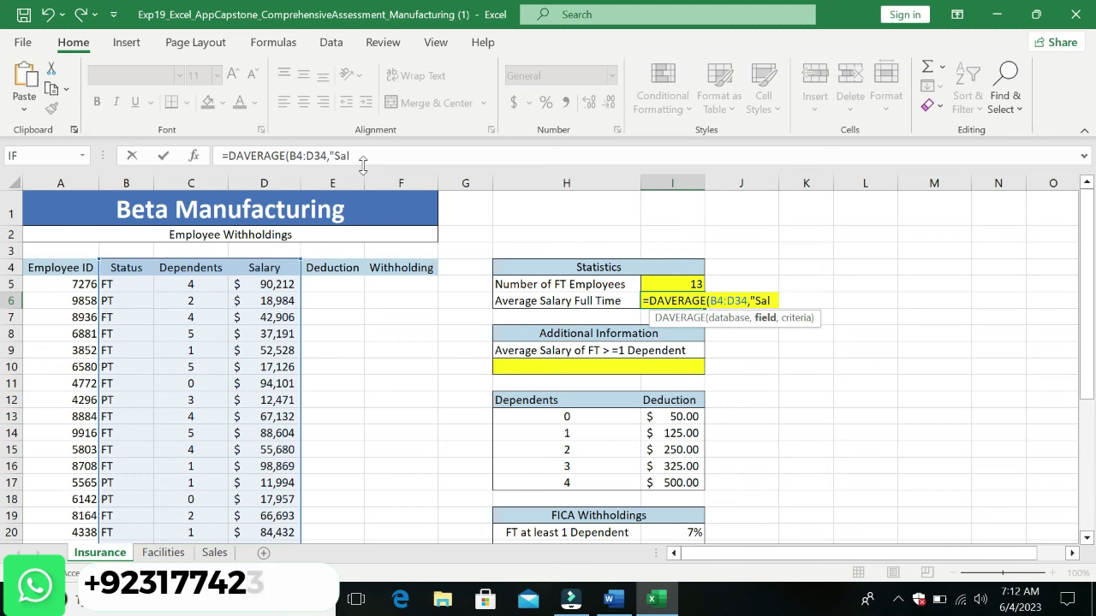
text(ary)
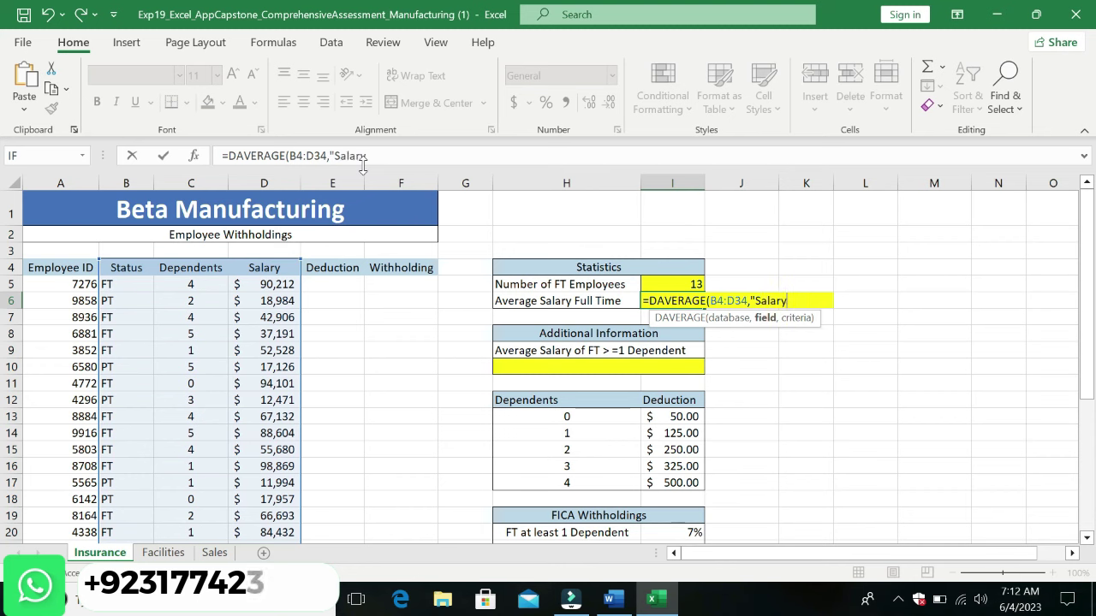
text(")
text(,H)
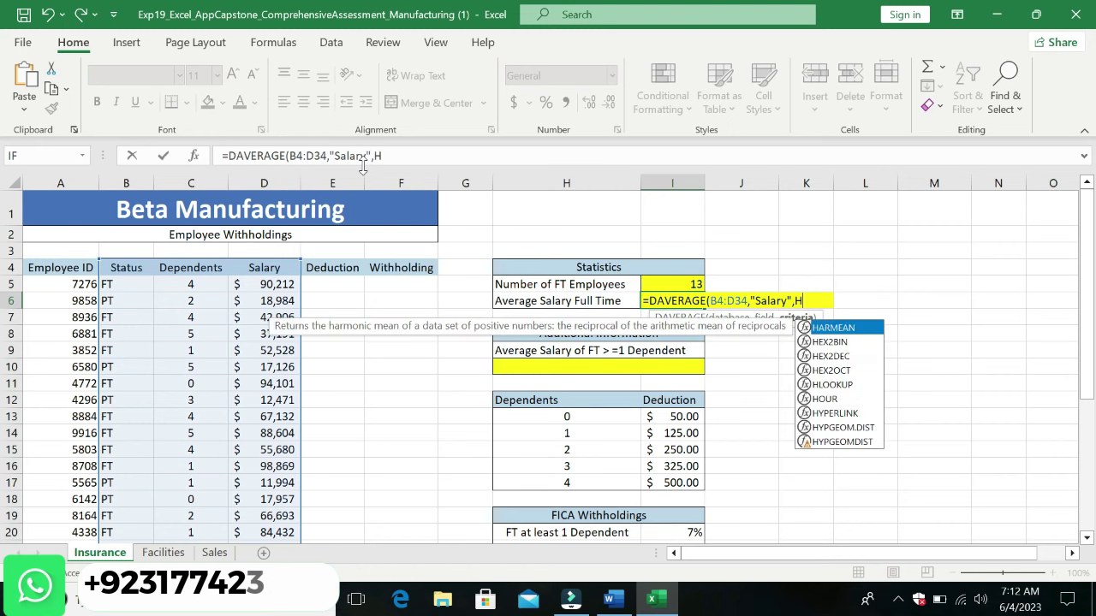
text(21:)
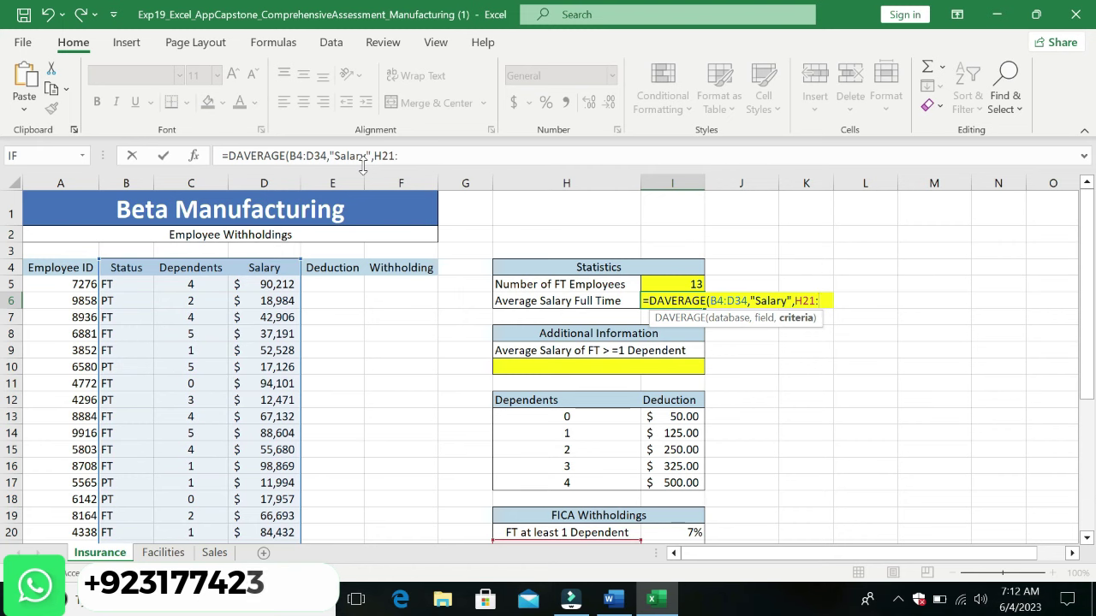
text(M2)
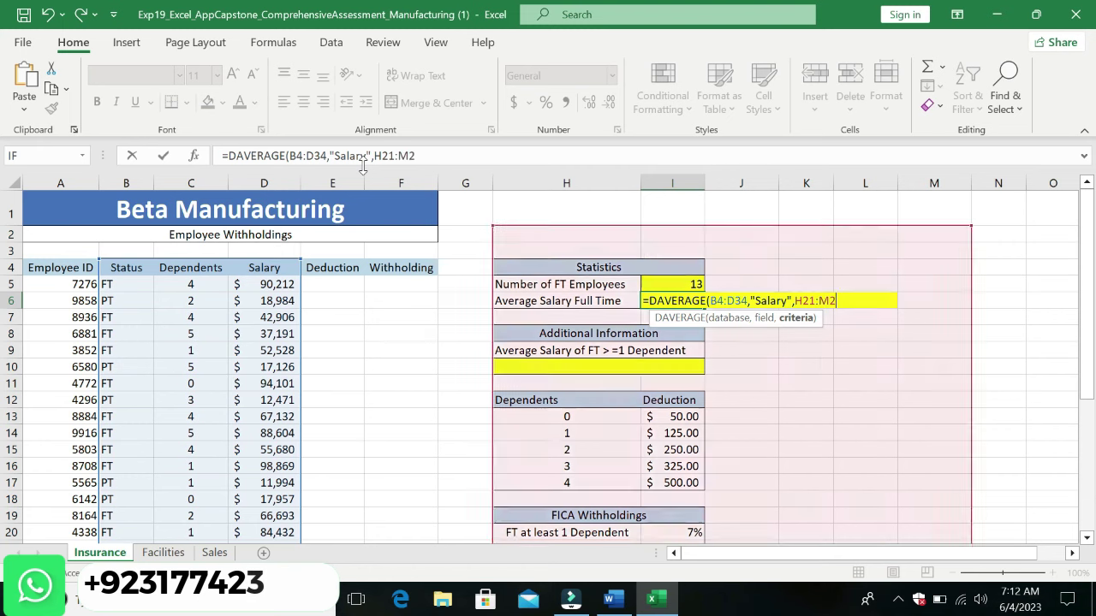
text(2))
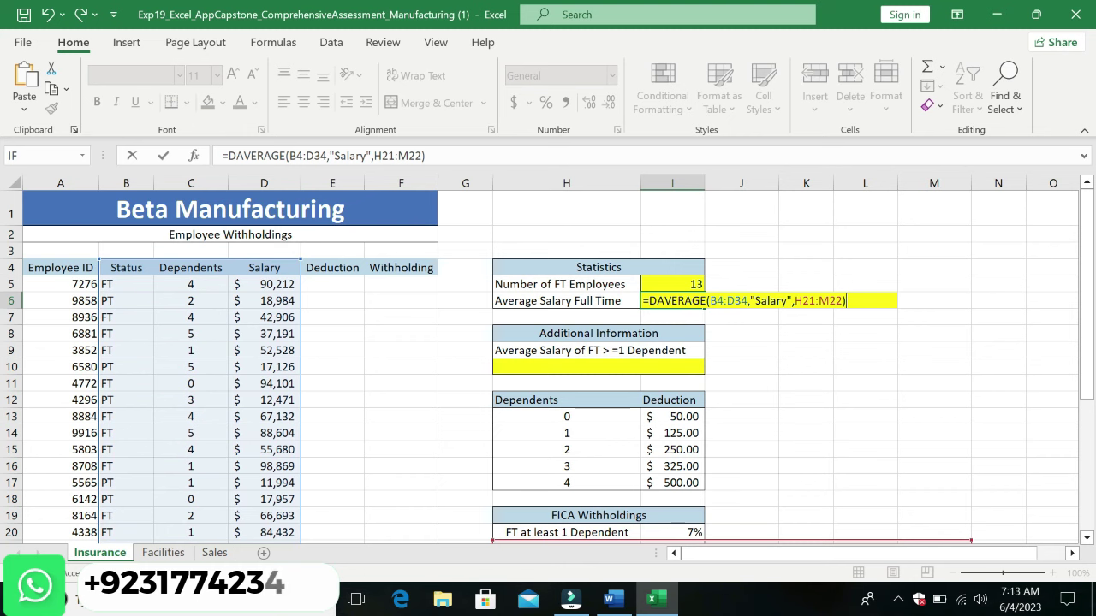
key(Return)
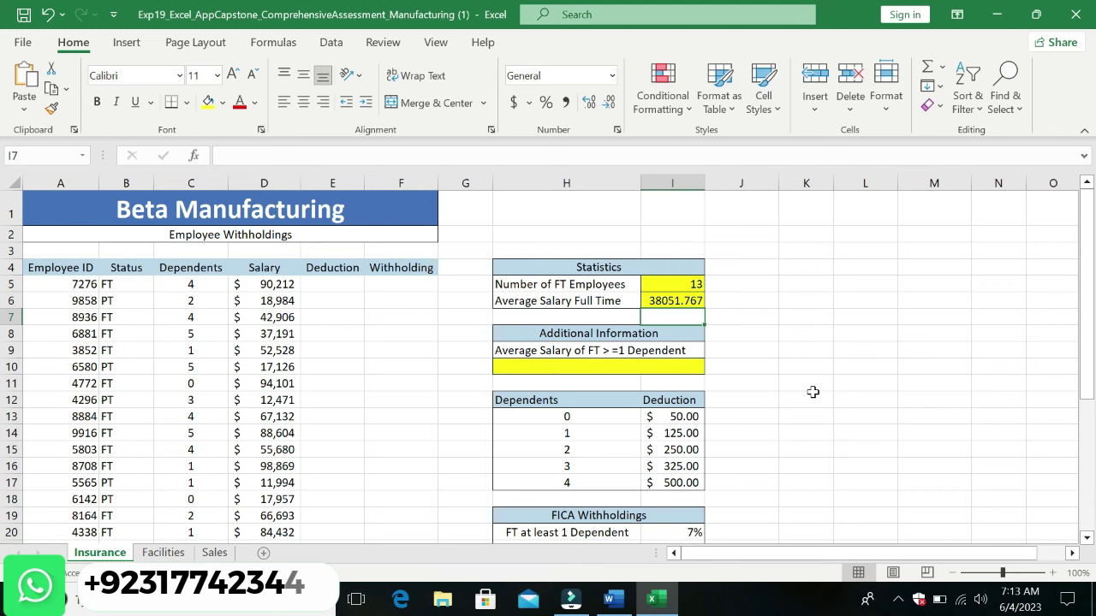
Step: Format the average salary in I6 as Accounting, showing $38,051.77
click(611, 599)
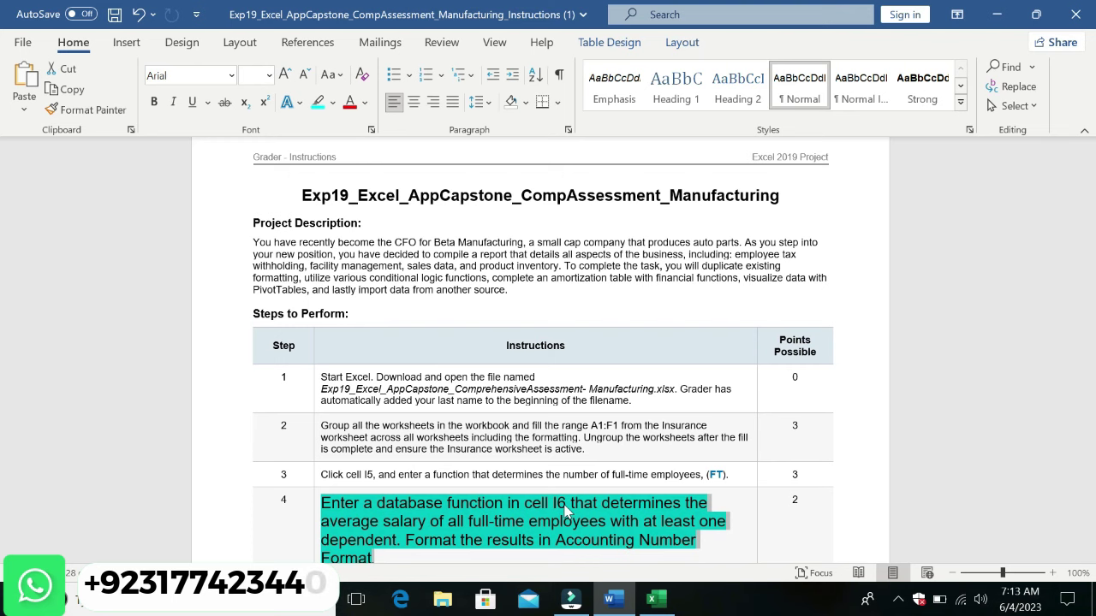
click(651, 599)
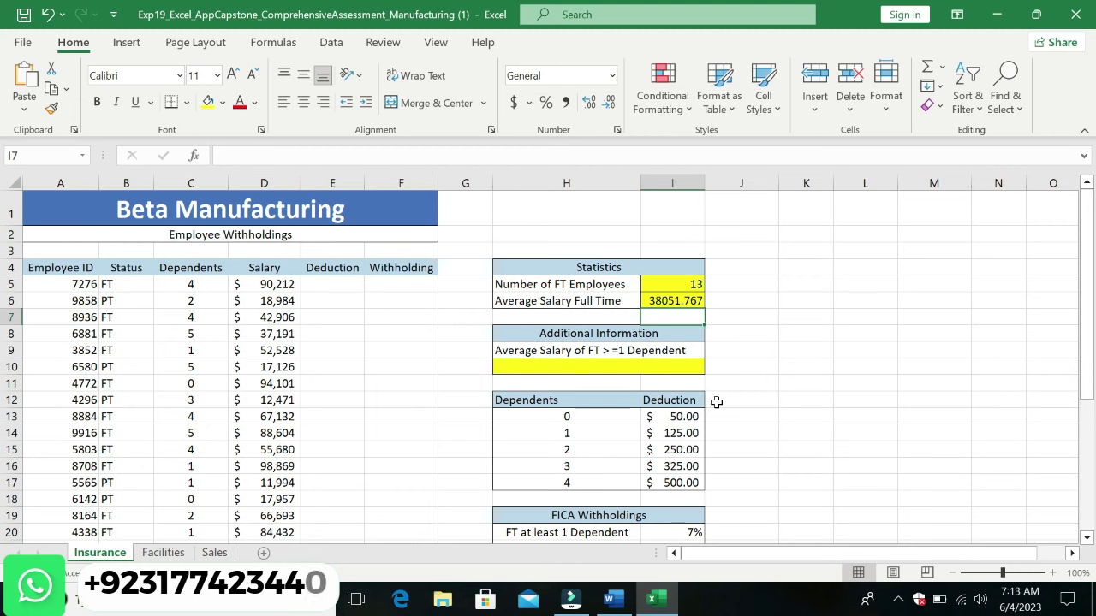
click(677, 301)
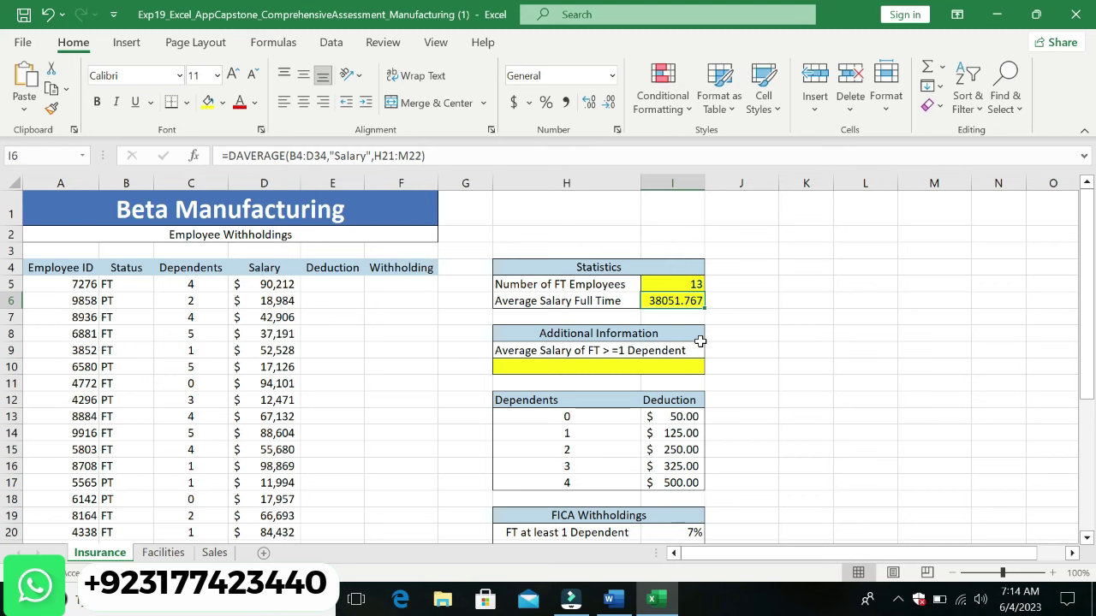
click(723, 463)
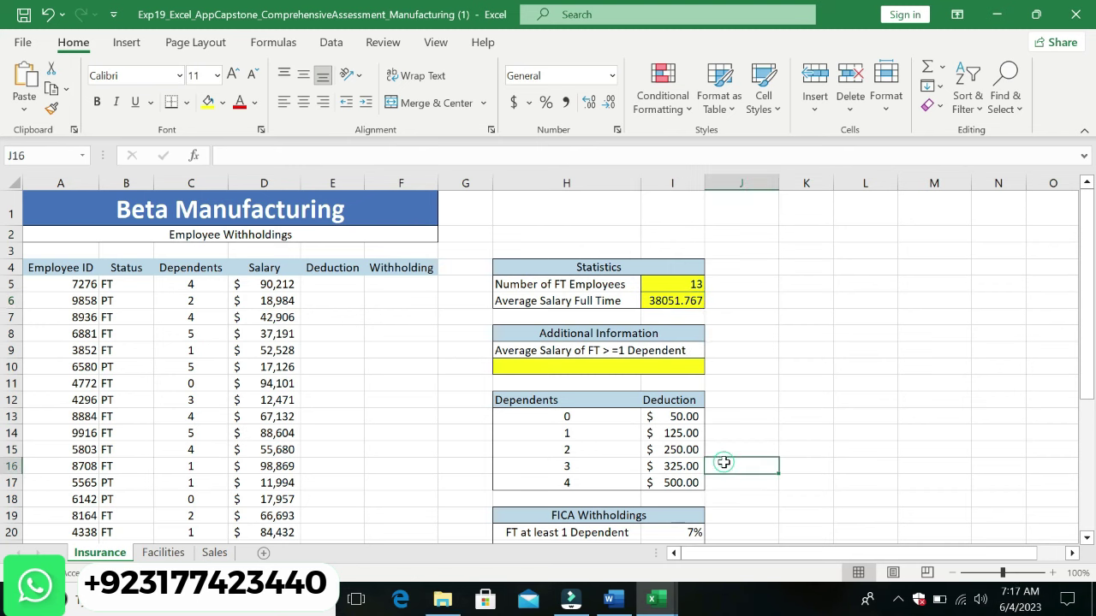
click(678, 301)
click(610, 599)
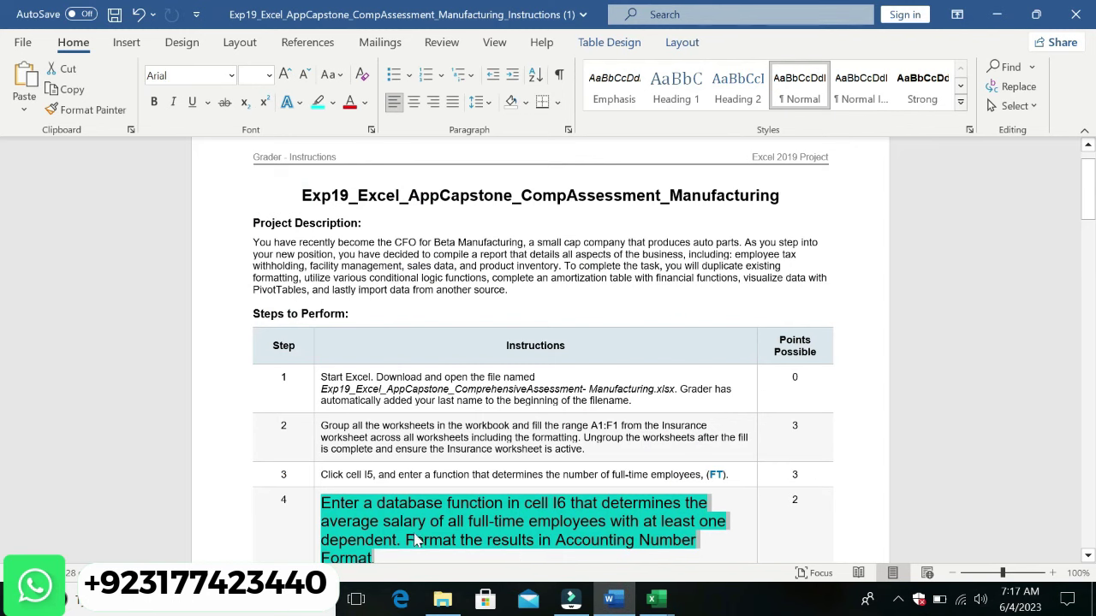
drag(407, 540, 377, 558)
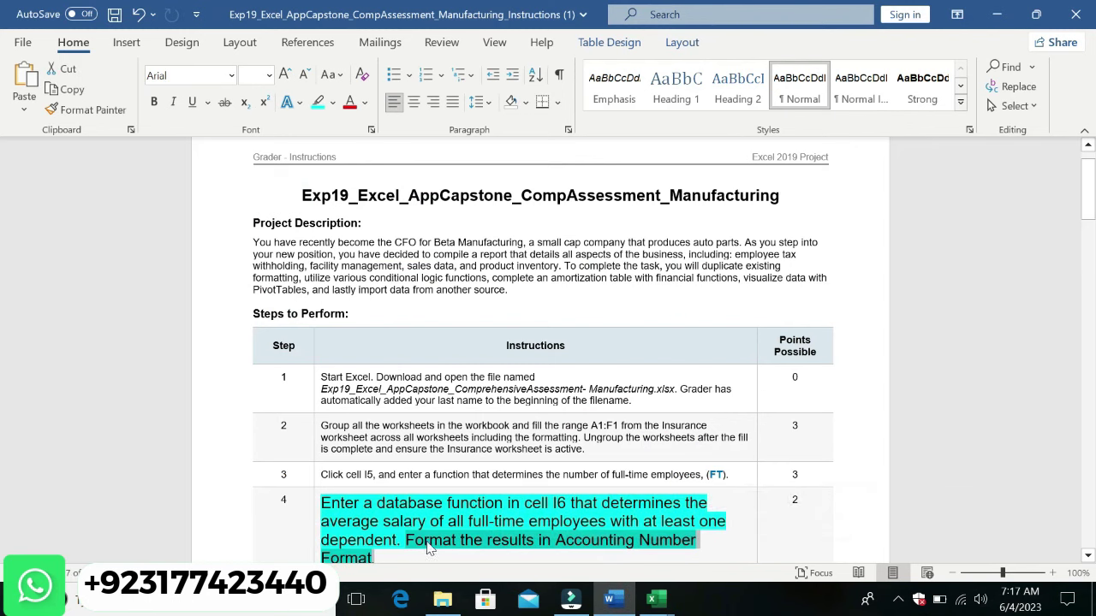
click(656, 600)
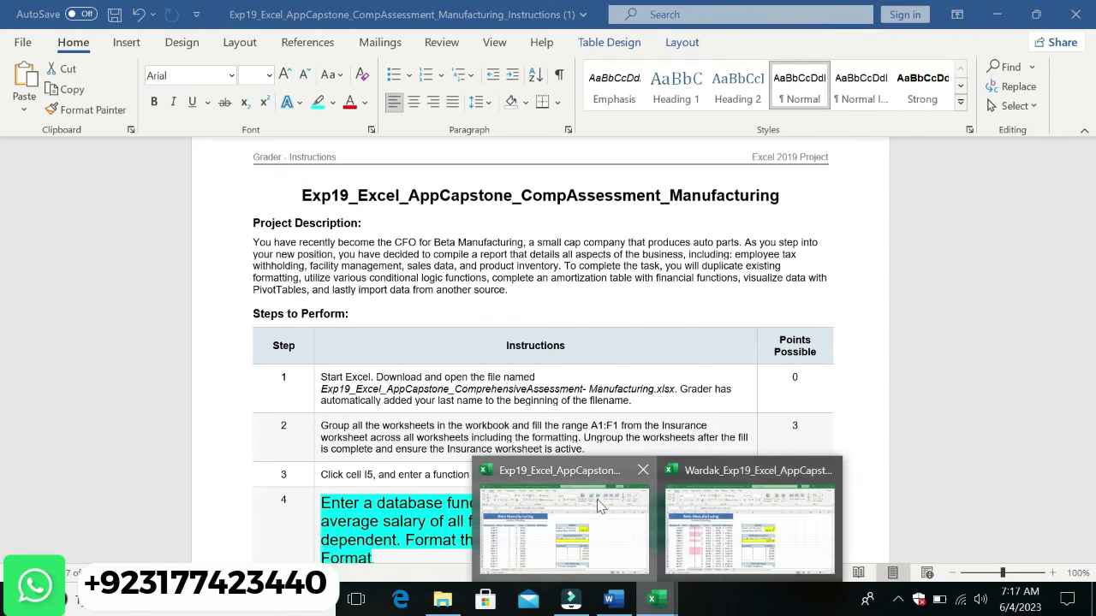
click(597, 505)
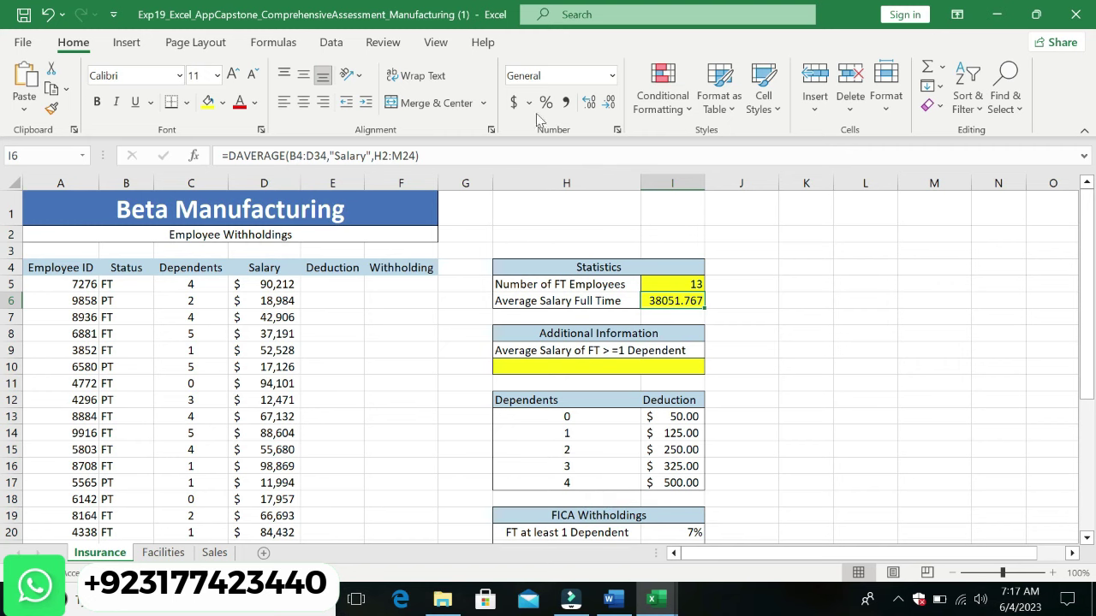
click(513, 102)
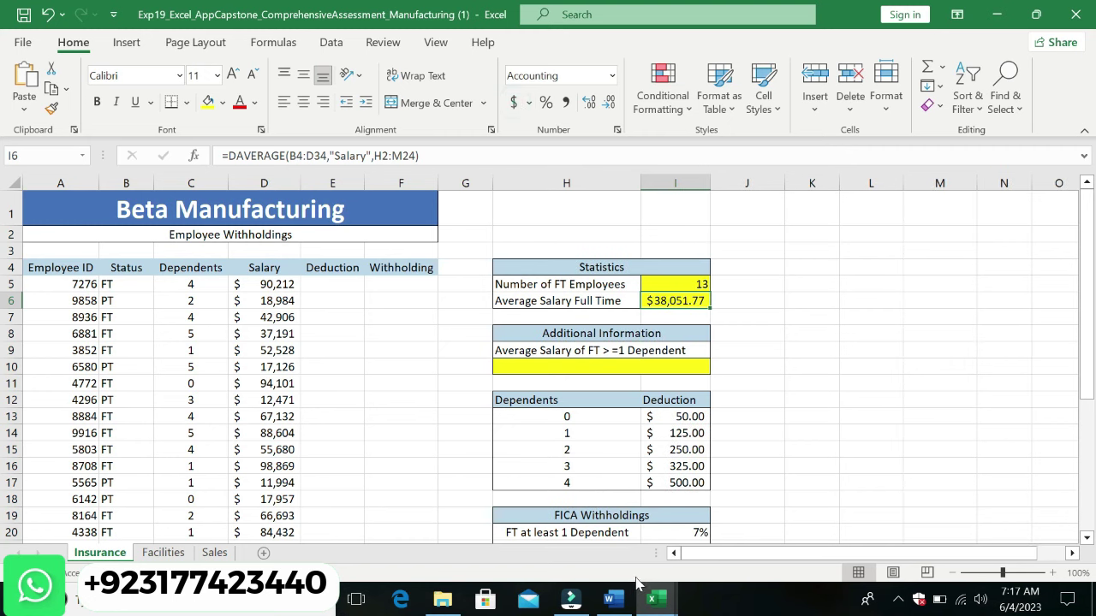
click(609, 597)
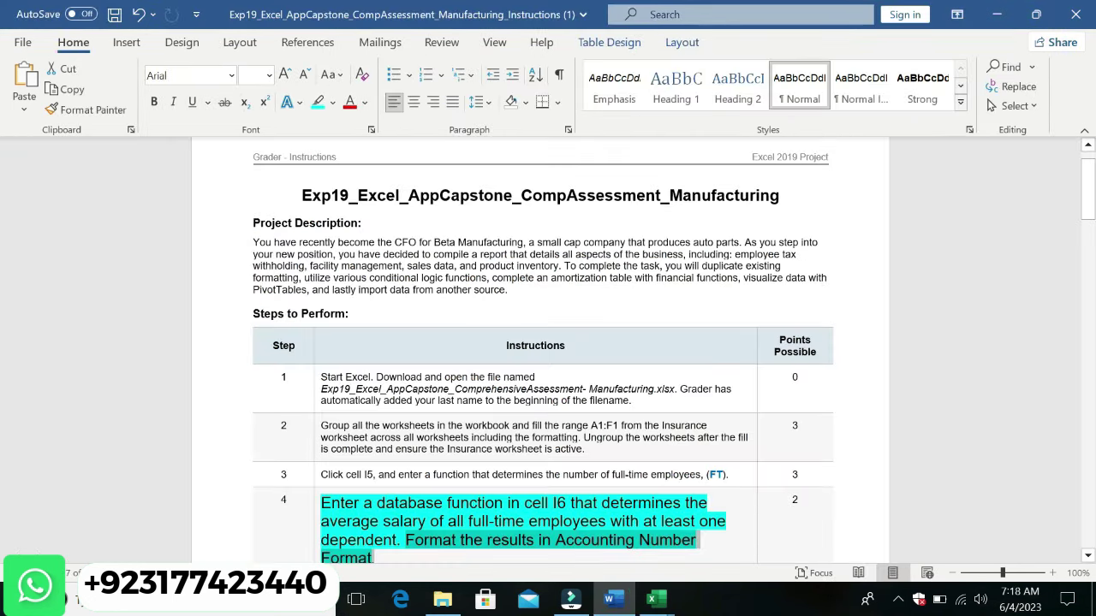
Step: Restore step 4's text to its normal look and scroll down to step 5
key(ctrl+z)
key(ctrl+z)
click(893, 385)
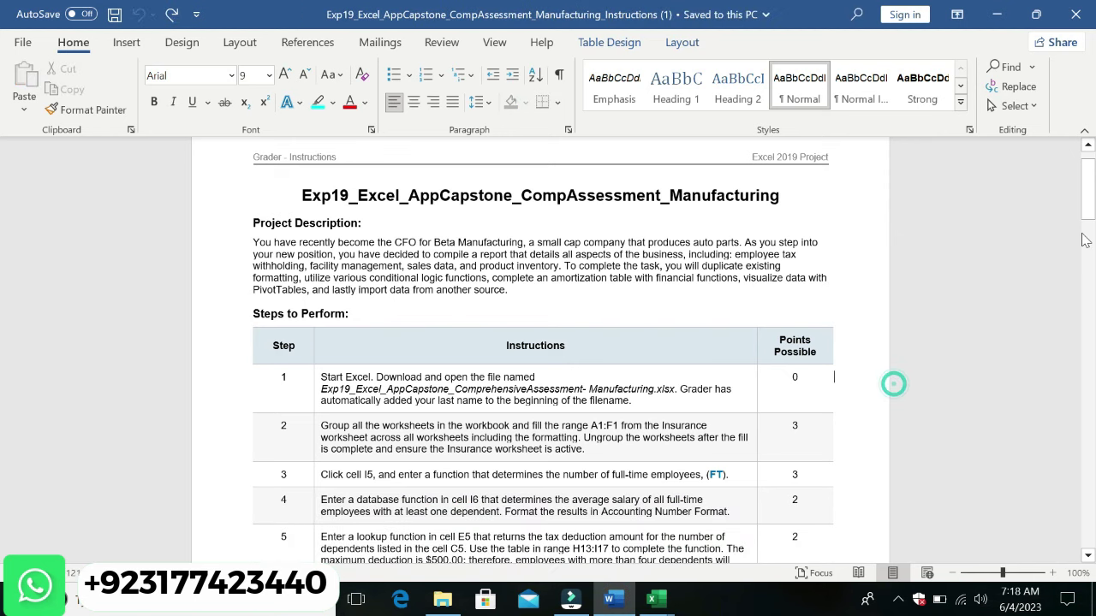
scroll(893, 384, down, 4)
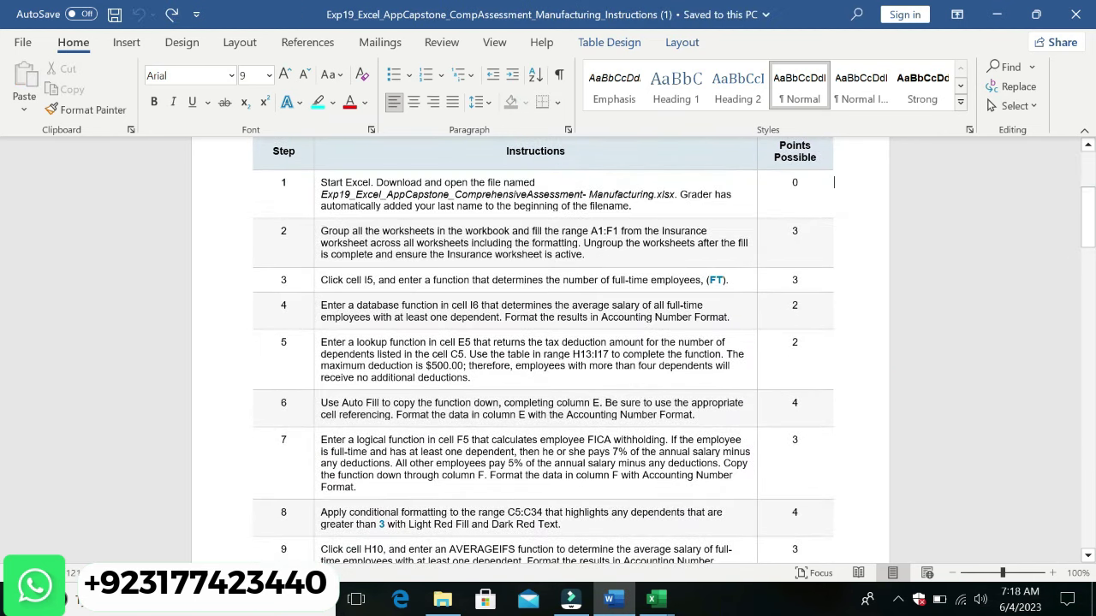
Step: Make the step 5 lookup instruction 14 pt with cyan highlighting
drag(320, 342, 513, 368)
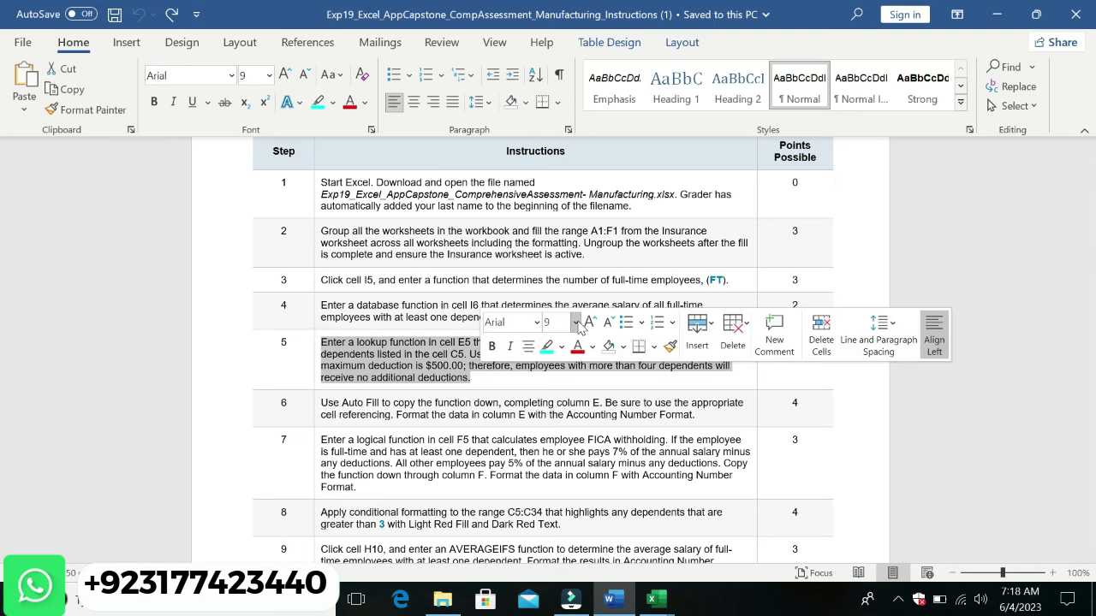
click(575, 322)
click(565, 118)
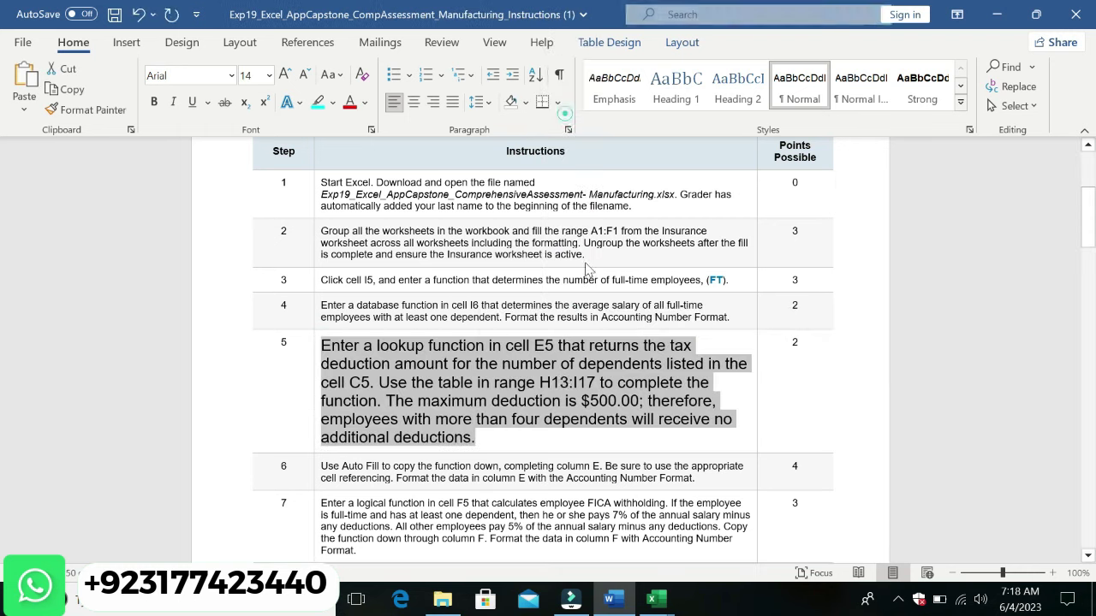
click(541, 349)
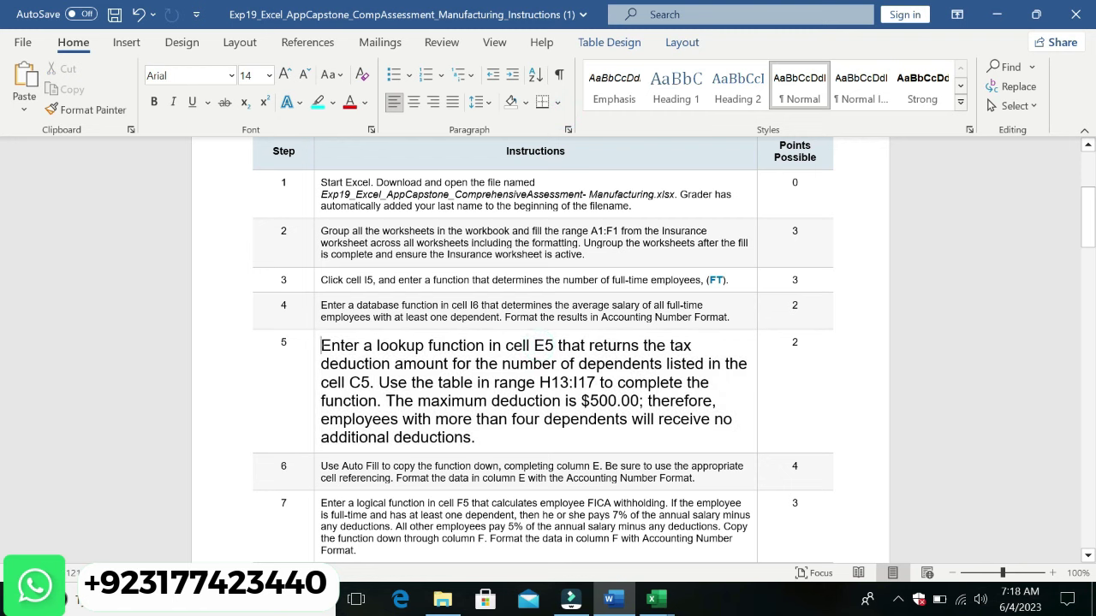
triple_click(322, 345)
click(569, 410)
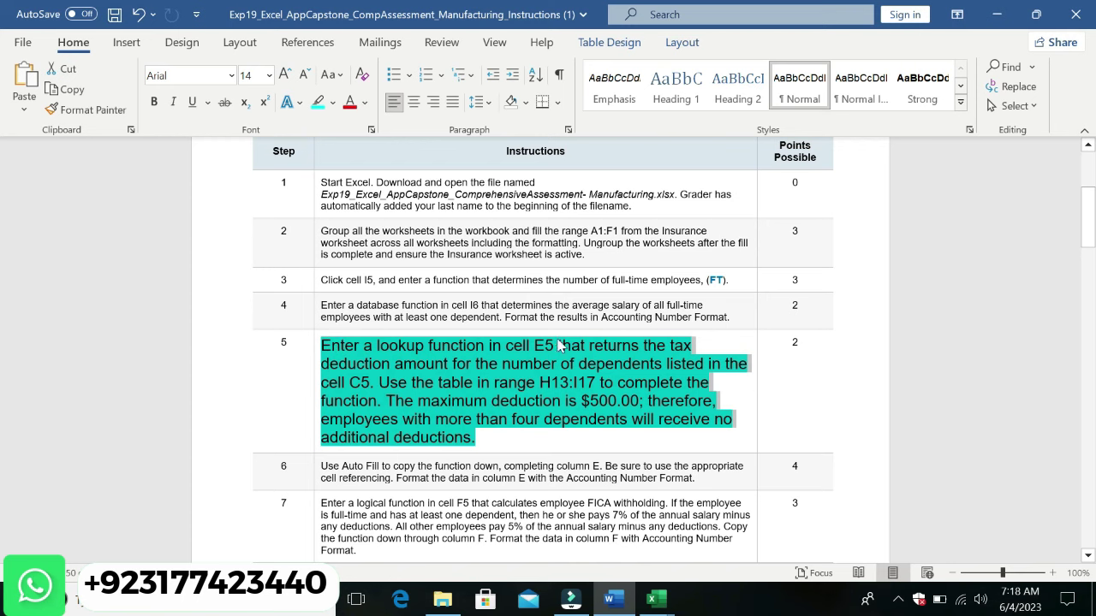
mouse_move(652, 598)
click(603, 548)
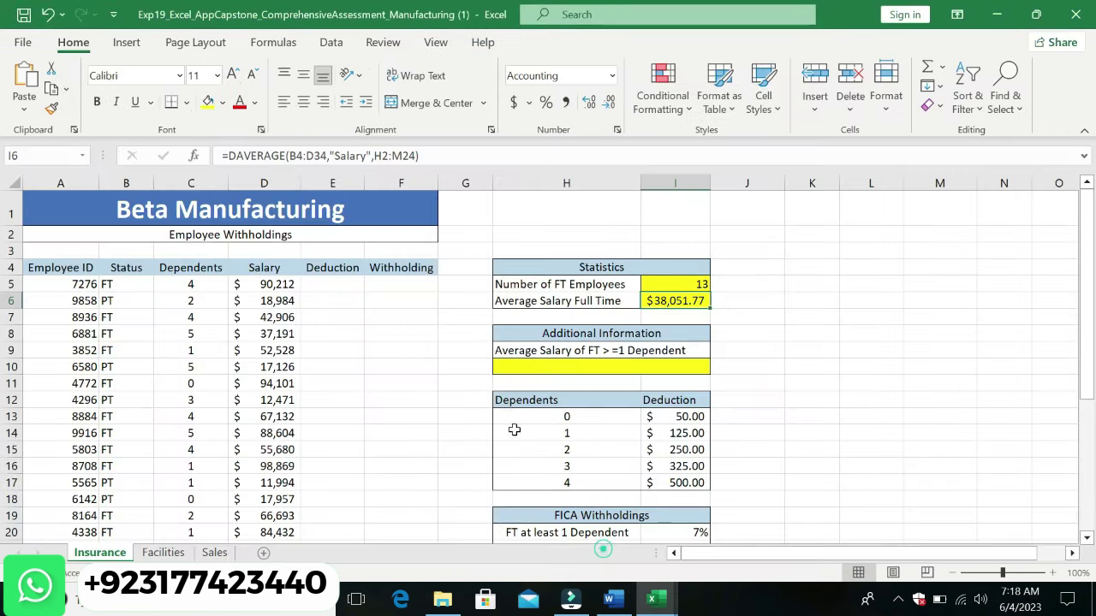
Step: Begin a VLOOKUP formula in E5 with C5 as the lookup value
click(339, 286)
text(=V)
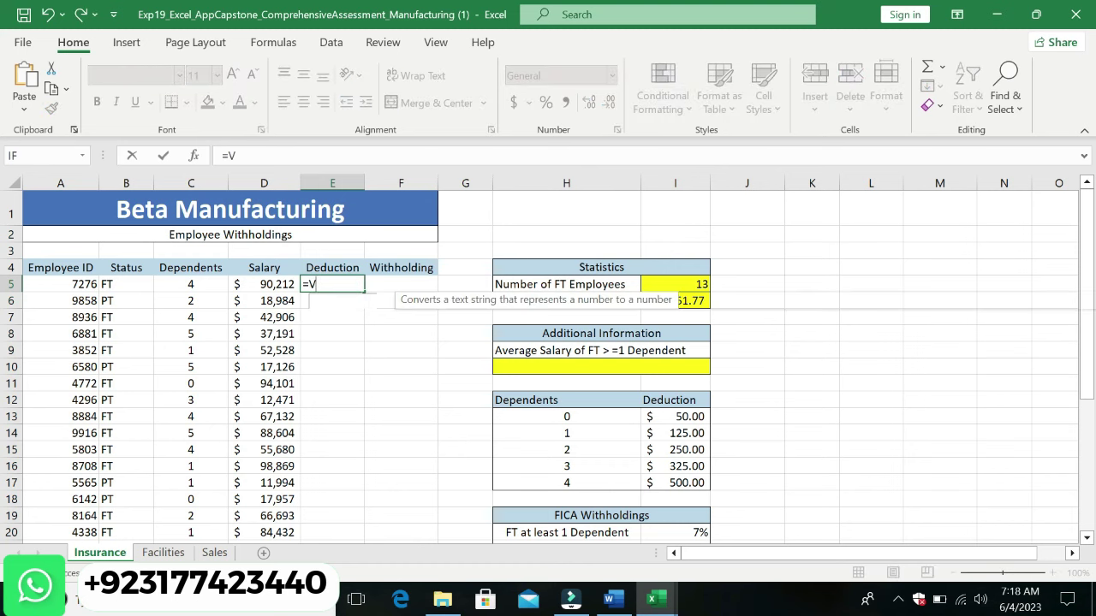
text(LOO)
double_click(349, 301)
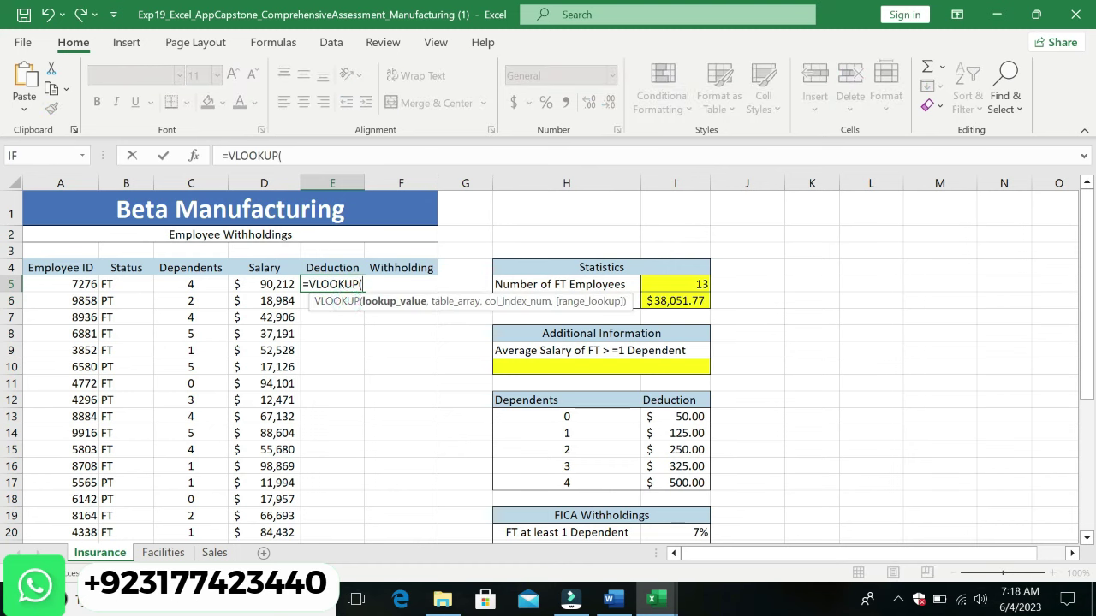
text(C5)
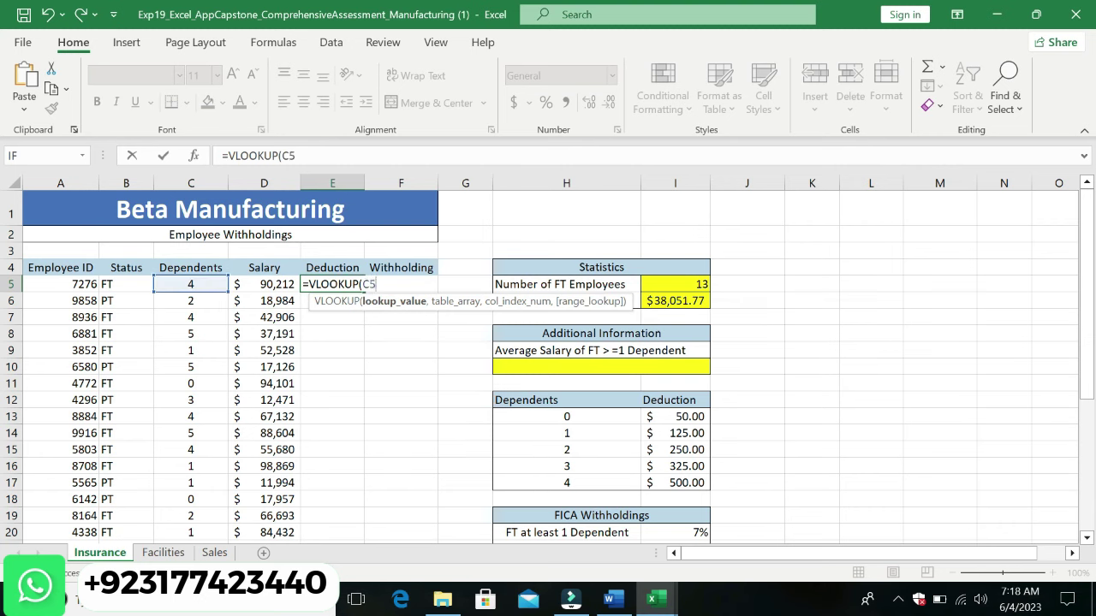
text(,)
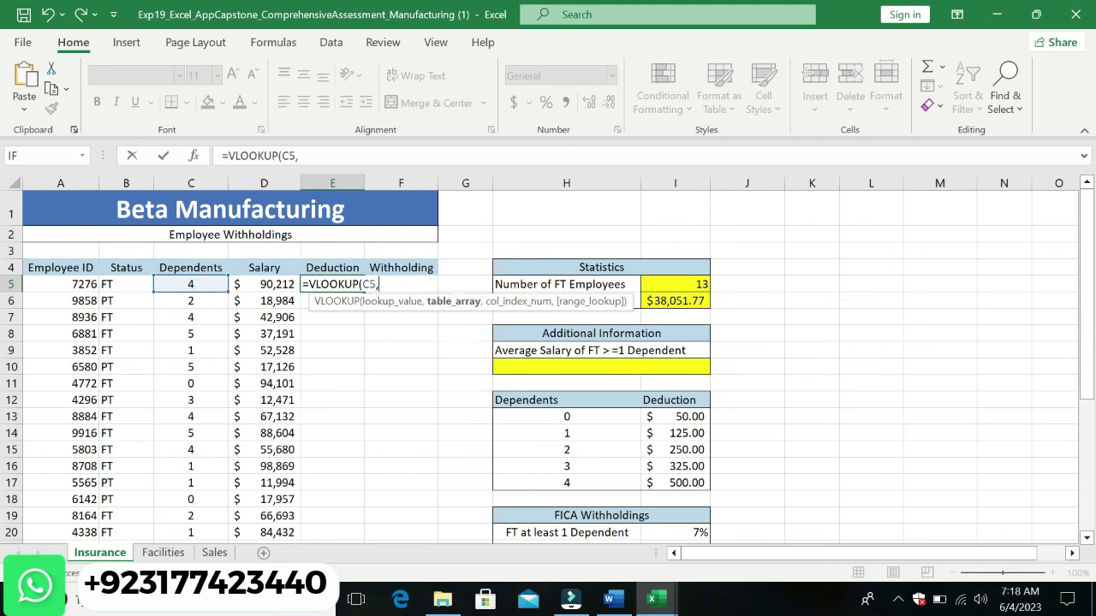
click(610, 599)
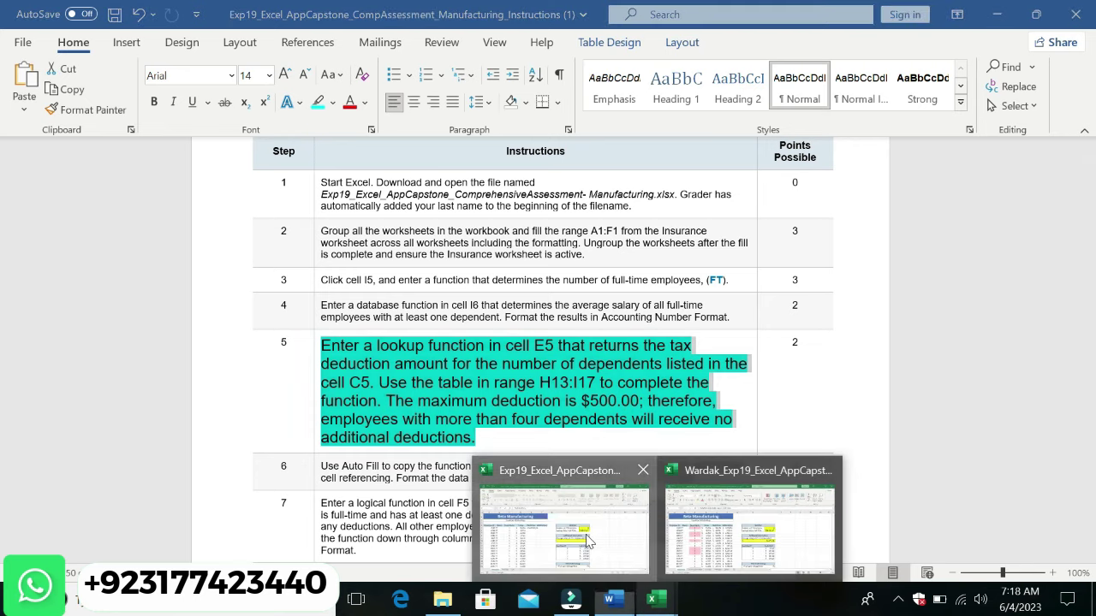
click(651, 599)
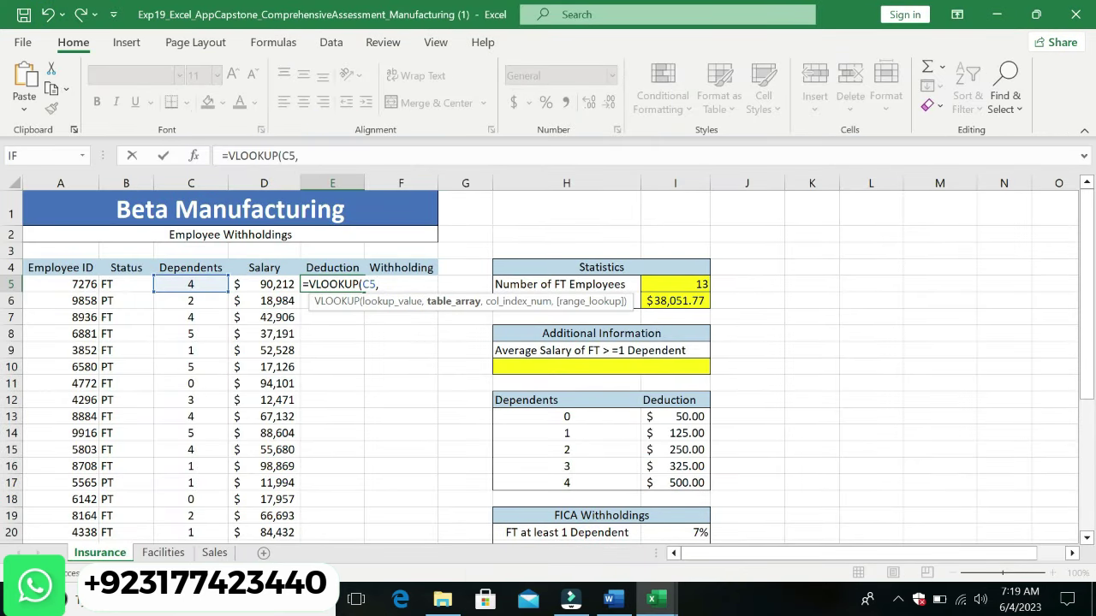
Step: Complete the lookup against absolute range $H$13:$I$17, column 2, so E5 returns 500
text(H13)
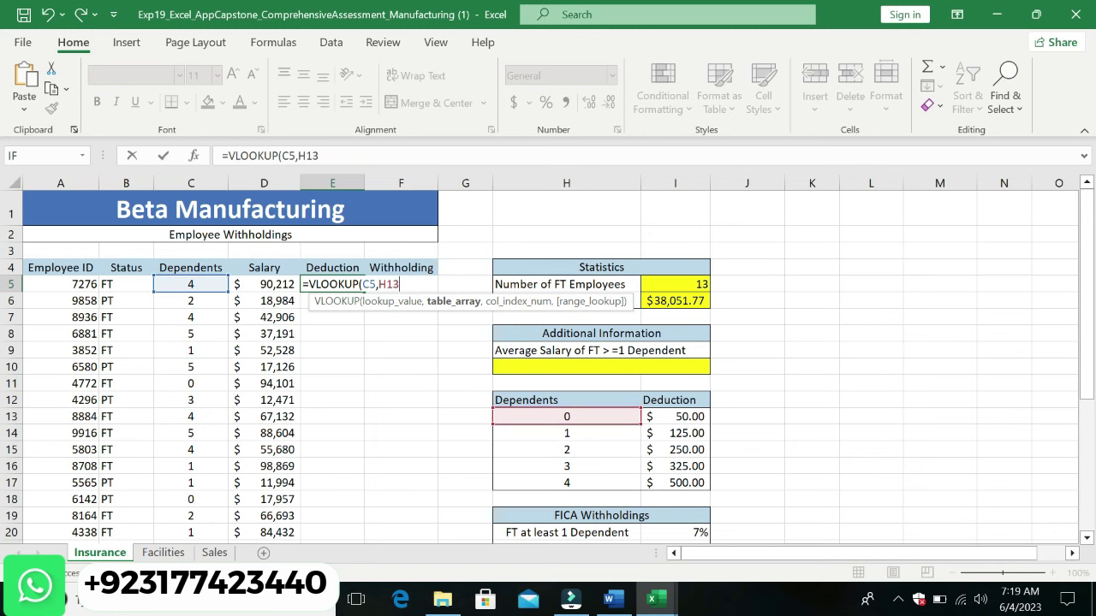
click(309, 155)
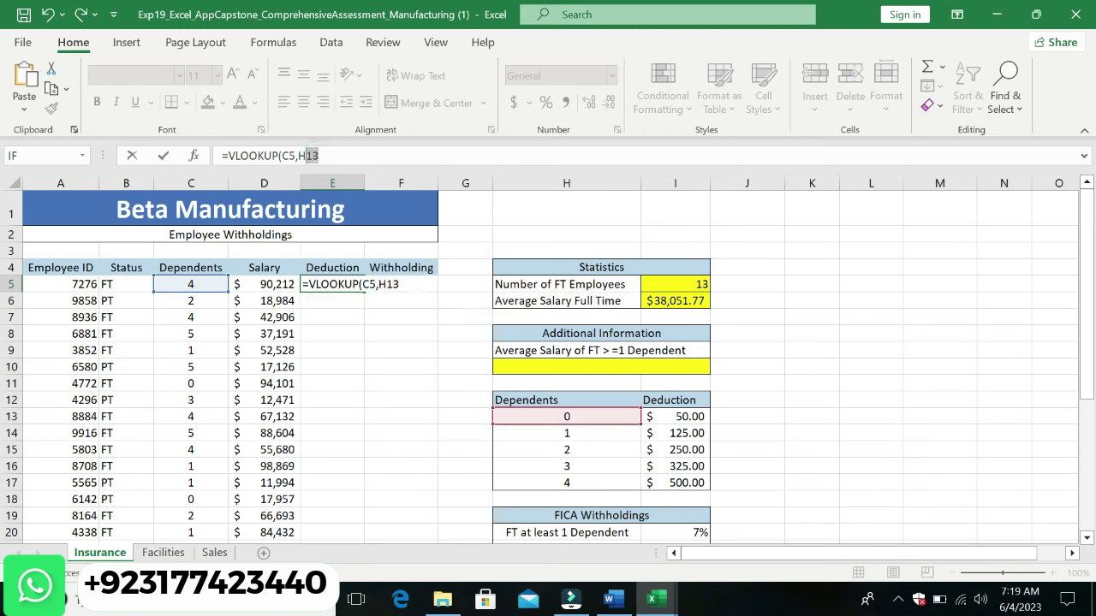
key(F4)
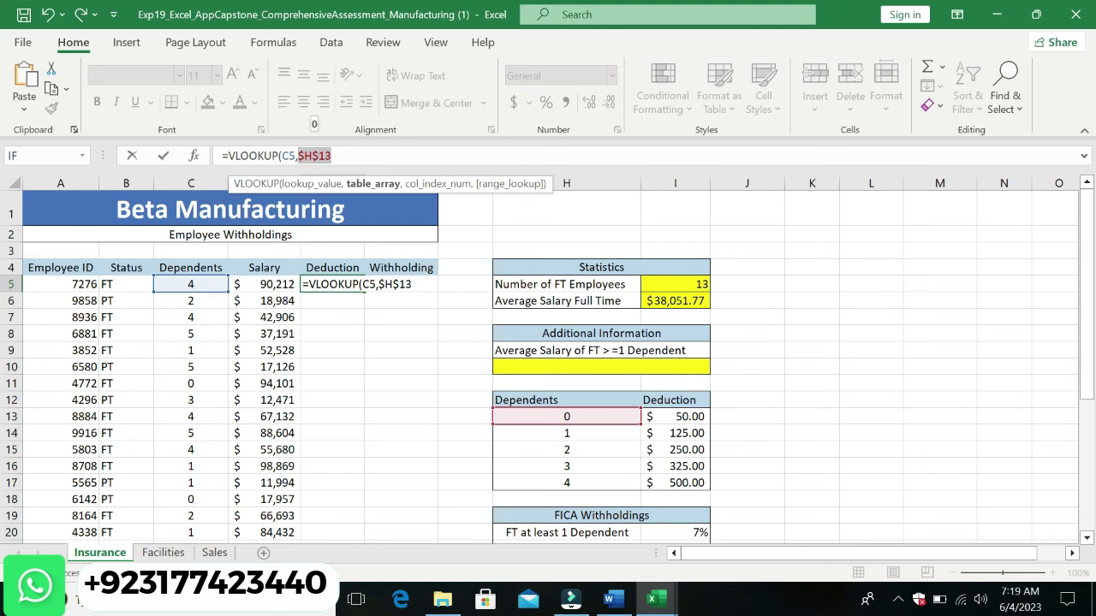
key(Right)
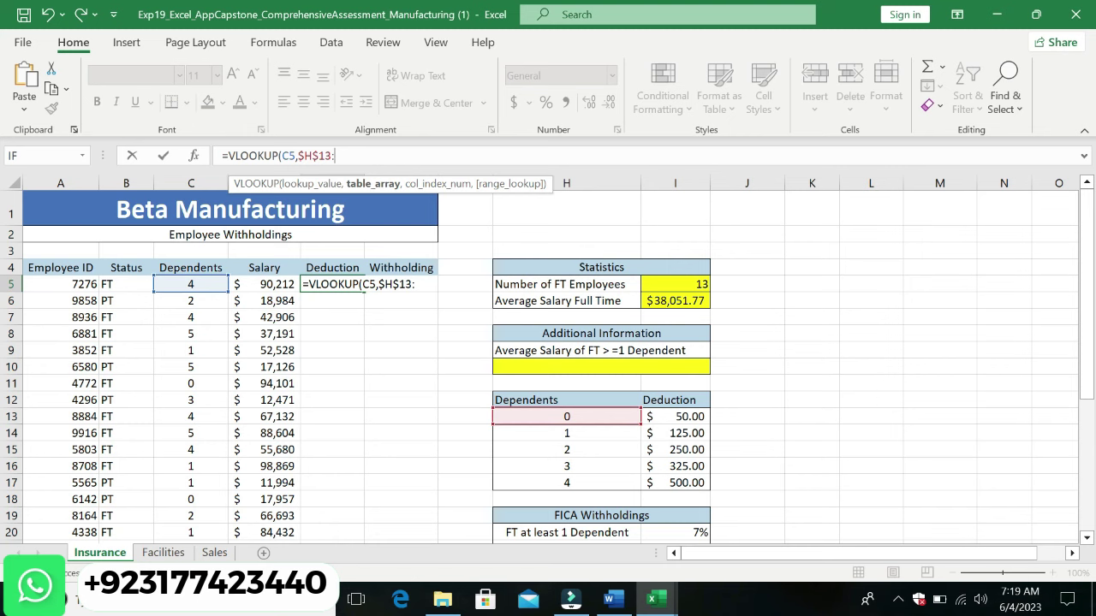
text(I17)
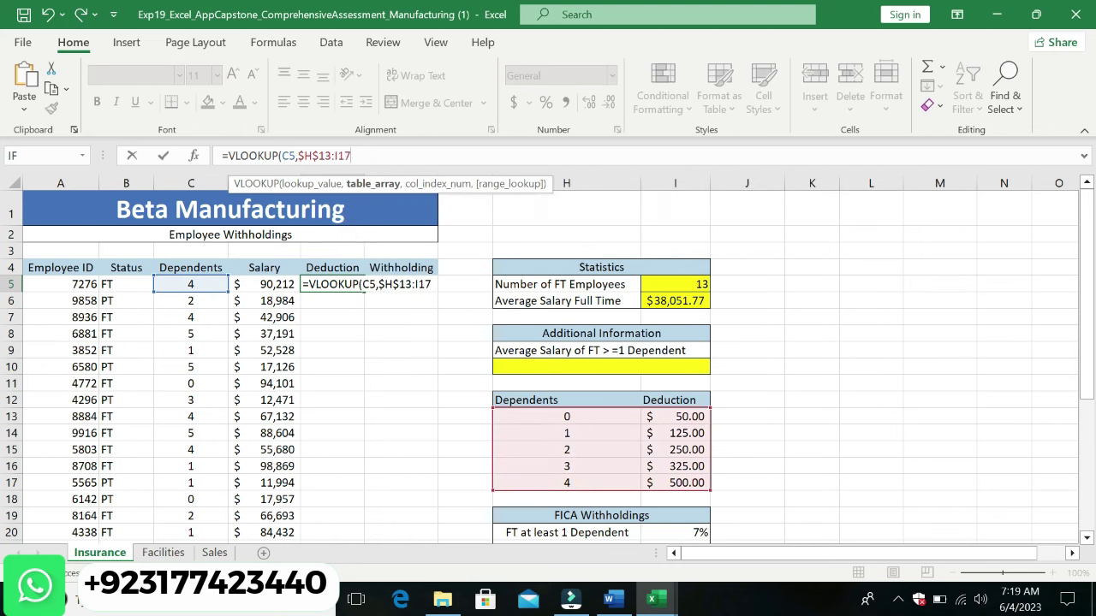
key(F4)
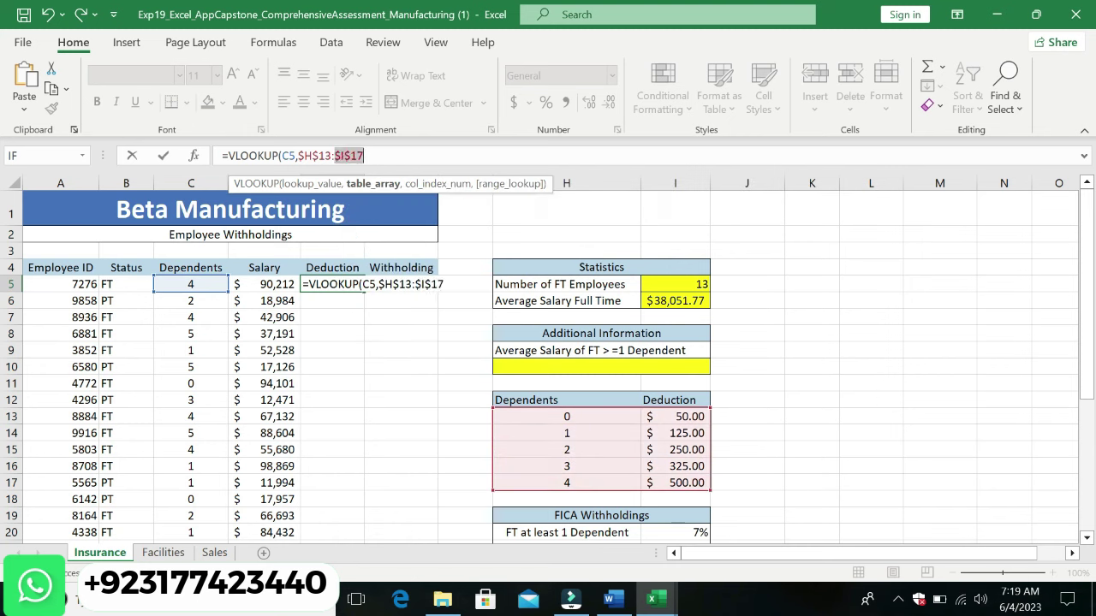
click(372, 155)
text(,2)
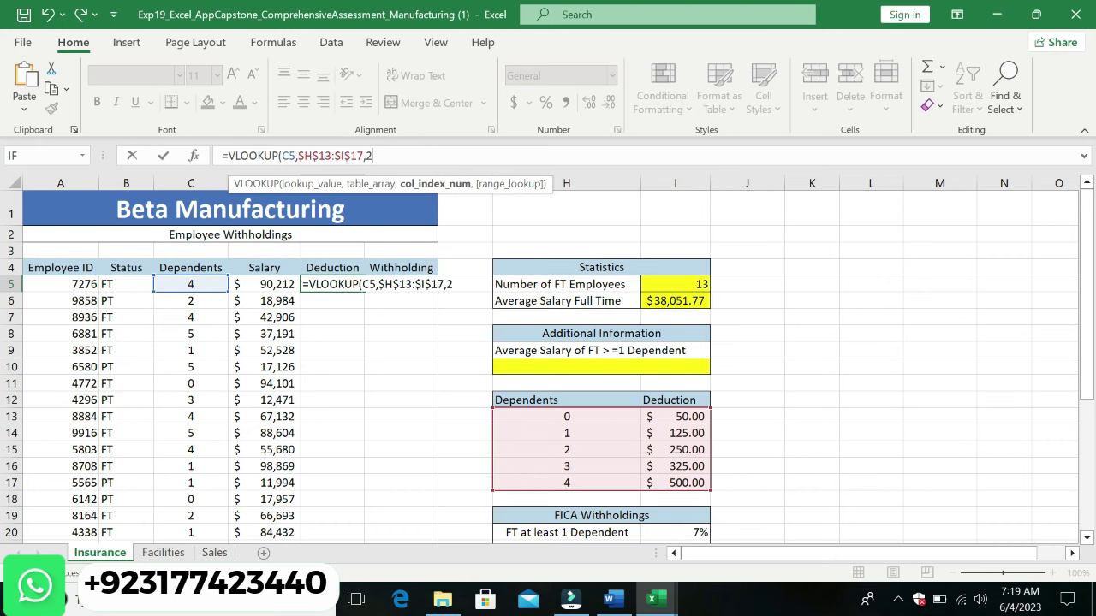
click(613, 599)
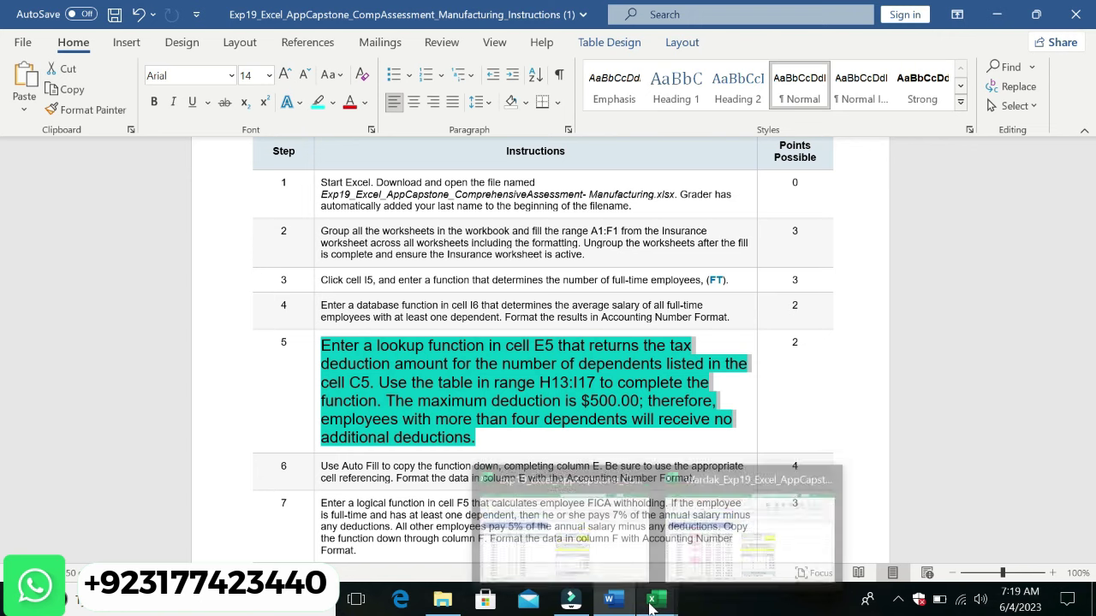
click(597, 550)
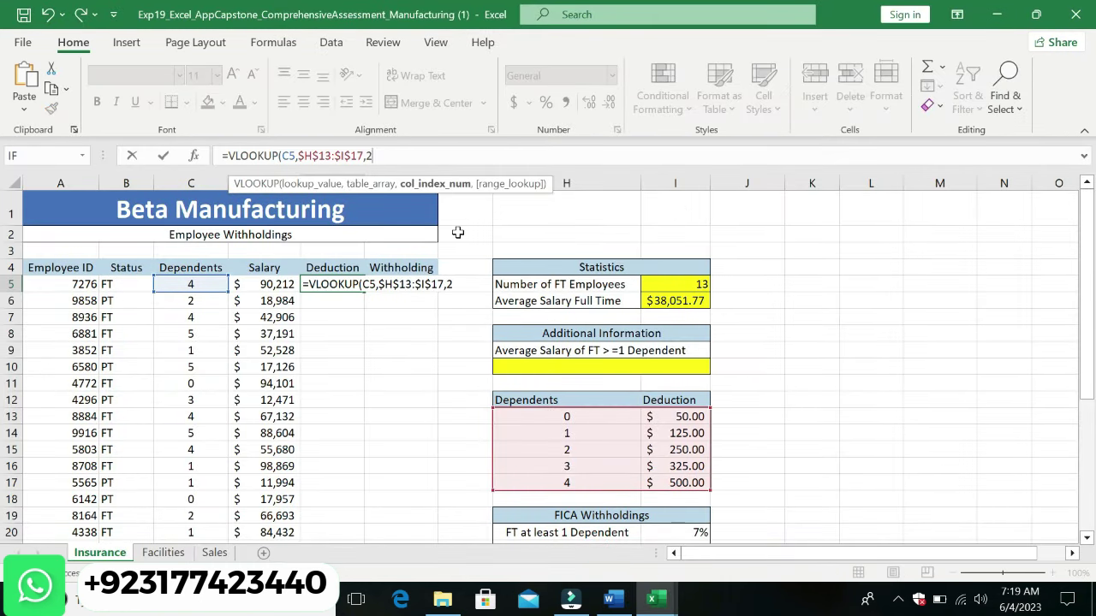
text())
key(Return)
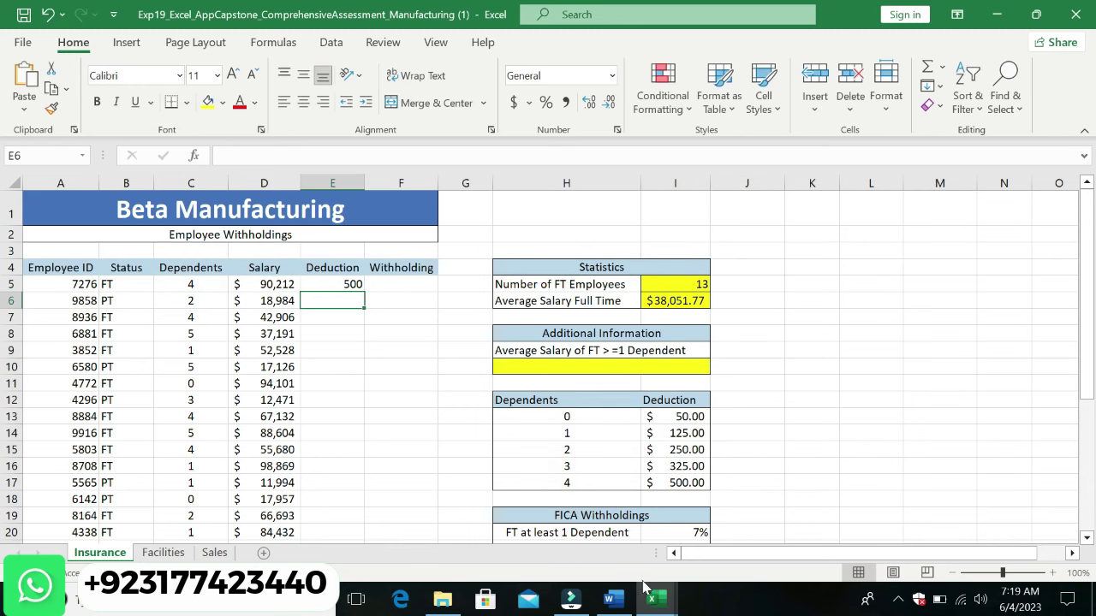
click(609, 599)
Step: Undo the enlargement and highlight on step 5 so it is plain text again
click(656, 419)
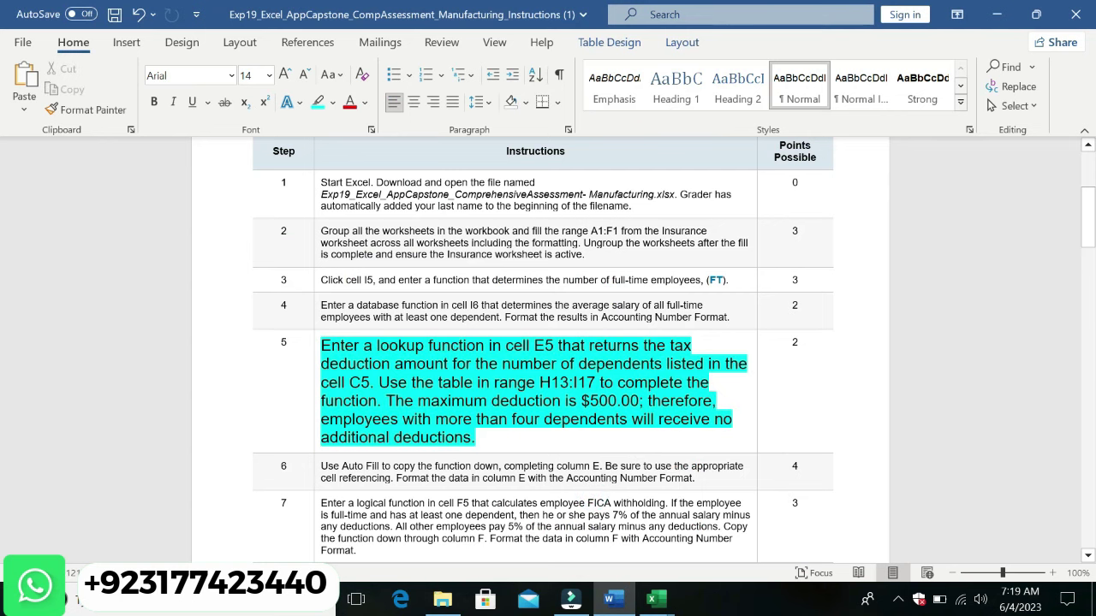
key(ctrl+z)
key(ctrl+z)
click(627, 418)
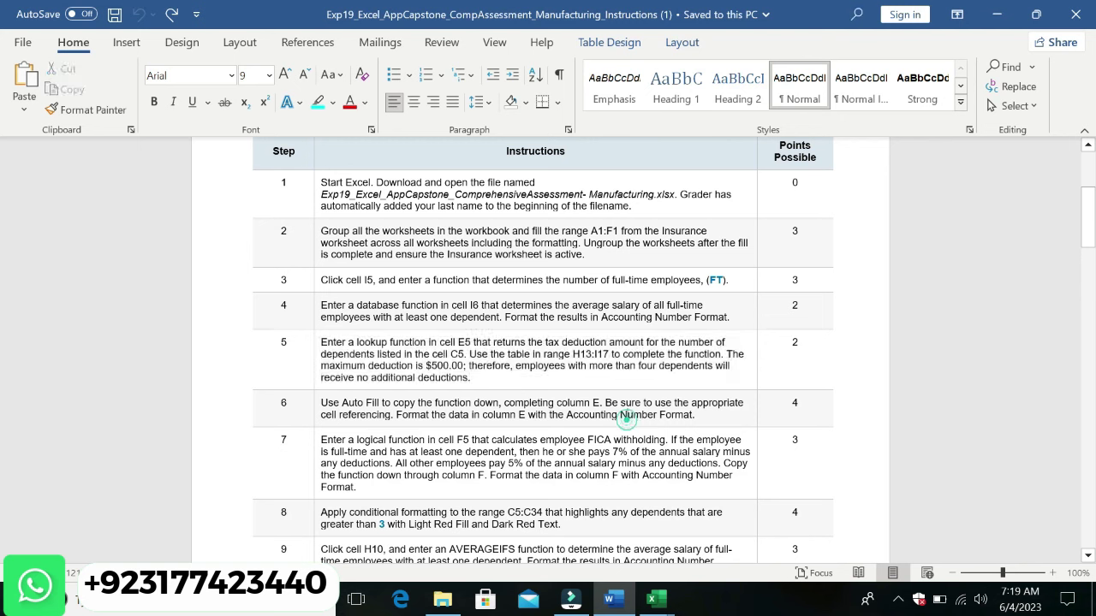
Step: Make the step 6 Auto Fill instruction 14 pt with cyan highlighting
triple_click(624, 414)
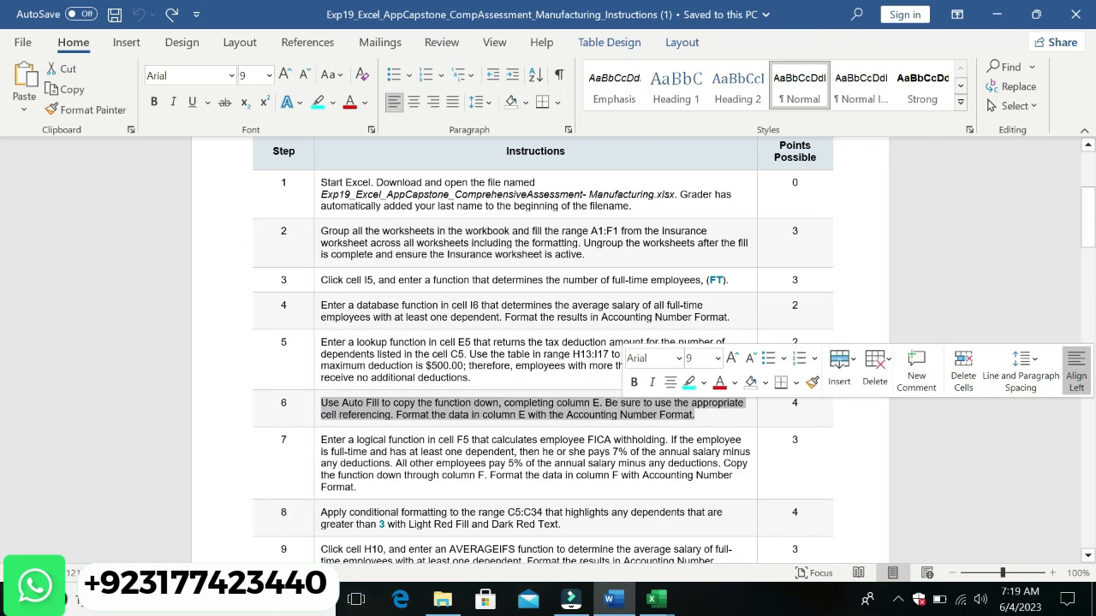
click(719, 358)
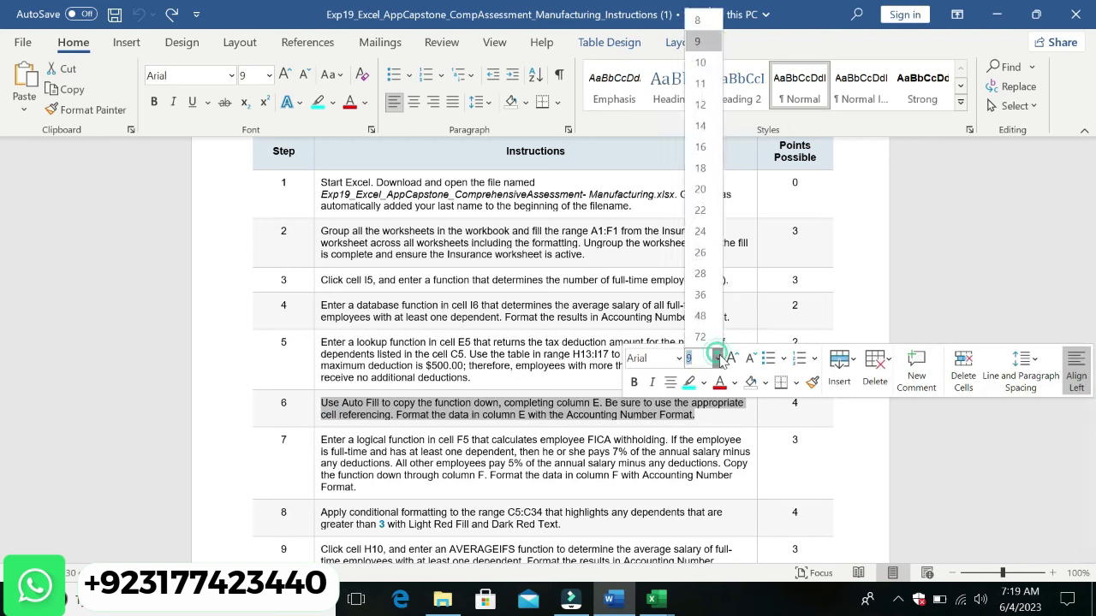
click(707, 123)
click(676, 417)
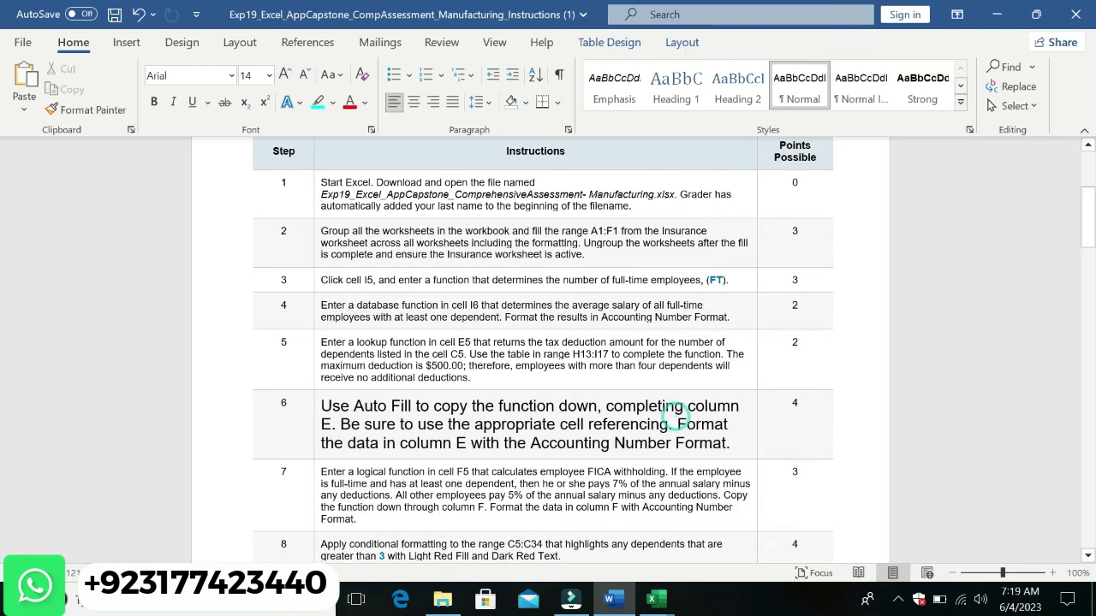
click(316, 404)
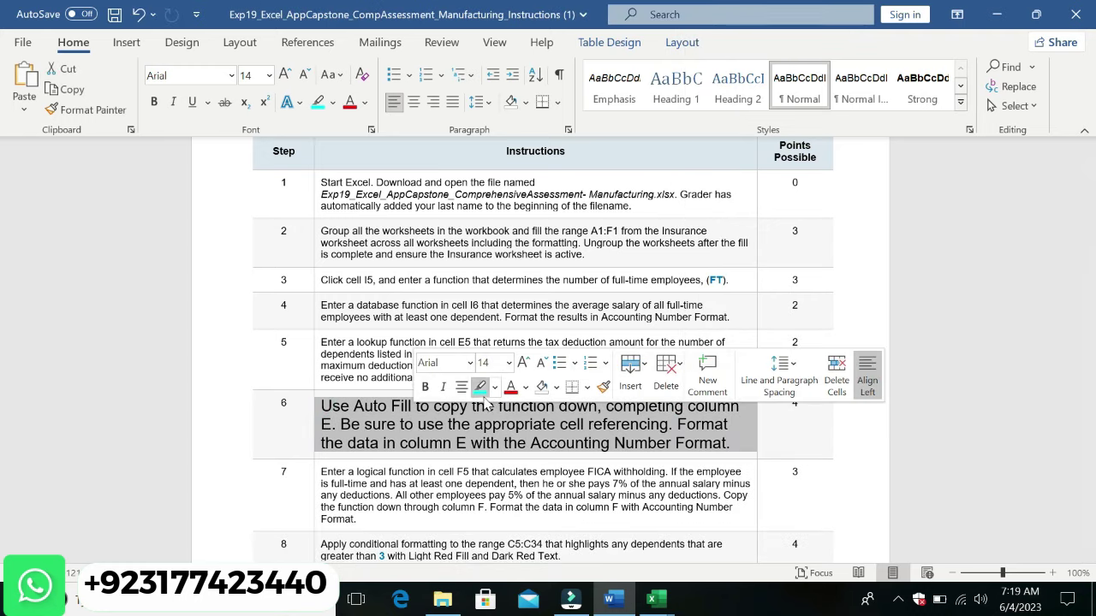
click(481, 387)
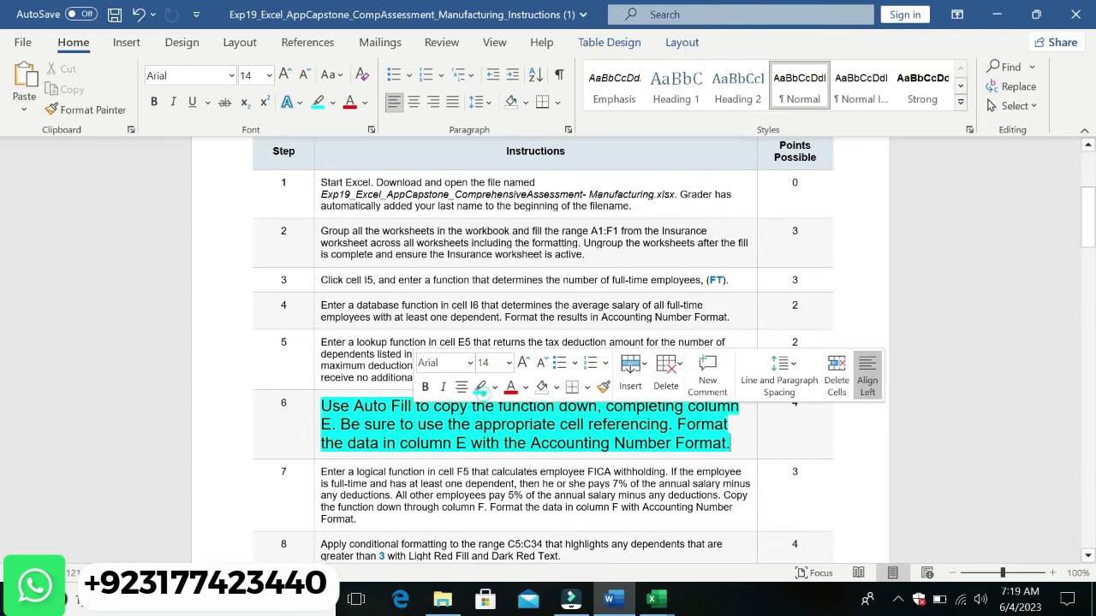
click(211, 425)
click(351, 424)
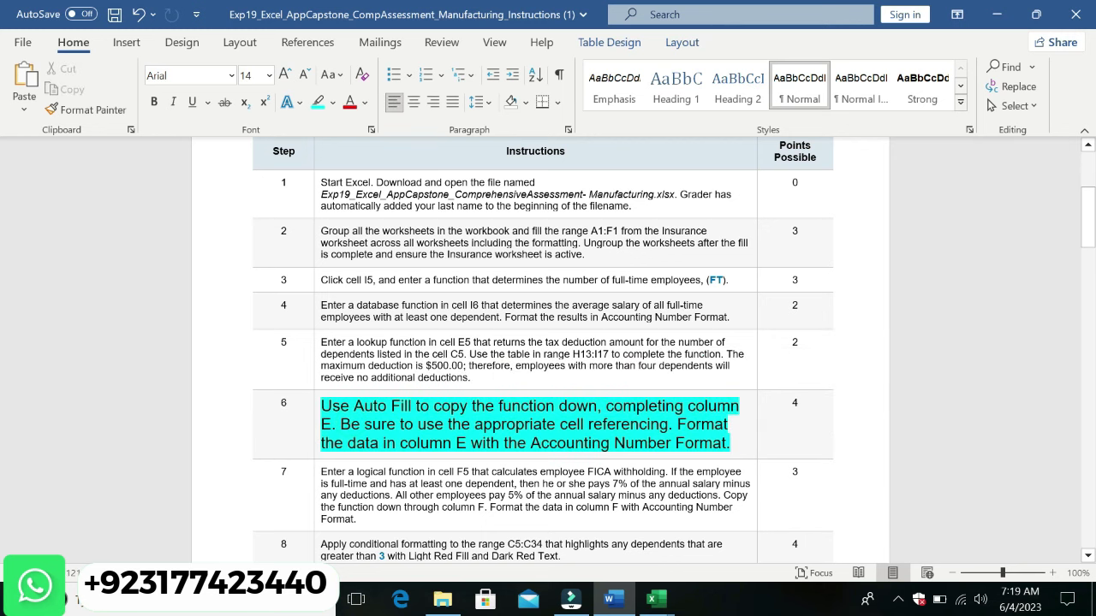
triple_click(350, 424)
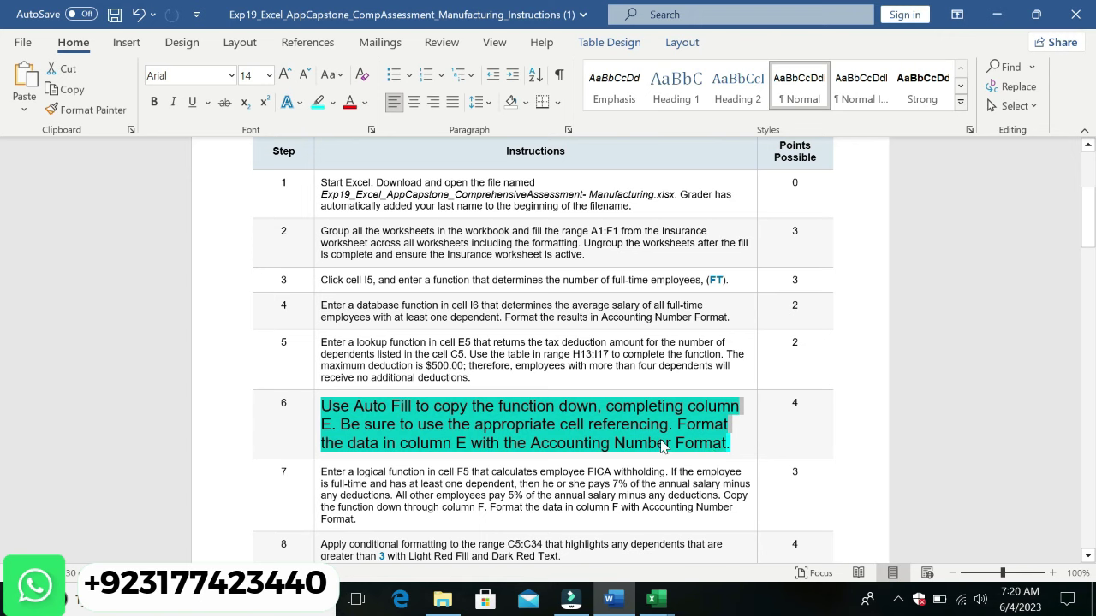
mouse_move(652, 599)
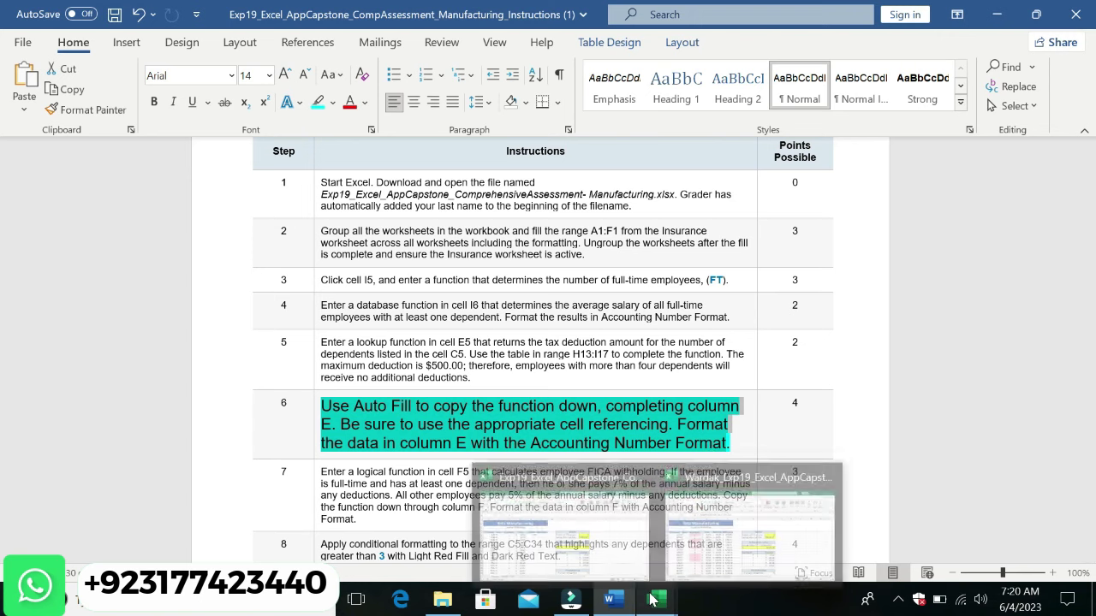
Step: Copy the E5 VLOOKUP down through E34 and format the deductions as Accounting, e.g. $500.00
click(586, 548)
click(353, 284)
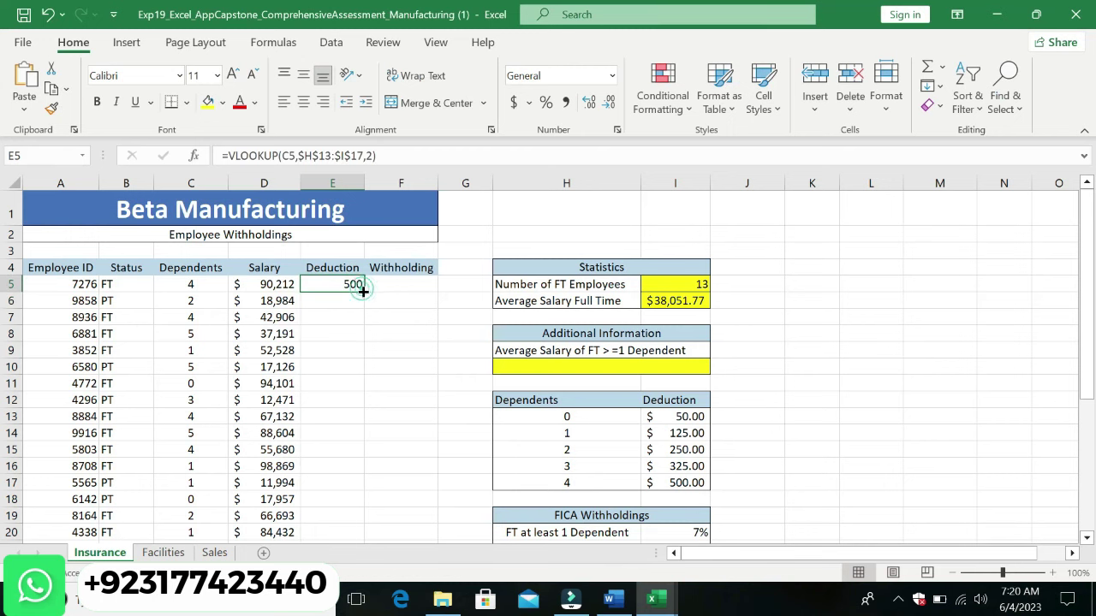
double_click(363, 291)
mouse_move(1089, 268)
mouse_down()
mouse_move(1091, 313)
mouse_move(1089, 248)
mouse_up()
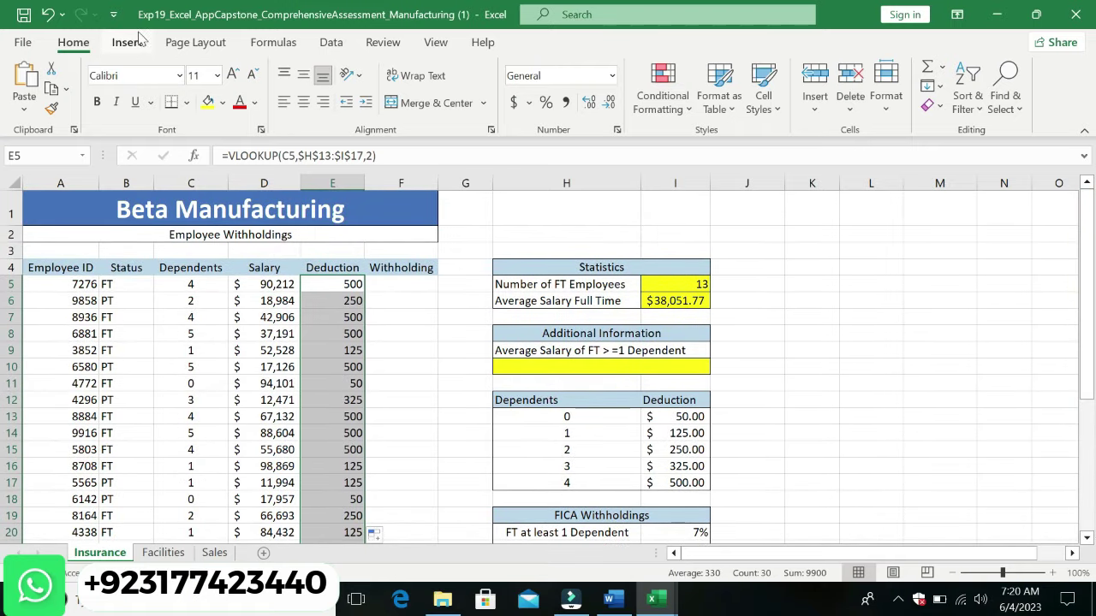
click(513, 102)
click(849, 349)
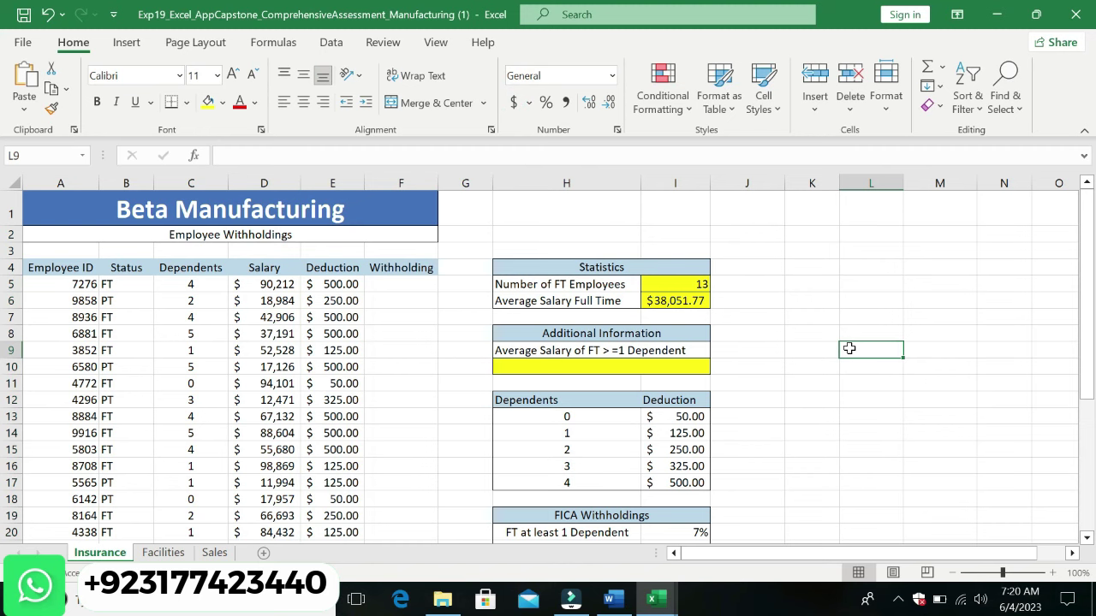
Step: Undo the step 6 formatting so it returns to plain text
click(609, 598)
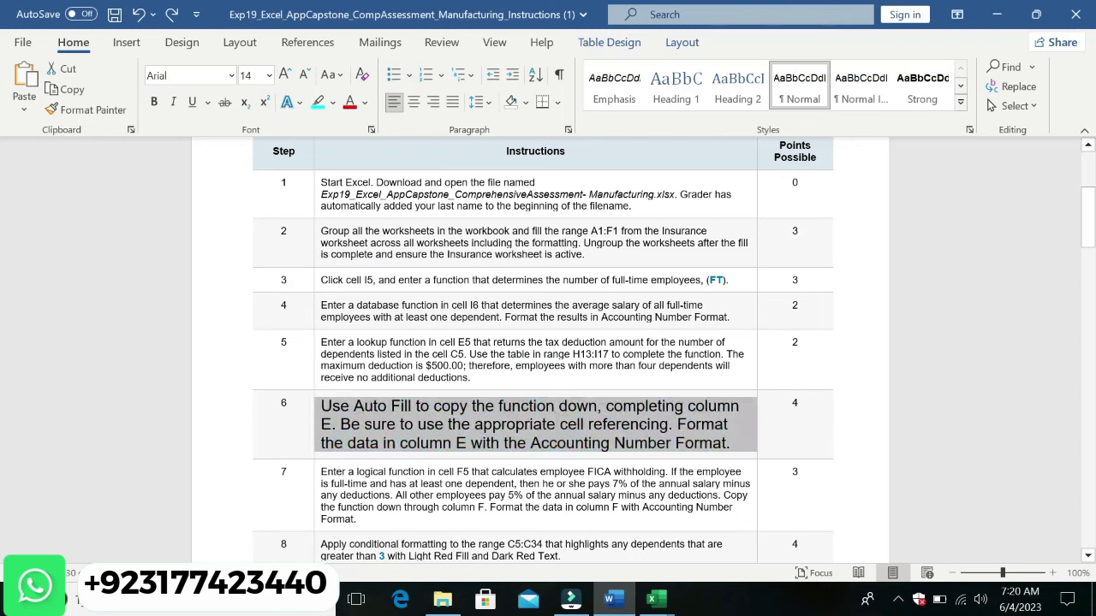
key(ctrl+z)
click(605, 475)
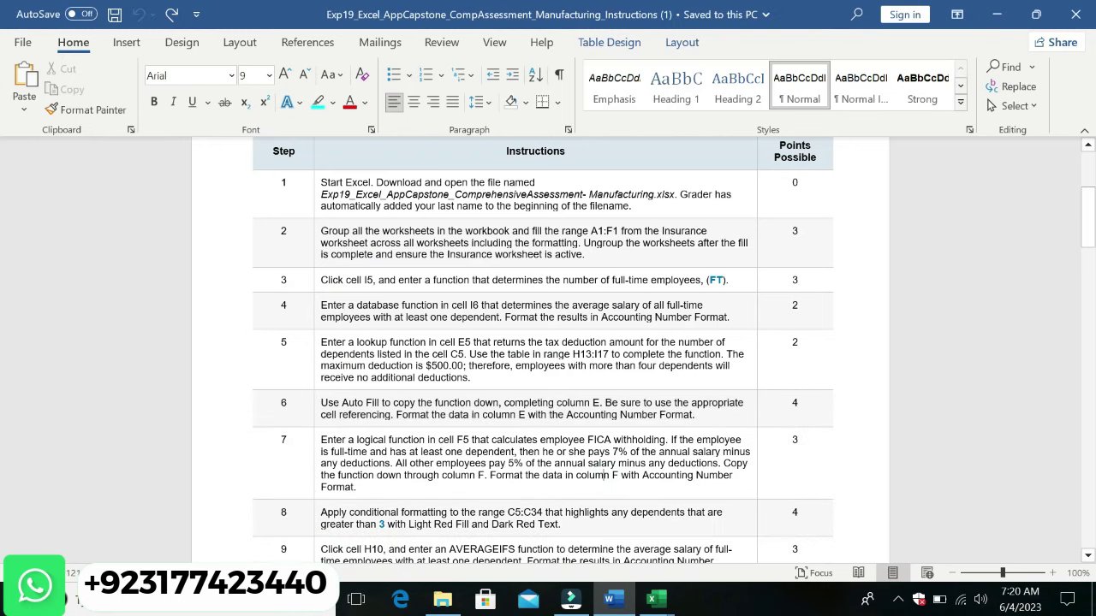
Step: Make the step 7 FICA withholding instruction 14 pt with cyan highlighting
triple_click(605, 475)
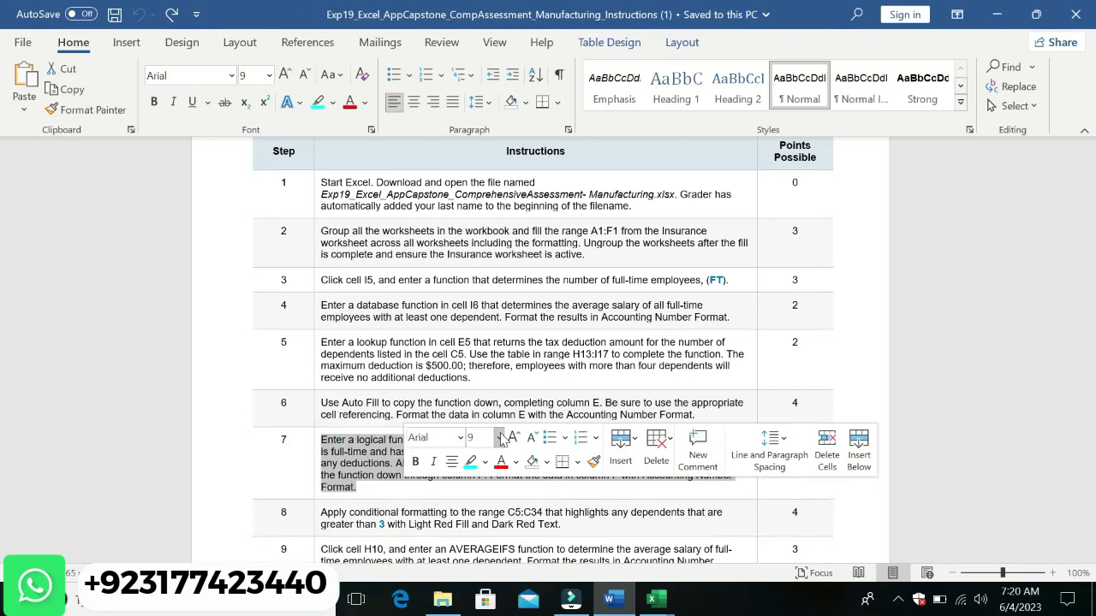
click(502, 439)
click(490, 206)
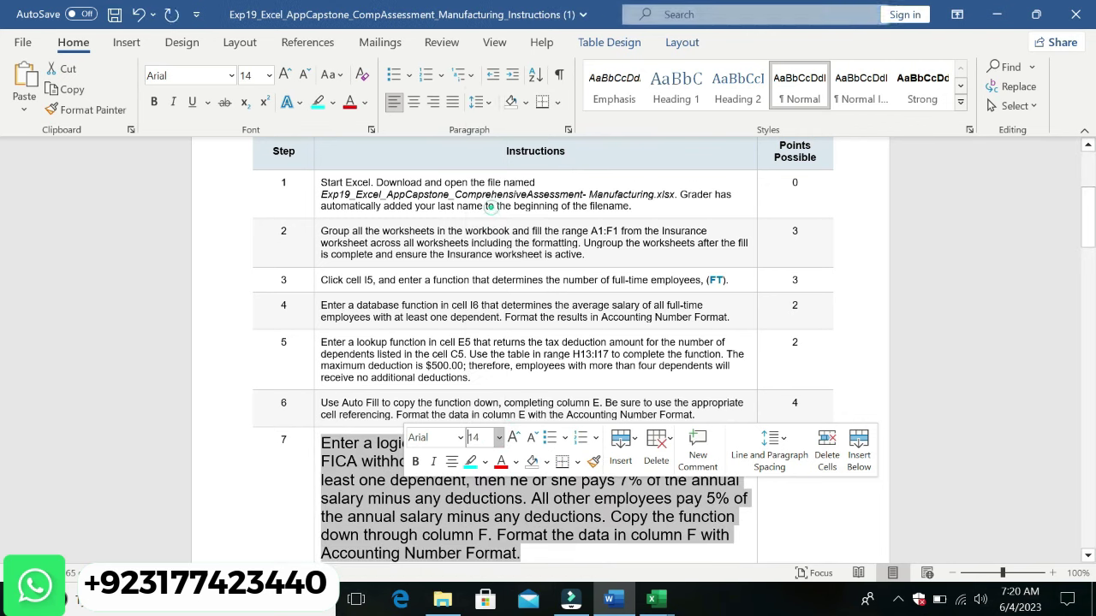
click(470, 462)
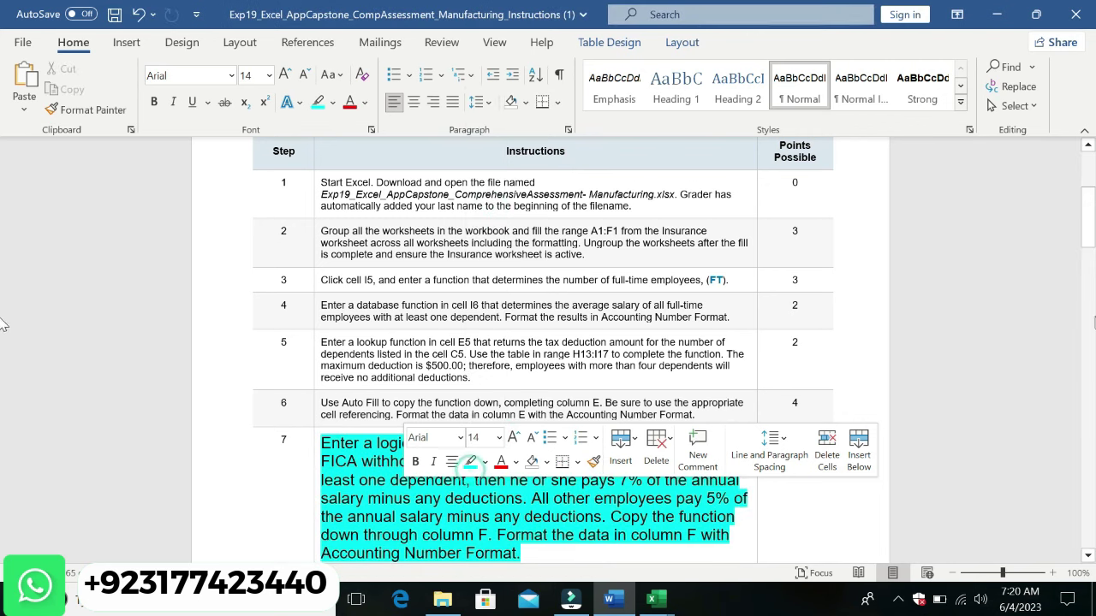
scroll(3, 323, down, 4)
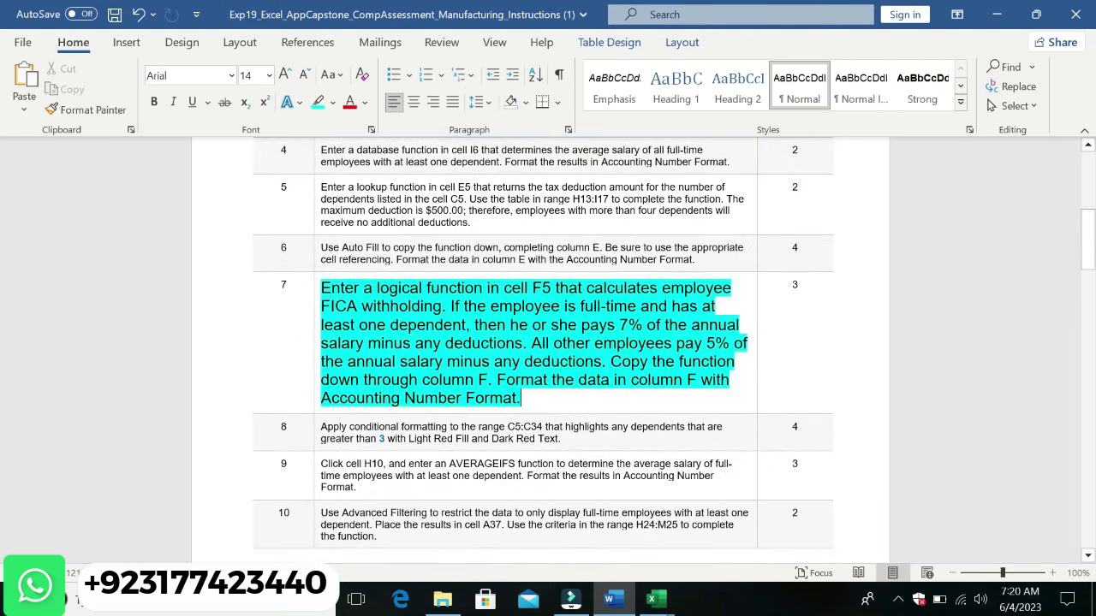
triple_click(325, 287)
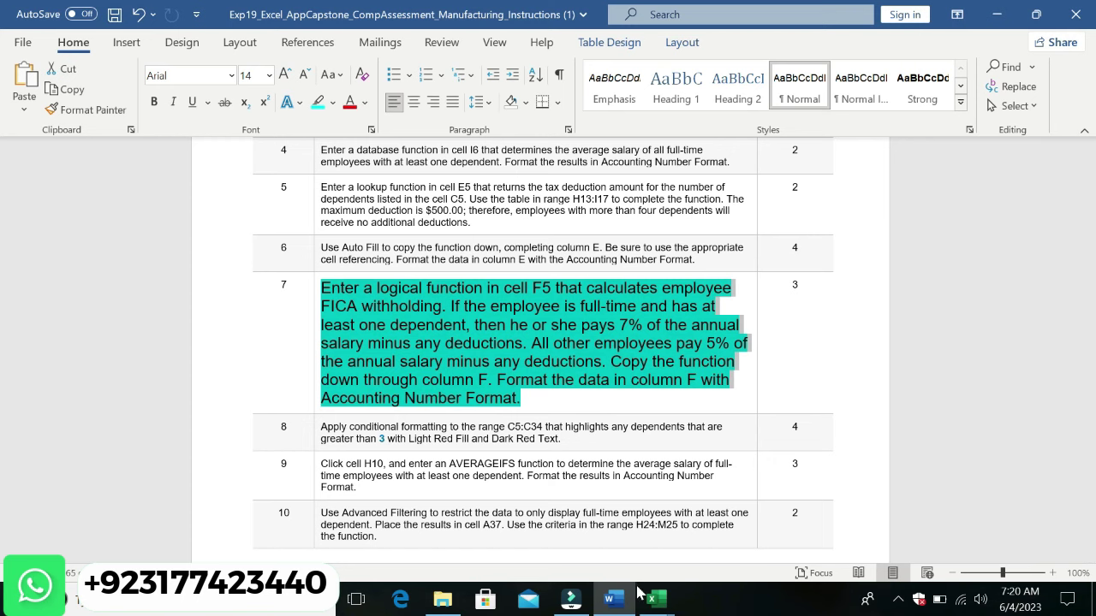
mouse_move(651, 598)
click(579, 534)
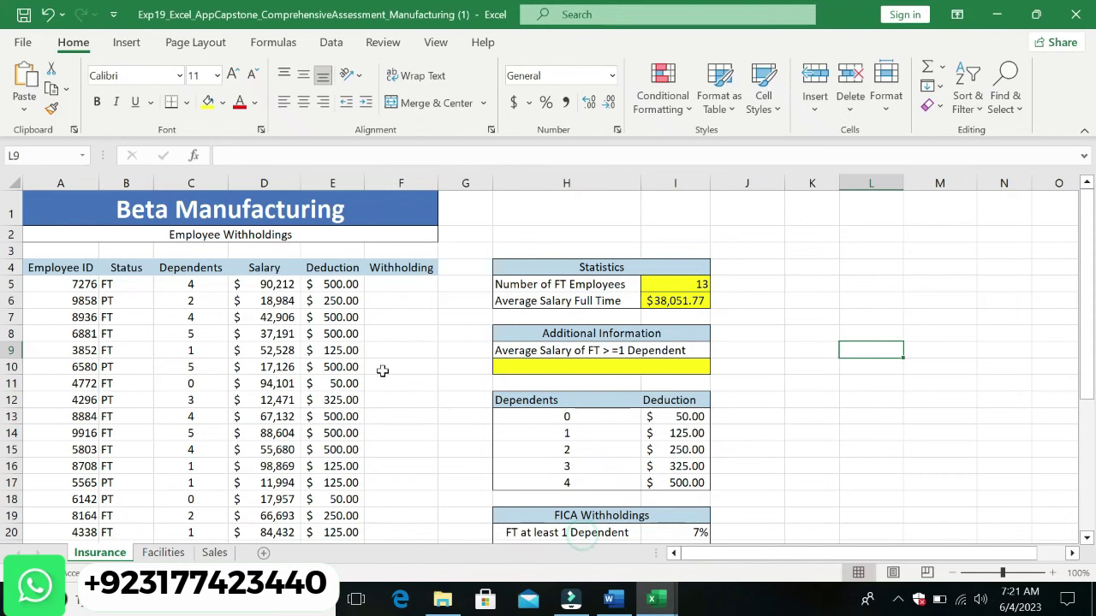
Step: Start the withholding formula in F5 with the IF function
click(401, 283)
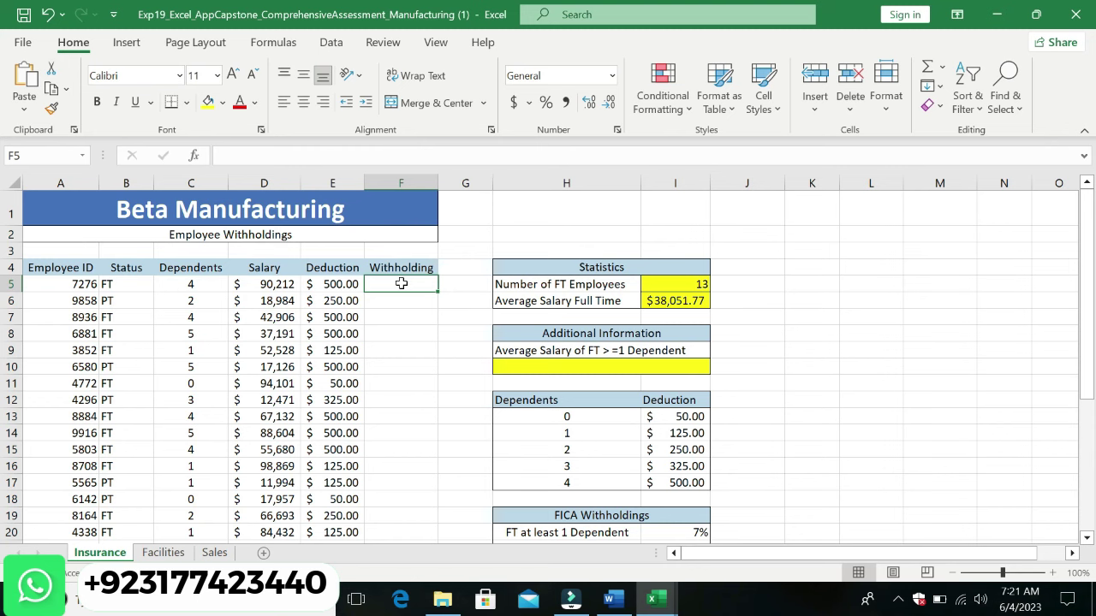
text(=)
key(Escape)
text(=I)
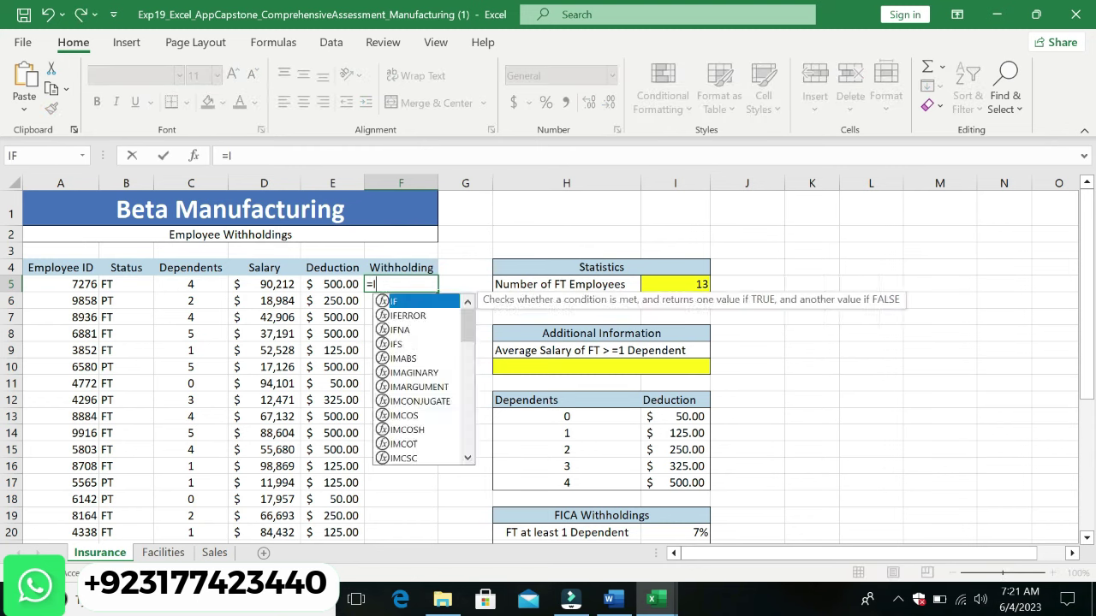
text(F)
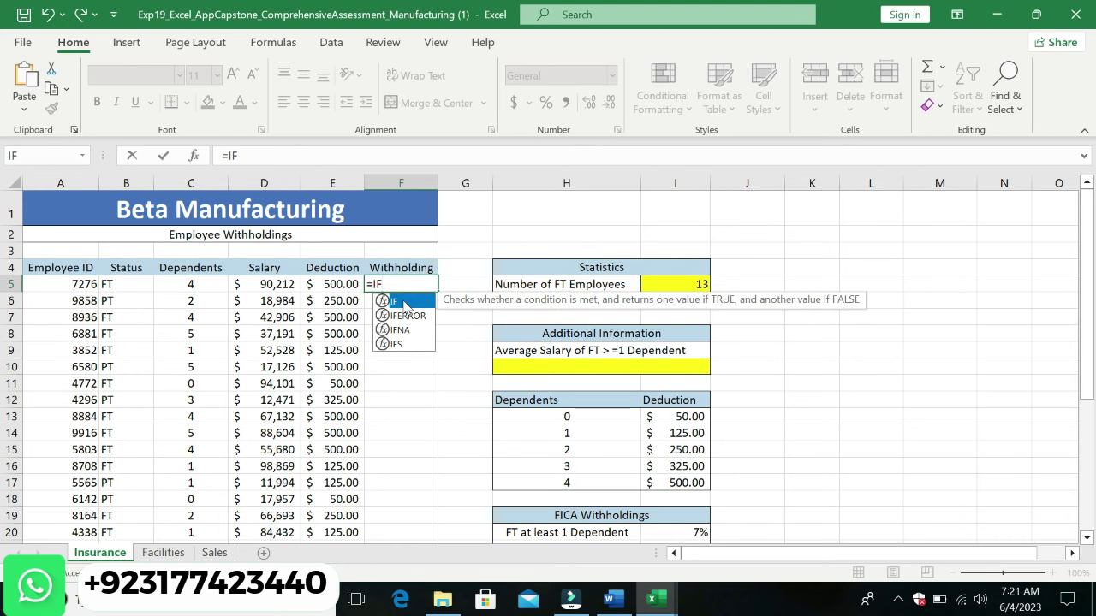
double_click(405, 304)
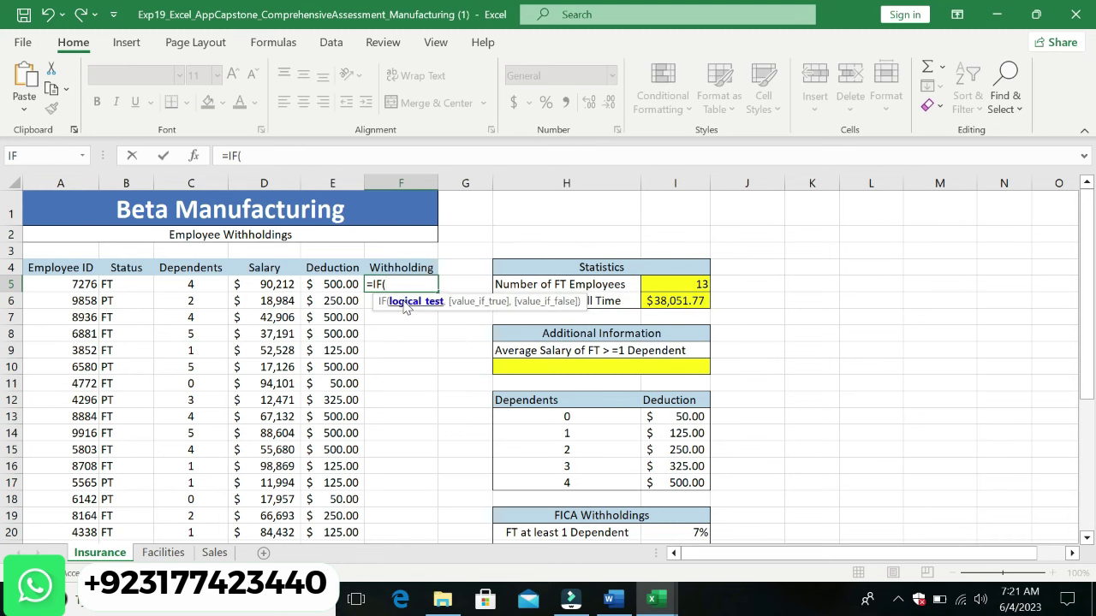
key(BackSpace)
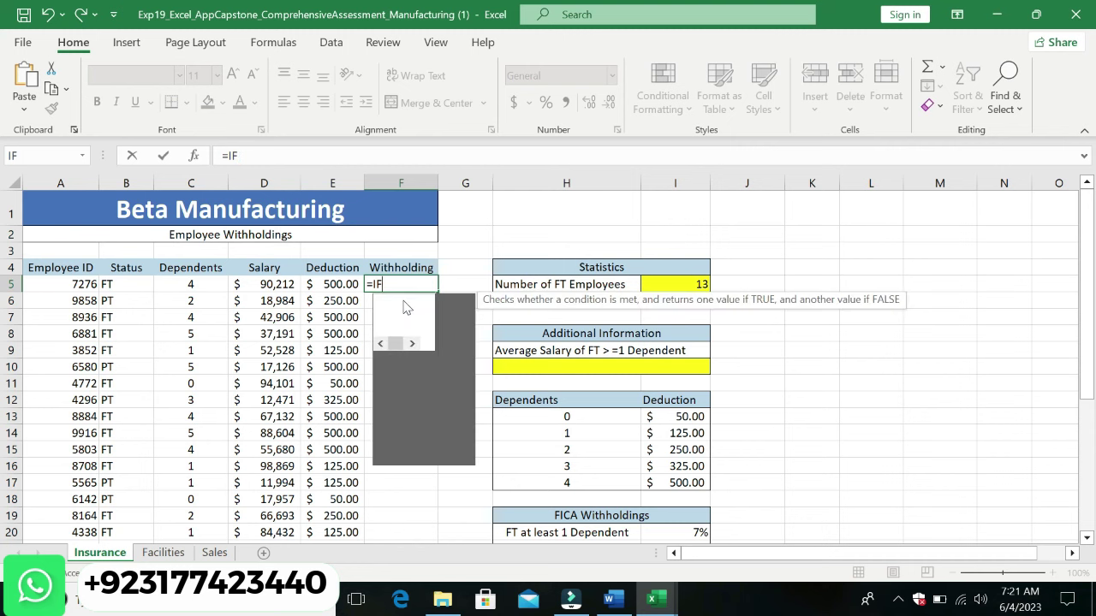
key(BackSpace)
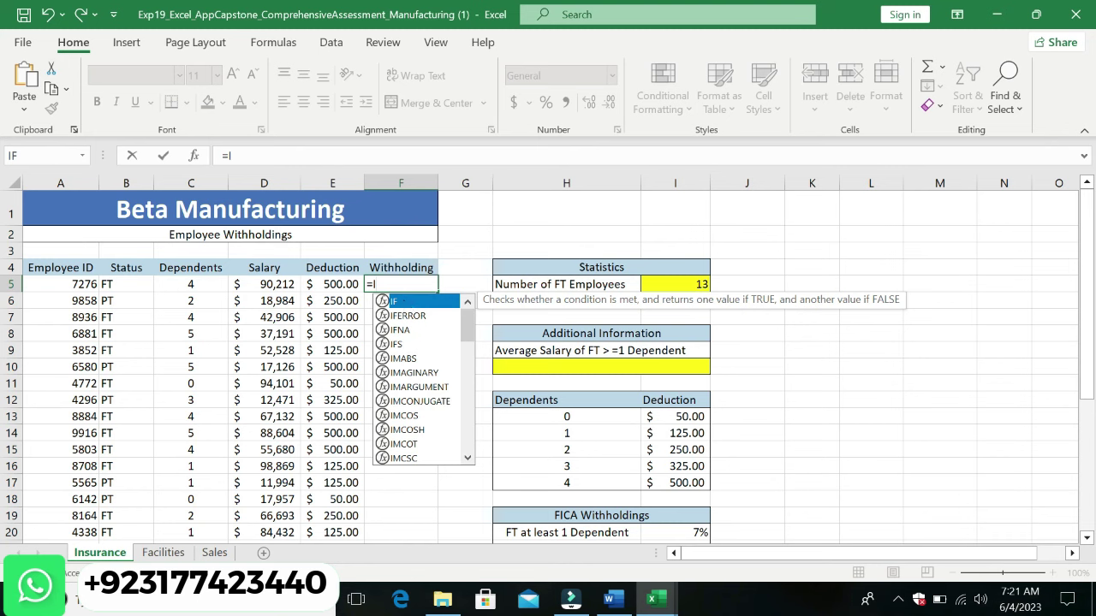
text(F)
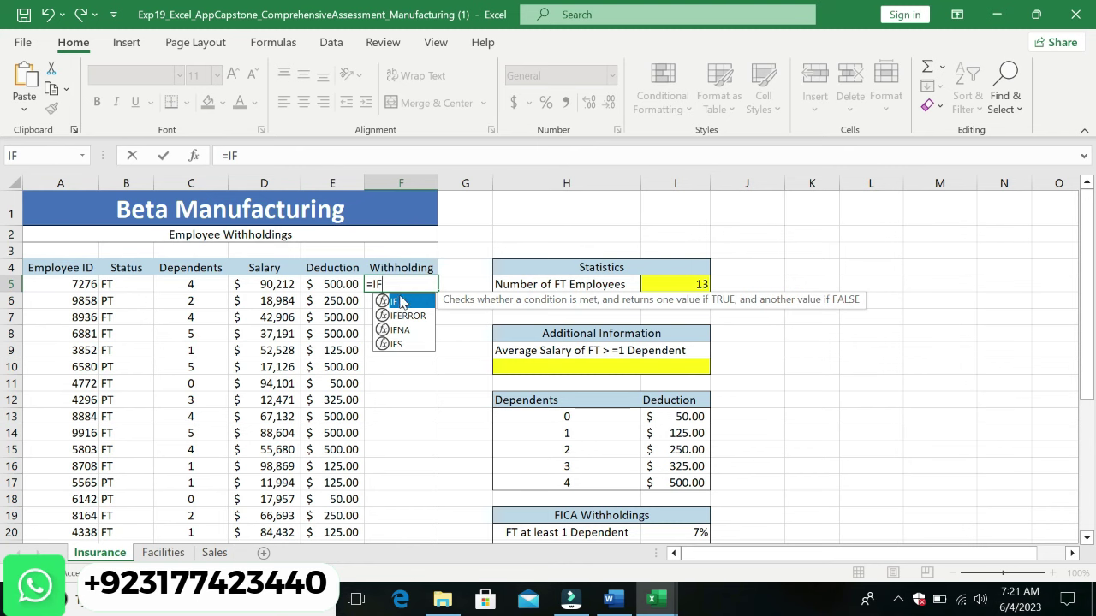
double_click(401, 301)
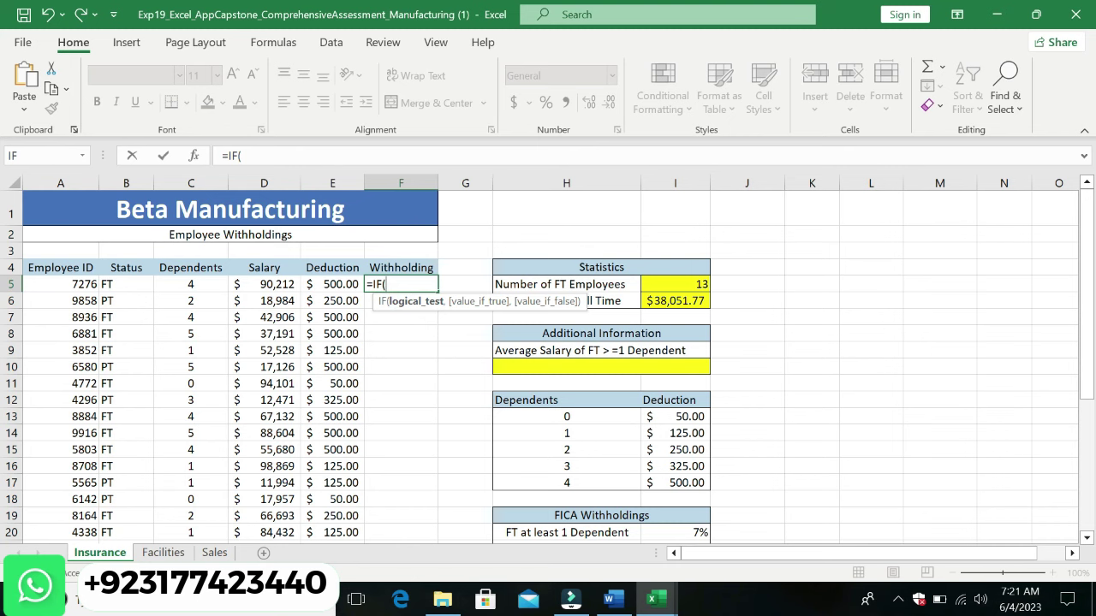
Step: Add an AND test beginning with B5 inside the IF
text(A)
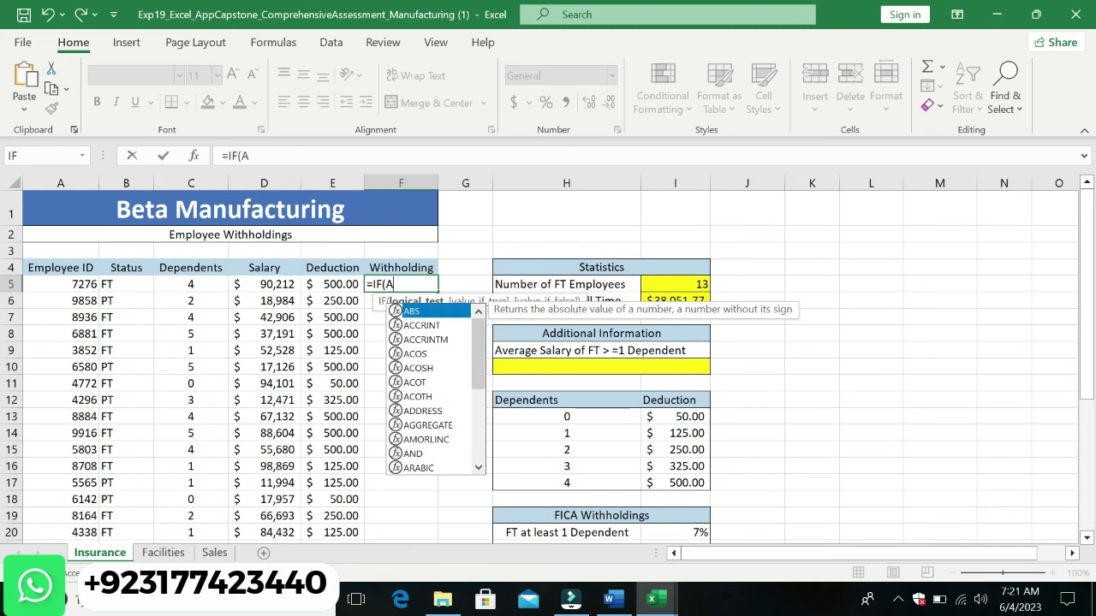
text(ND)
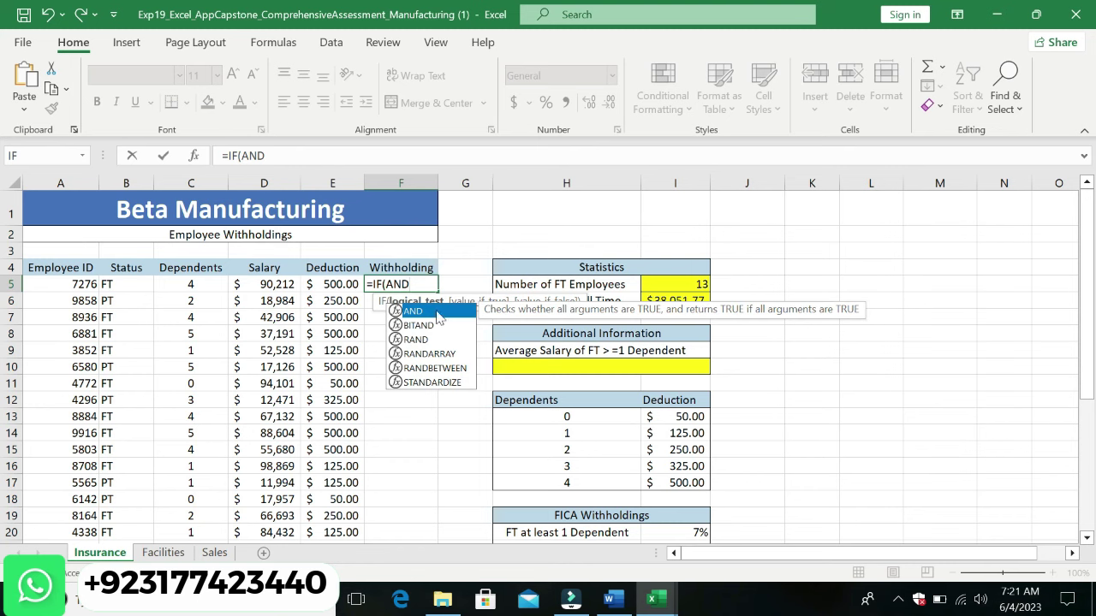
double_click(435, 310)
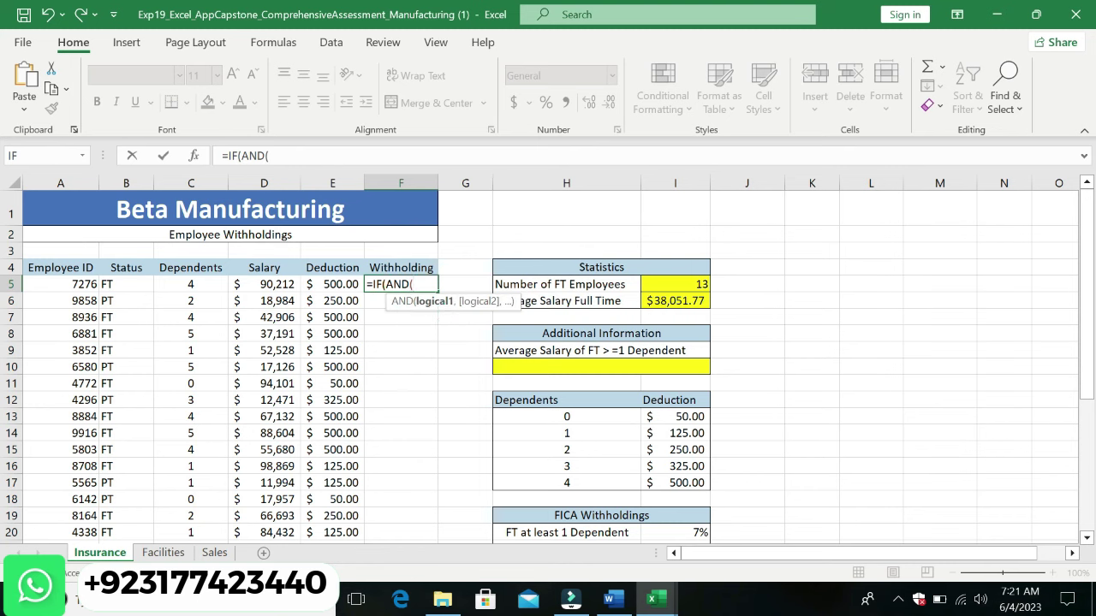
text(B5)
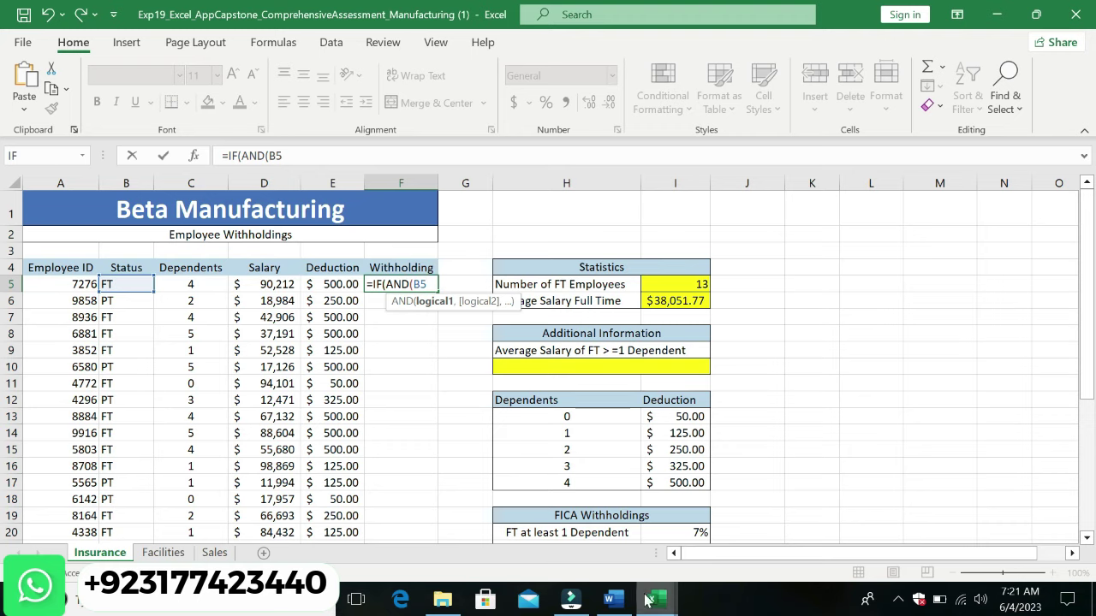
click(608, 598)
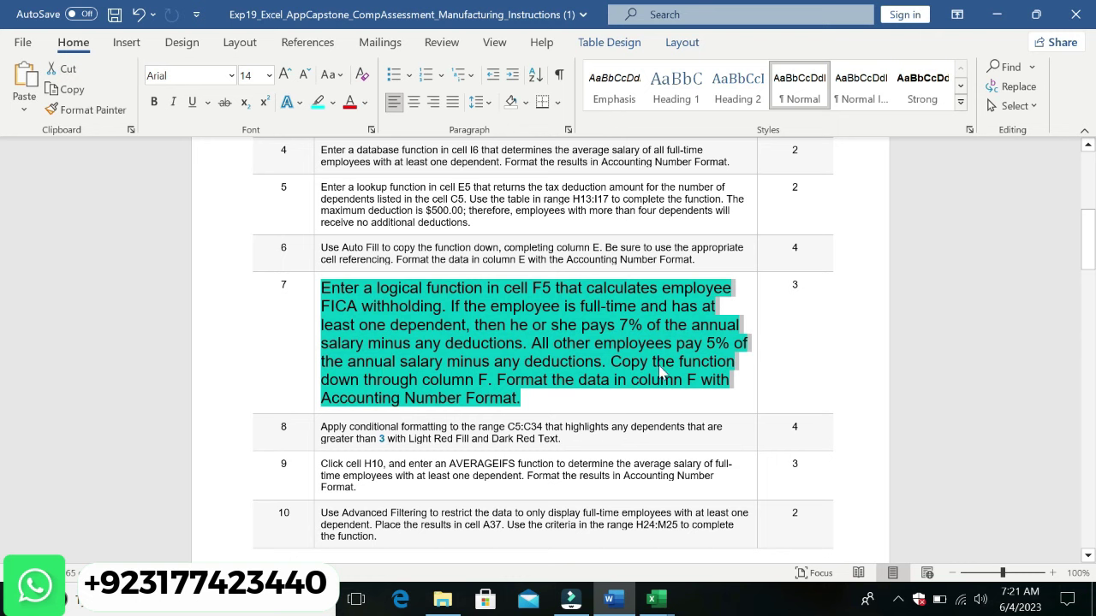
Step: Return to the Excel workbook with the =IF(AND(B5 formula still being edited
click(652, 599)
click(580, 515)
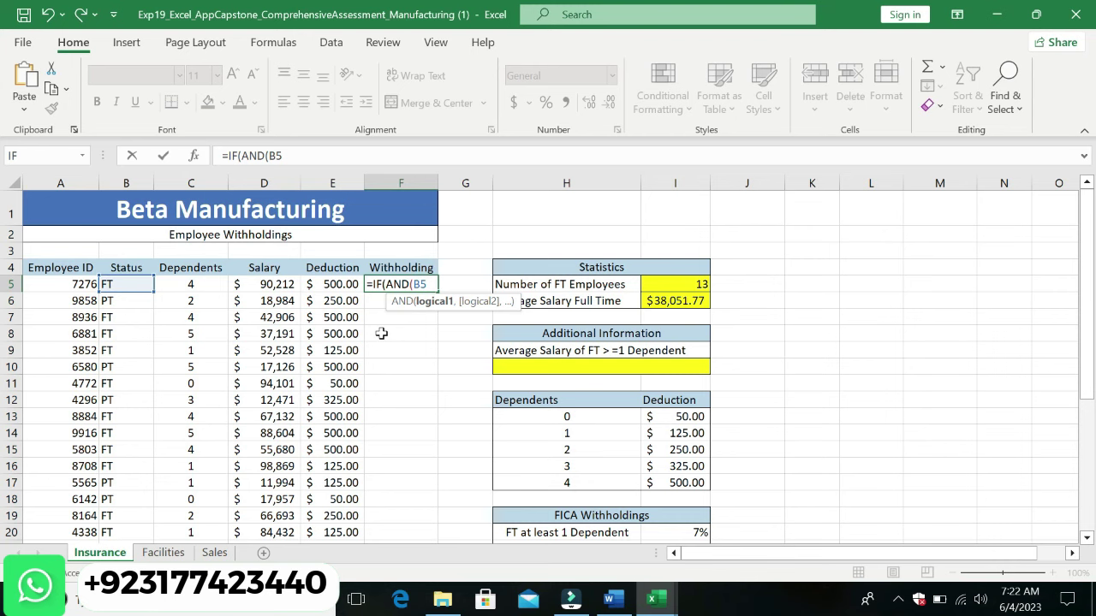
Step: Add the test B5="FT" and C5>0 with true result (D5-E5)*$I$20
text(=)
click(303, 159)
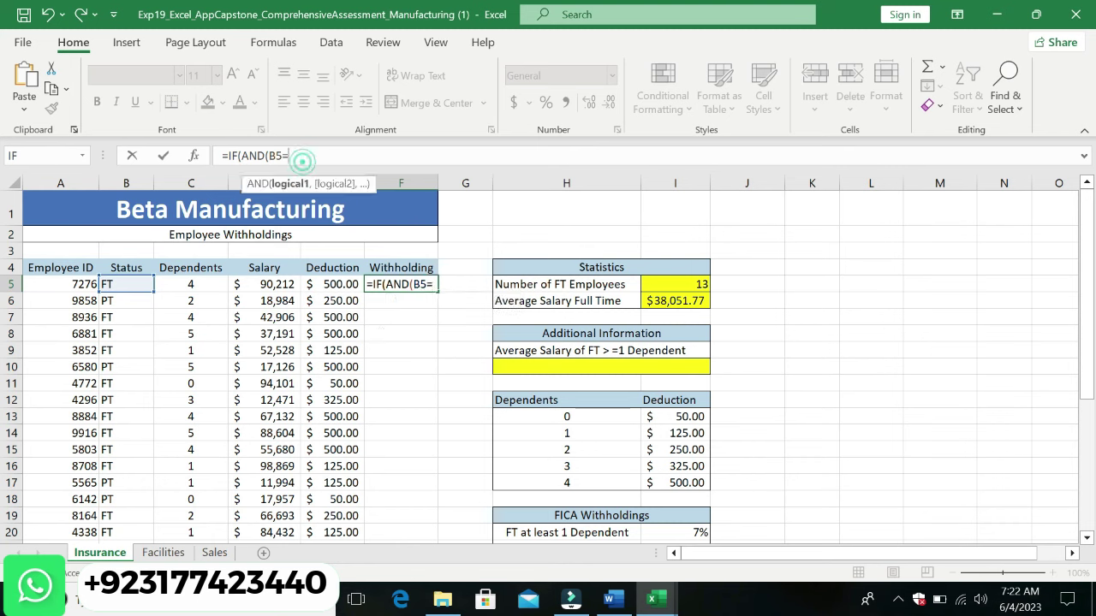
text(")
text(FT)
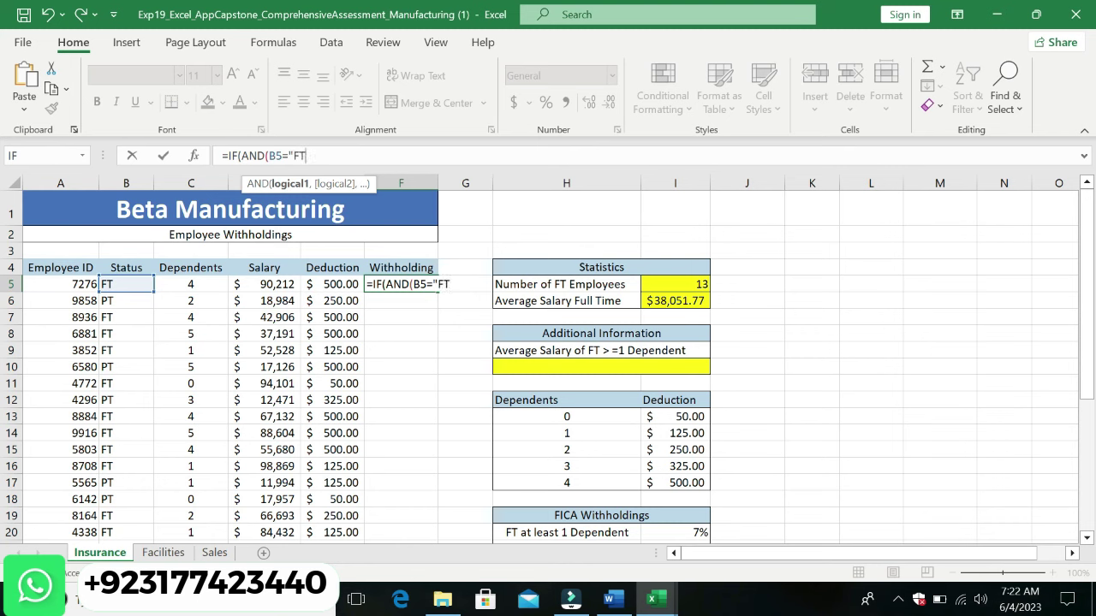
text(")
text(,C)
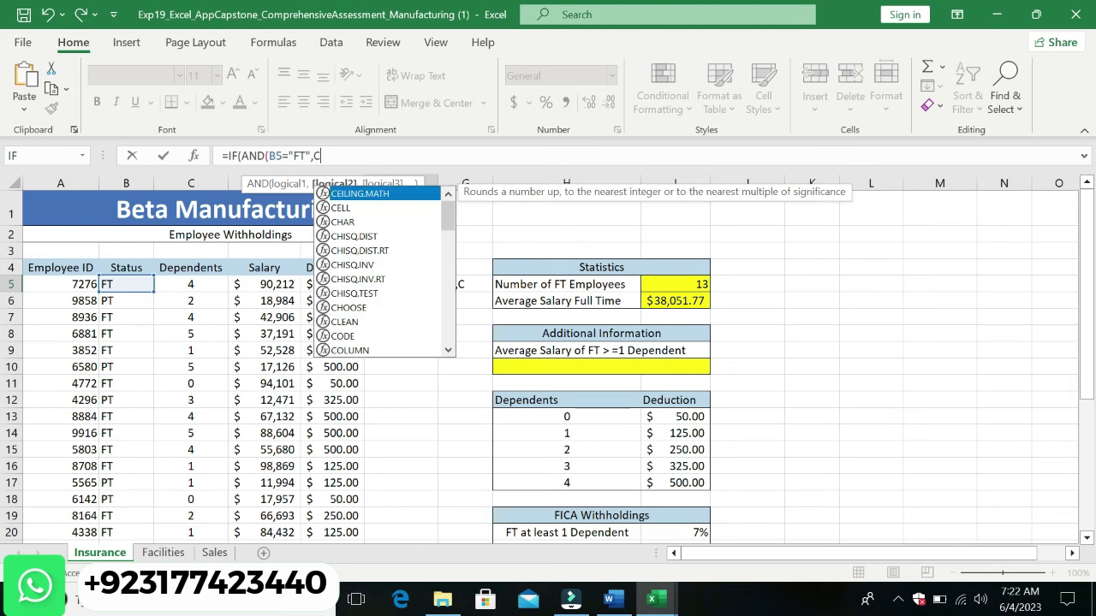
text(5)
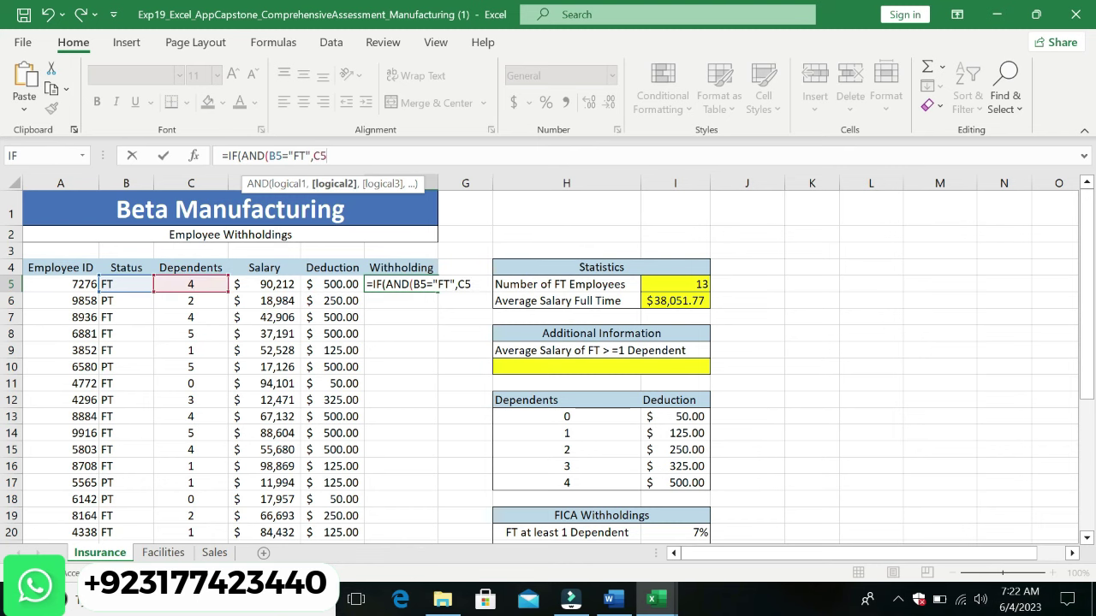
text(>)
text(0)
text())
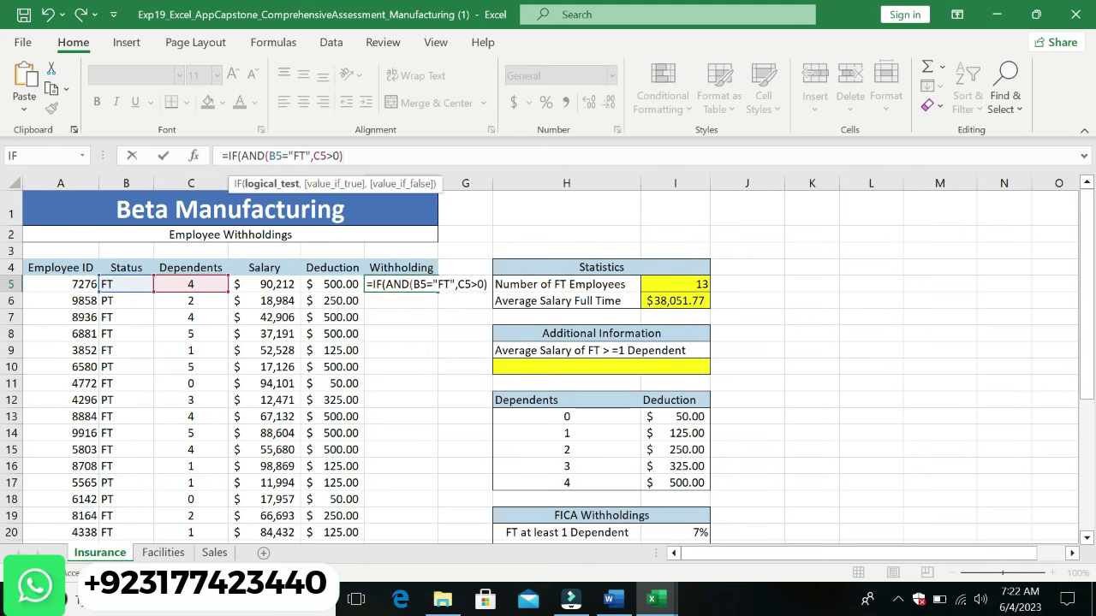
text(,()
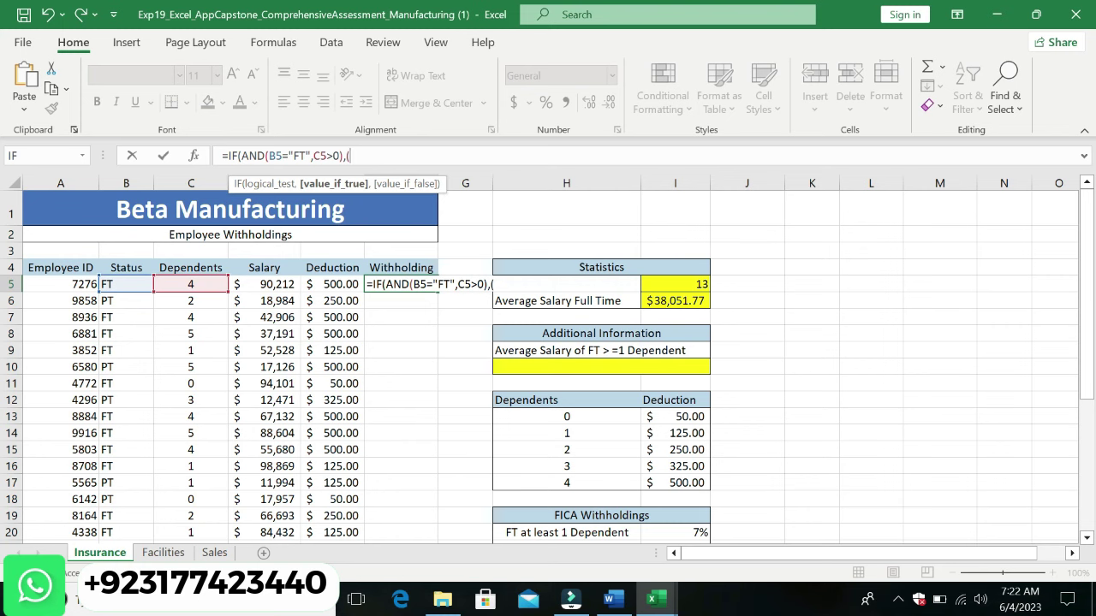
text(D5-)
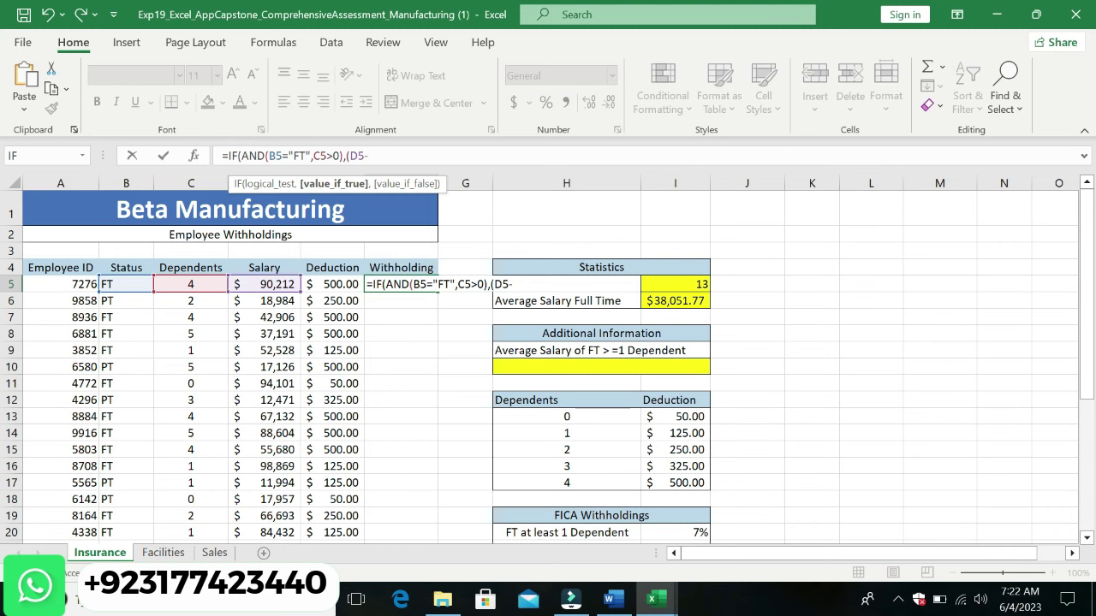
text(E5)
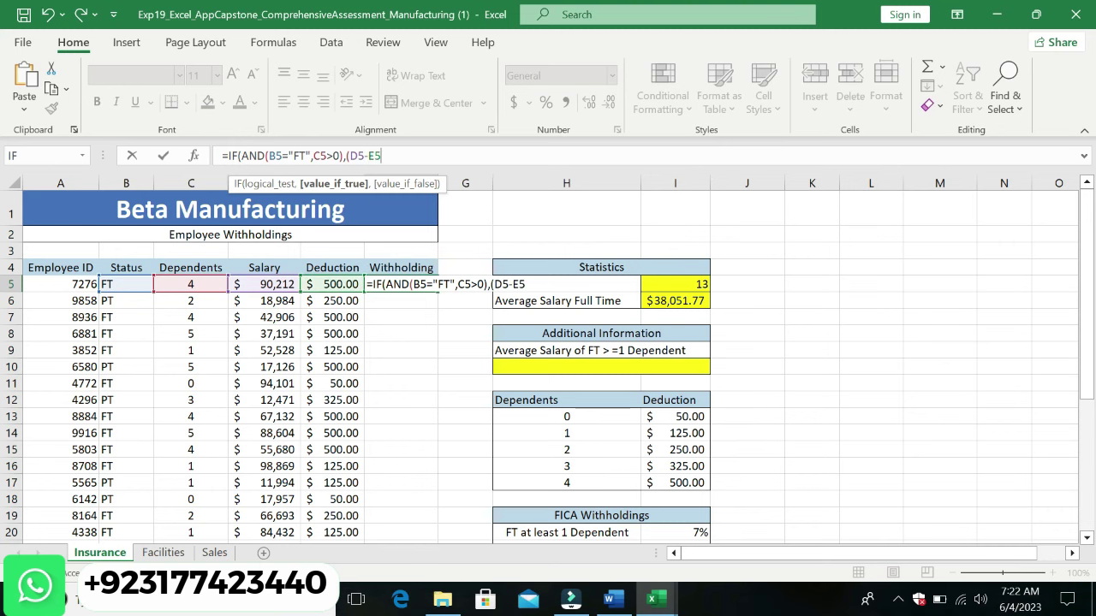
text())
text(*)
text(I)
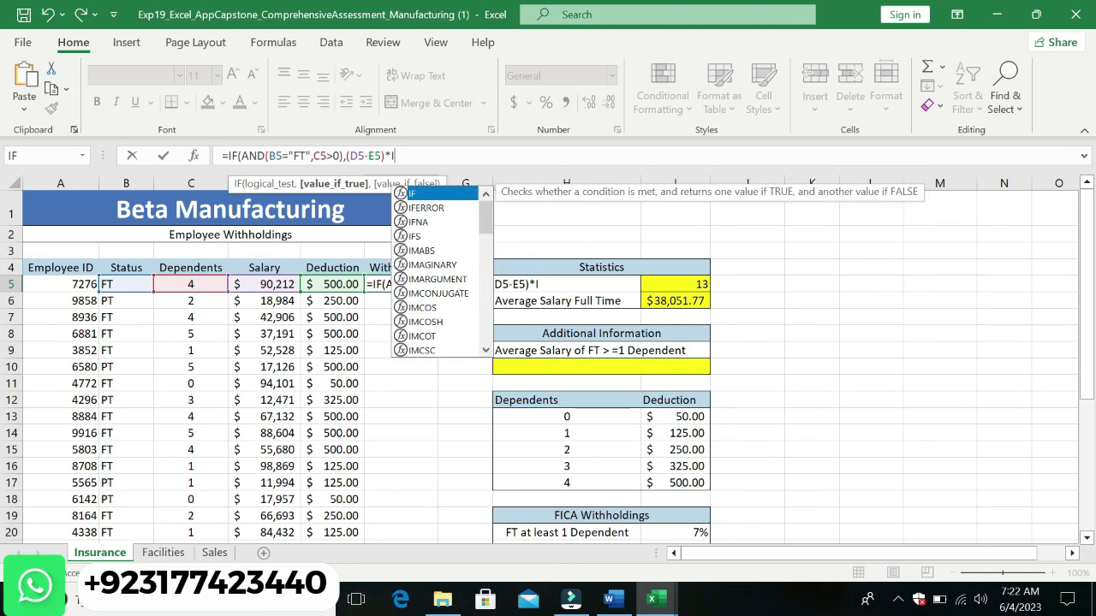
text(20)
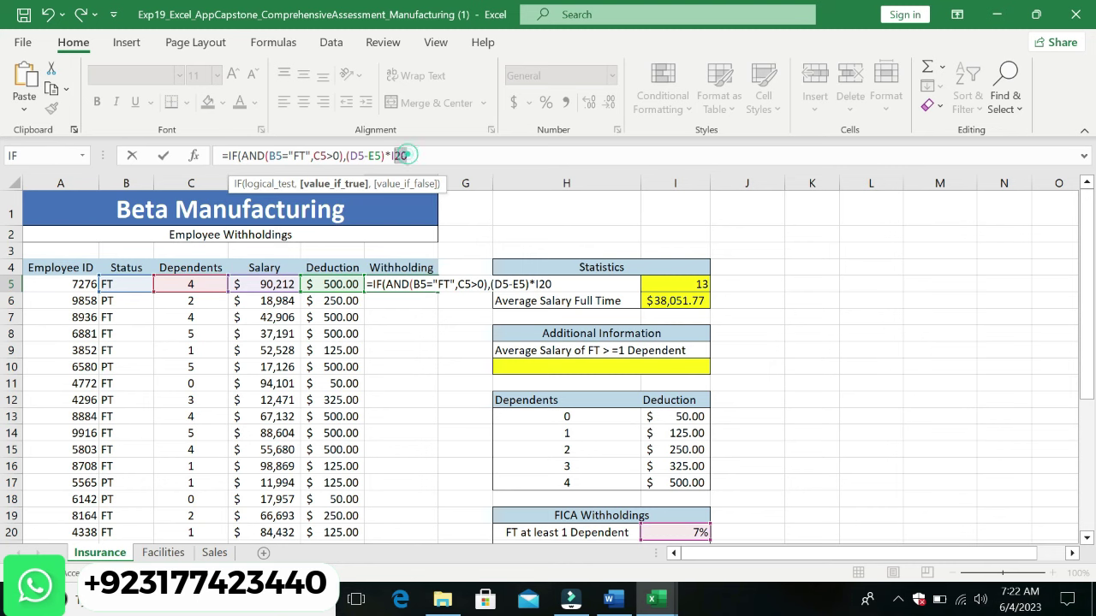
drag(408, 155, 391, 156)
key(F4)
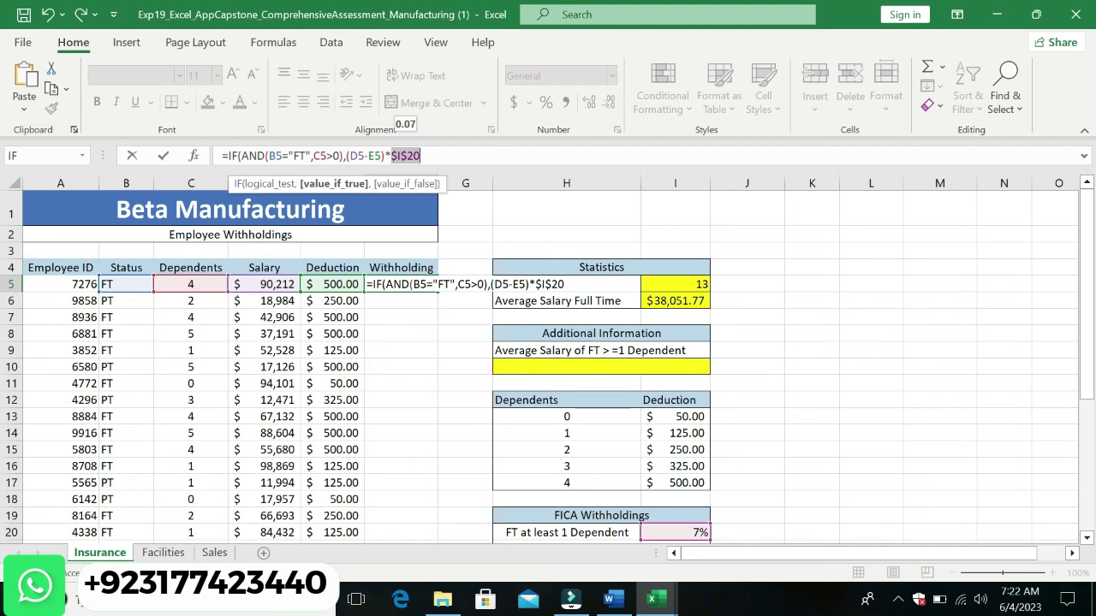
click(430, 155)
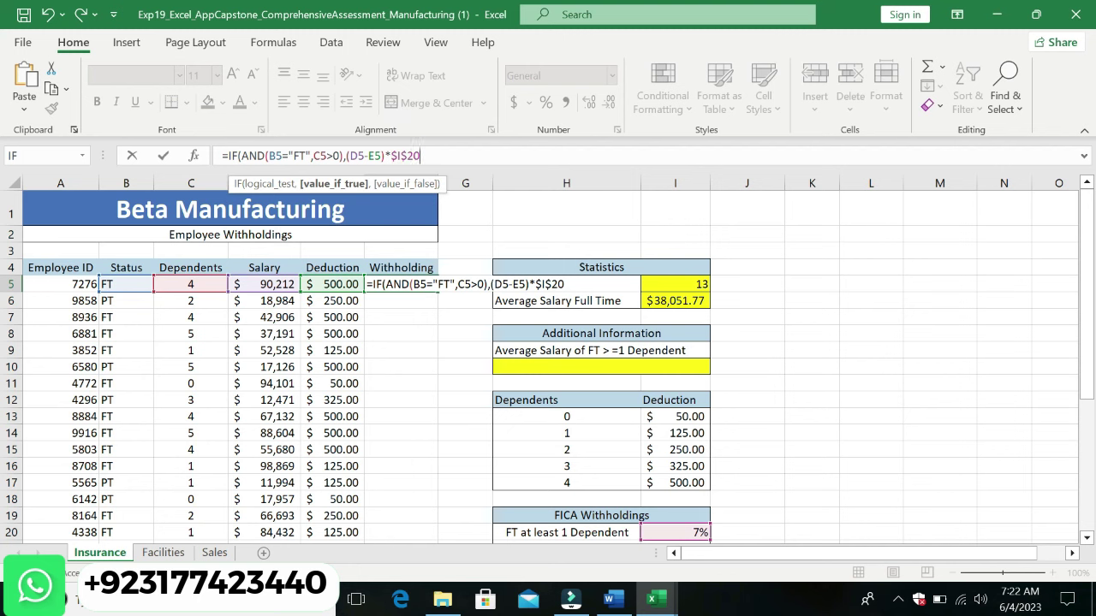
Step: Add false result (D5-E5)*$I$21 and close the formula, giving 6279.84
text(,)
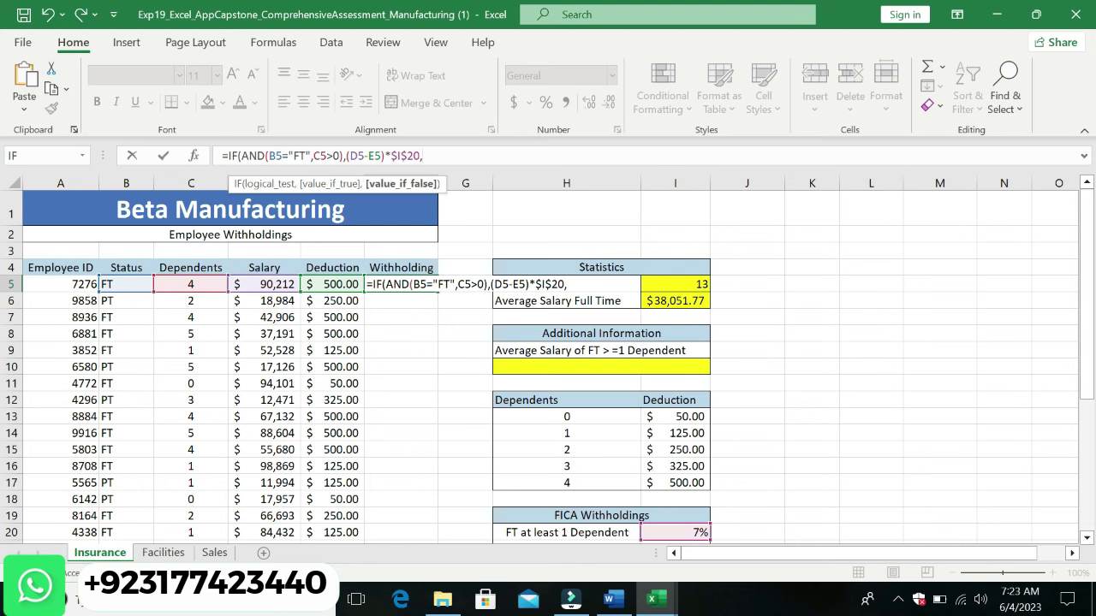
text(()
text(D5-)
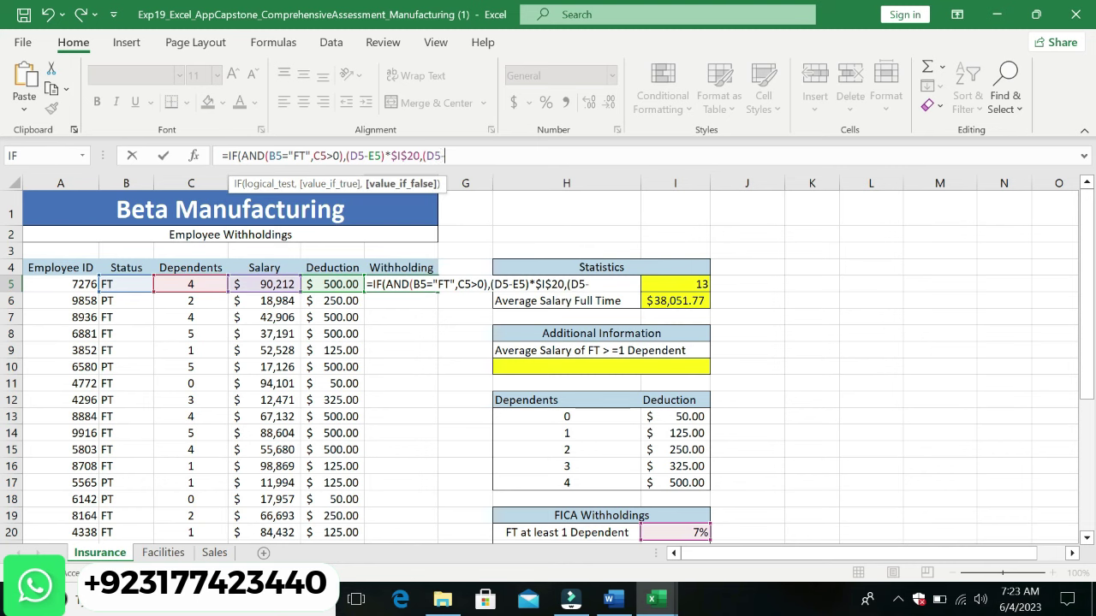
text(E5)
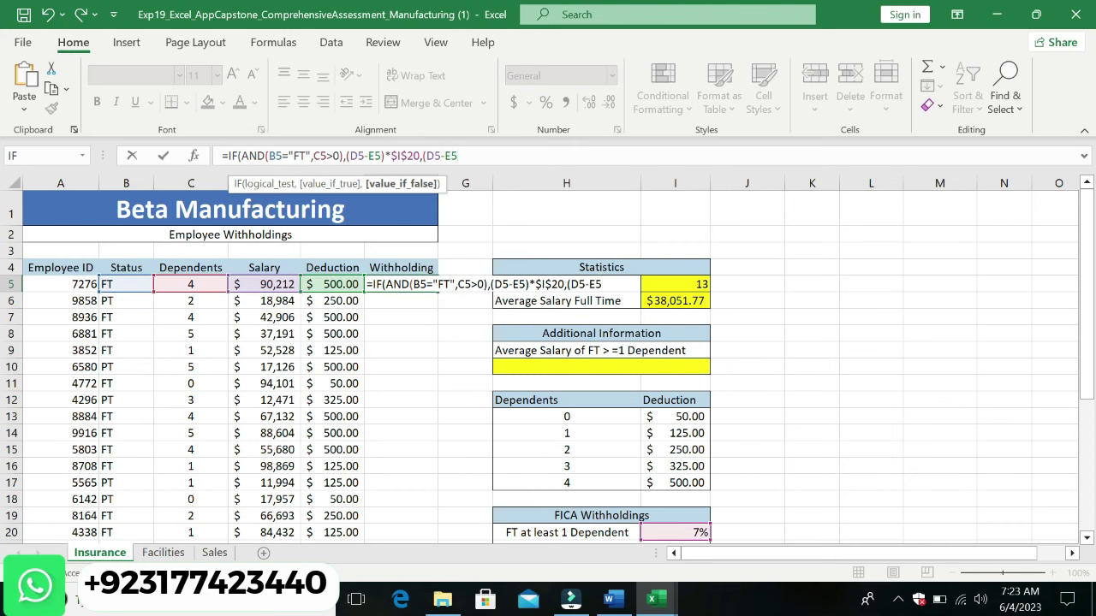
text())
text(*)
text(I)
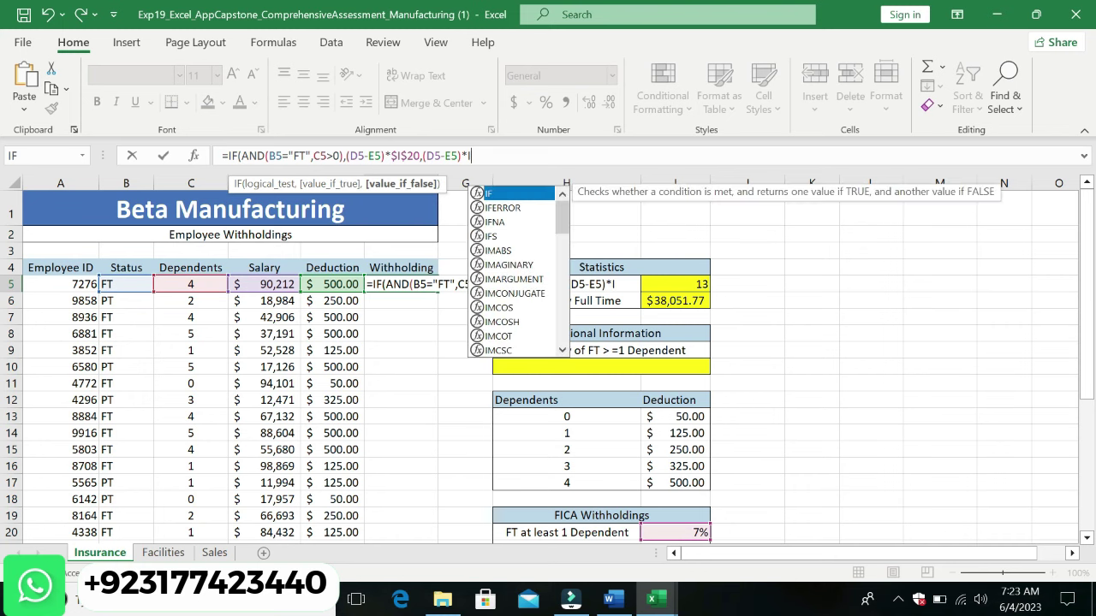
text(21)
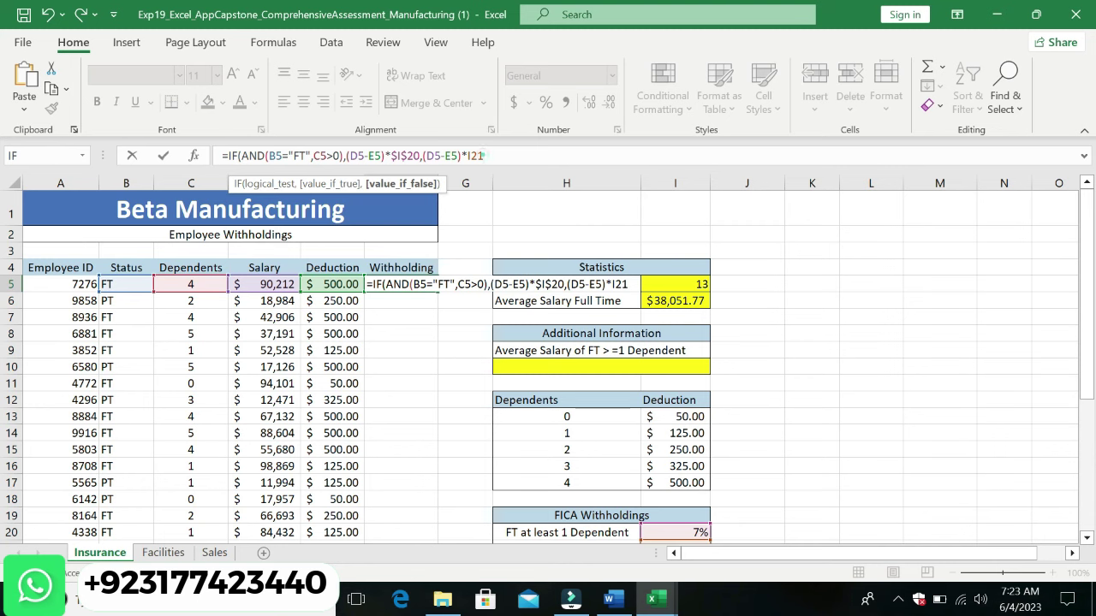
double_click(476, 155)
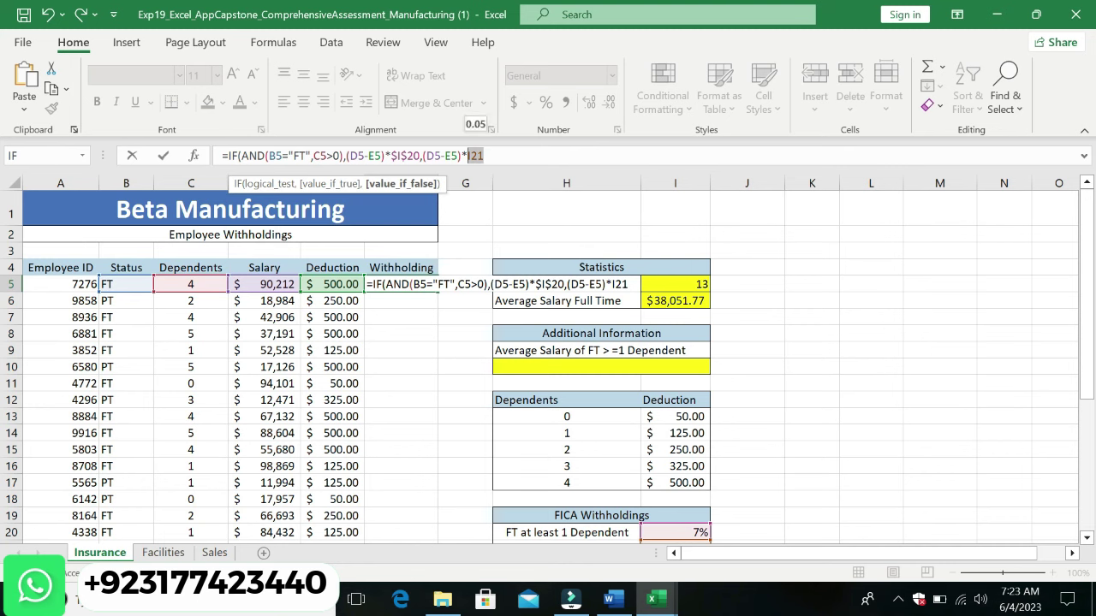
key(F4)
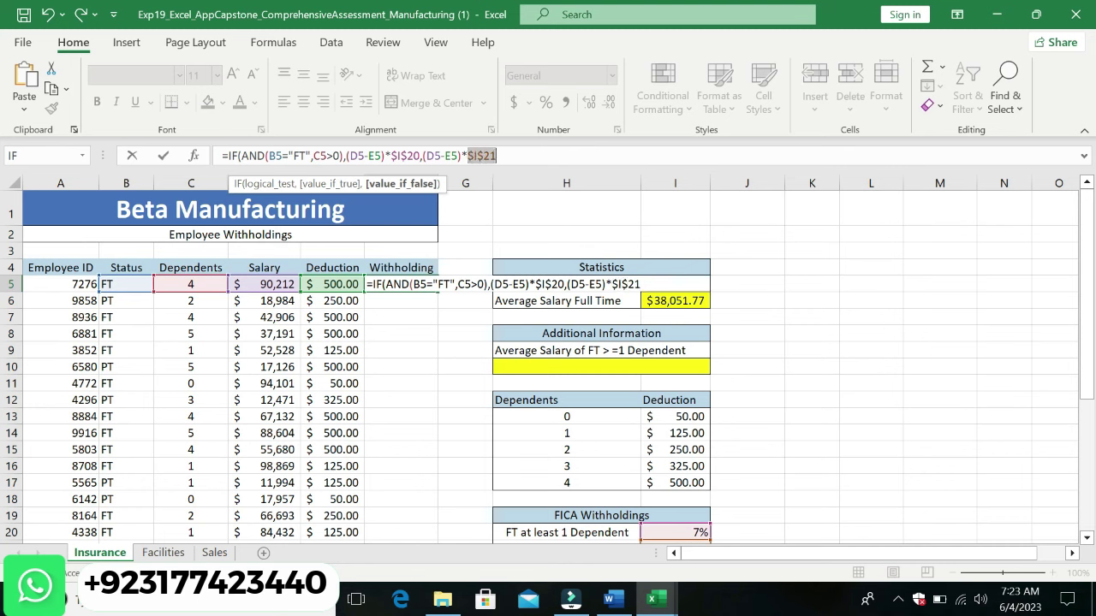
click(490, 156)
text())
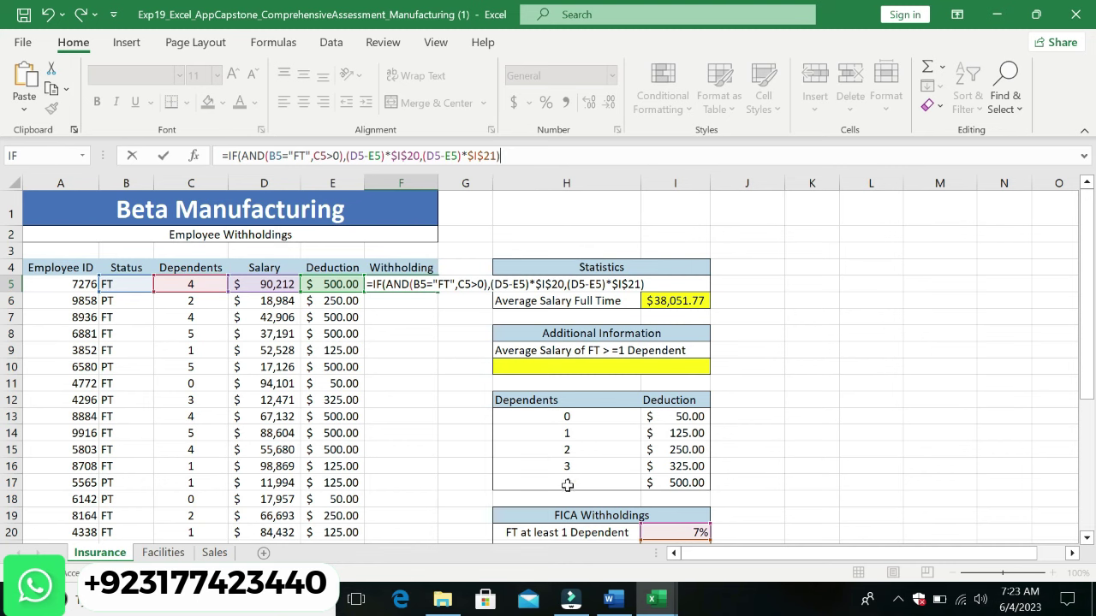
click(612, 597)
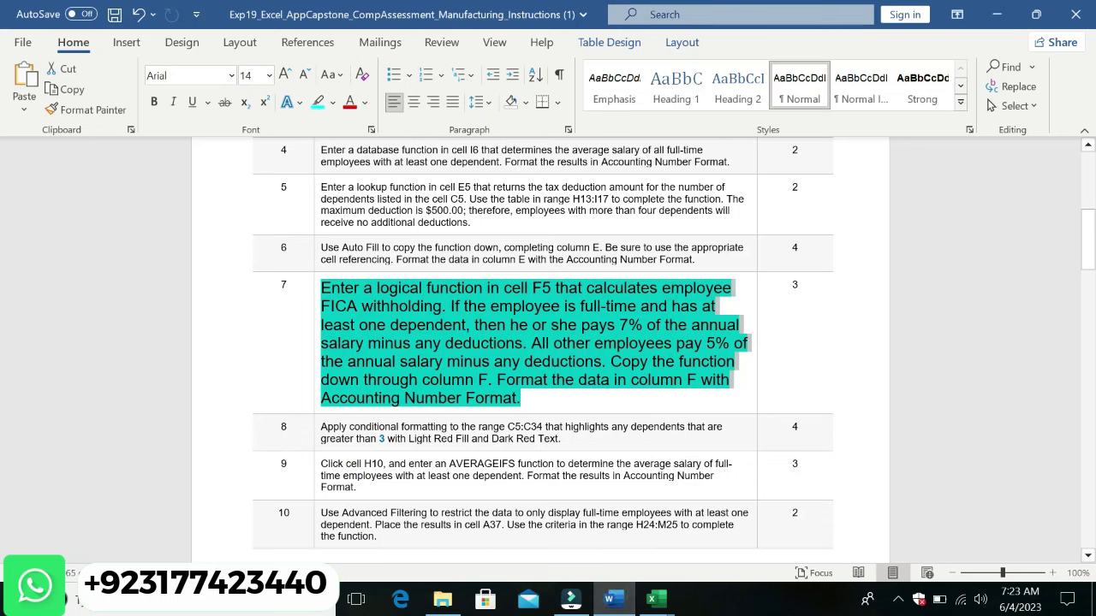
mouse_move(652, 597)
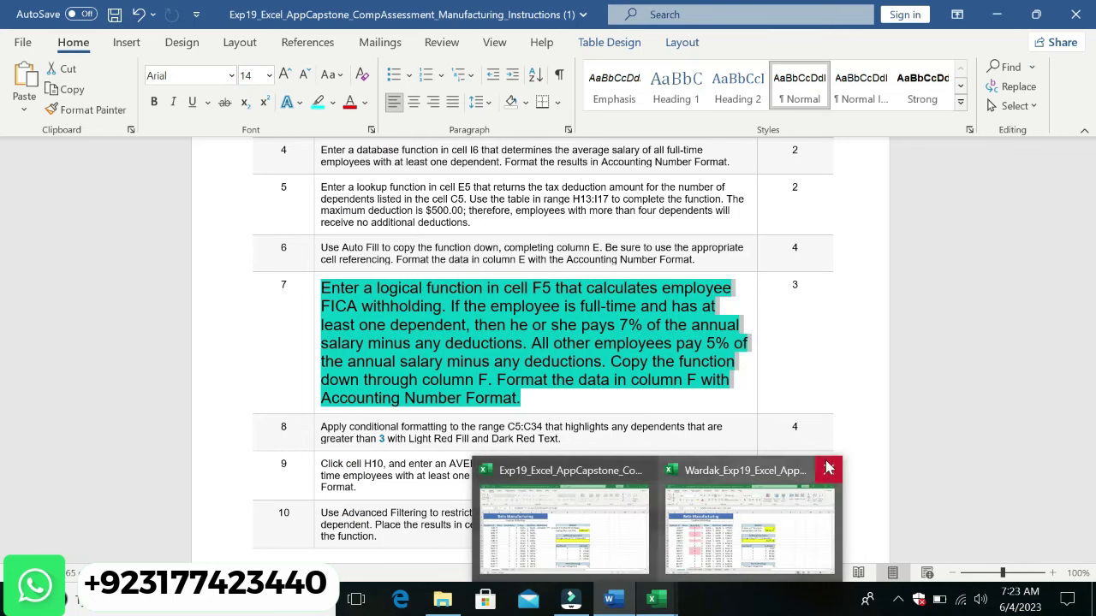
click(828, 467)
click(691, 518)
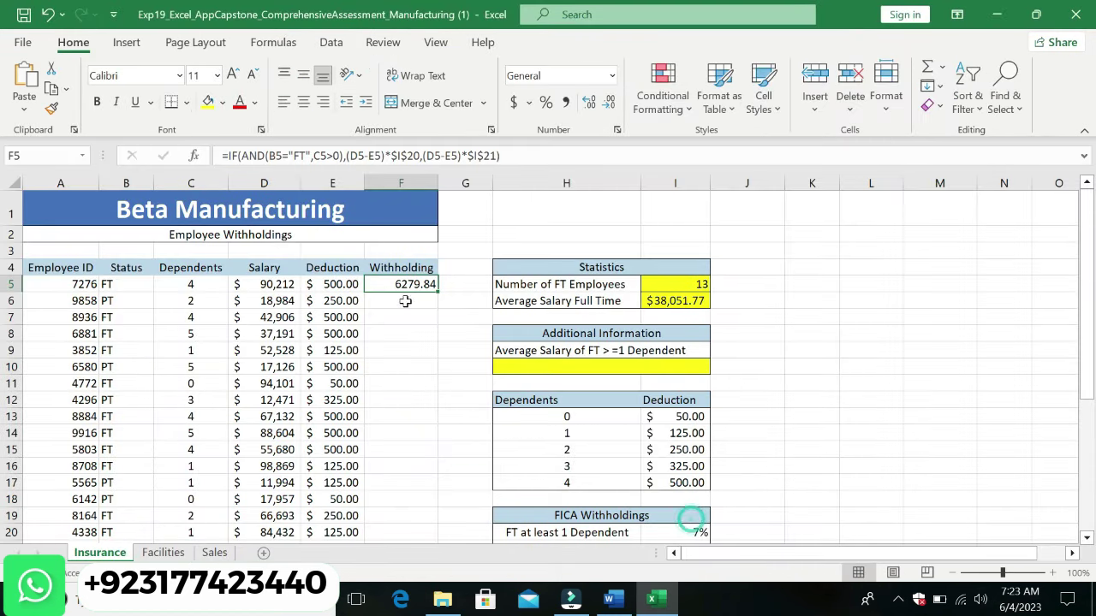
Step: Confirm the F5 withholding formula and mark step 7's copy-down and formatting sentences
click(517, 156)
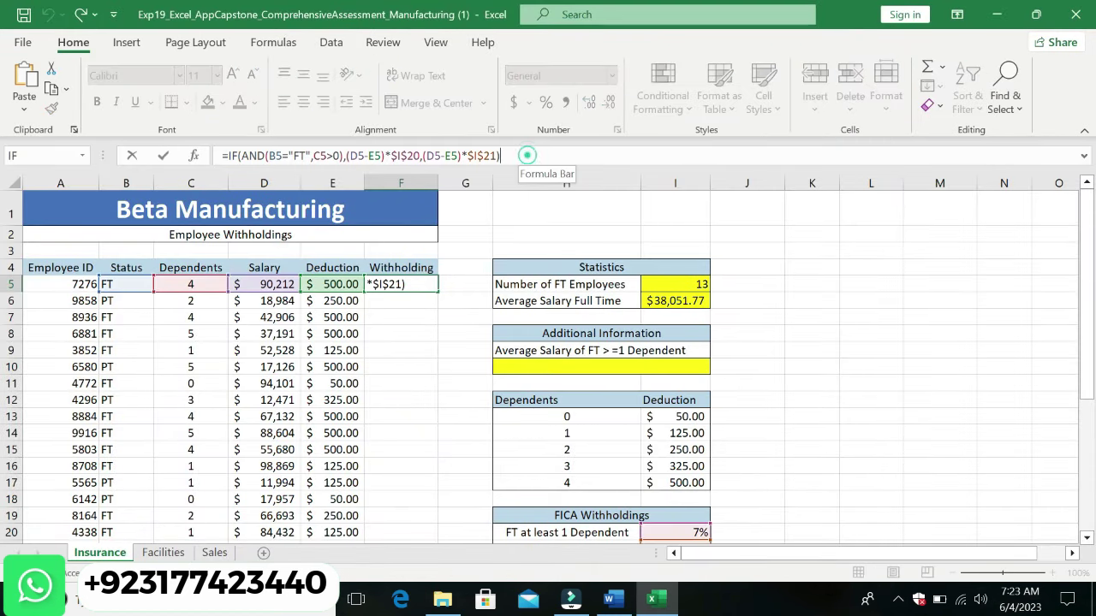
key(Return)
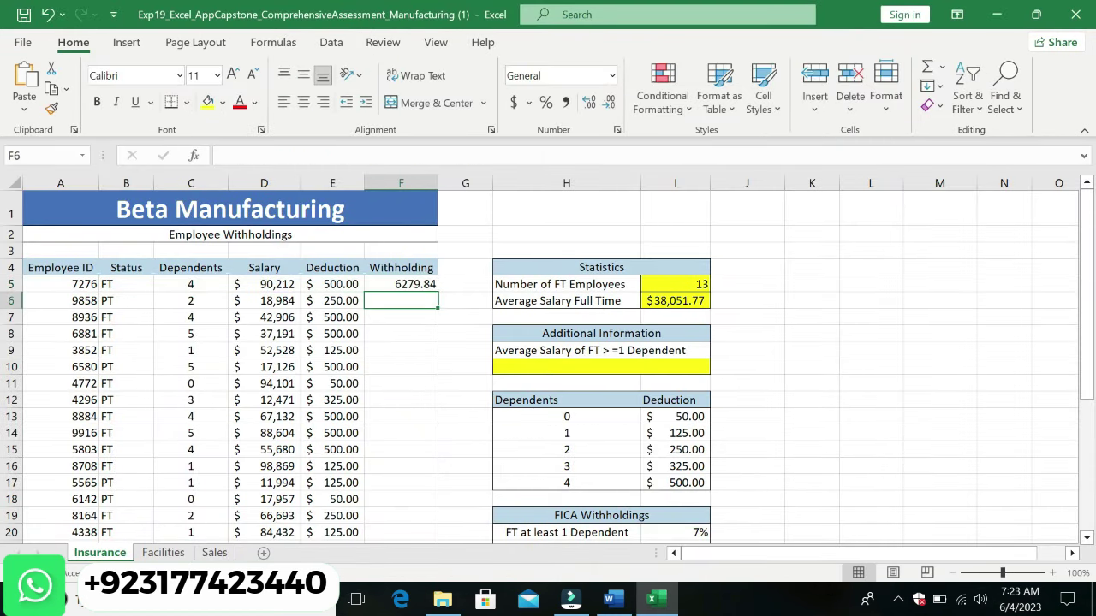
click(609, 599)
click(537, 427)
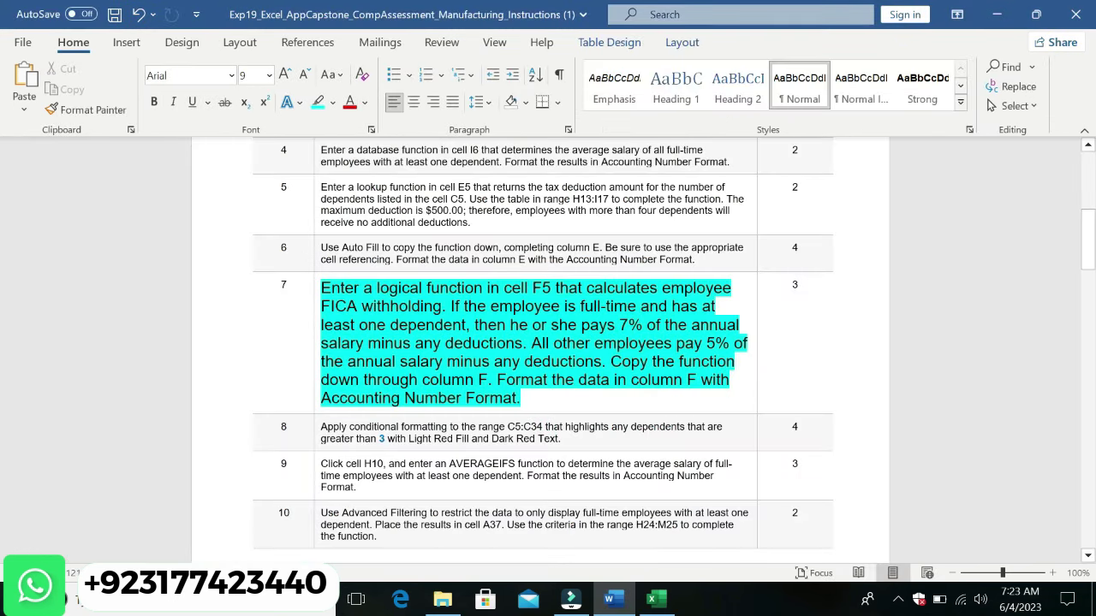
drag(610, 361, 632, 381)
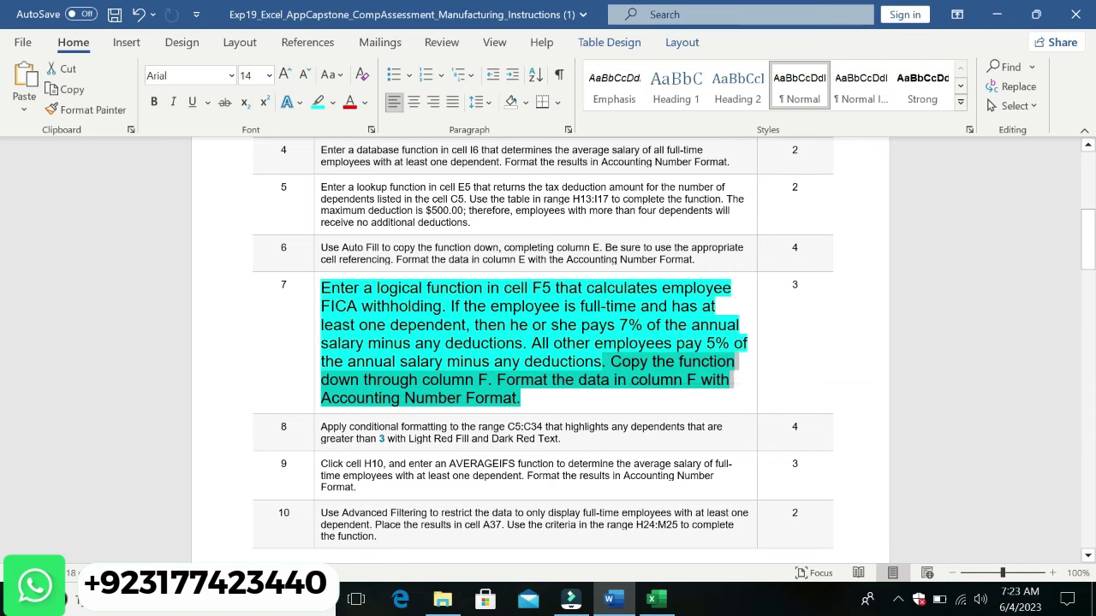
click(629, 397)
drag(610, 361, 659, 409)
Step: Copy the withholding formula down column F and apply Accounting format, e.g. $6,279.84
click(651, 598)
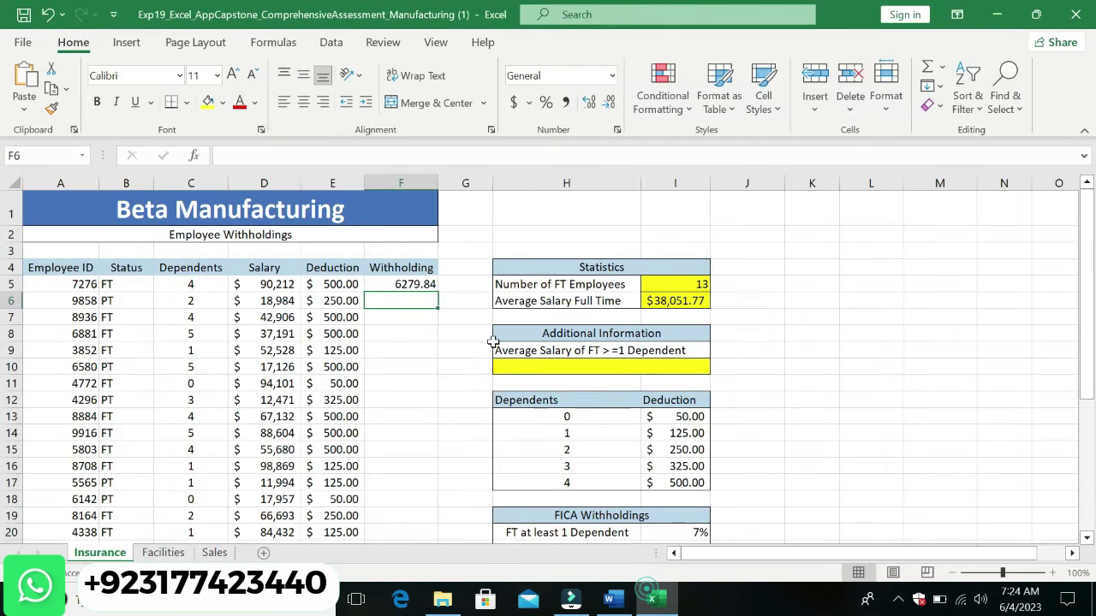
click(420, 283)
double_click(437, 292)
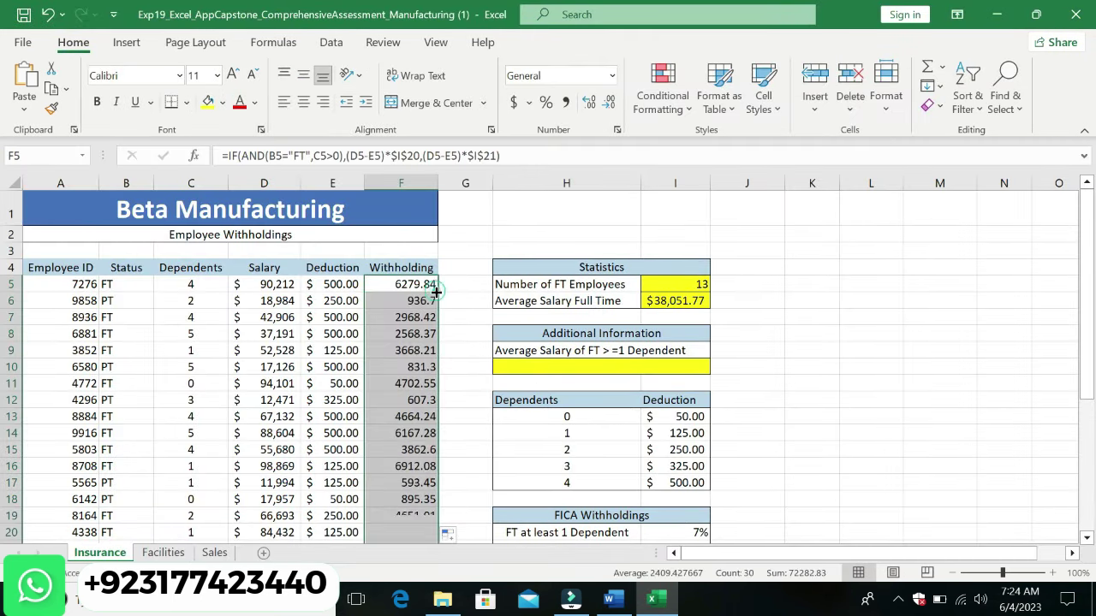
click(609, 598)
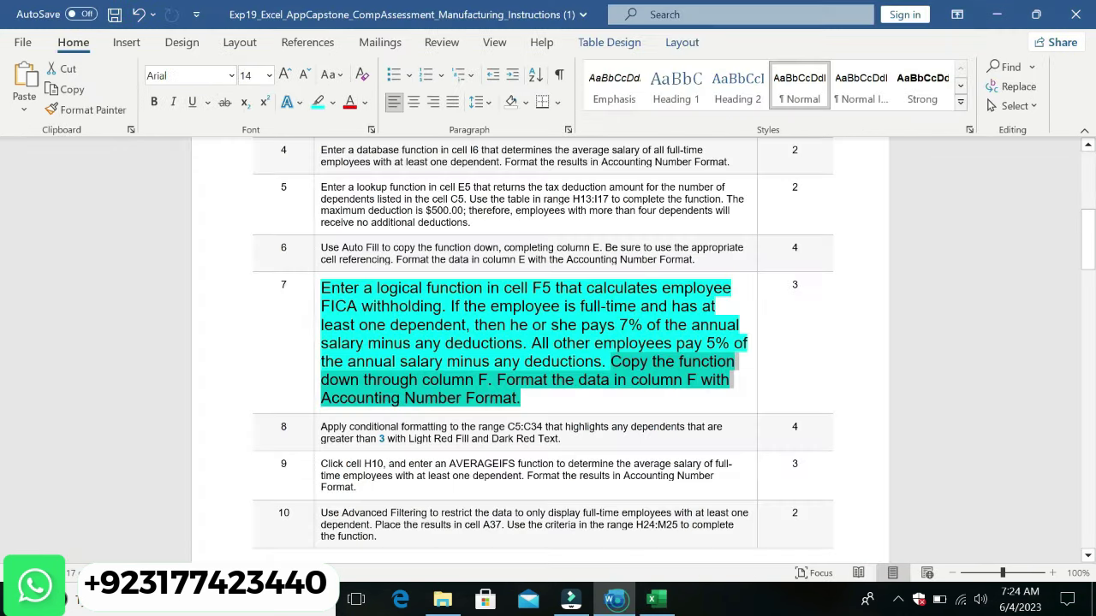
click(350, 404)
click(651, 598)
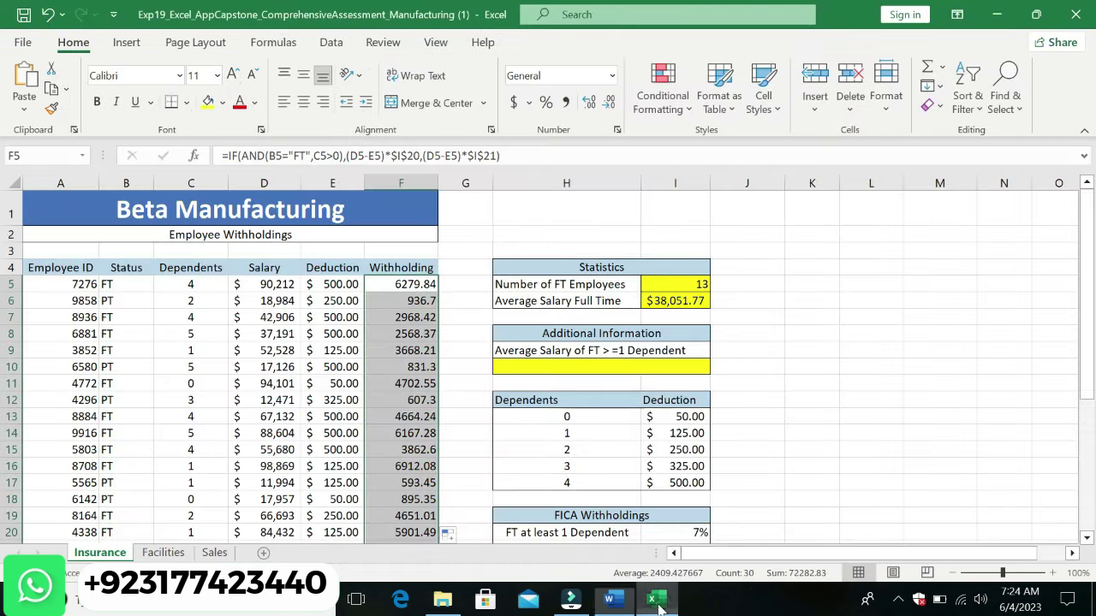
click(513, 104)
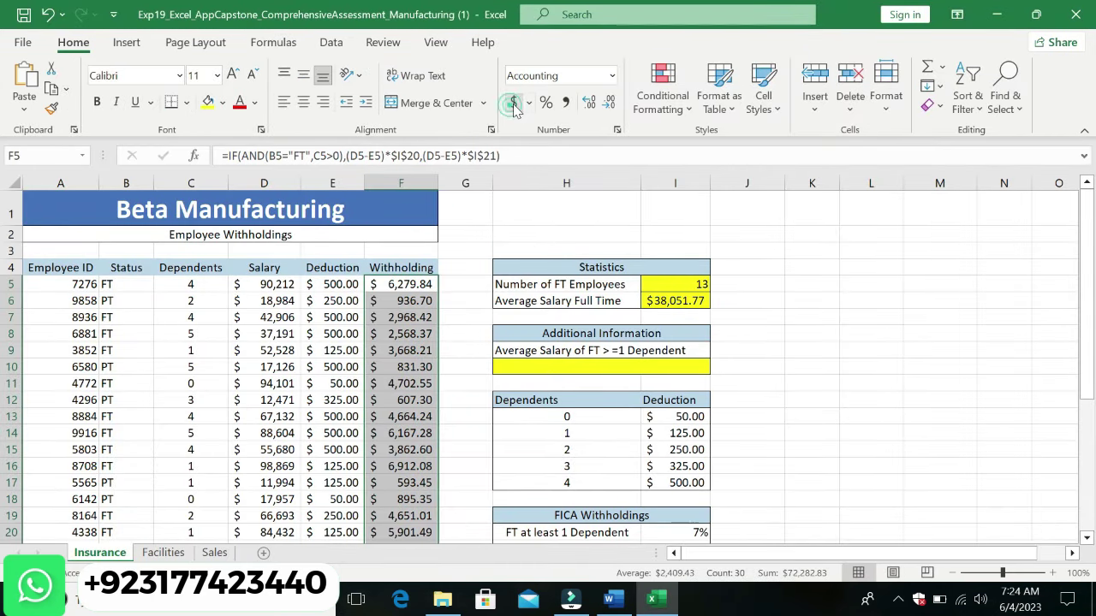
click(868, 435)
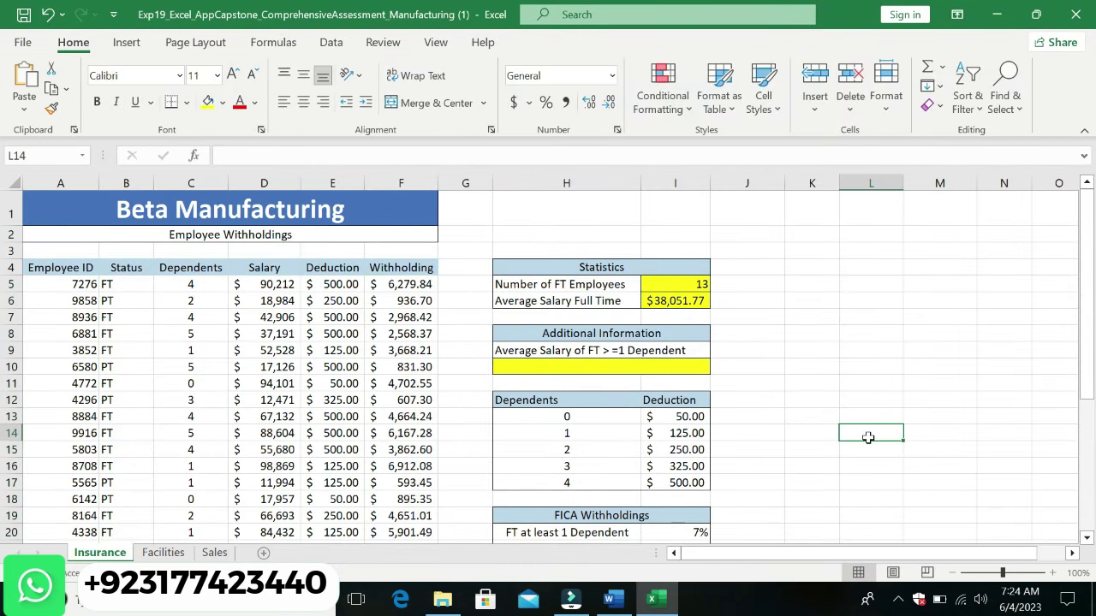
Step: Undo the step 7 highlight and enlargement, returning it to plain text
click(609, 599)
key(ctrl+z)
key(ctrl+z)
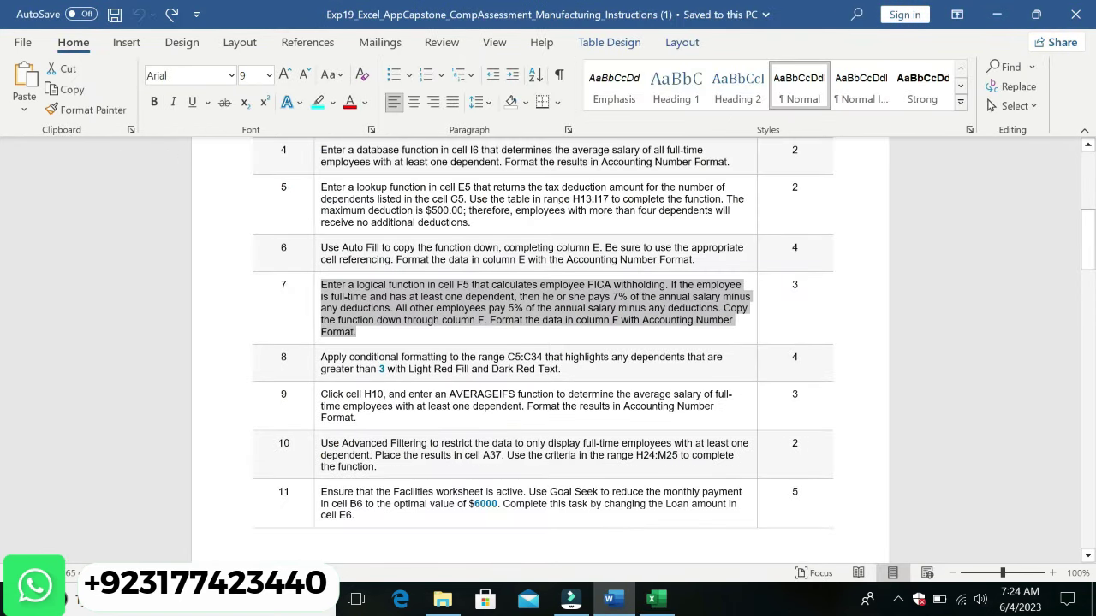
click(599, 418)
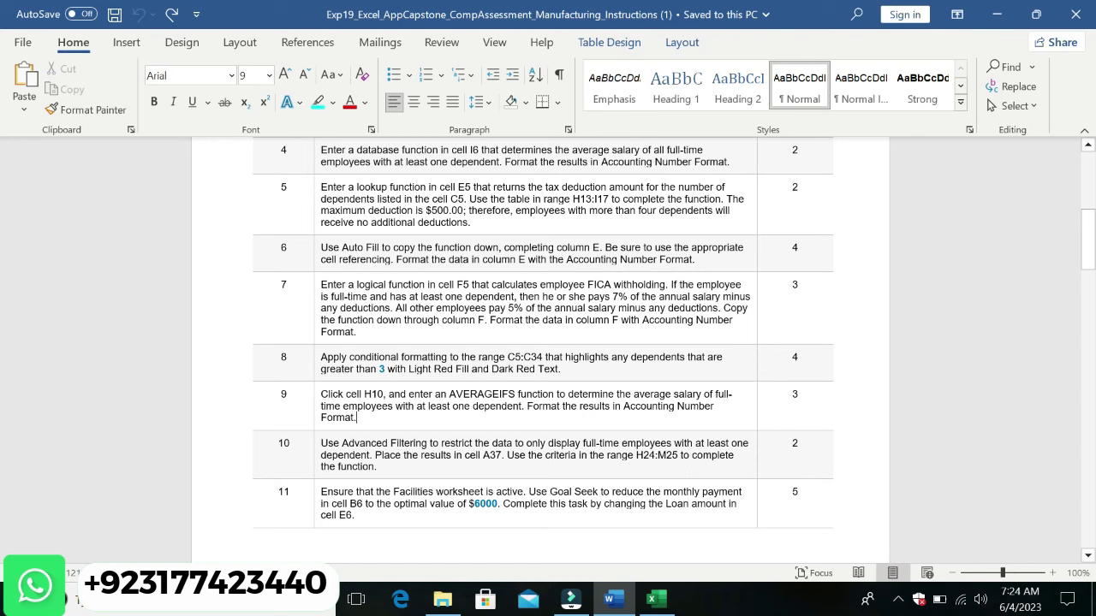
Step: Make step 8 14 pt with cyan highlighting and mark its C5:C34 range
triple_click(321, 360)
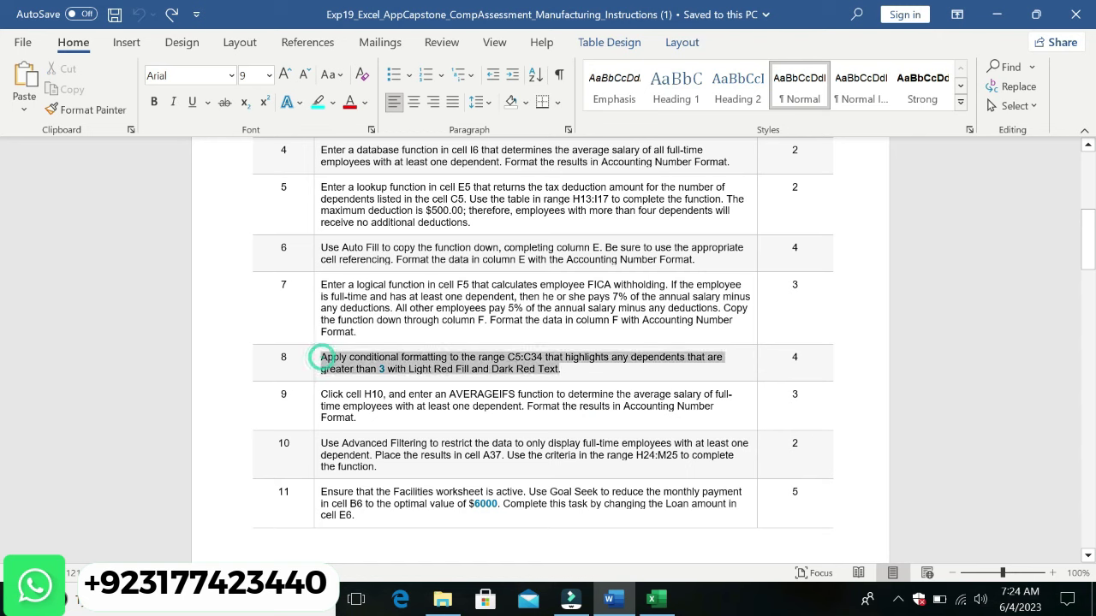
click(675, 328)
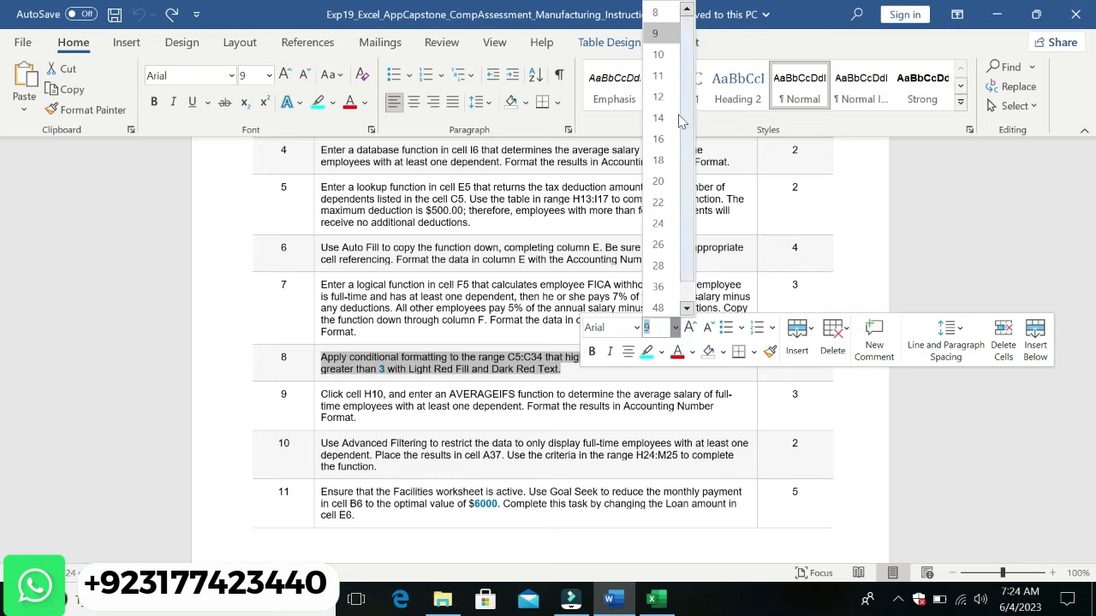
click(672, 117)
click(633, 376)
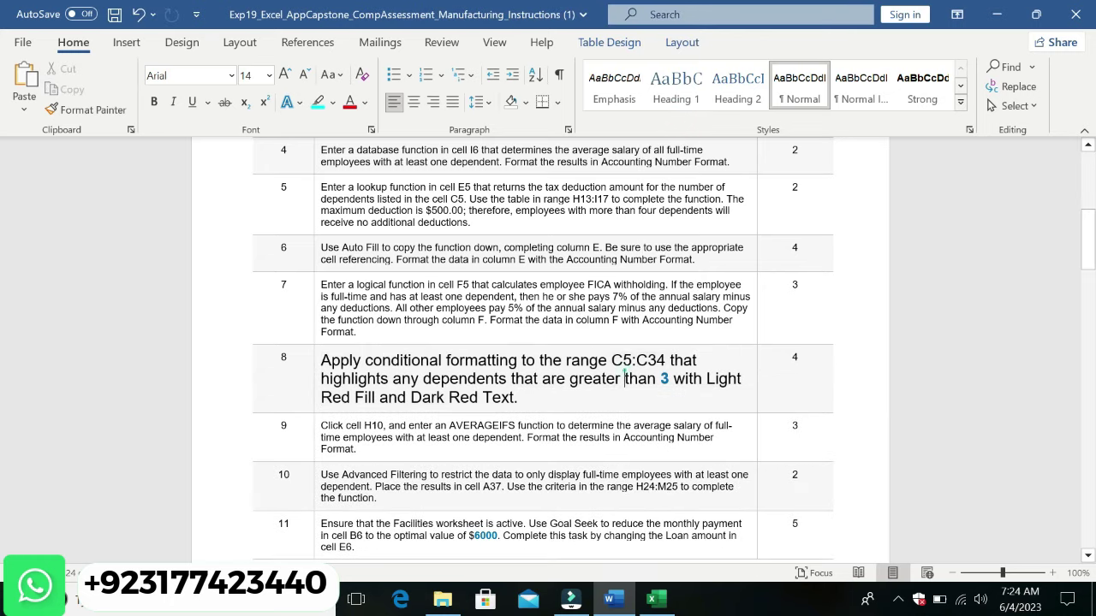
triple_click(325, 360)
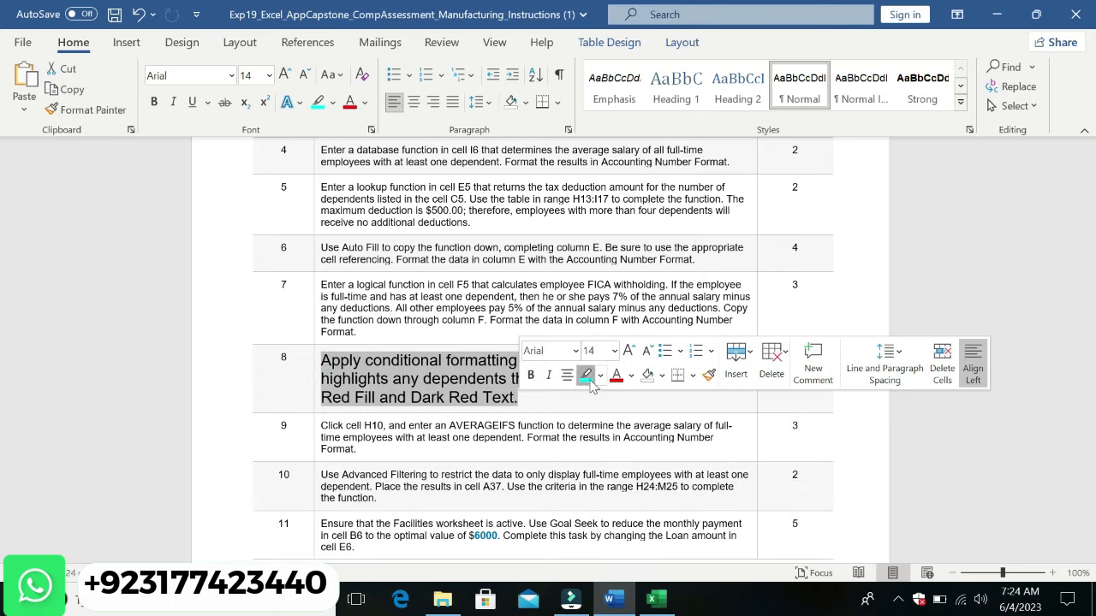
click(587, 375)
click(511, 439)
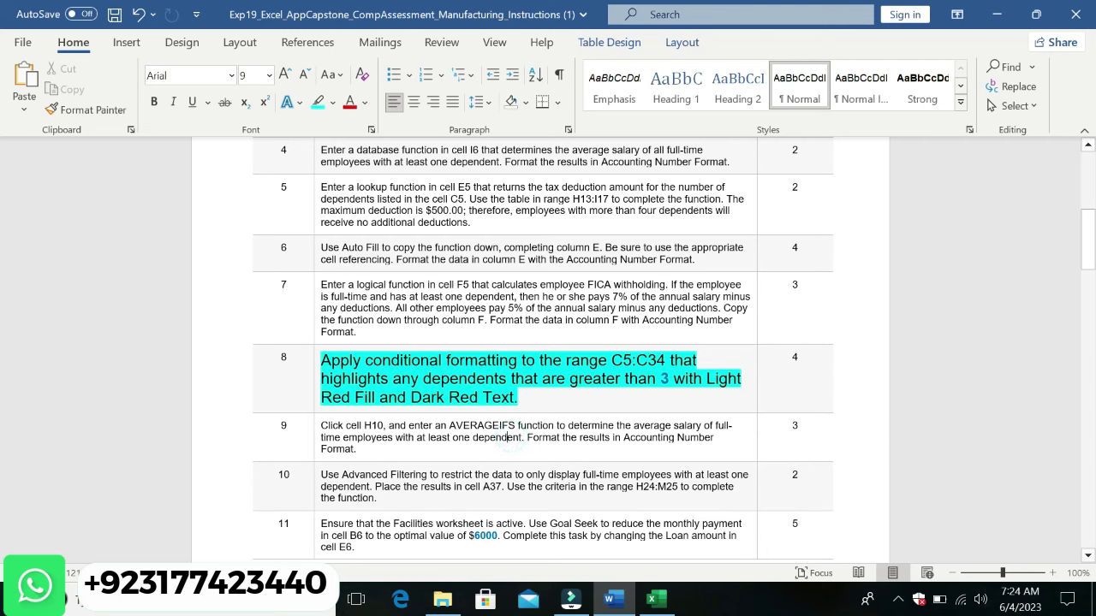
drag(611, 360, 665, 361)
key(ctrl+c)
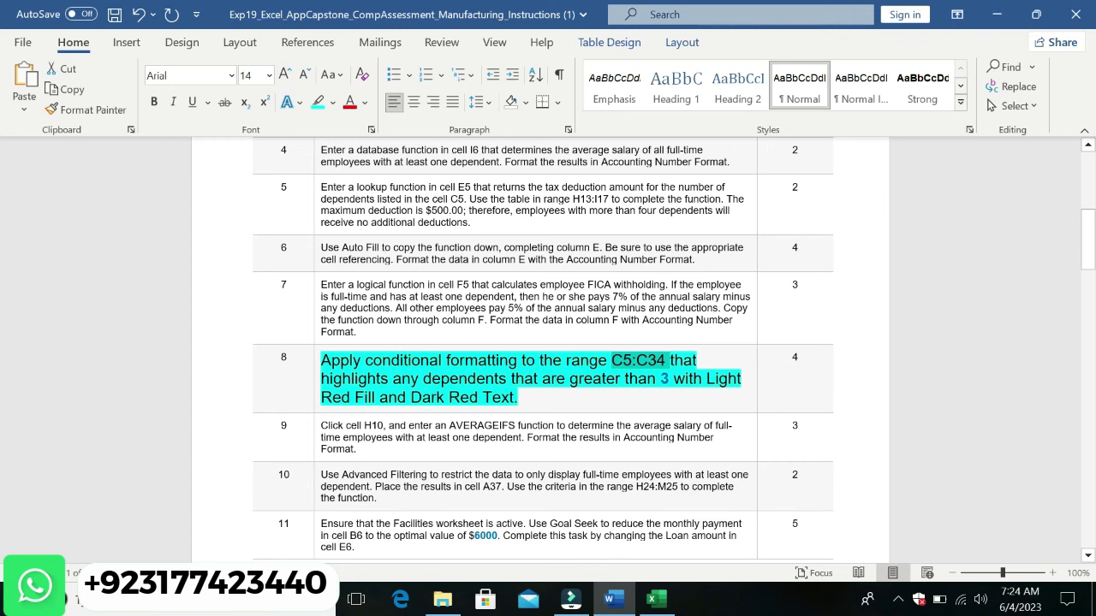
click(652, 599)
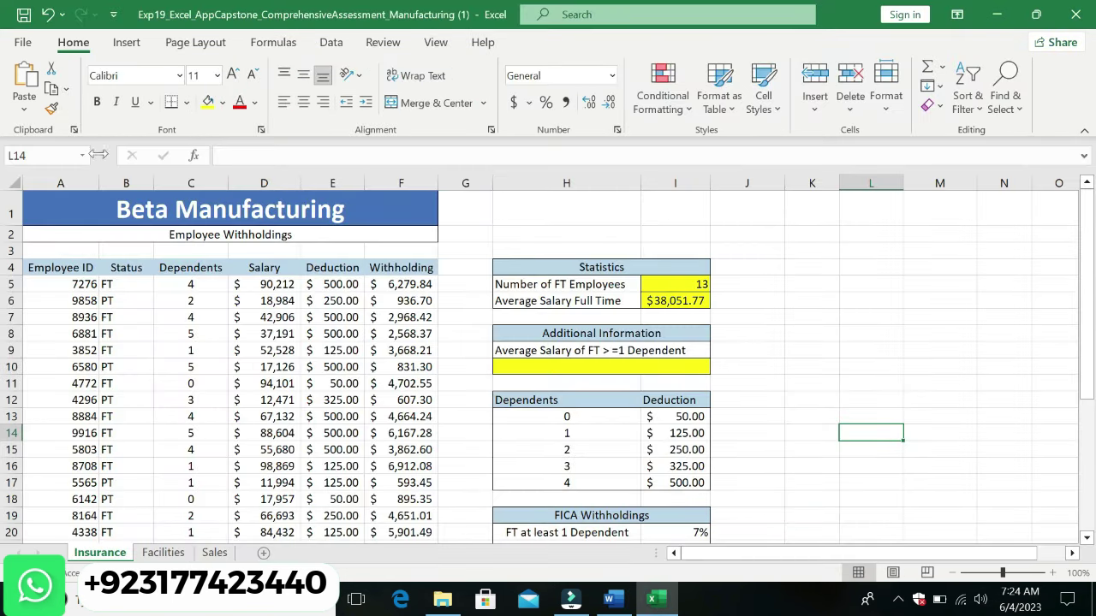
Step: Select C5:C34 and start a Greater Than highlight rule, clearing the default 2.5
key(ctrl+v)
key(Return)
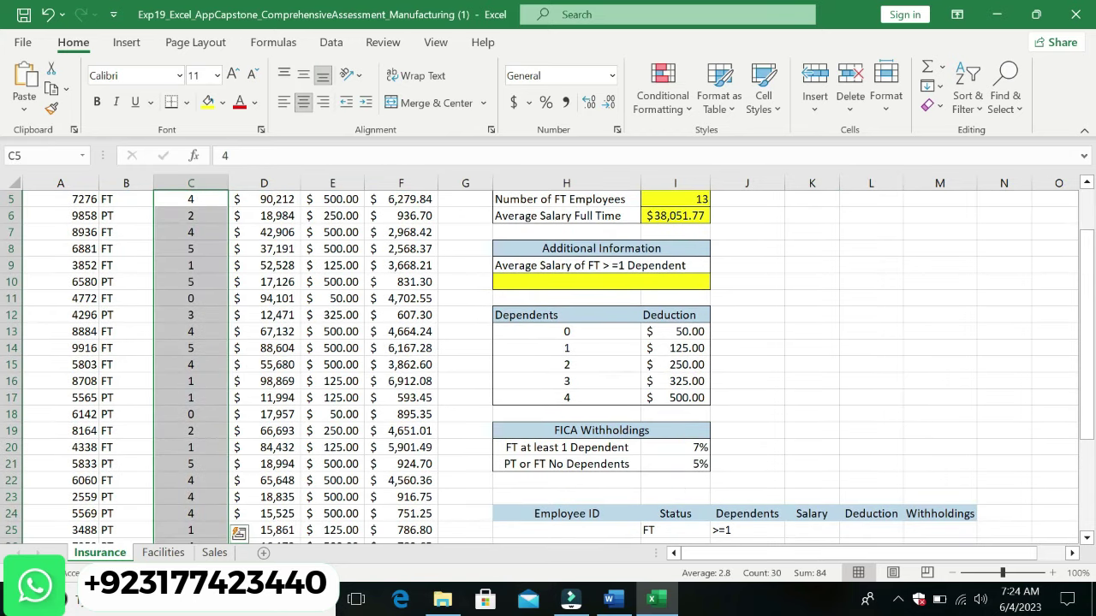
click(690, 110)
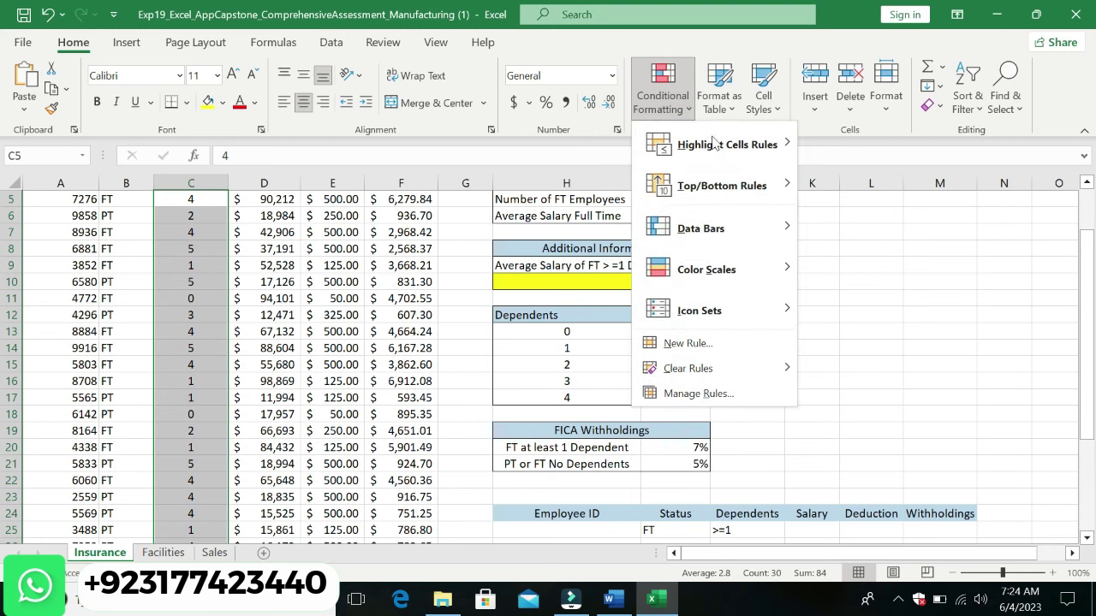
mouse_move(726, 144)
click(878, 146)
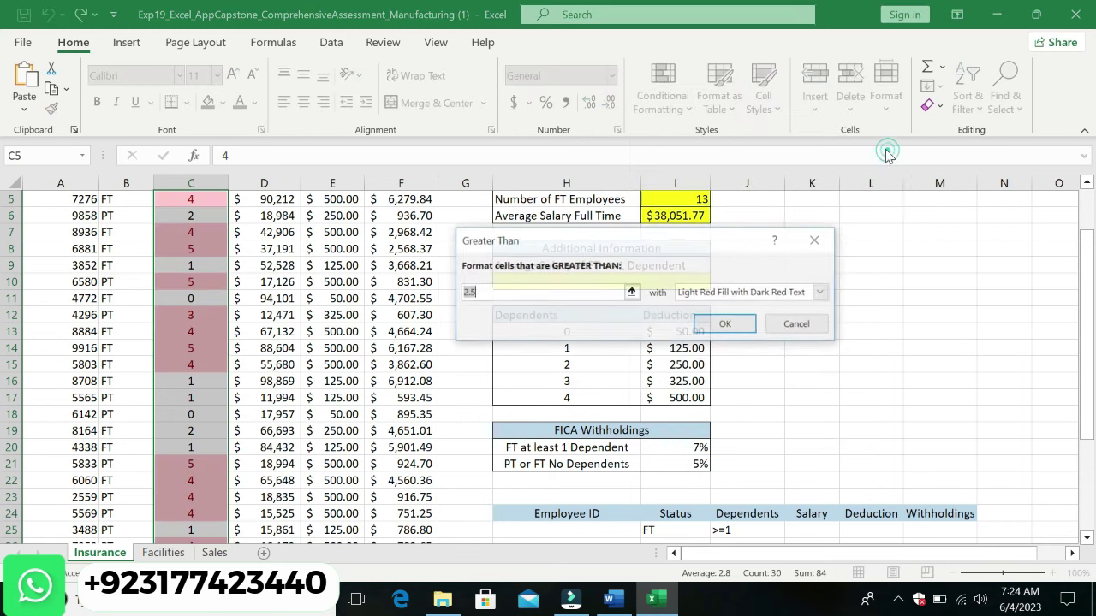
click(540, 291)
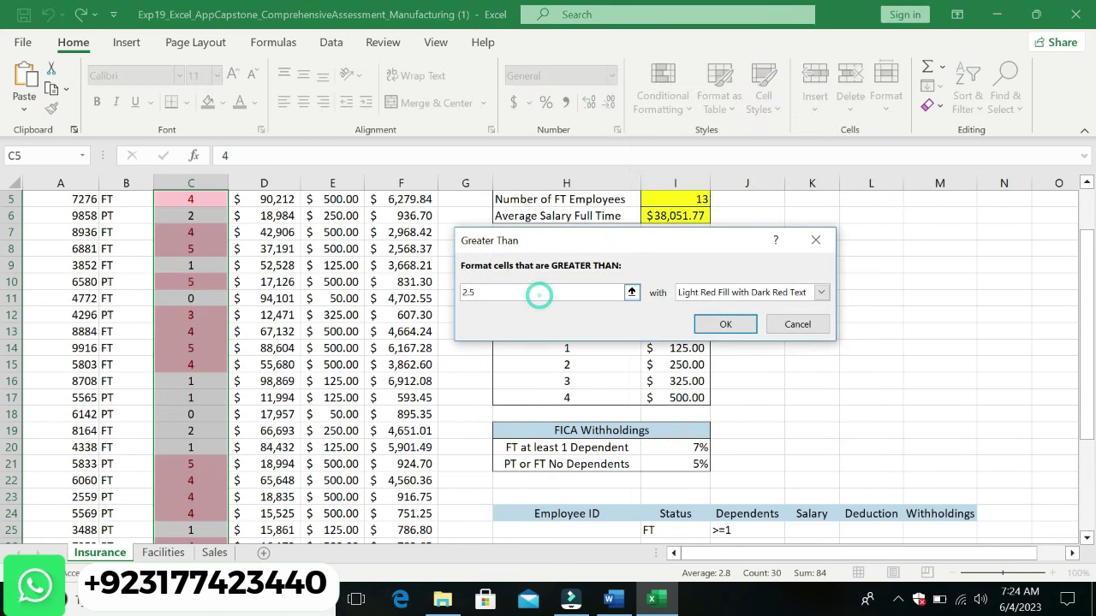
key(BackSpace)
key(BackSpace)
Step: Finish the rule as greater than 3 with Light Red Fill with Dark Red Text
click(609, 599)
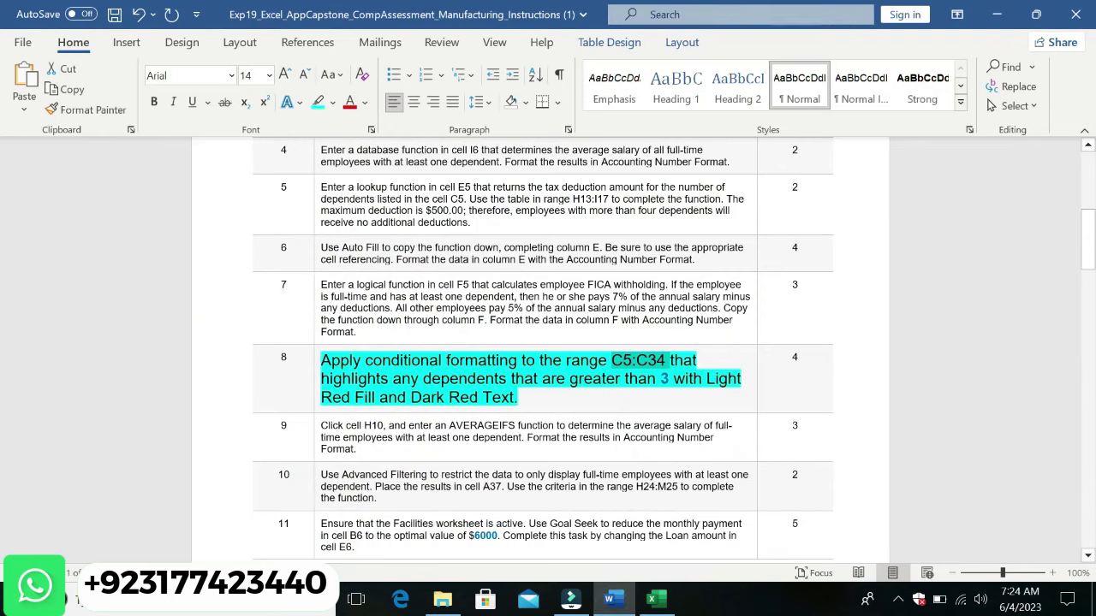
drag(570, 379, 589, 394)
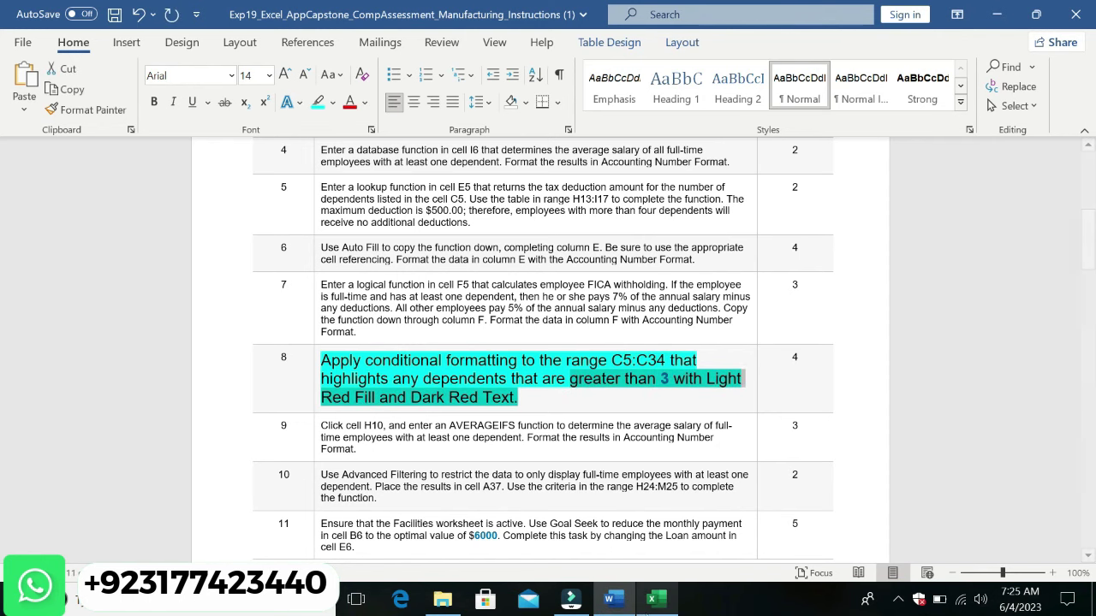
click(650, 599)
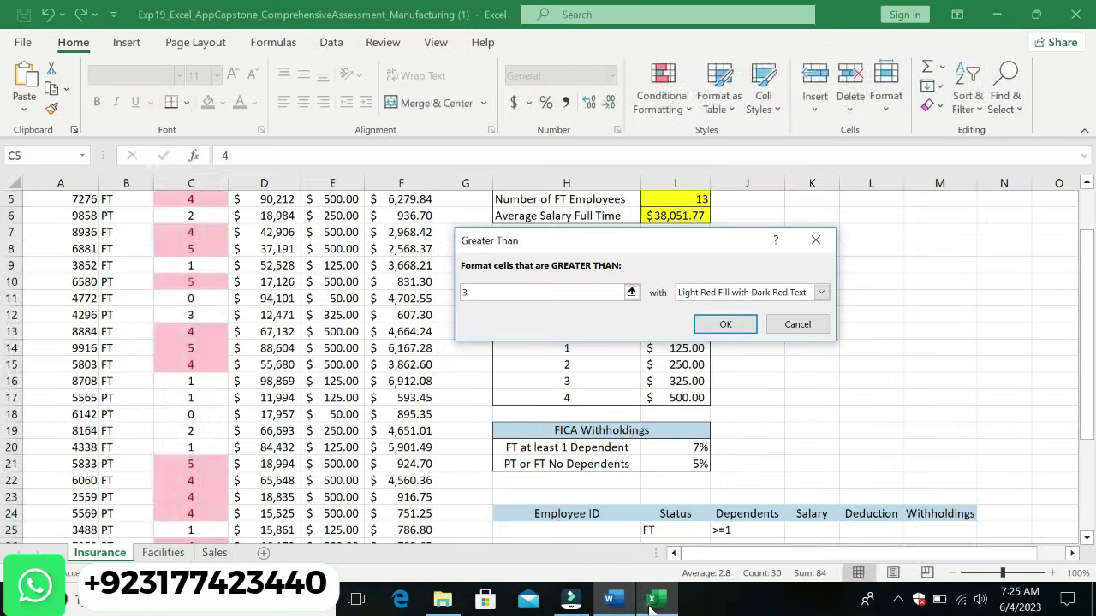
click(820, 293)
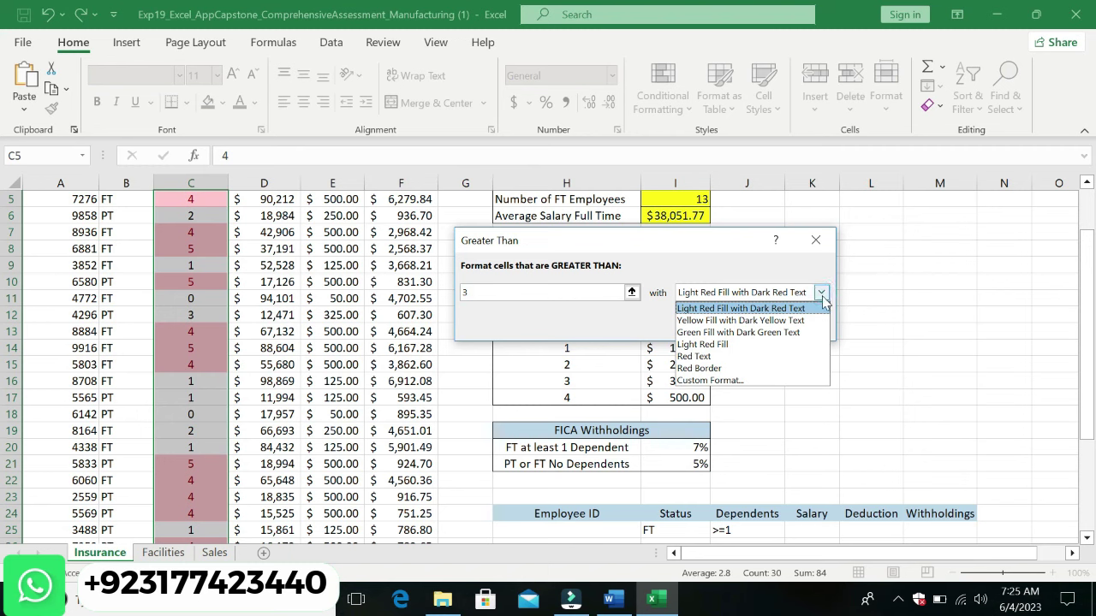
click(608, 599)
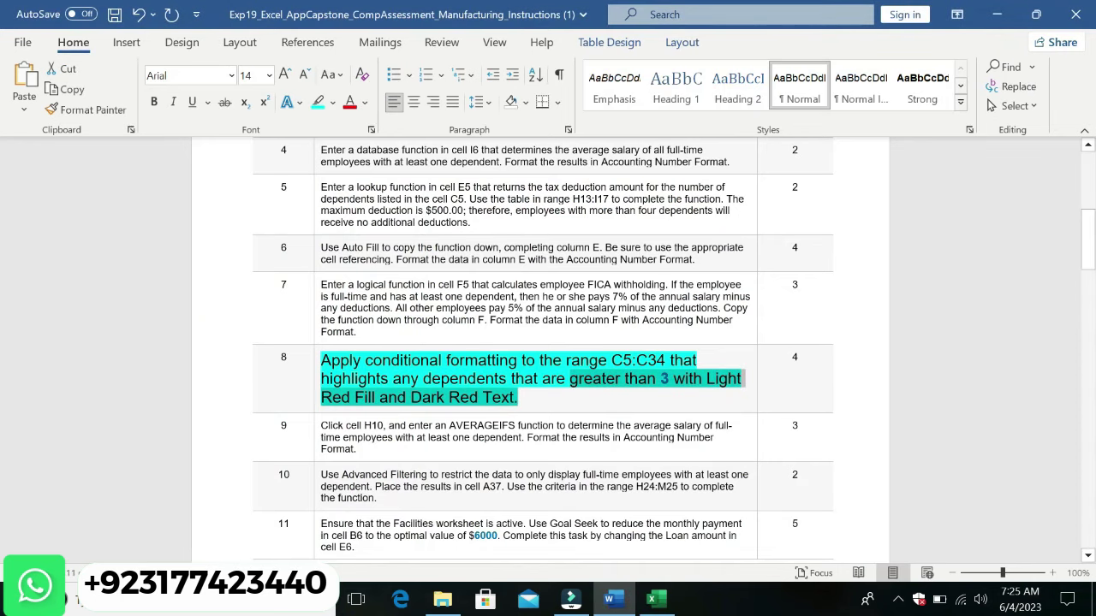
click(650, 599)
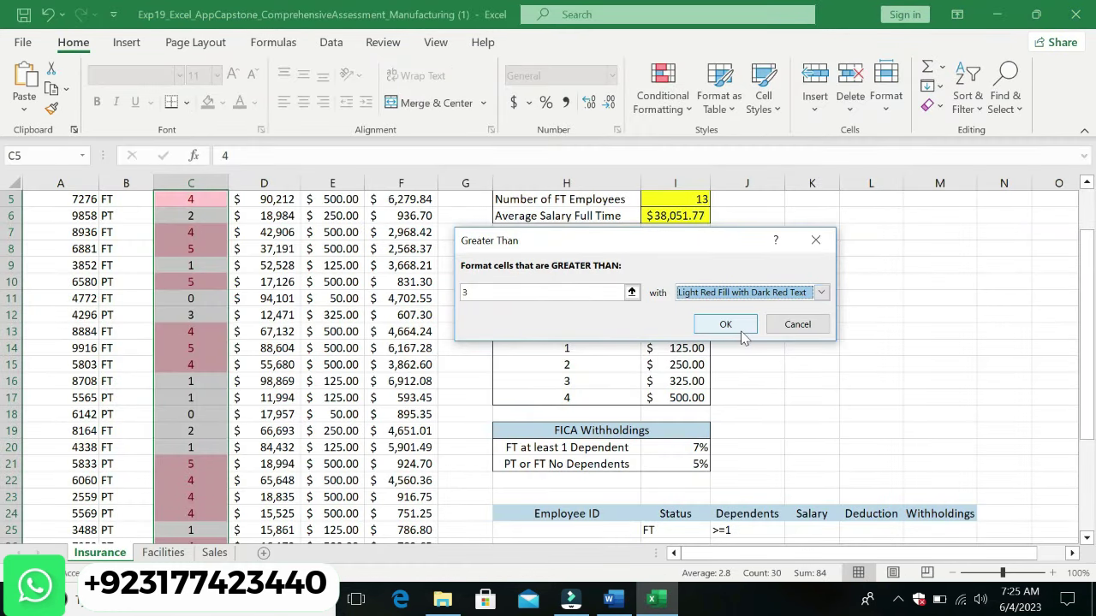
click(736, 325)
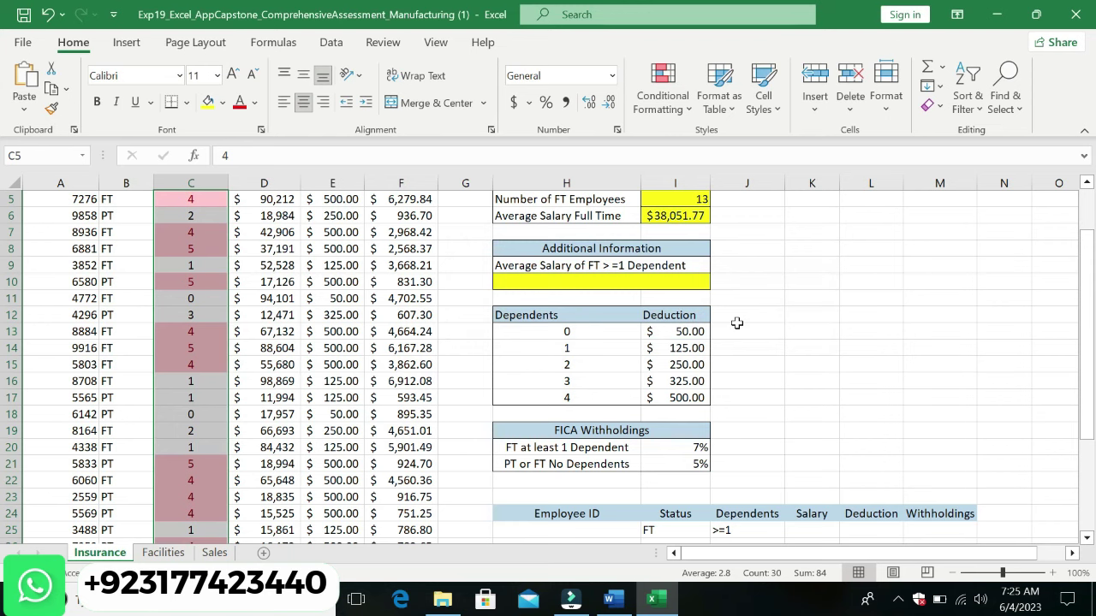
click(736, 325)
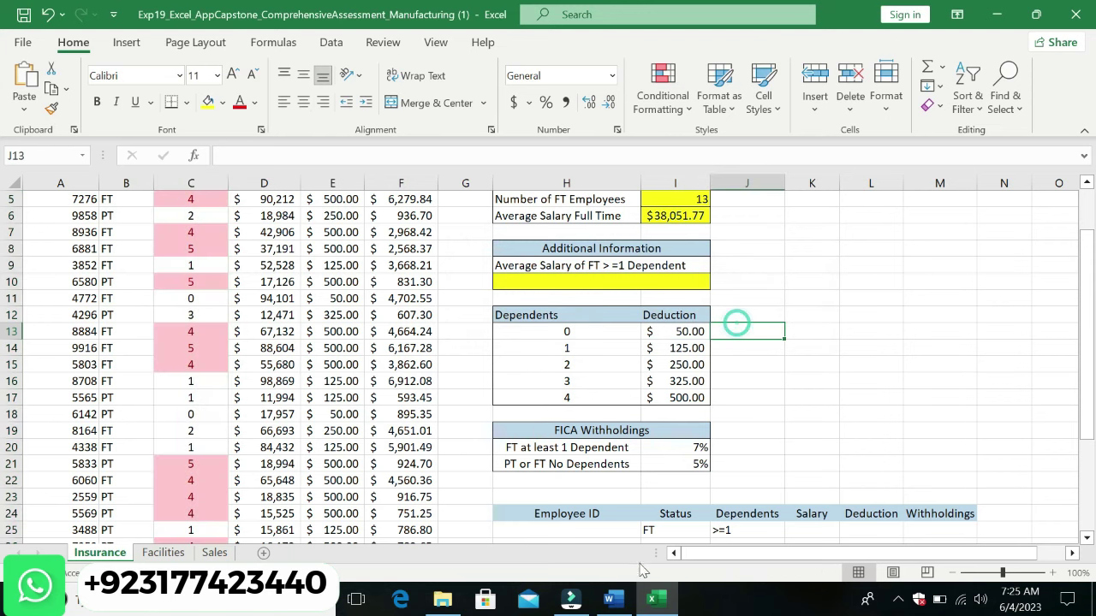
Step: Undo the formatting changes on step 8 in Word, returning it to plain text
click(610, 598)
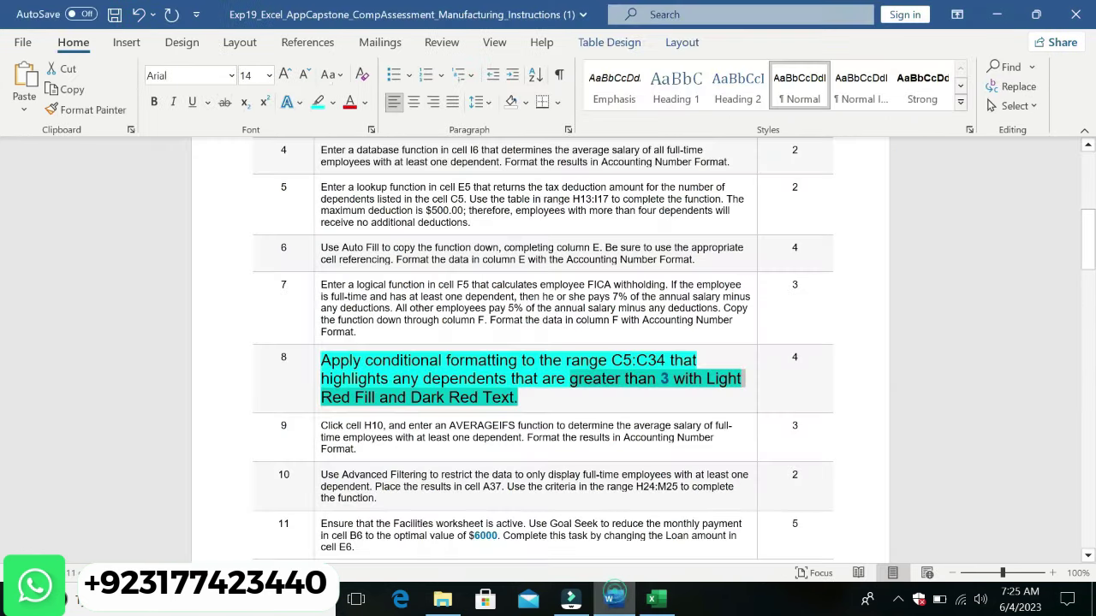
key(ctrl+z)
key(ctrl+z)
click(570, 407)
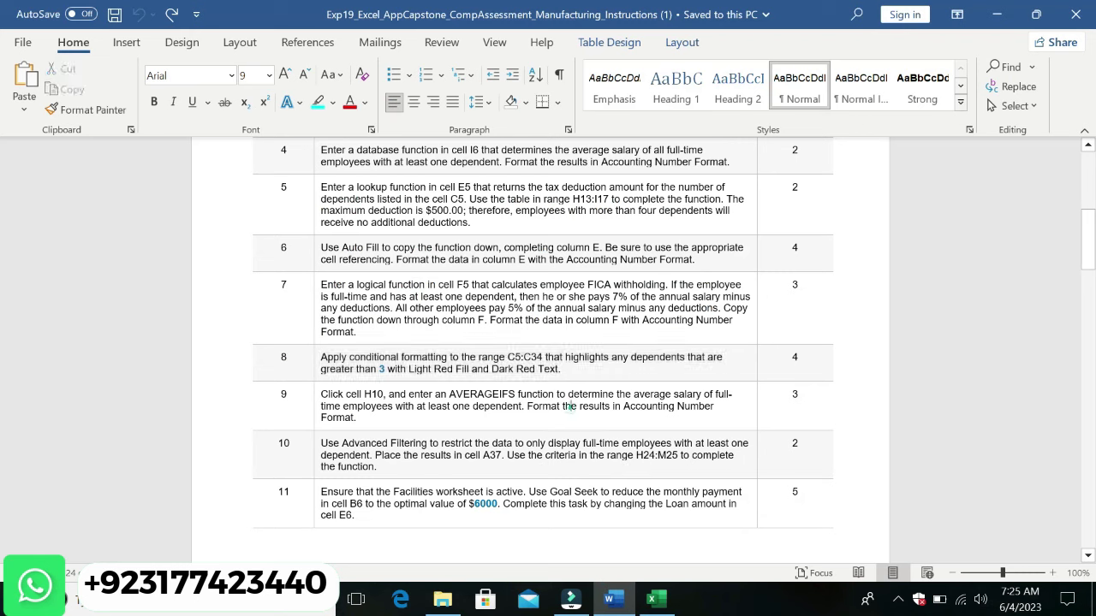
Step: Set step 9's AVERAGEIFS instruction paragraph to 14 pt font size
triple_click(321, 394)
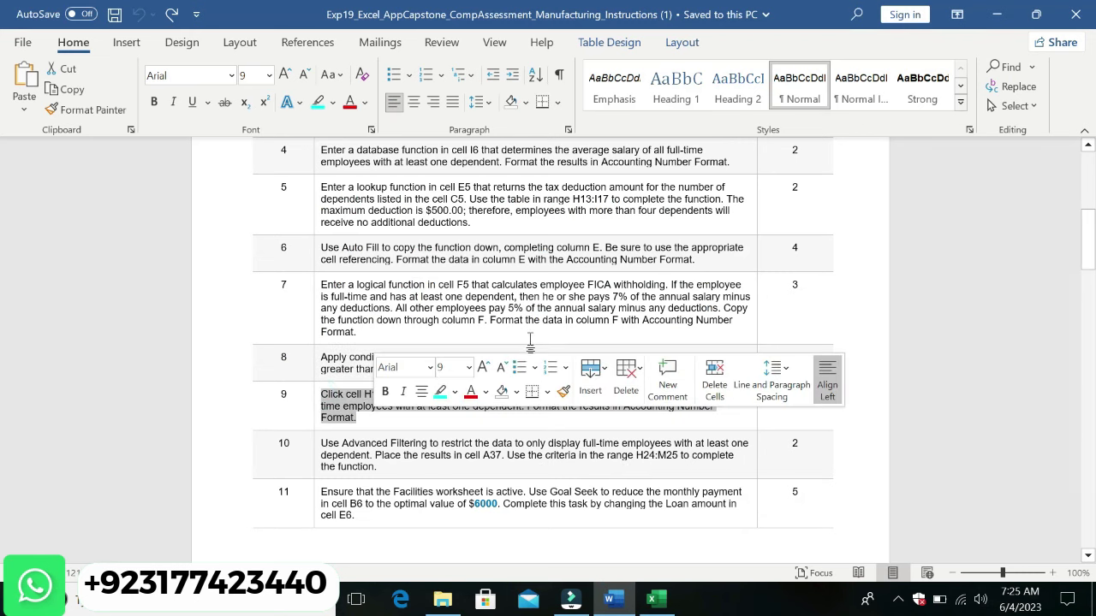
click(468, 367)
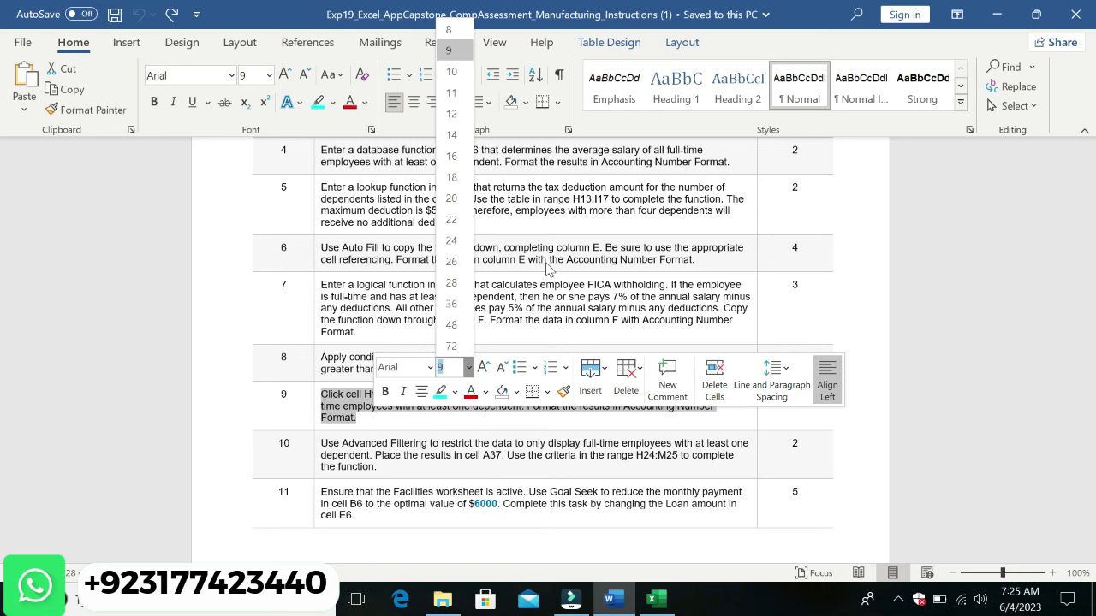
key(Escape)
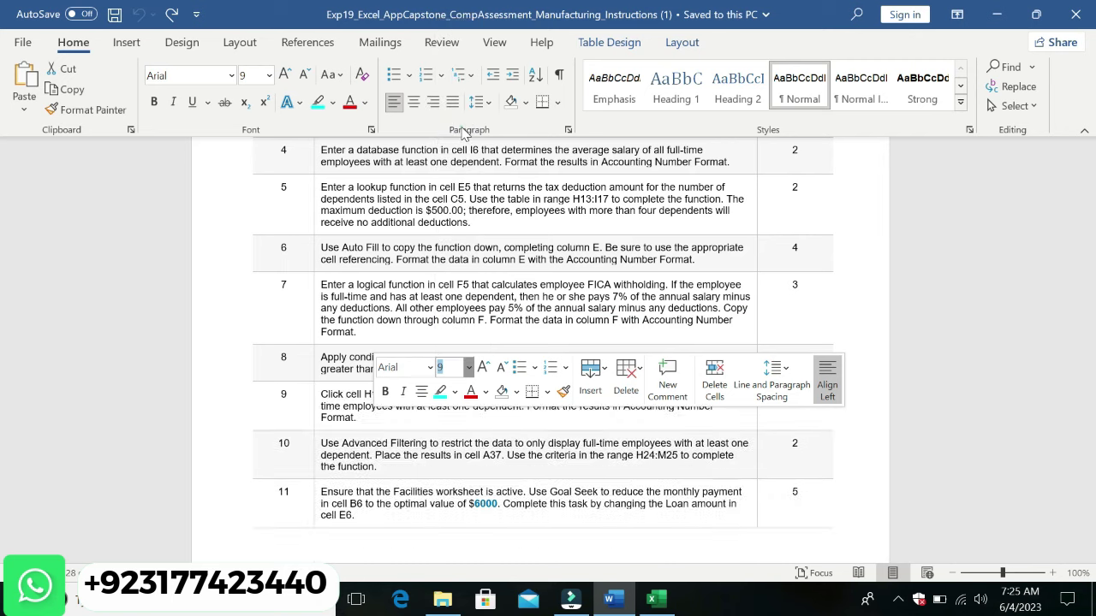
text(14)
key(Return)
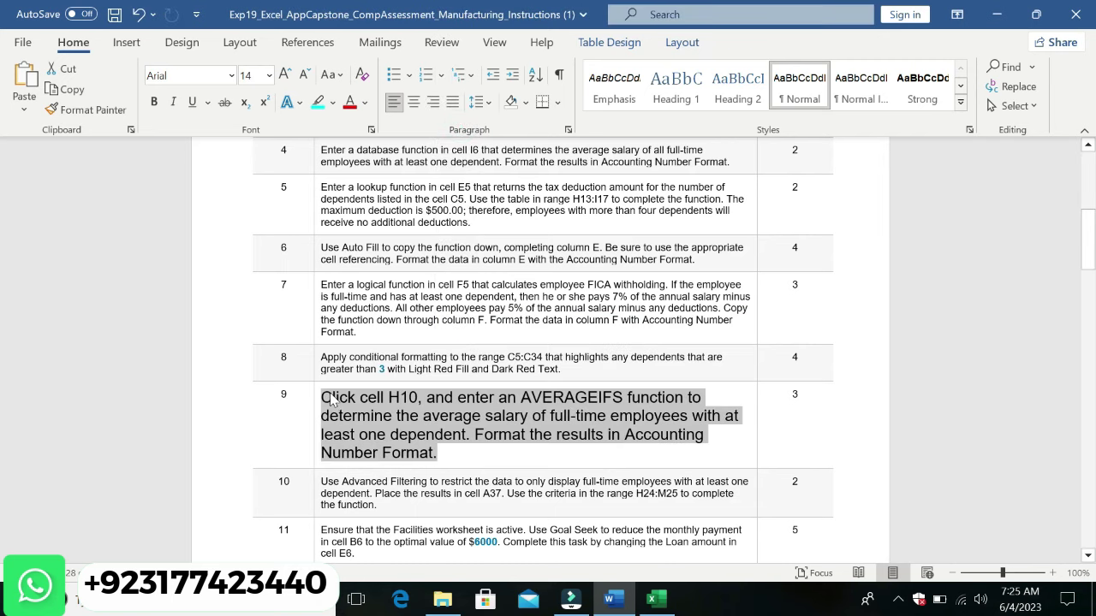
Step: Highlight all of step 9's text in cyan, then select the step 9 table row
click(326, 399)
drag(321, 399, 438, 454)
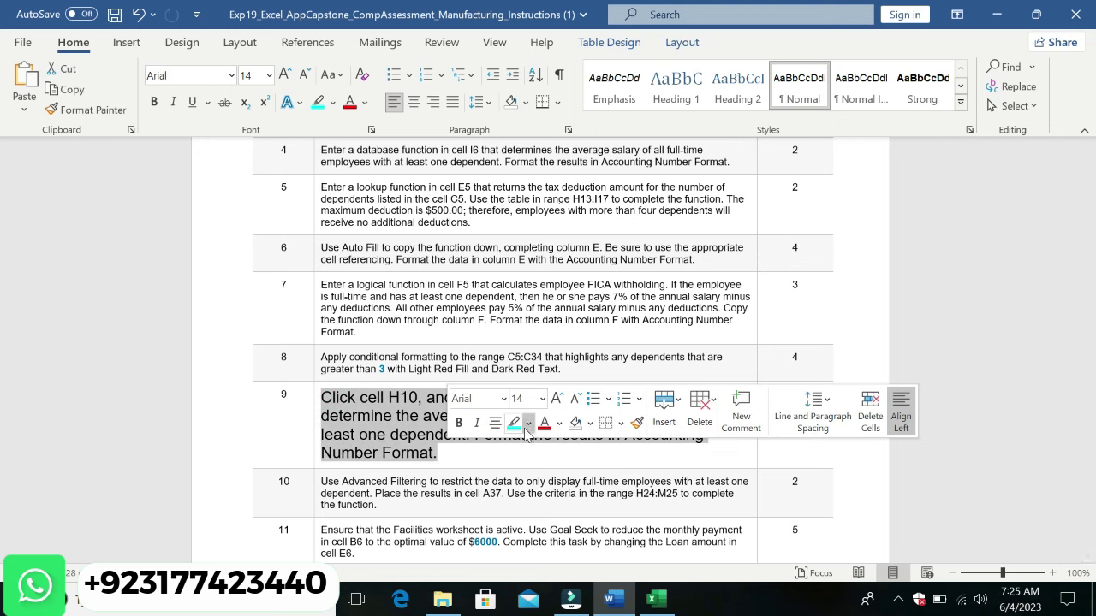
click(514, 423)
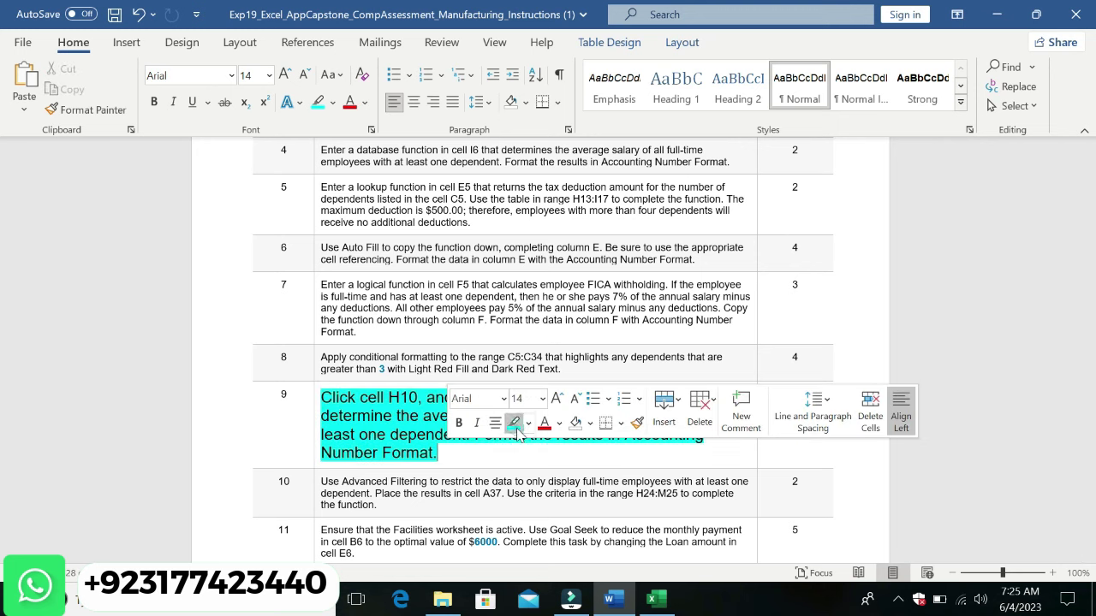
click(182, 391)
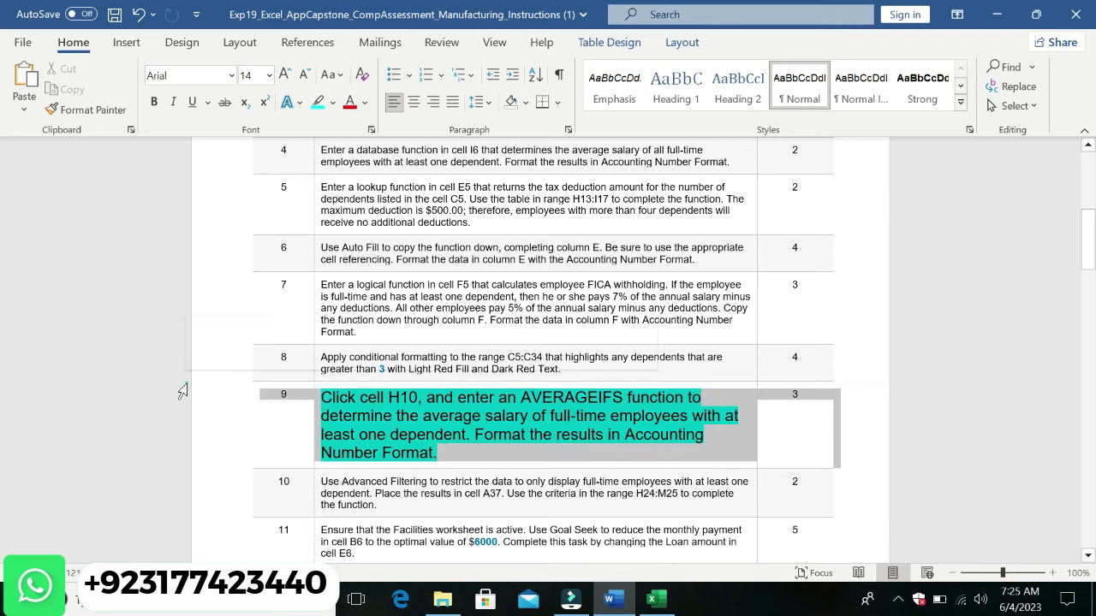
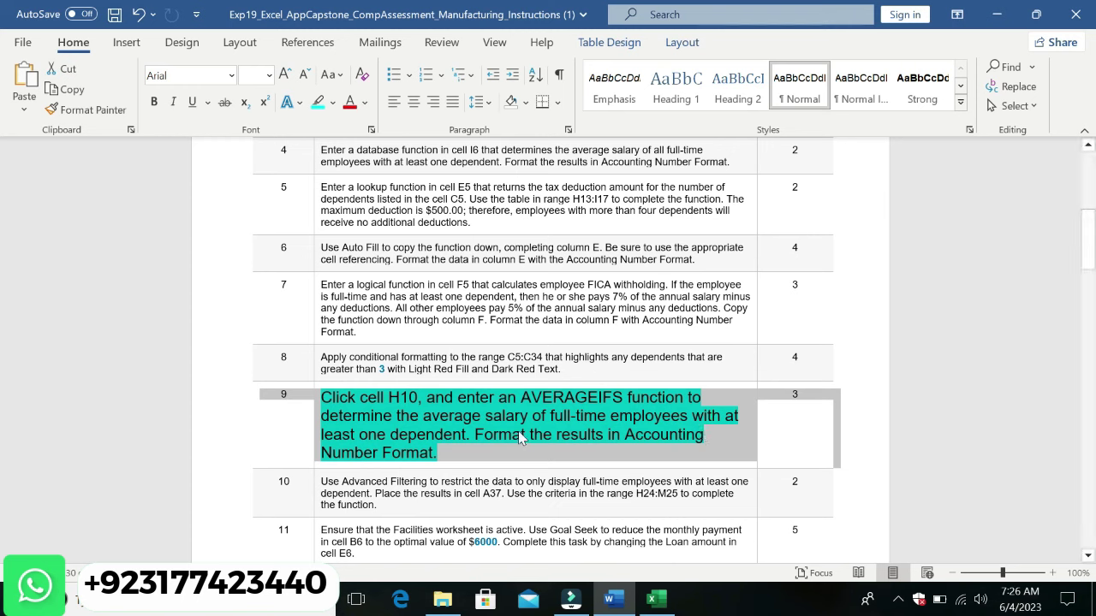
Step: Select step 9's AVERAGEIFS instruction in Word, then return to the Excel Insurance sheet
click(387, 431)
triple_click(323, 398)
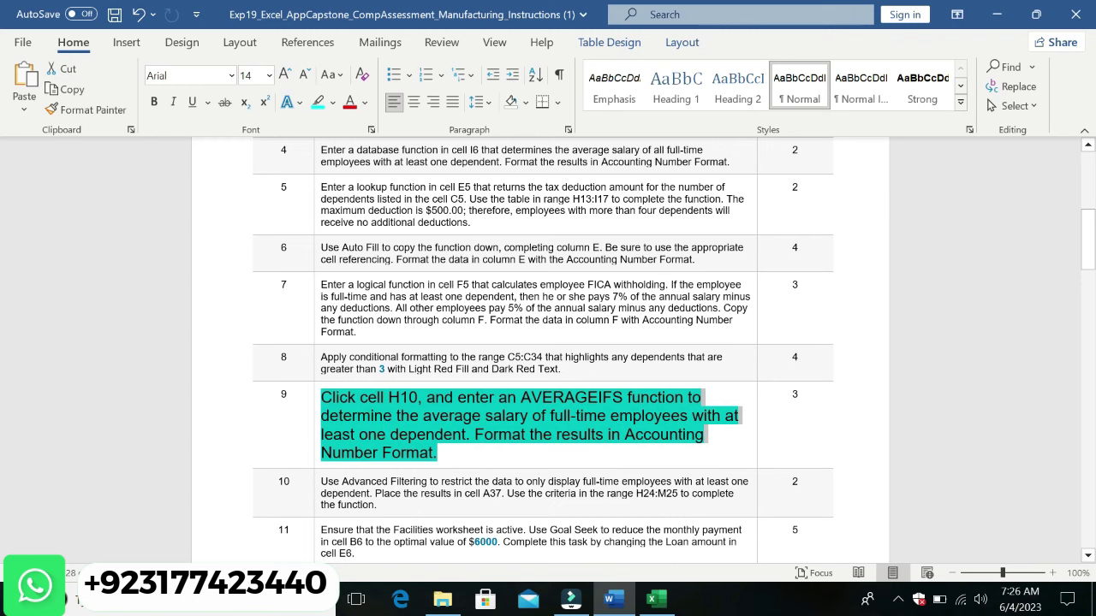
click(652, 599)
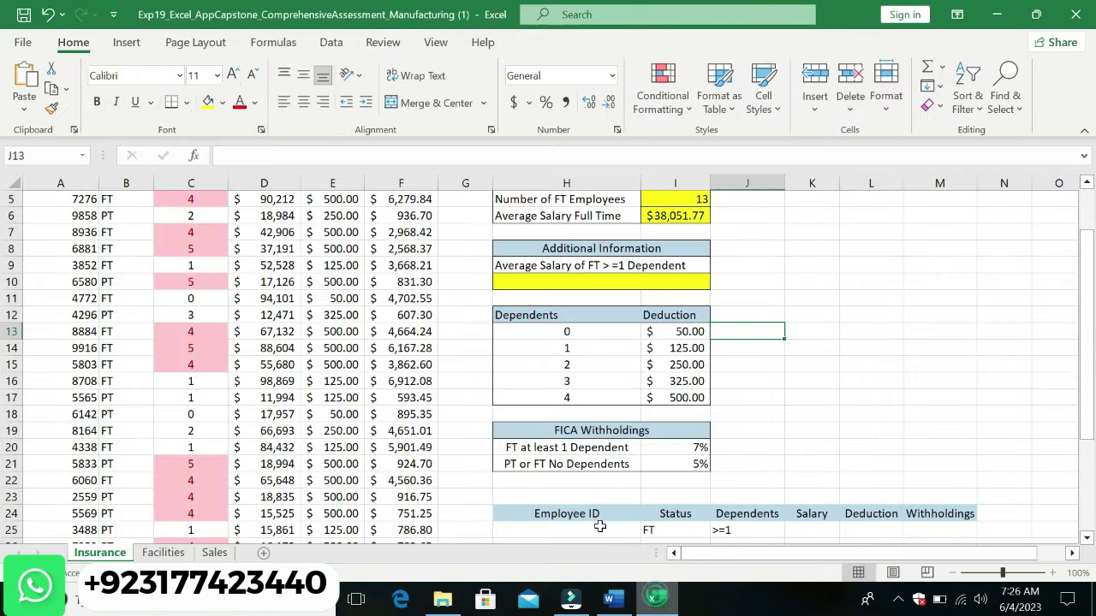
Step: In H10, enter an AVERAGEIF formula over D5:D34 with B5:B34 "FT" and C5:C34 ">=1" criteria
click(614, 278)
click(323, 152)
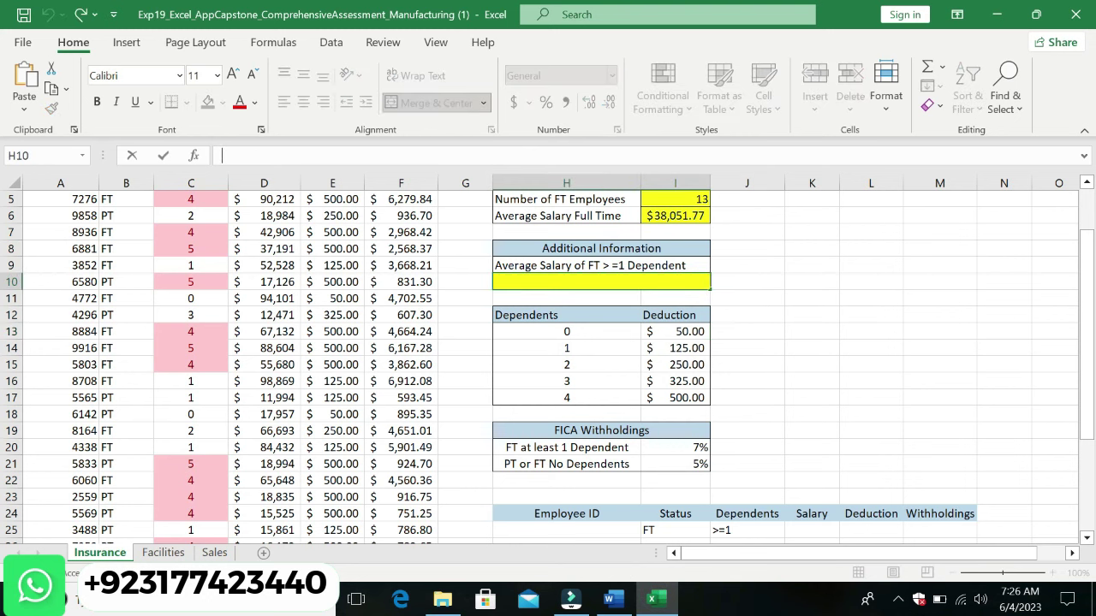
text(=)
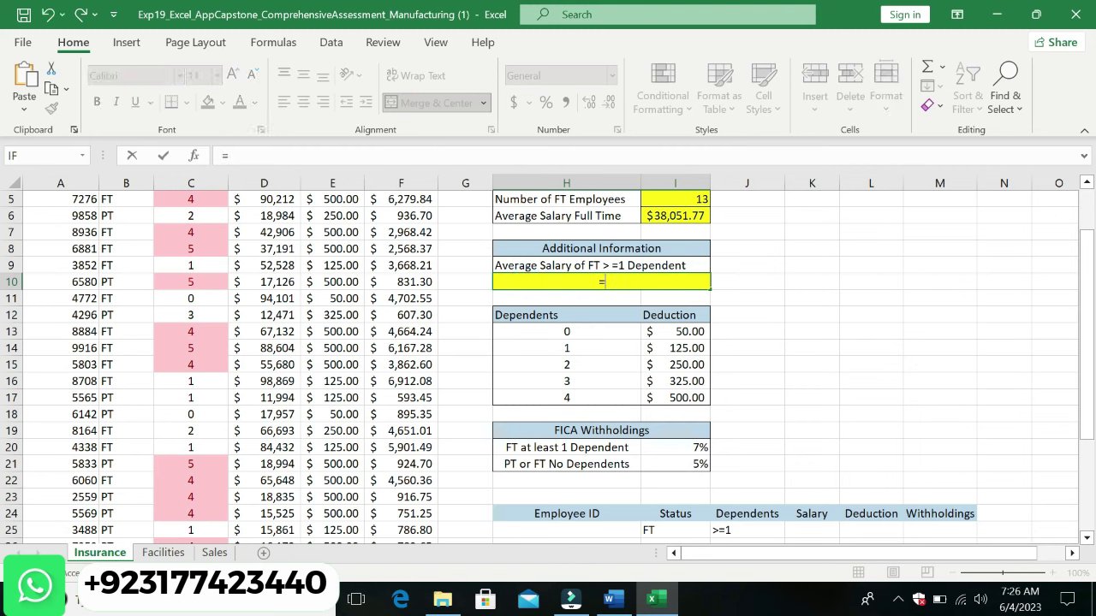
text(A)
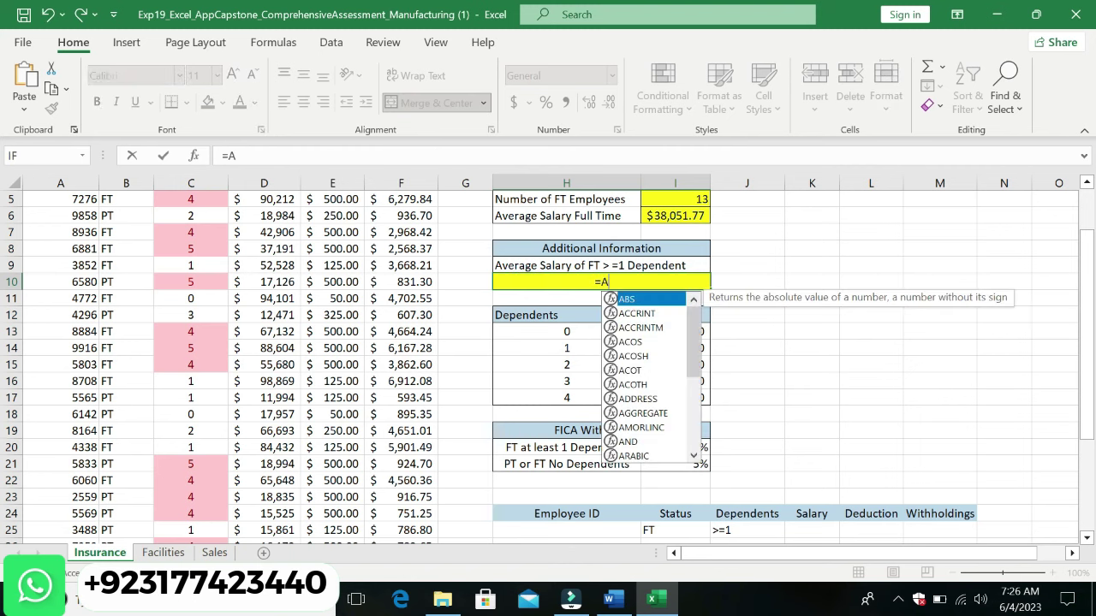
text(V)
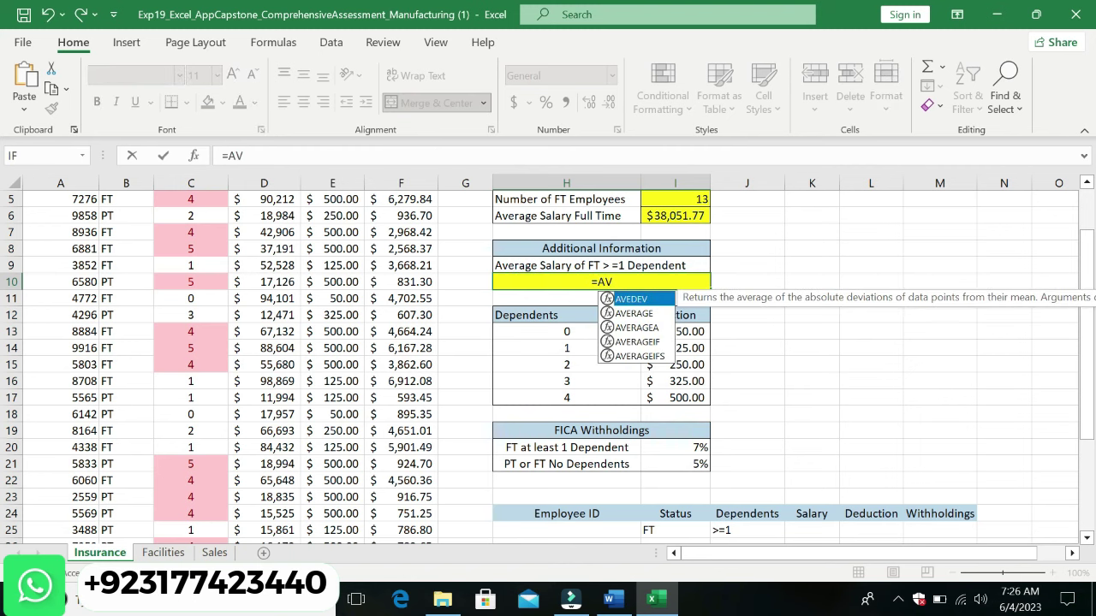
double_click(650, 343)
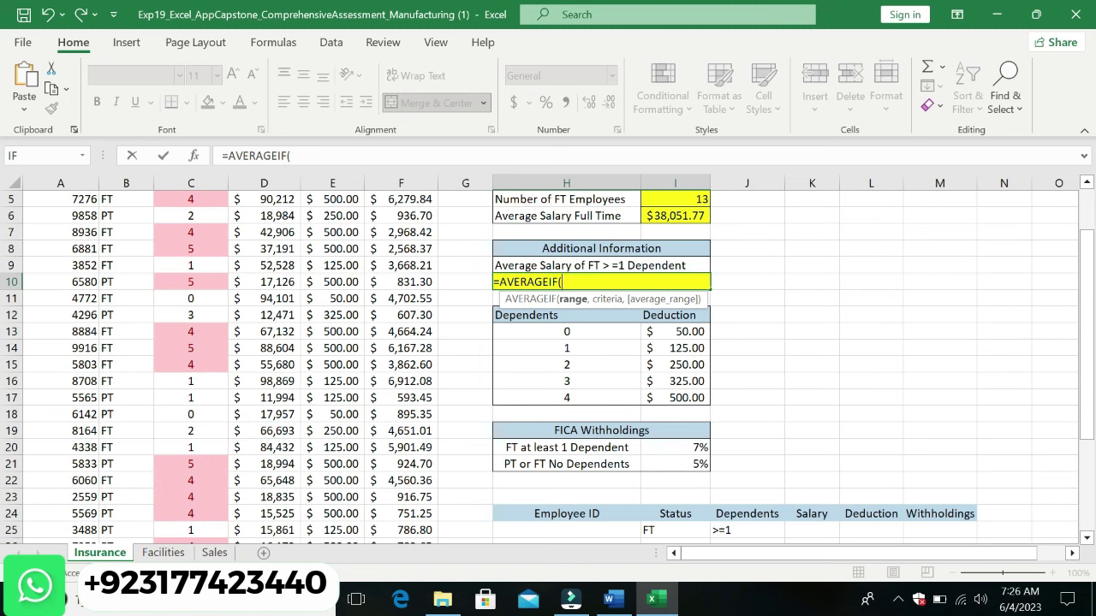
click(608, 599)
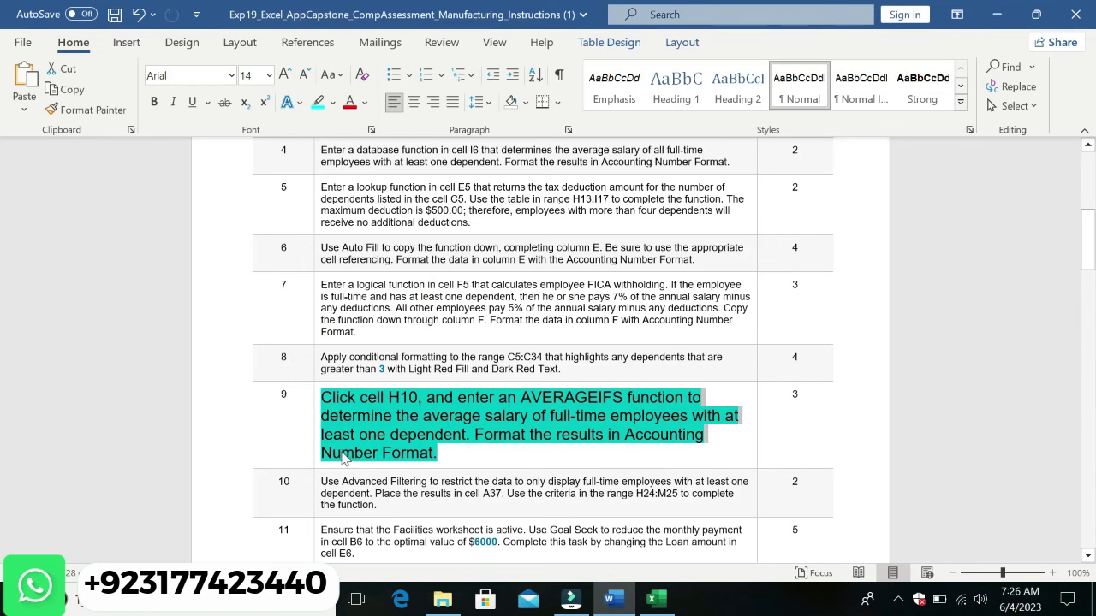
click(651, 599)
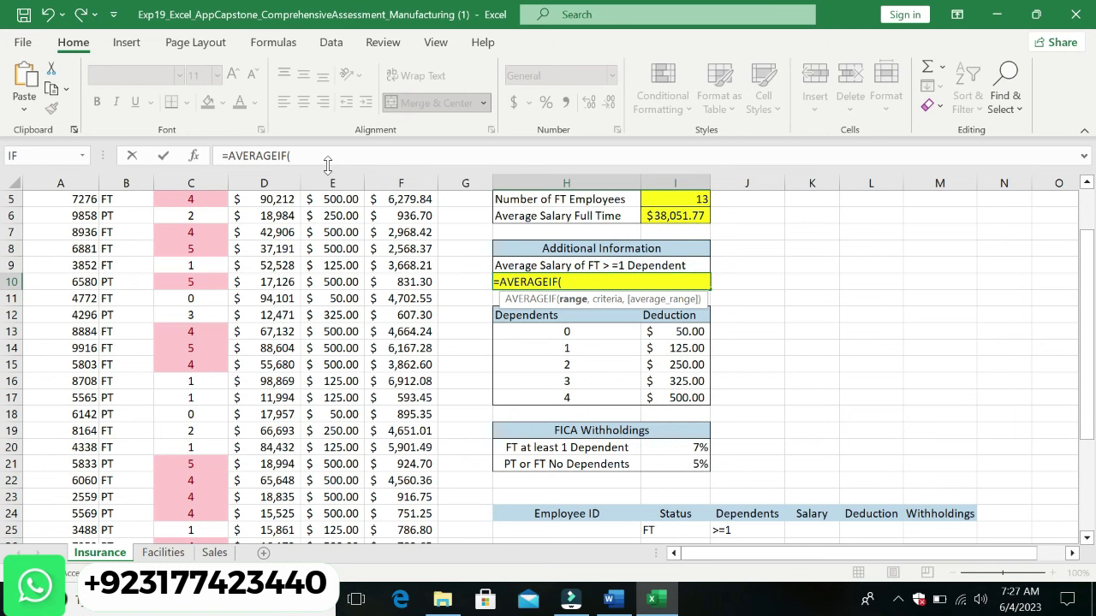
text(D5:)
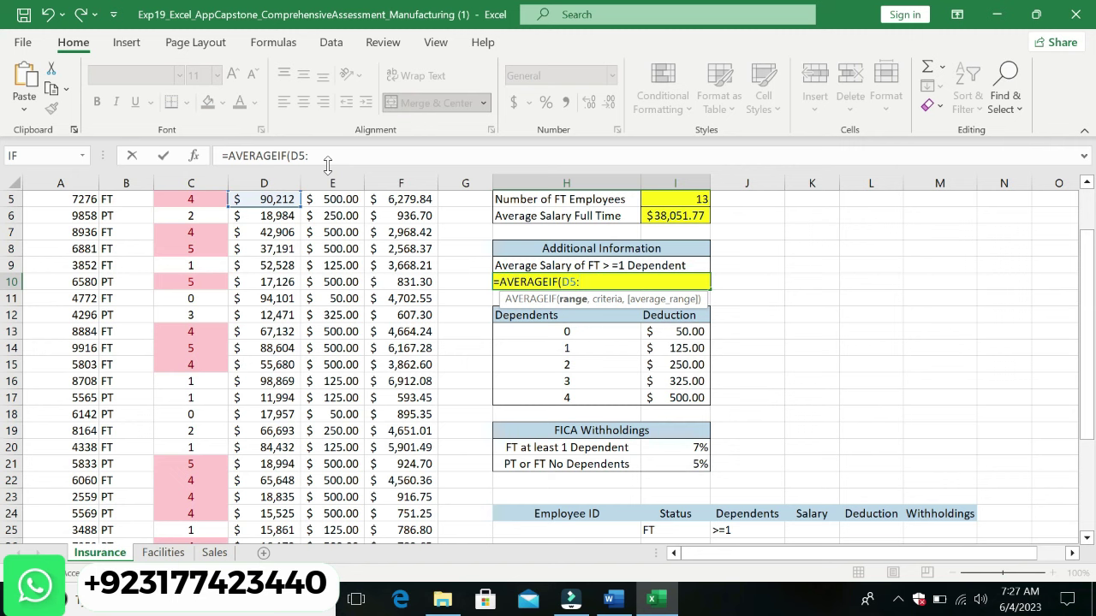
text(D34)
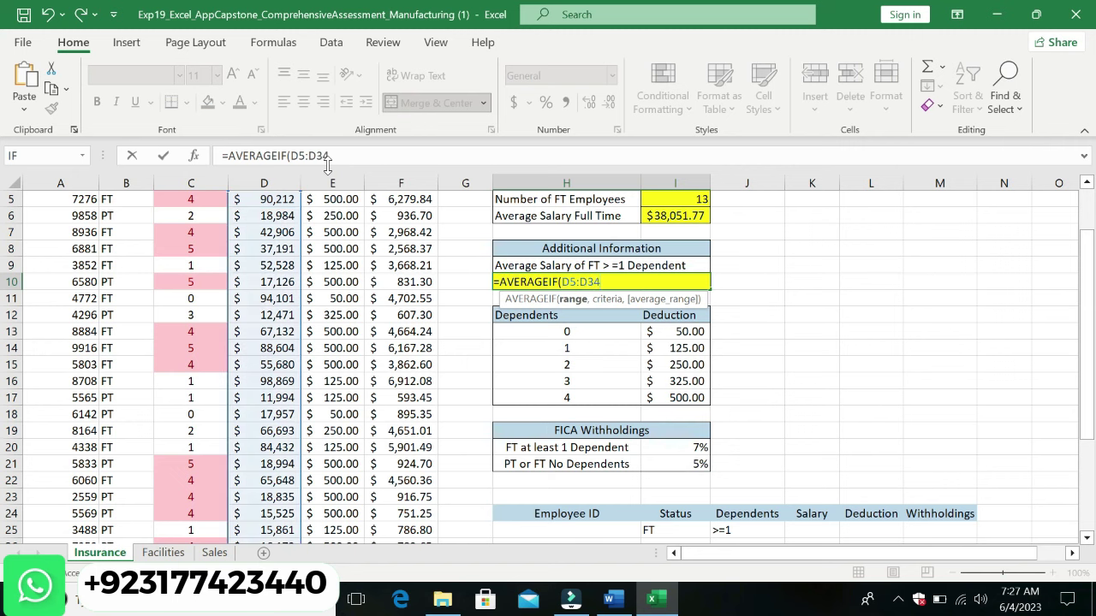
text(,)
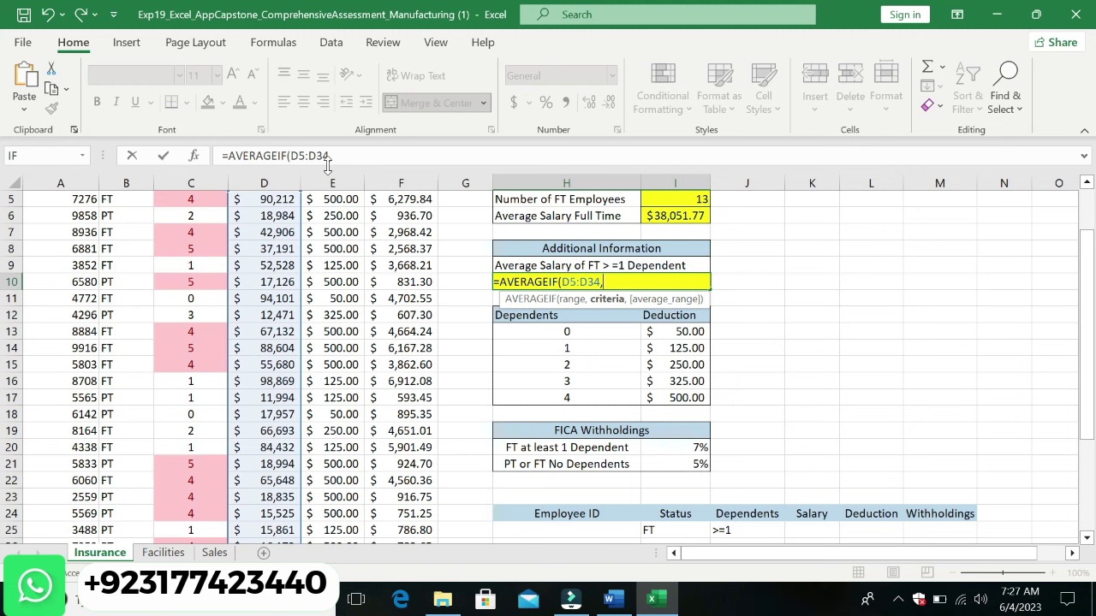
text(B5:)
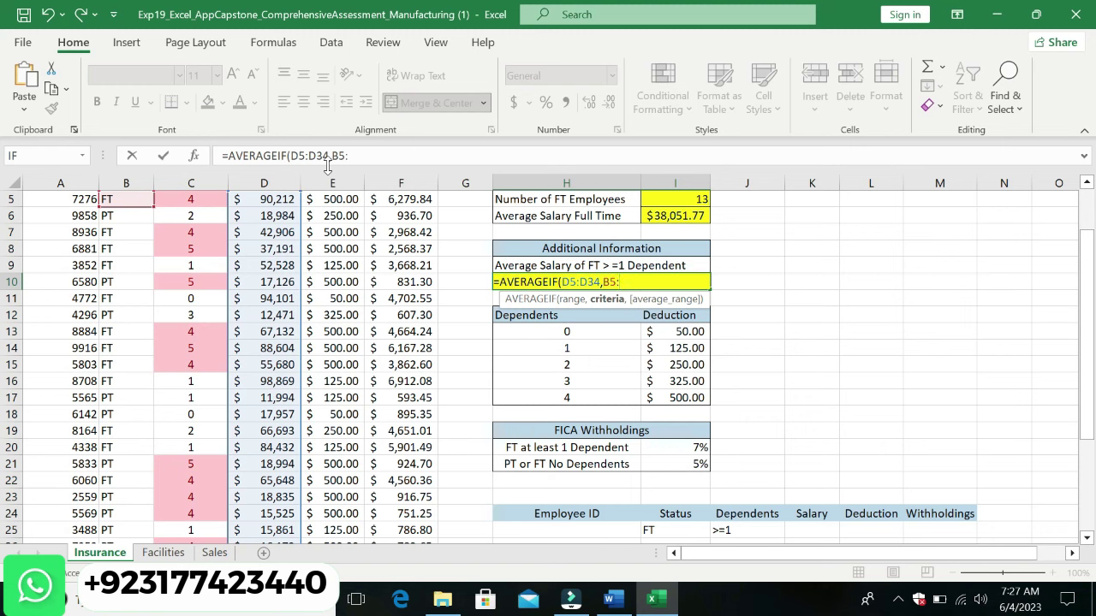
text(B)
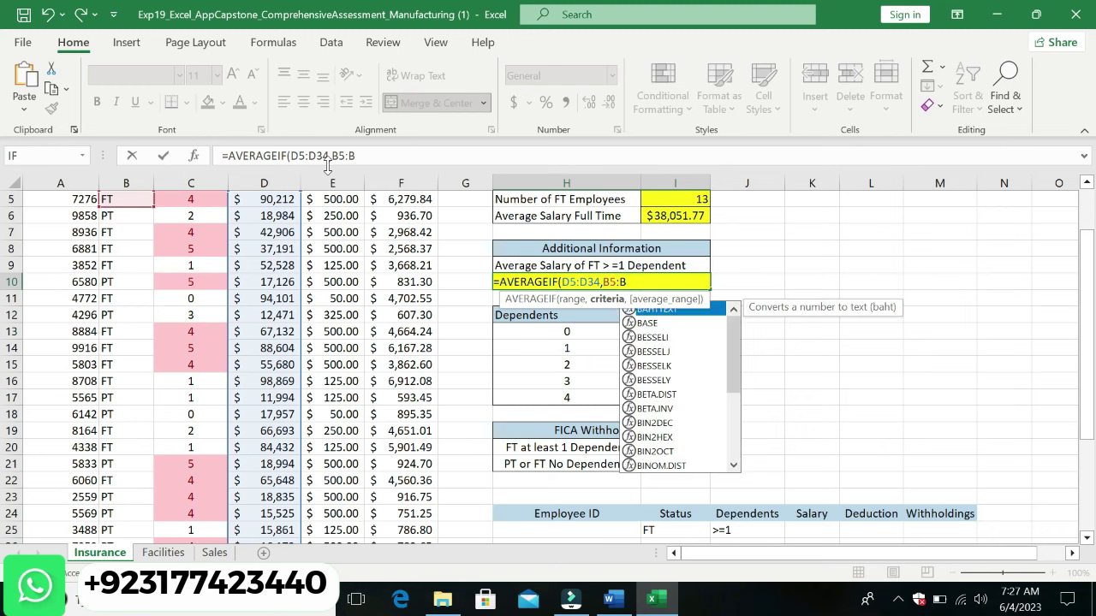
text(34)
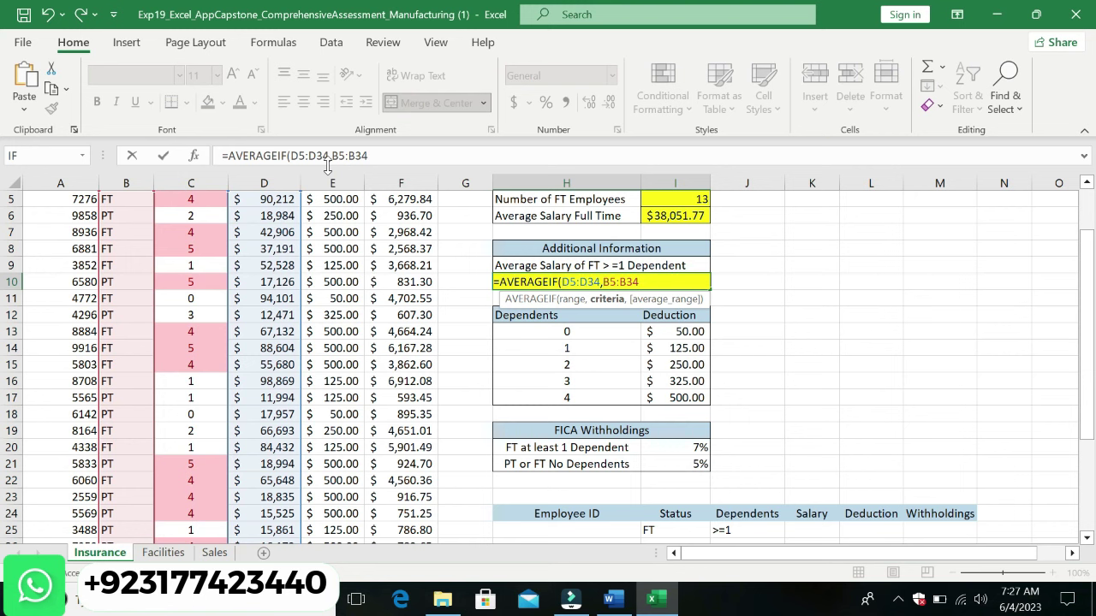
text(,"FT)
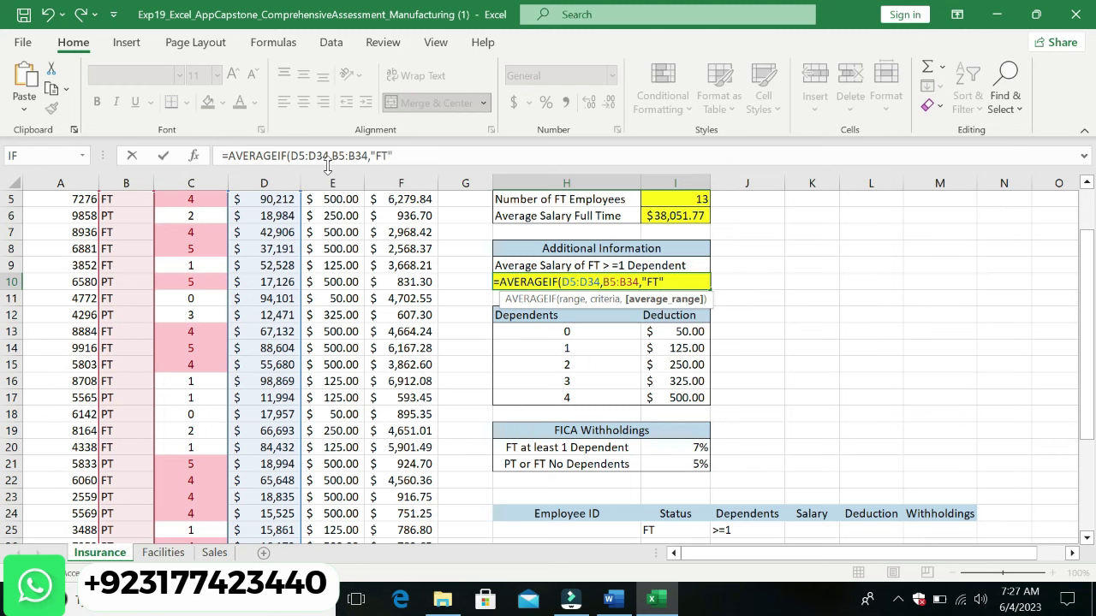
text(,C5:)
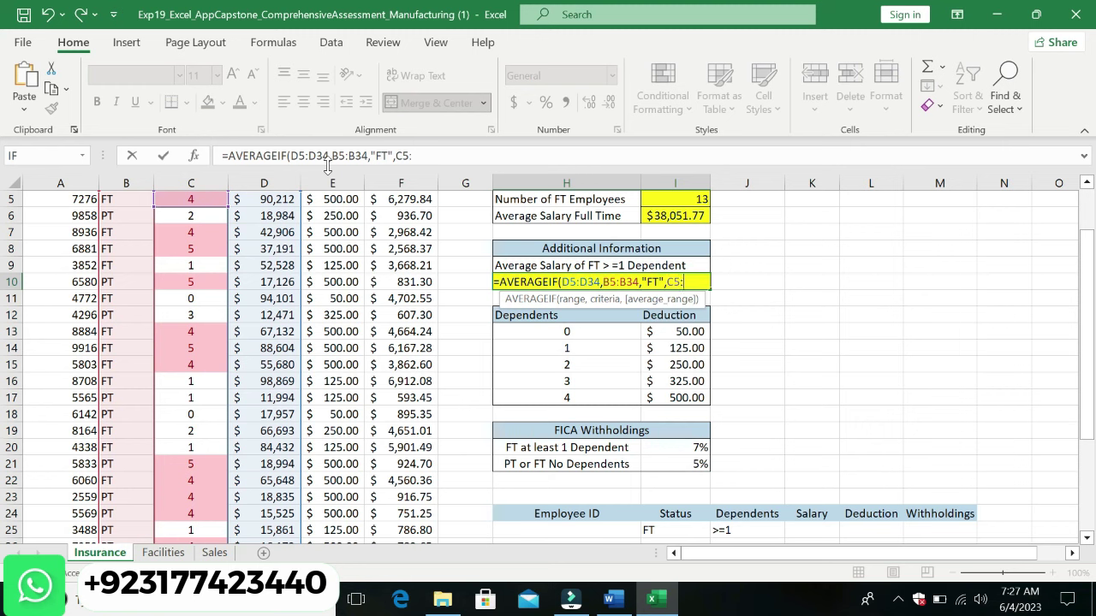
text(C34,)
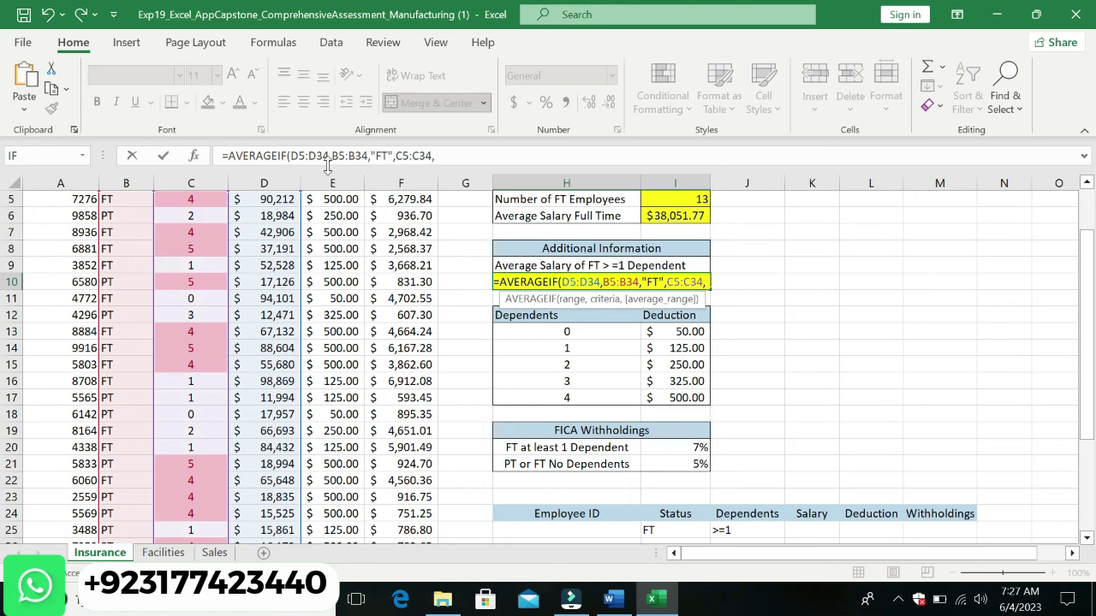
text(">=1)
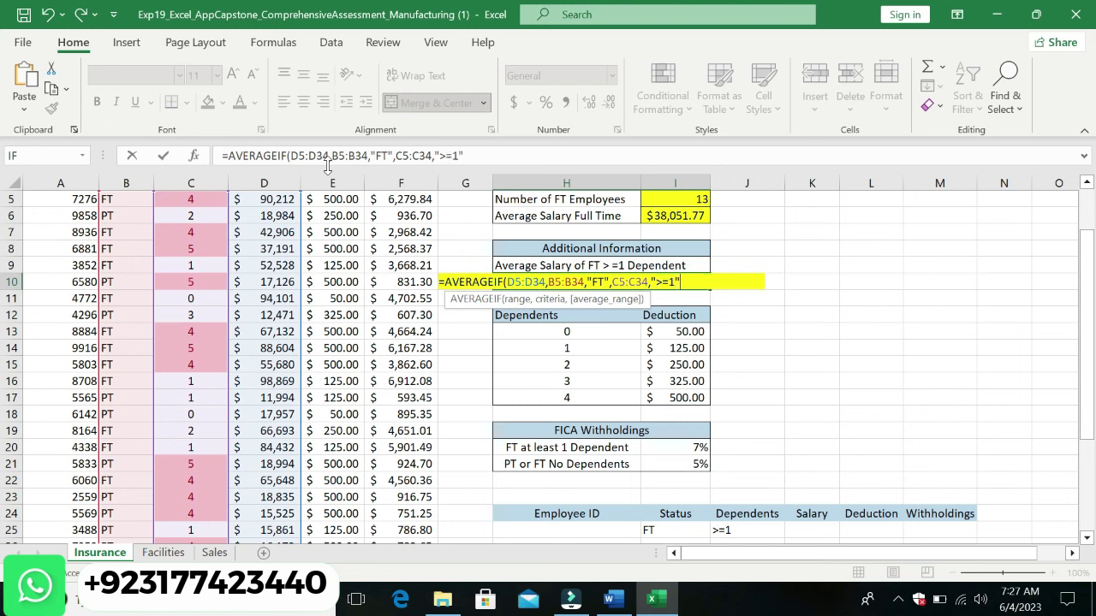
text())
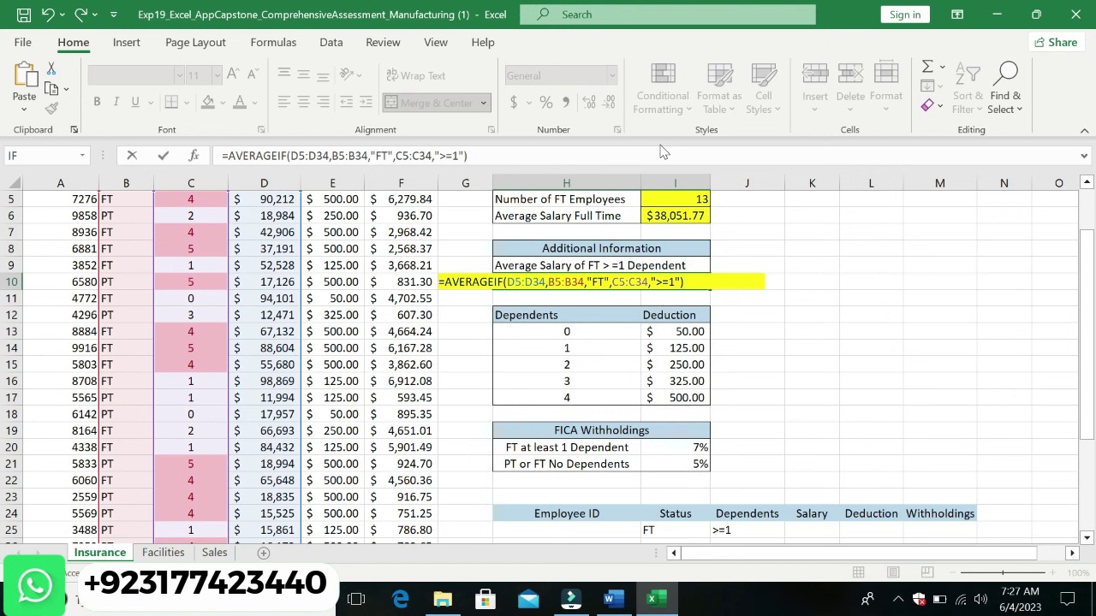
Step: Fix the too-many-arguments error by changing H10's function to AVERAGEIFS
key(Return)
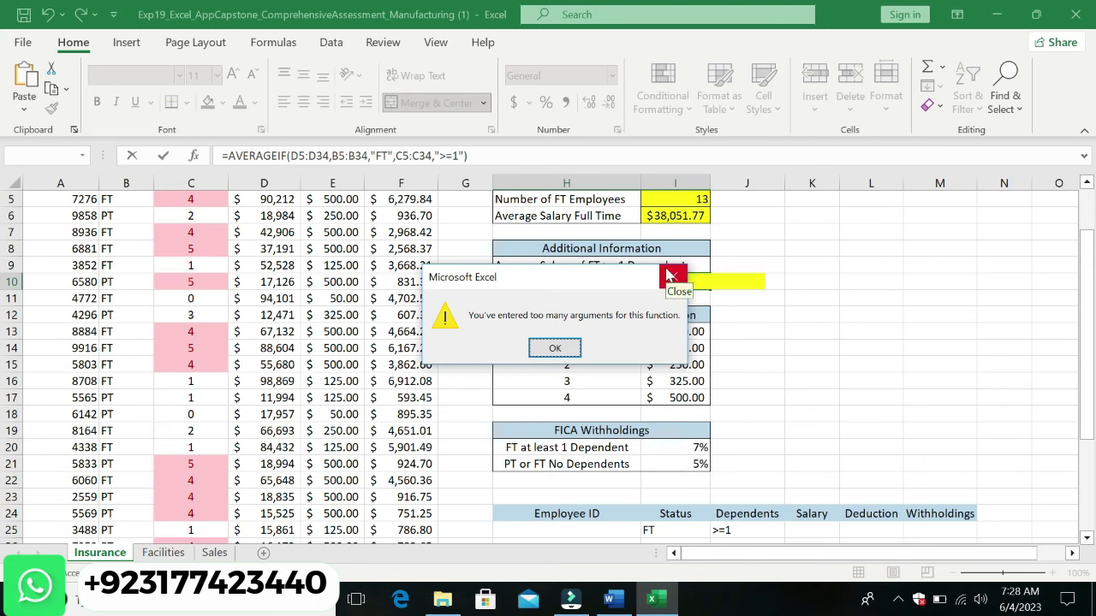
click(670, 275)
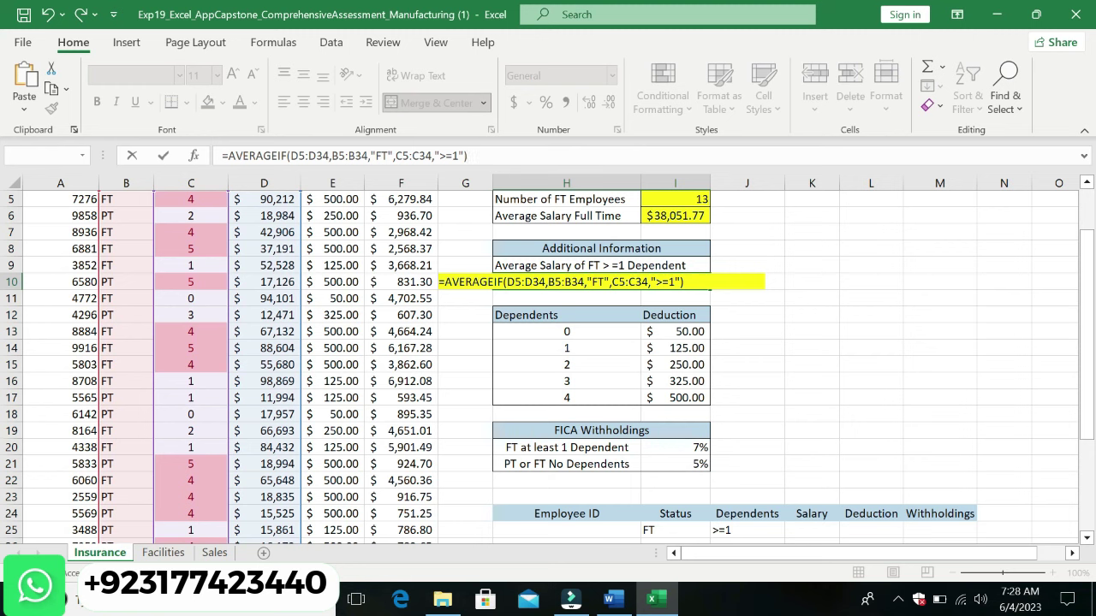
click(286, 156)
text(S)
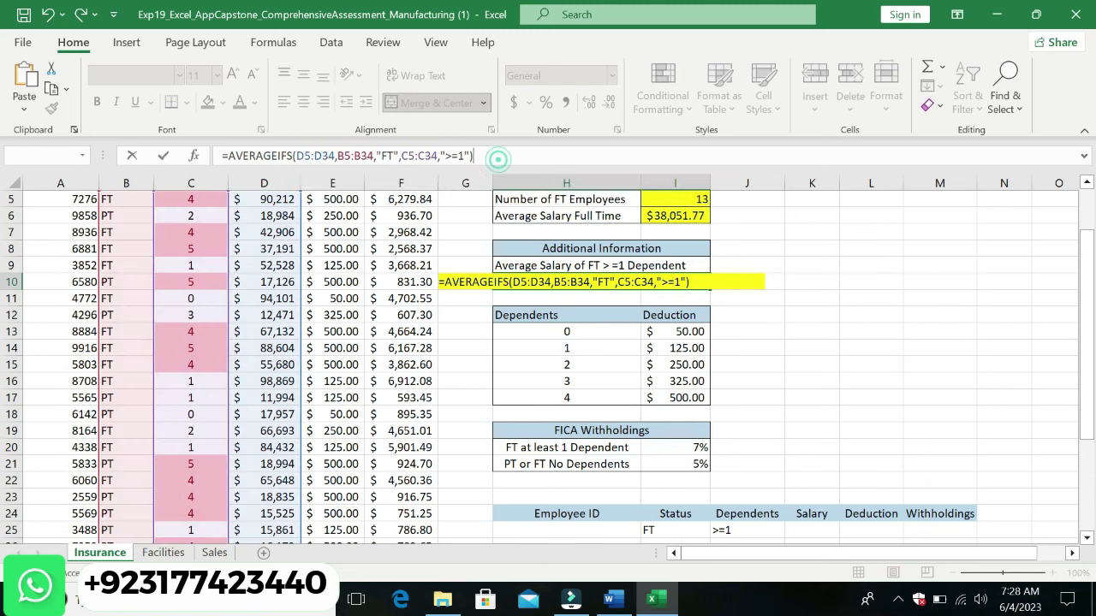
key(Return)
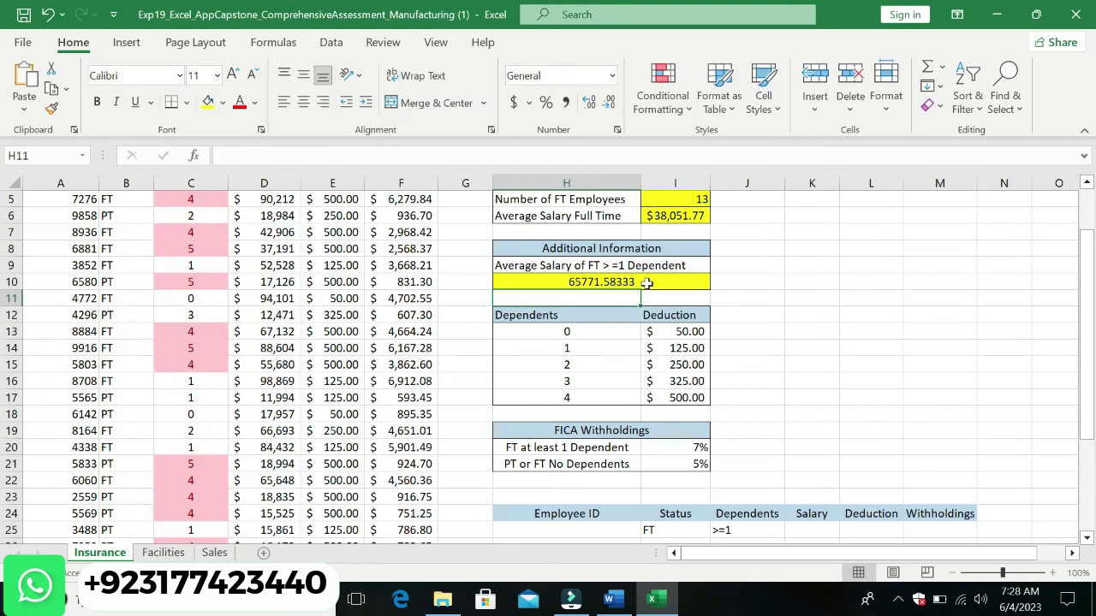
click(647, 285)
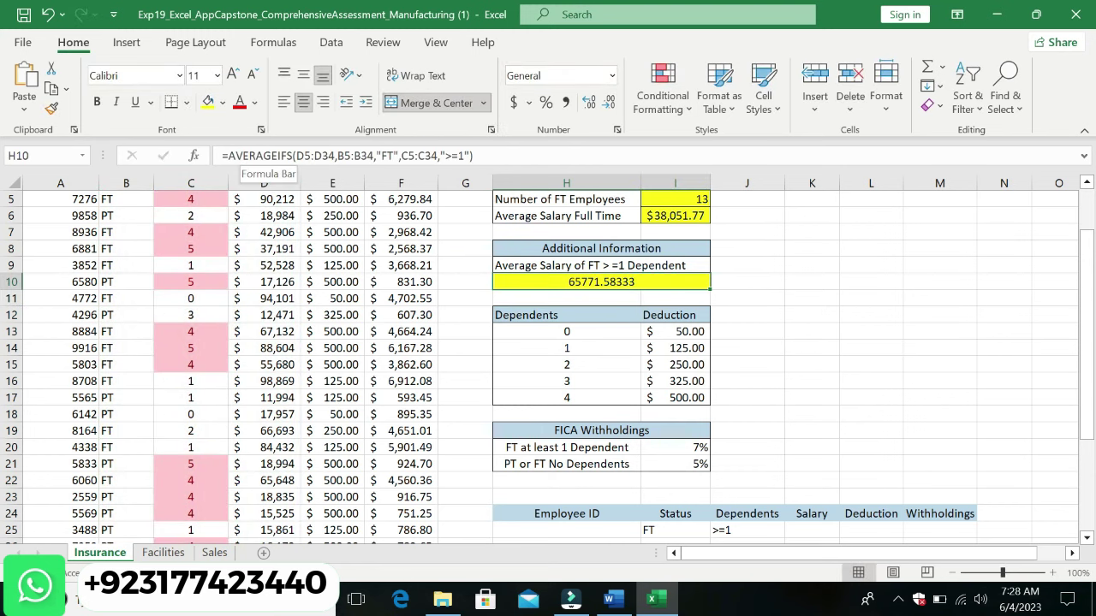
Step: Apply Accounting Number Format to H10, showing $65,771.58
click(608, 599)
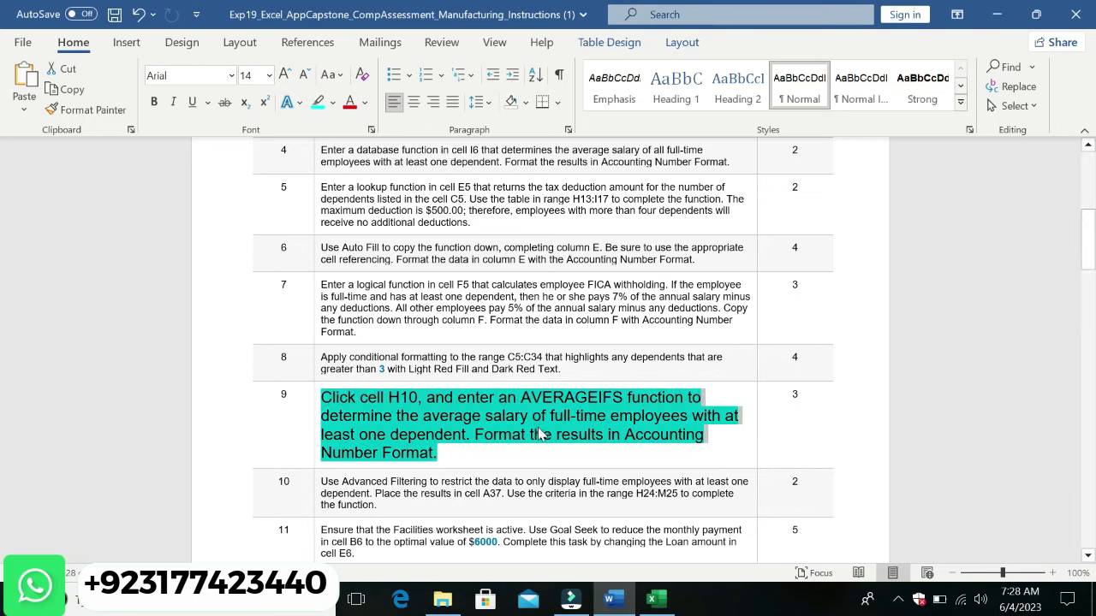
drag(475, 435, 438, 454)
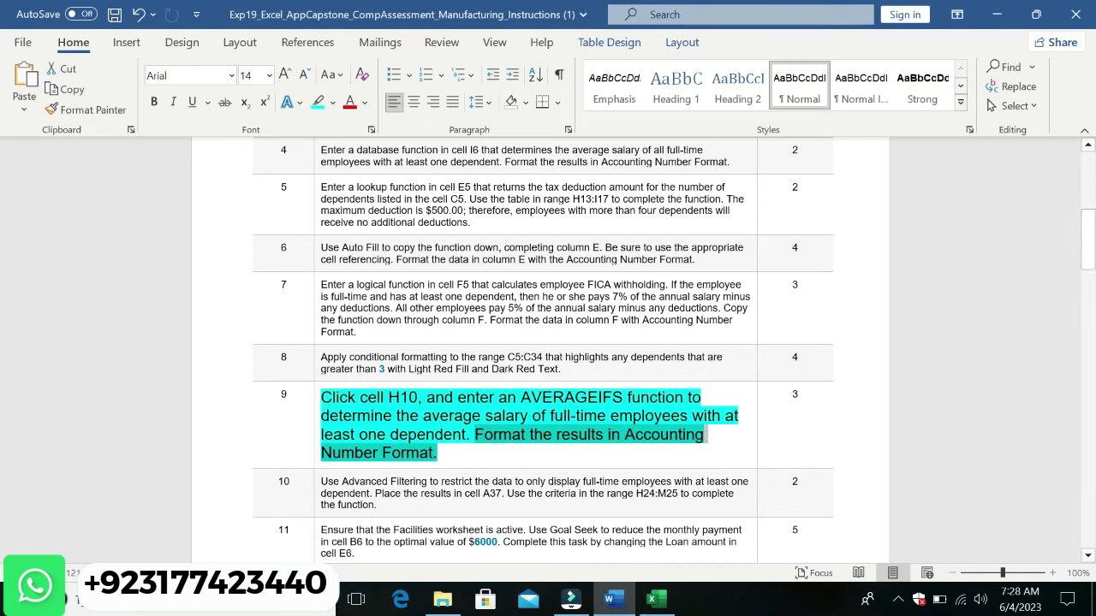
click(651, 599)
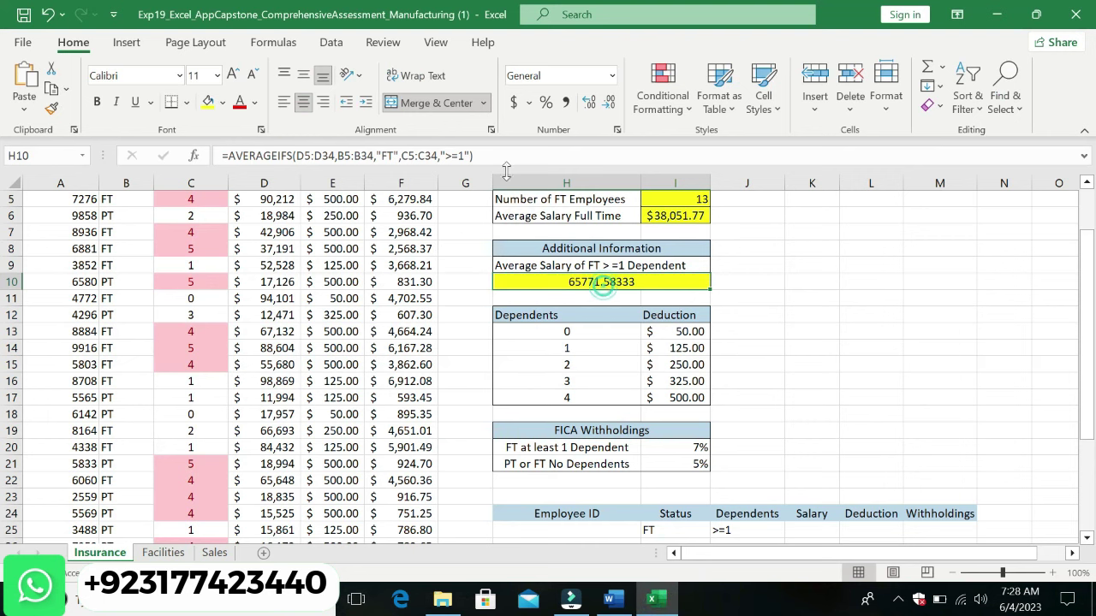
click(514, 102)
click(937, 433)
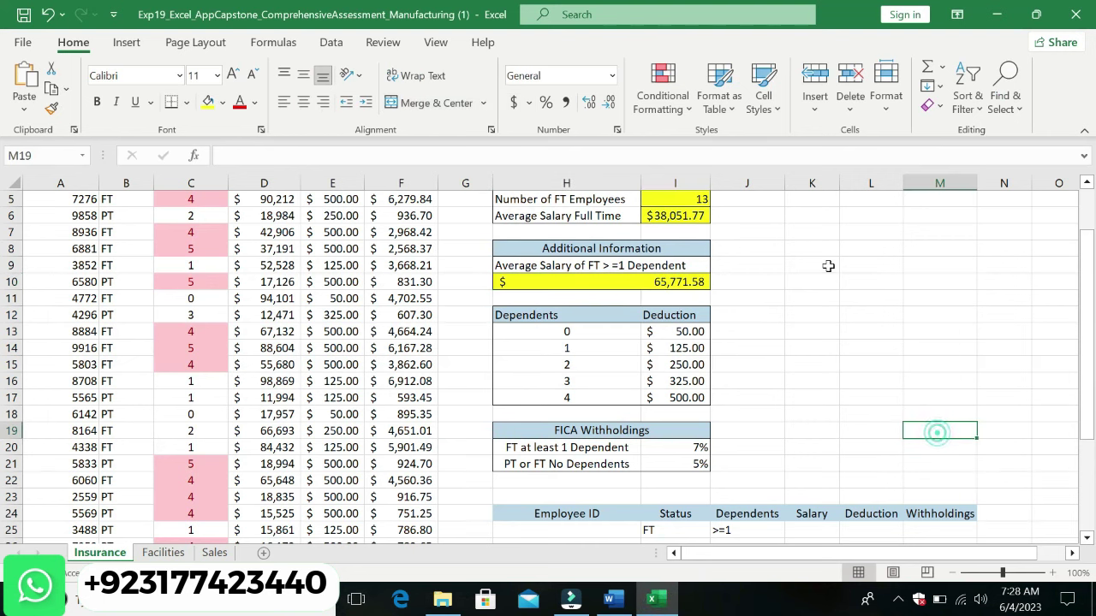
Step: Make step 10's advanced filtering instruction 14 pt with cyan highlighting in Word
click(614, 599)
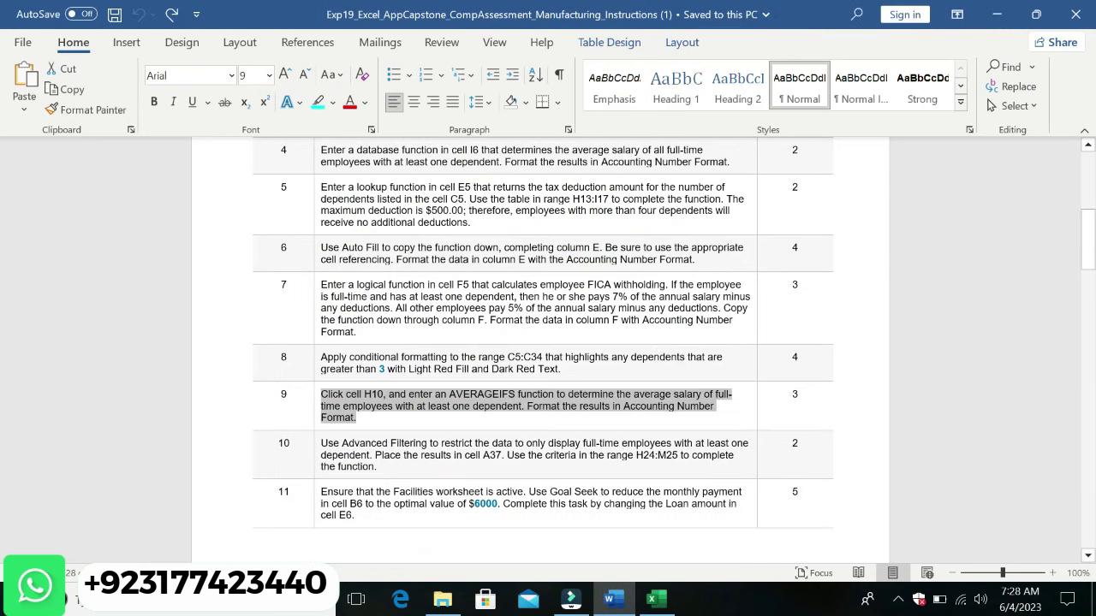
drag(377, 466, 321, 444)
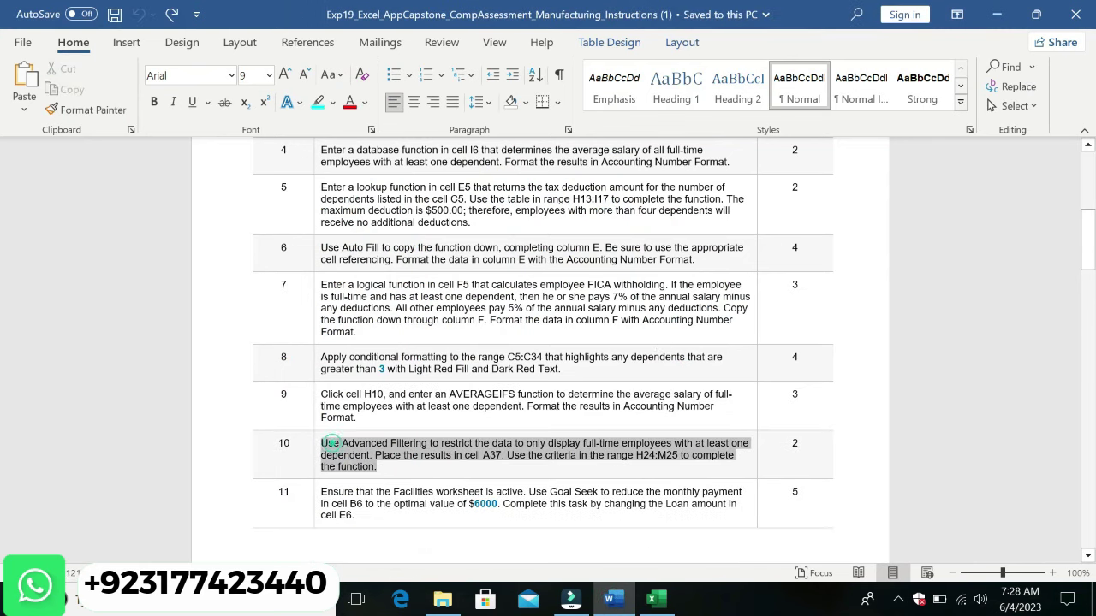
click(518, 422)
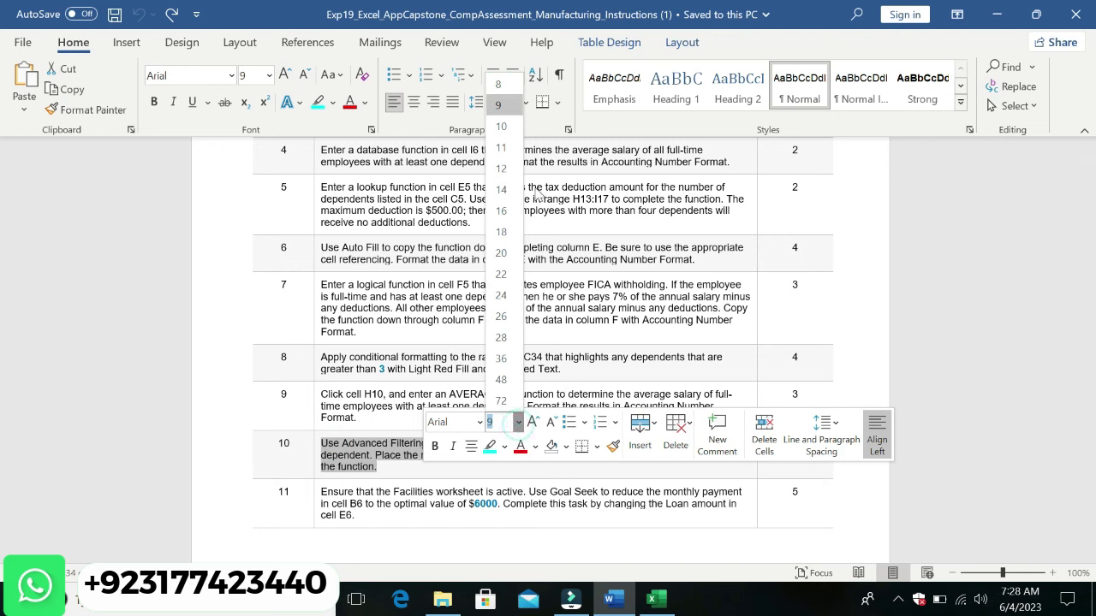
click(513, 197)
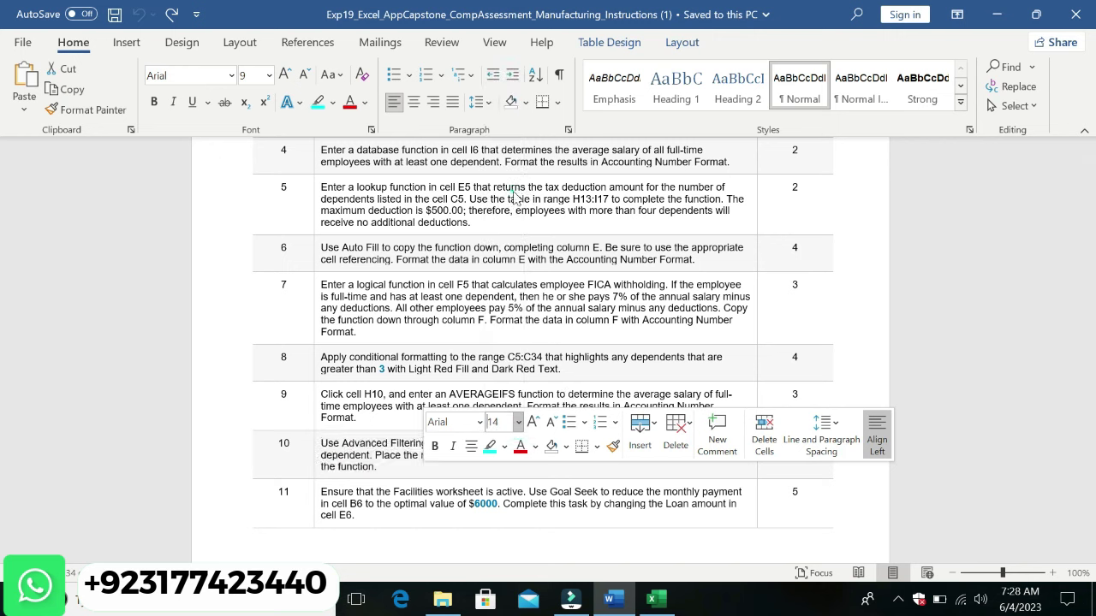
click(489, 446)
Step: Reselect the step 10 paragraph and go back to the Excel workbook
drag(664, 532, 242, 505)
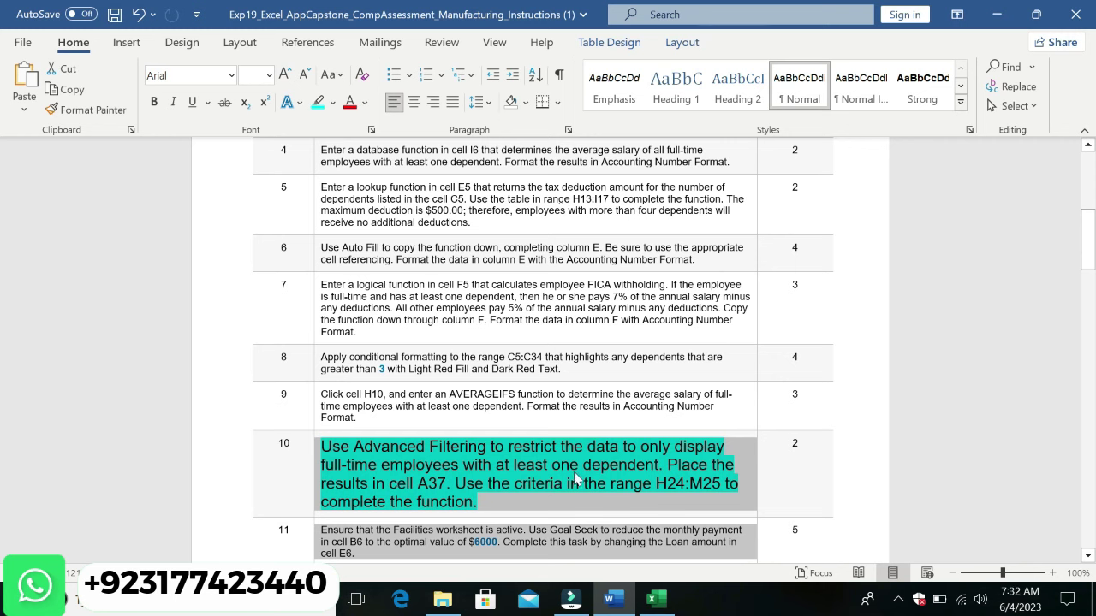
click(574, 477)
triple_click(574, 477)
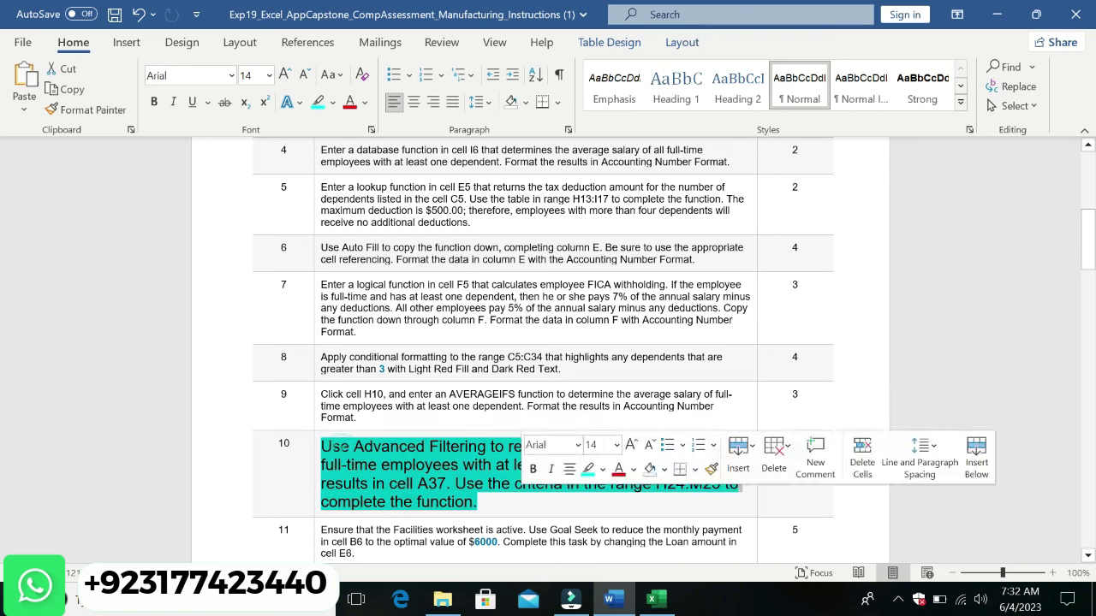
click(659, 599)
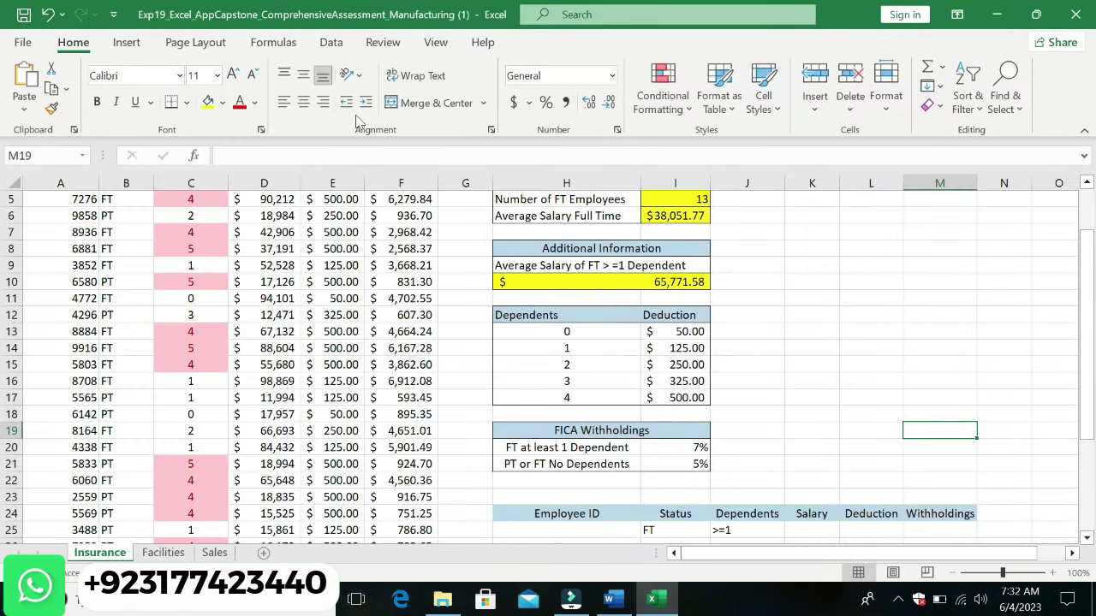
Step: Set Advanced Filter to list range $A$4:$F$34 and criteria range H24:M25, copying to another location
click(331, 42)
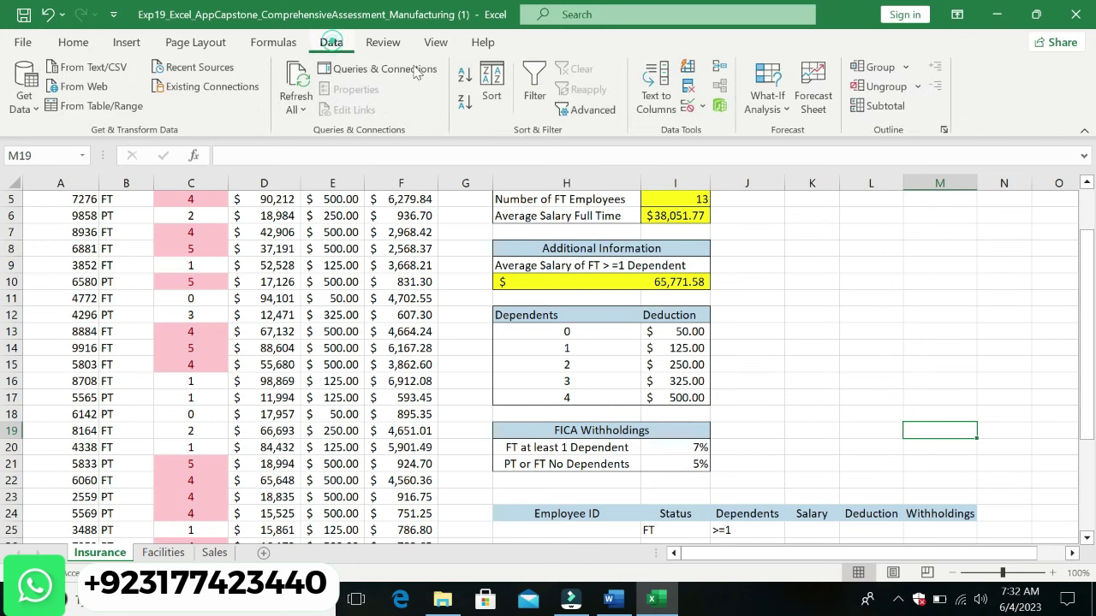
click(595, 111)
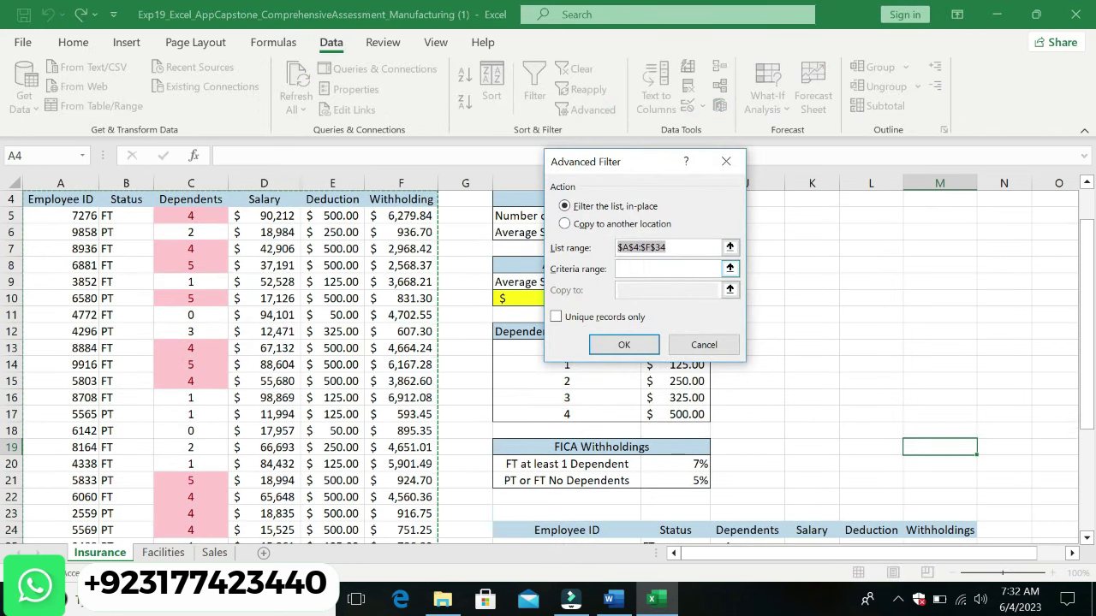
click(640, 268)
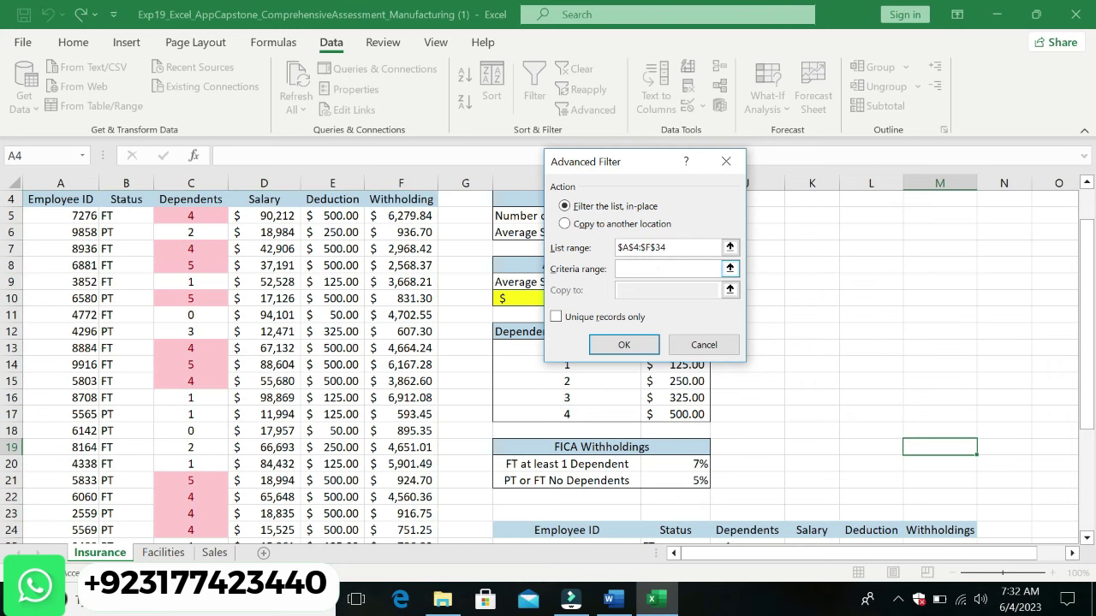
drag(1085, 330, 1072, 422)
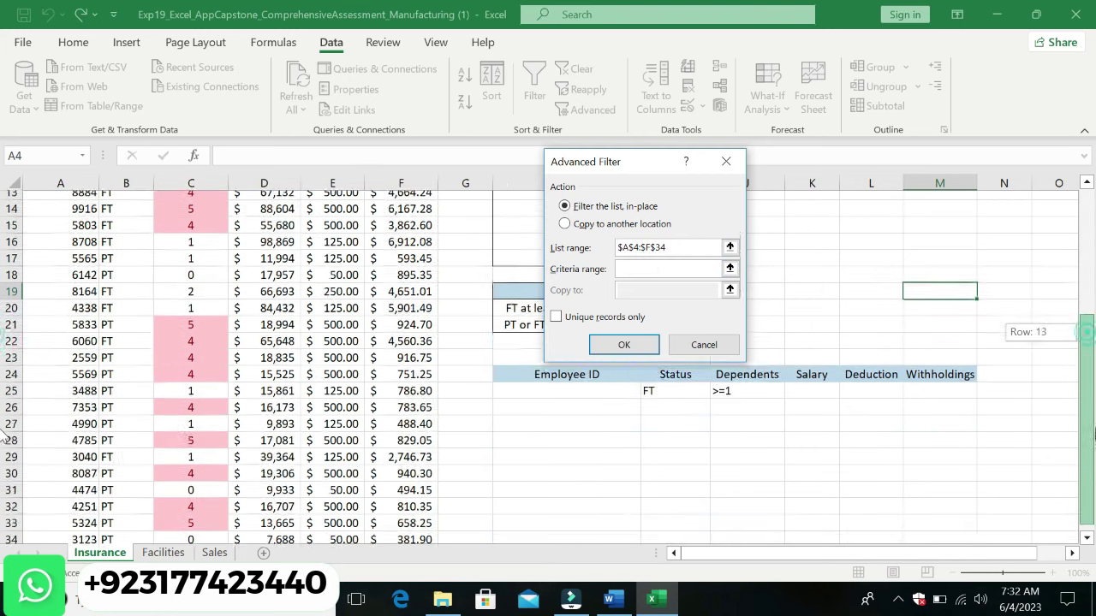
click(609, 599)
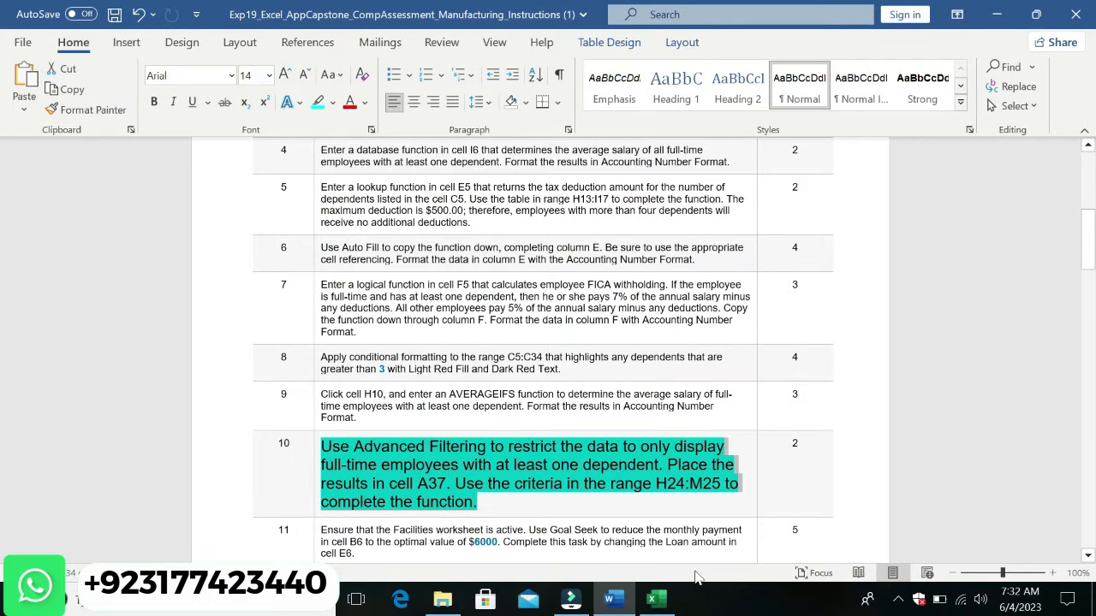
click(666, 600)
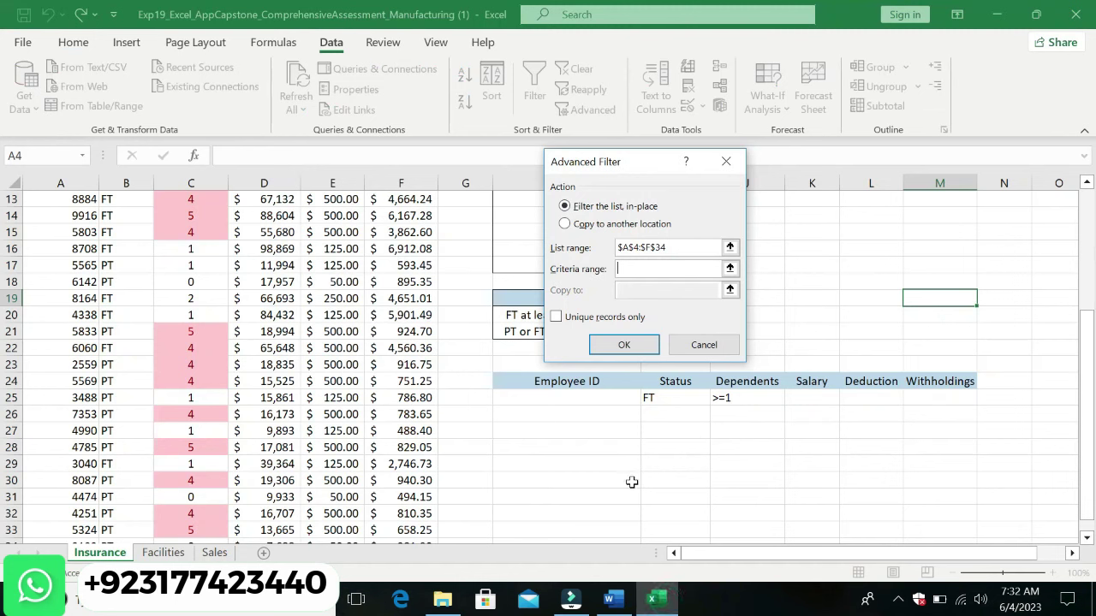
drag(571, 384, 576, 401)
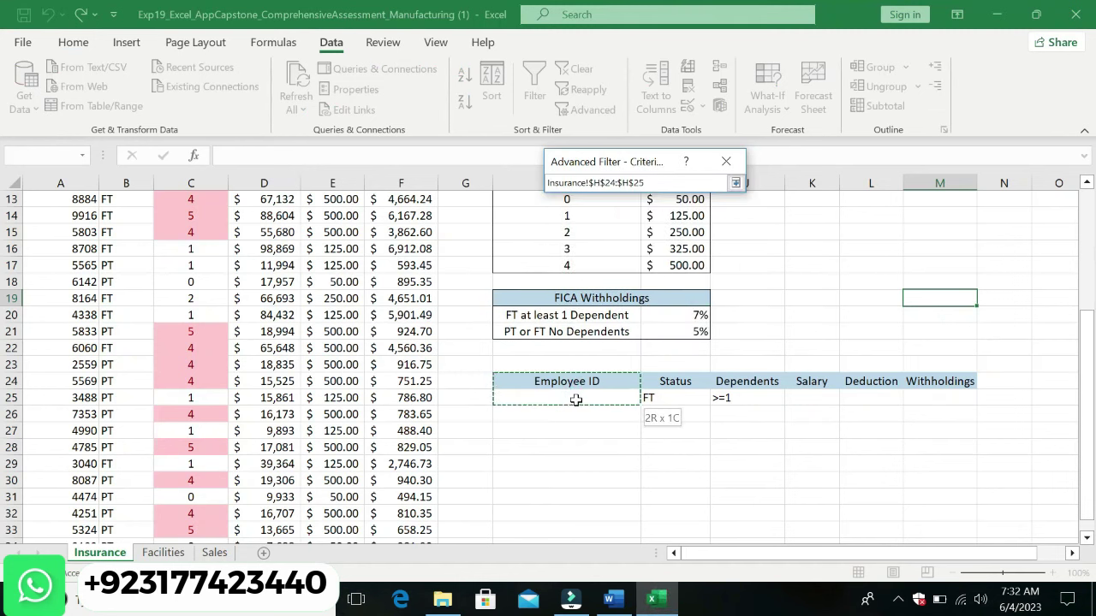
drag(576, 400, 928, 399)
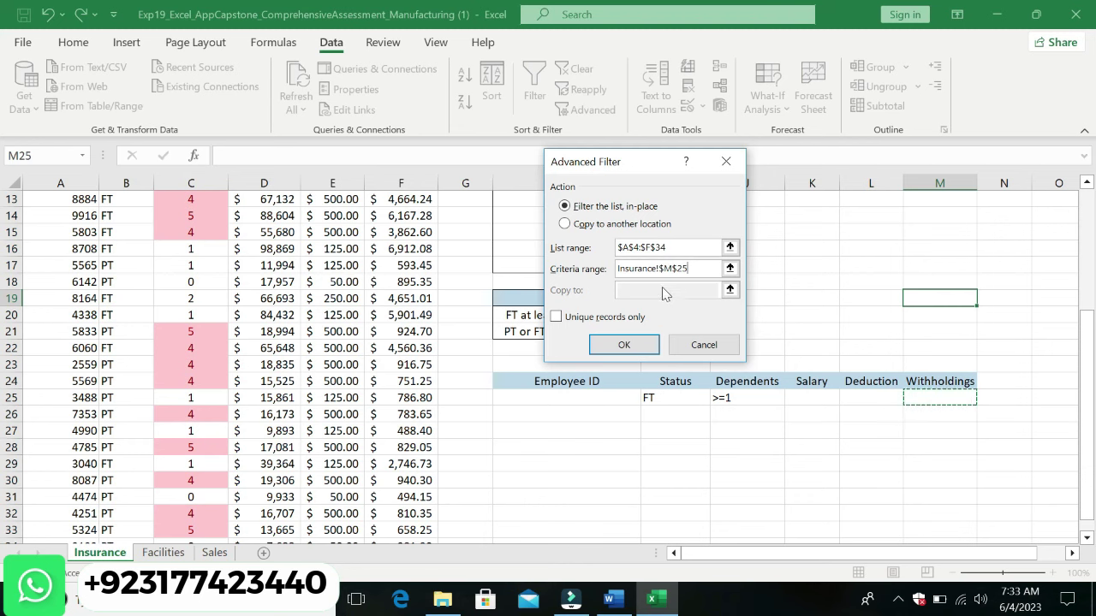
mouse_move(572, 399)
mouse_down()
mouse_move(573, 390)
mouse_move(929, 392)
mouse_up()
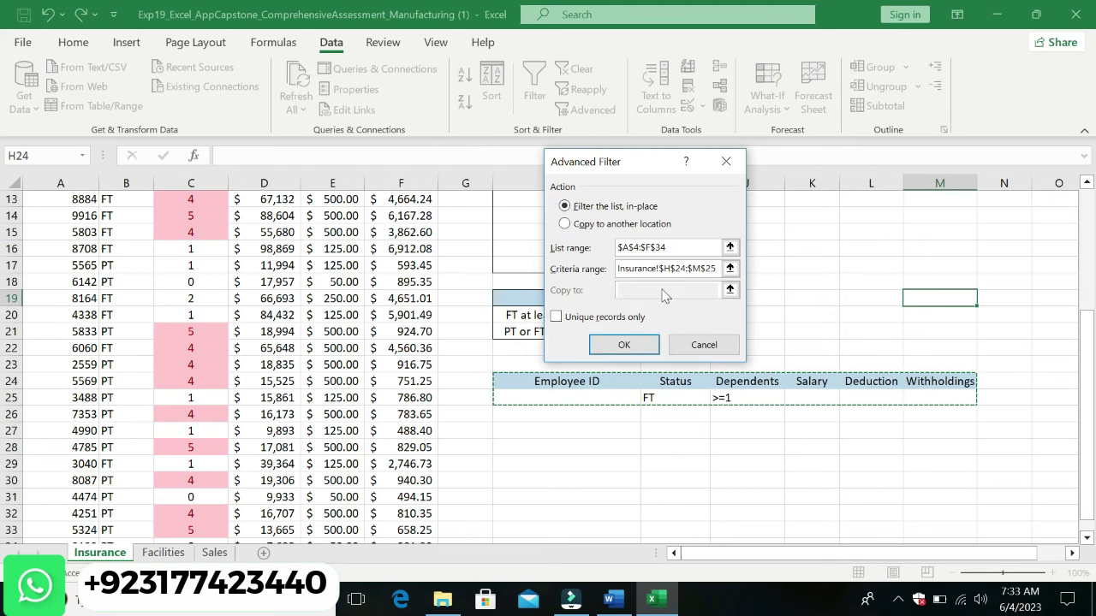
click(565, 224)
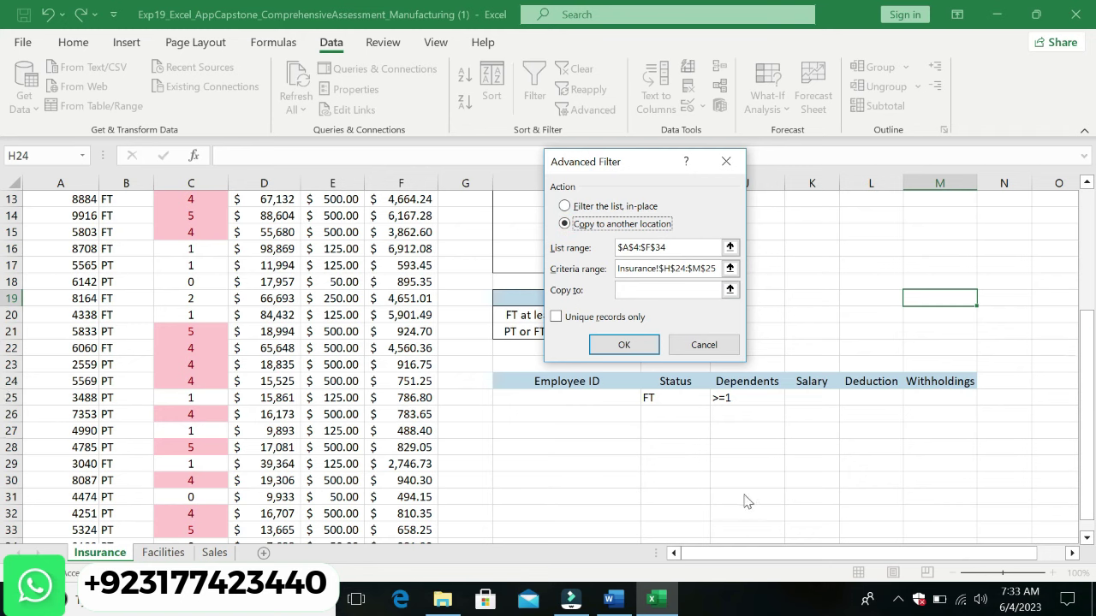
Step: Check the Word instructions for the destination and enter A37 in the Copy to box
click(609, 599)
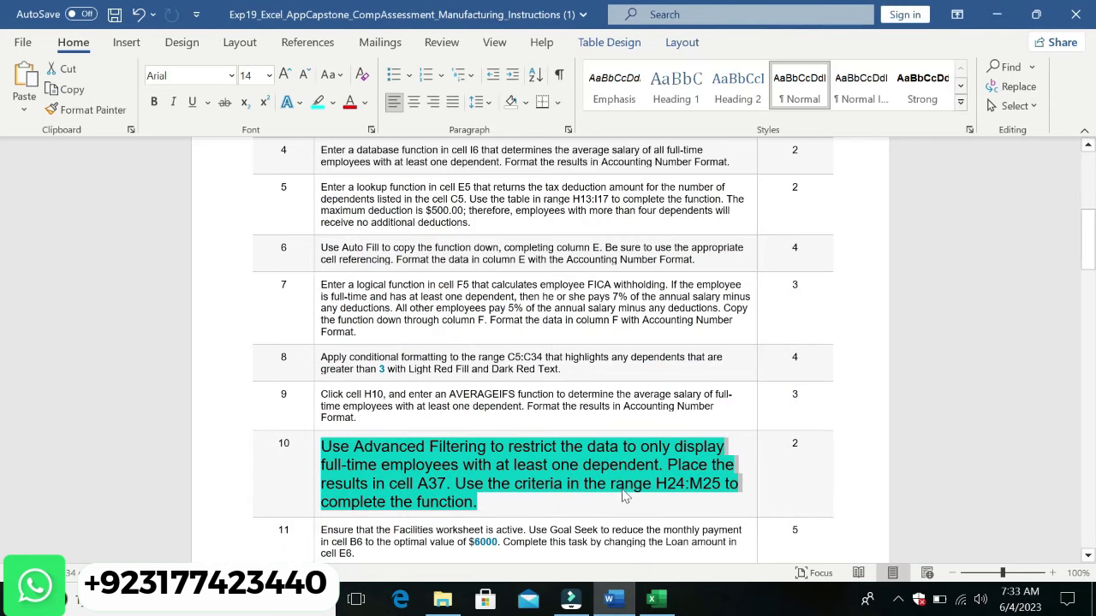
click(381, 480)
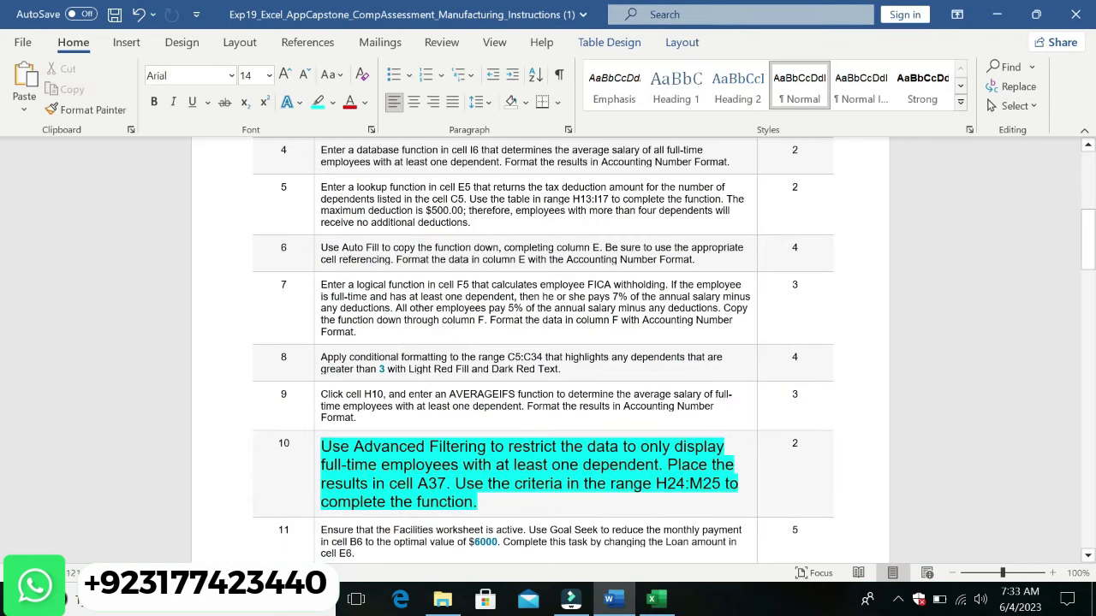
mouse_move(666, 464)
mouse_down()
mouse_move(477, 502)
mouse_move(445, 484)
mouse_up()
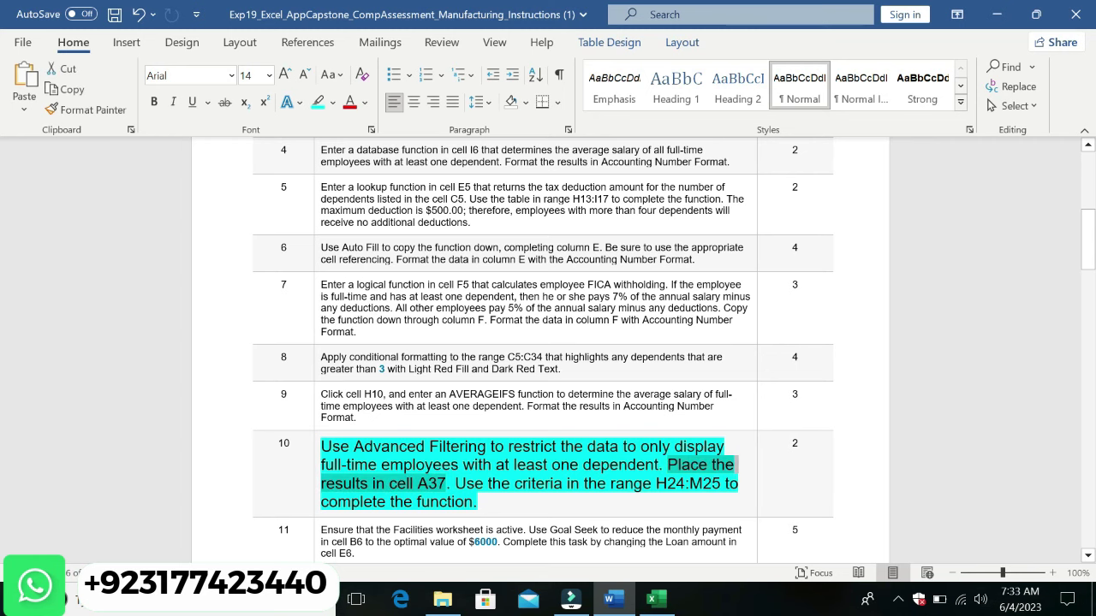
click(651, 599)
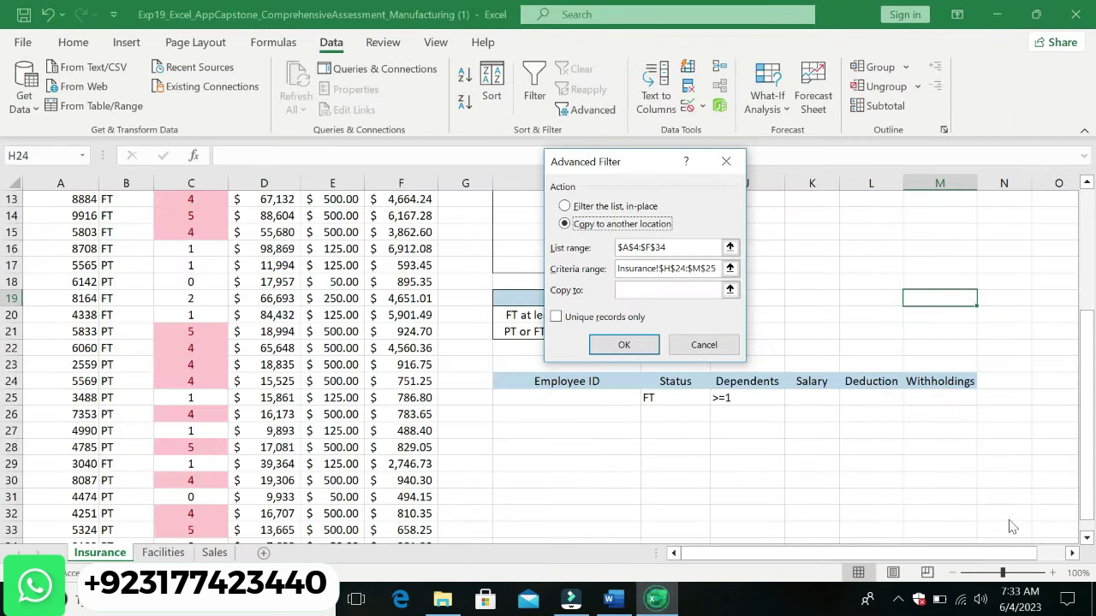
click(1087, 536)
click(672, 289)
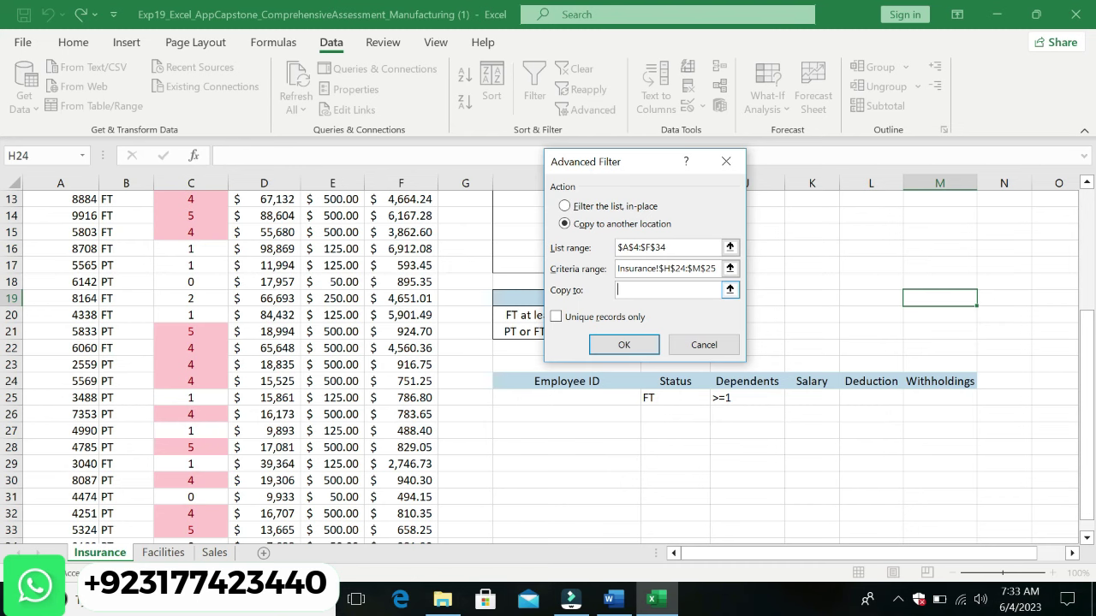
text(A37)
Step: Change the destination to cell A38 and run the filter to copy matching records
drag(1087, 473, 1089, 496)
scroll(1089, 537, down, 1)
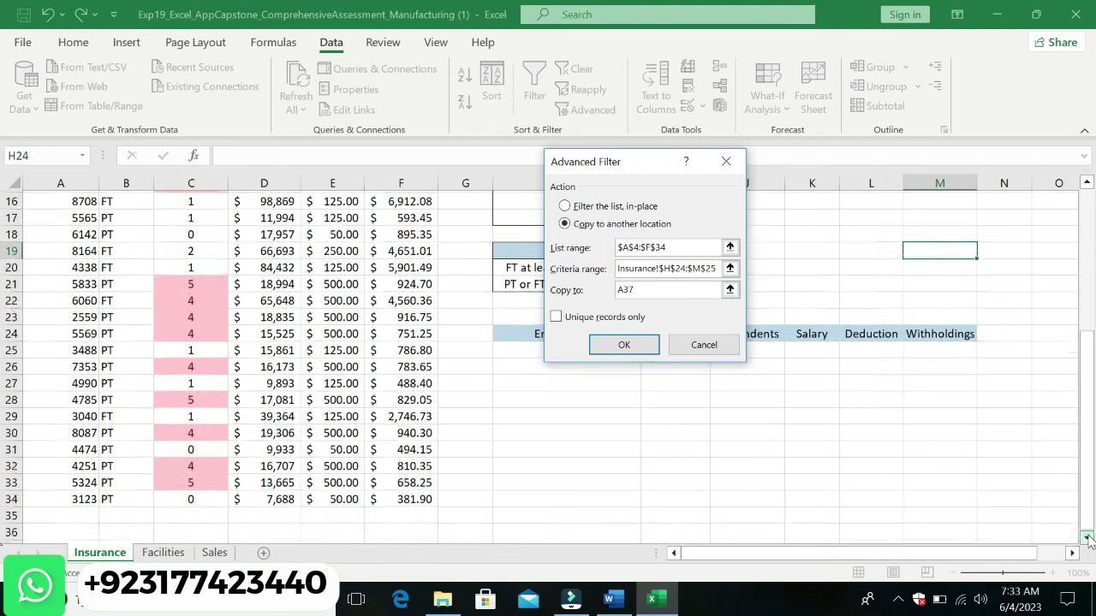
scroll(1089, 538, down, 1)
scroll(1089, 538, down, 1)
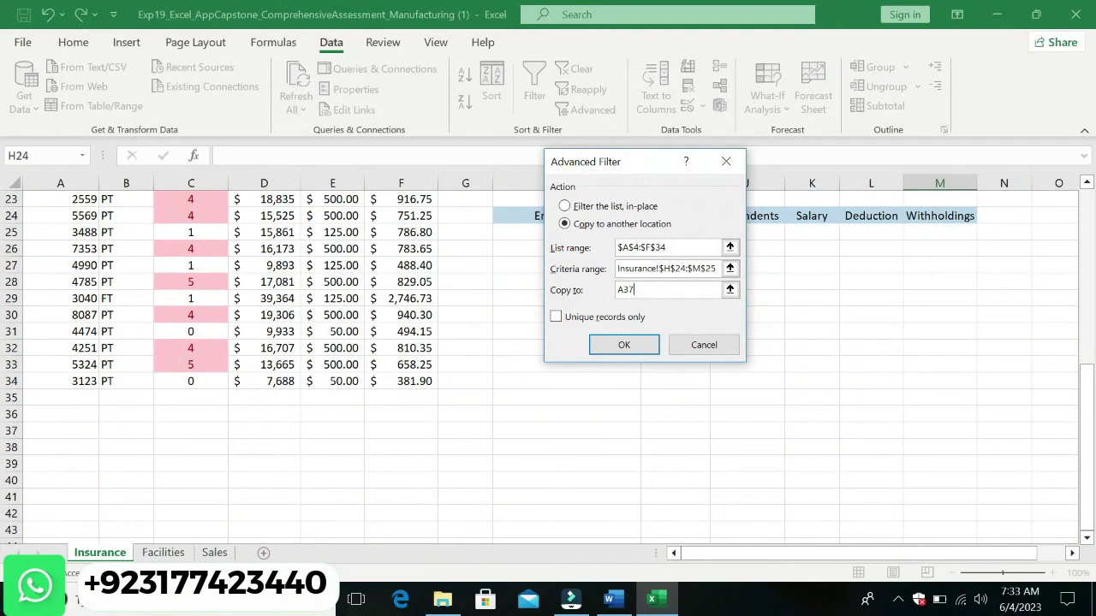
click(665, 291)
key(BackSpace)
key(BackSpace)
key(BackSpace)
click(67, 443)
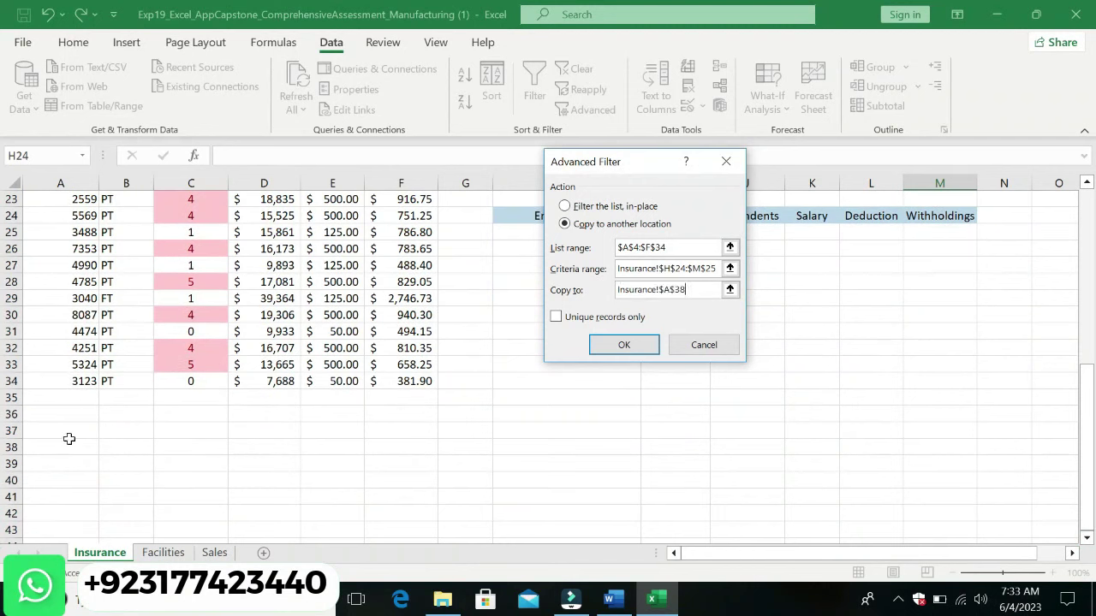
click(623, 345)
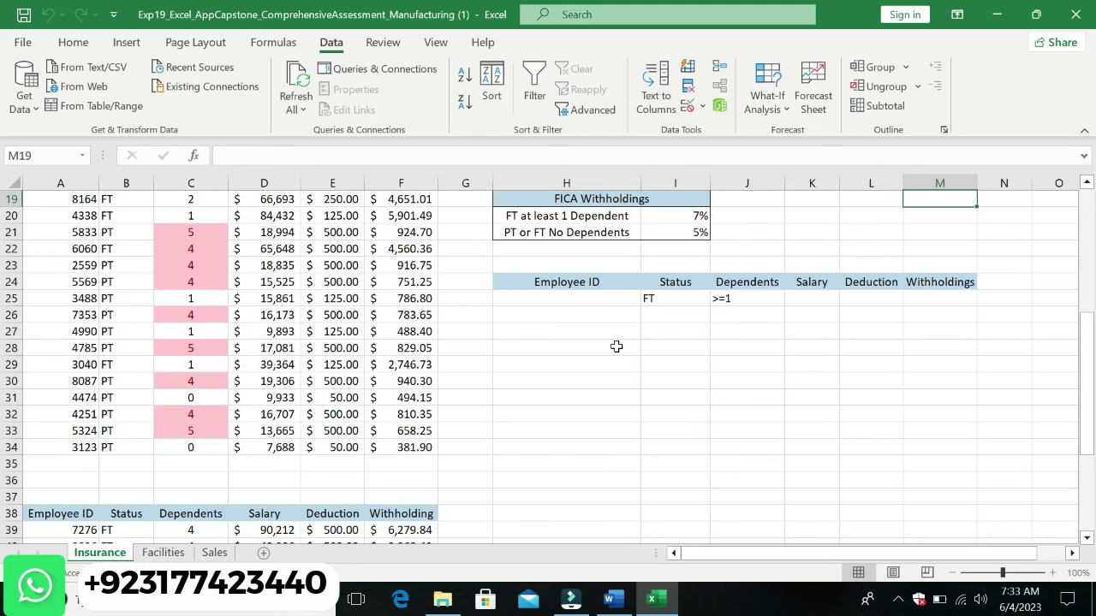
Step: Scroll down to review the filtered FT employee records starting at row 38
drag(1087, 338, 1089, 456)
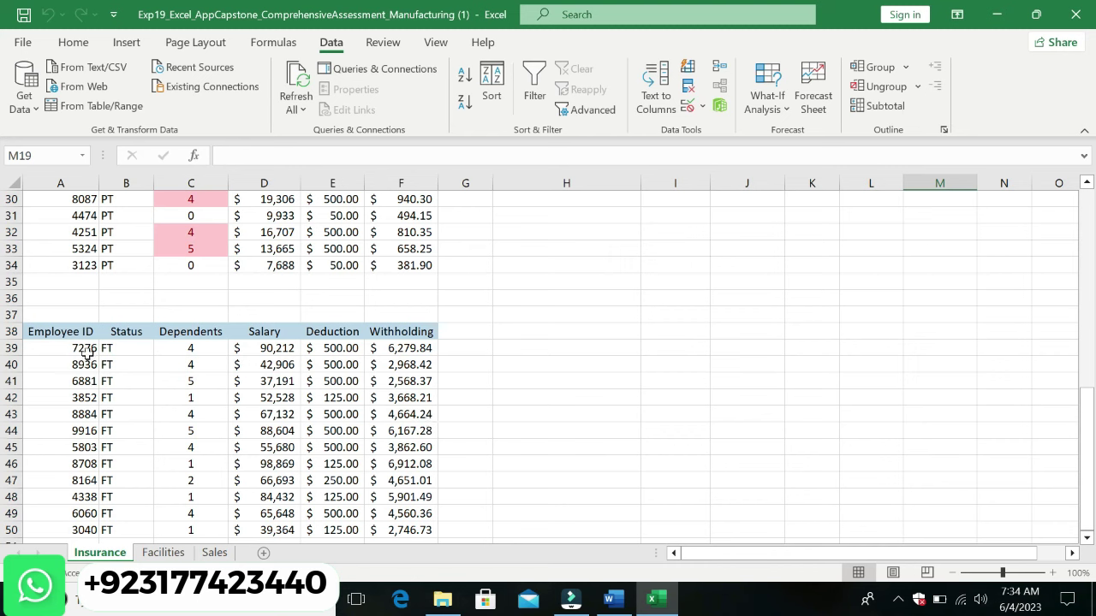
Step: Undo step 10's formatting, then make step 11's Goal Seek text 14 pt with cyan highlight
click(610, 599)
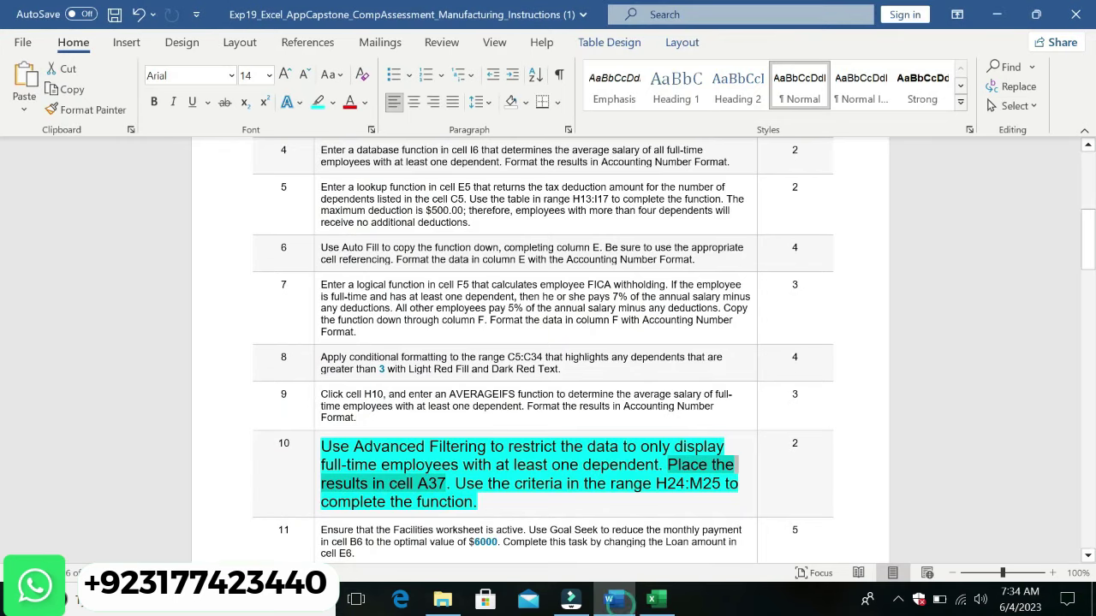
key(ctrl+z)
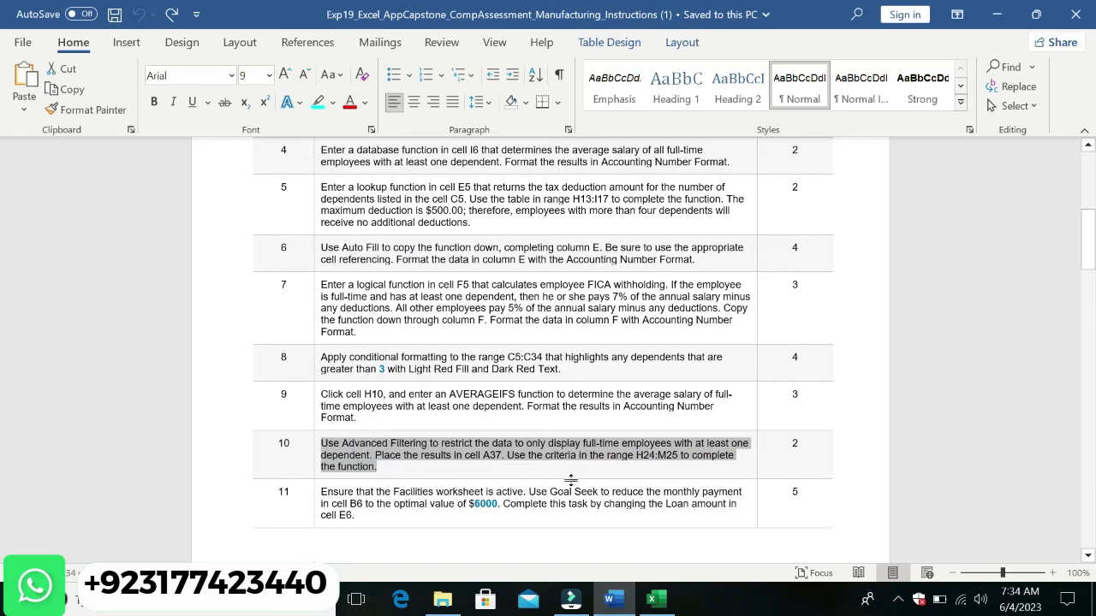
click(315, 495)
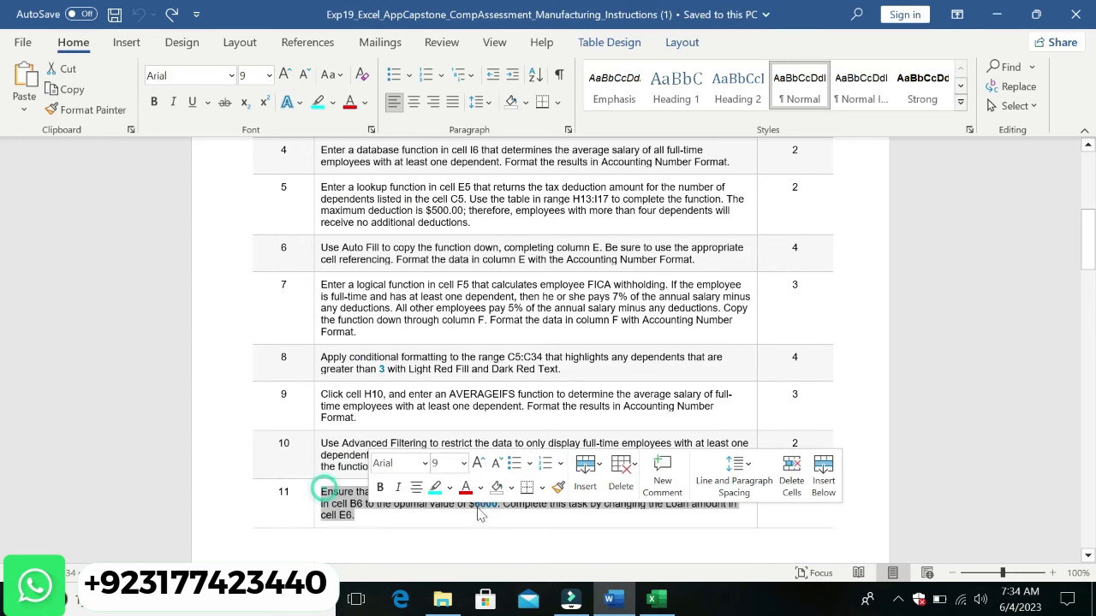
click(463, 463)
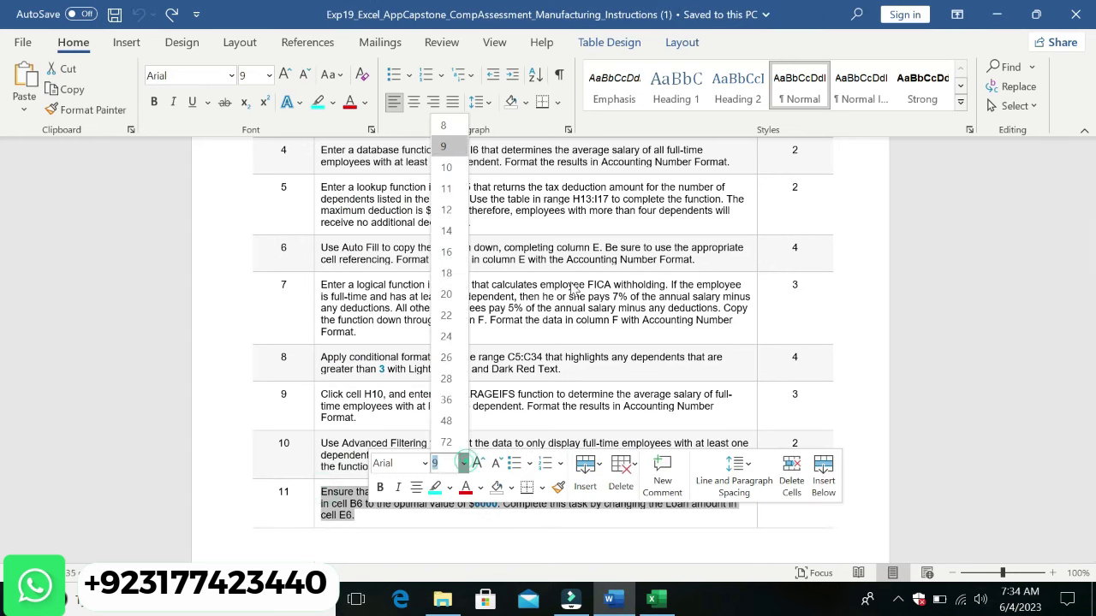
click(453, 227)
click(435, 487)
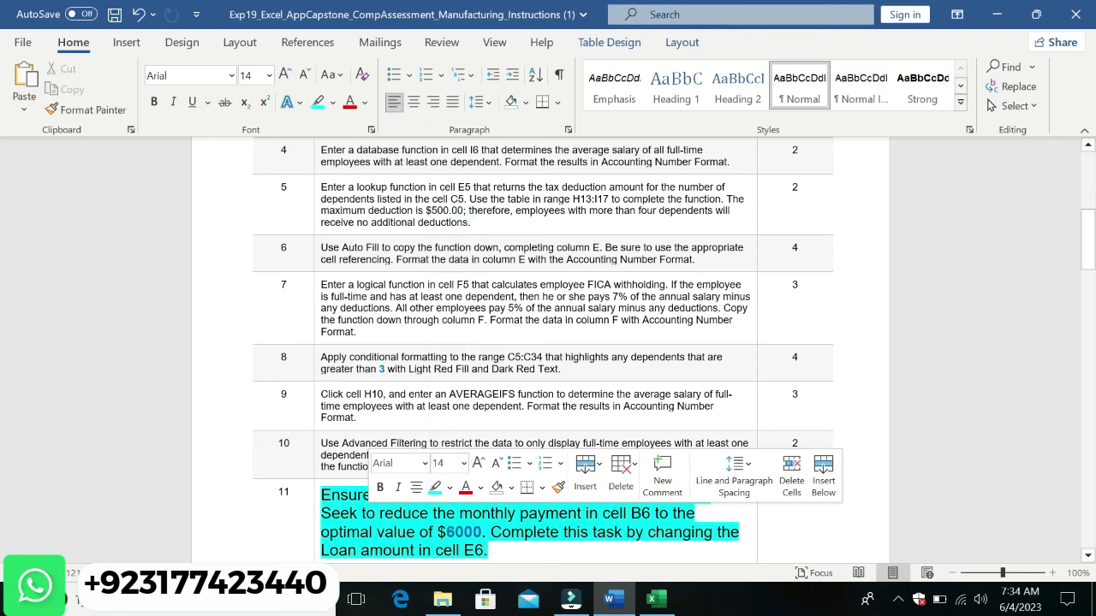
drag(1087, 244, 1081, 266)
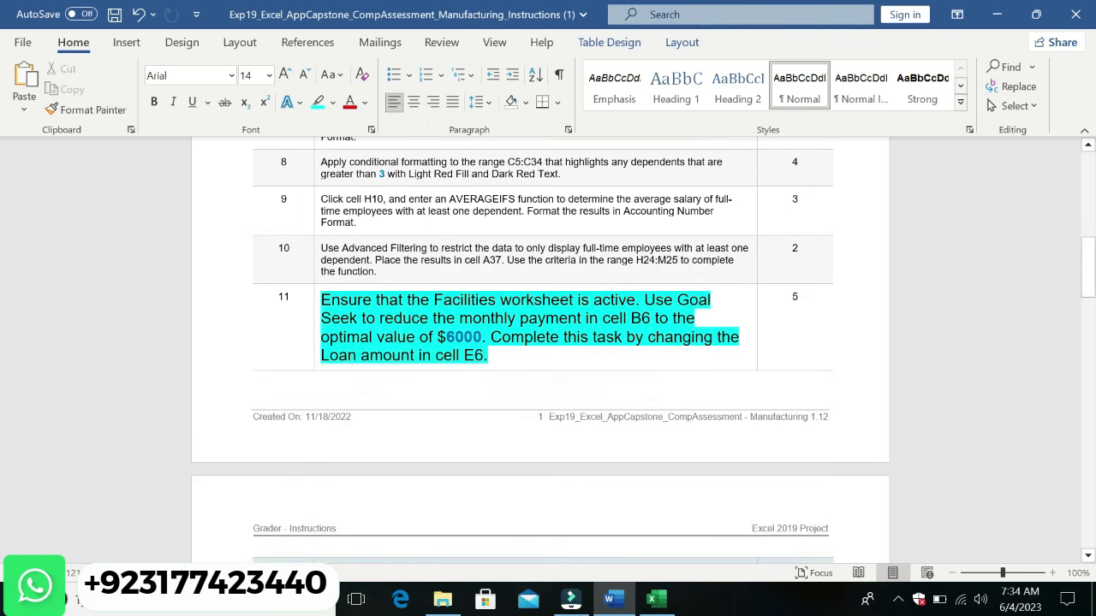
click(324, 293)
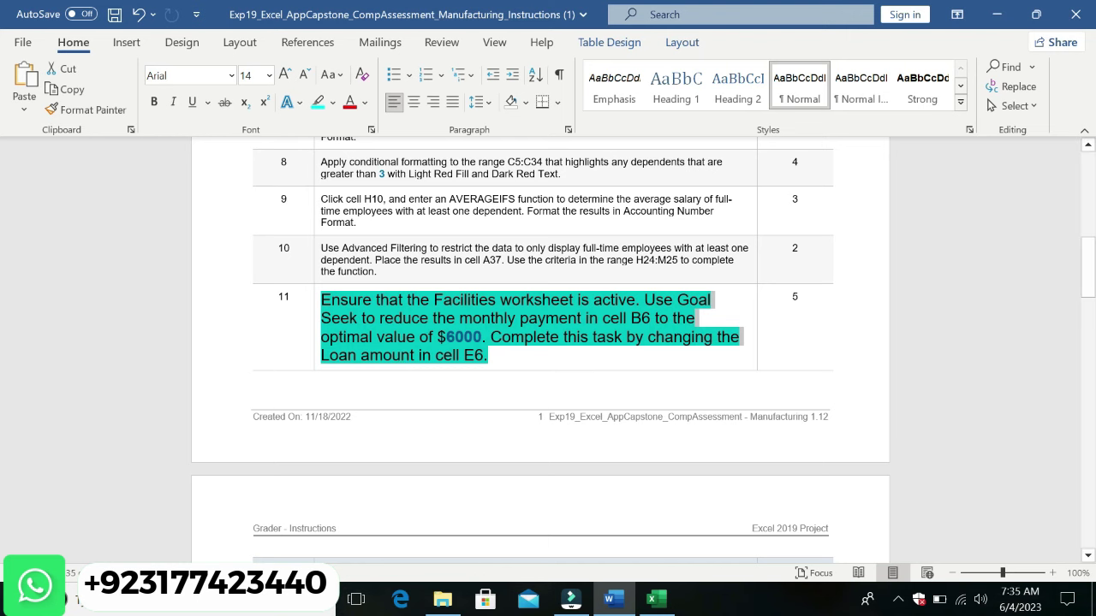
Step: On the Facilities sheet, open Goal Seek and set the target cell to B6
click(657, 596)
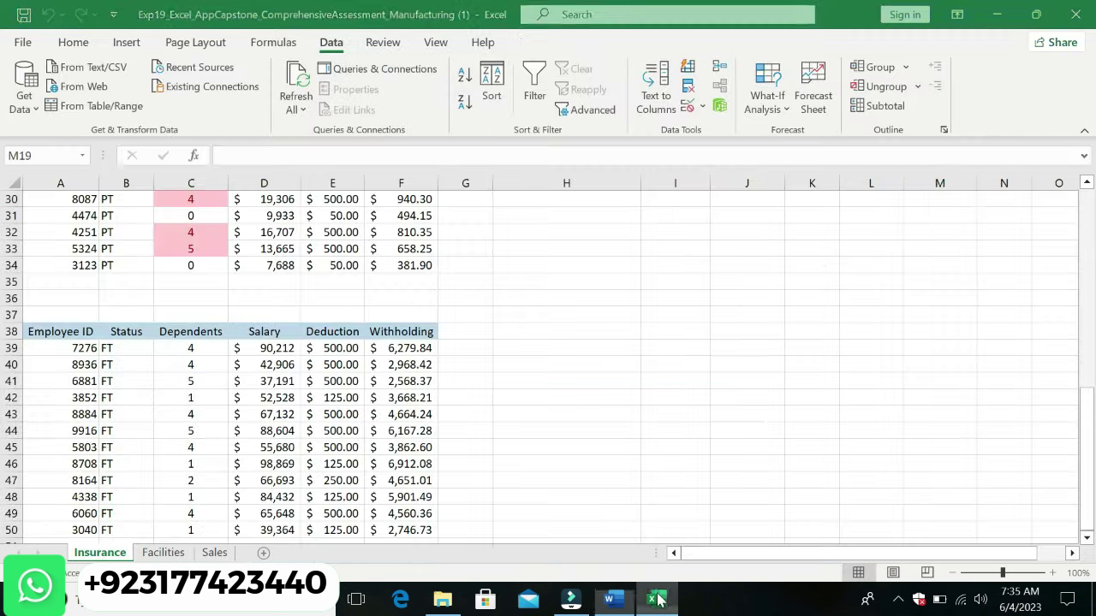
click(176, 554)
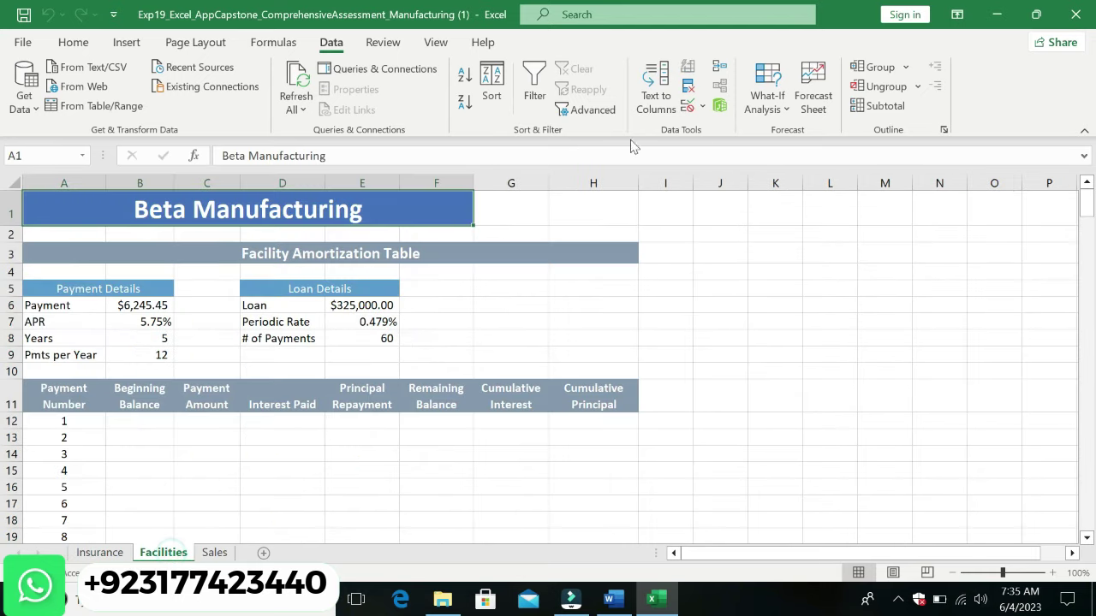
click(789, 115)
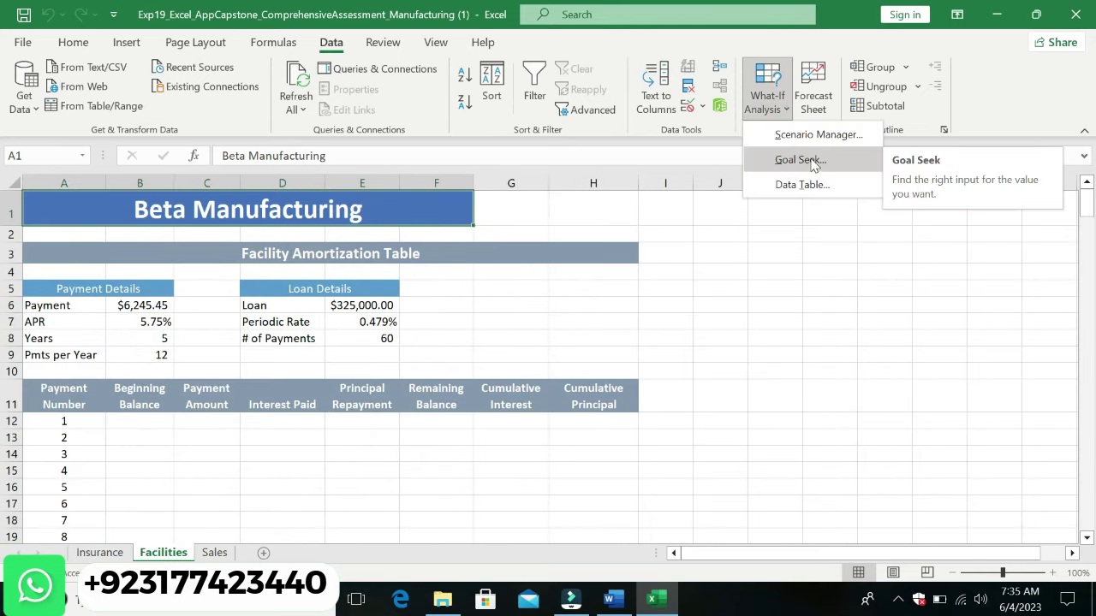
click(811, 163)
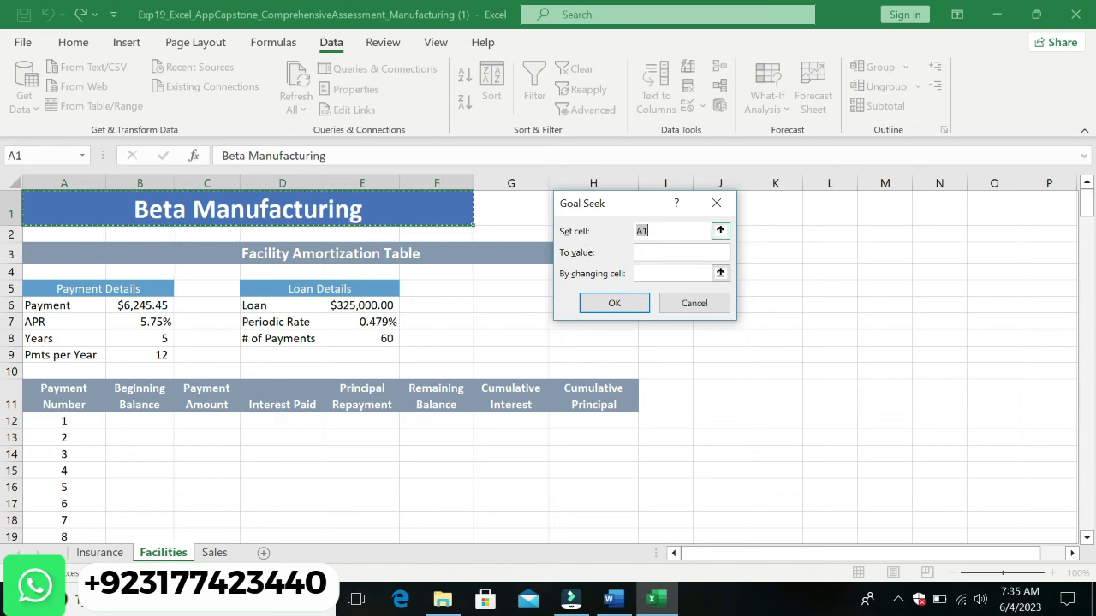
key(BackSpace)
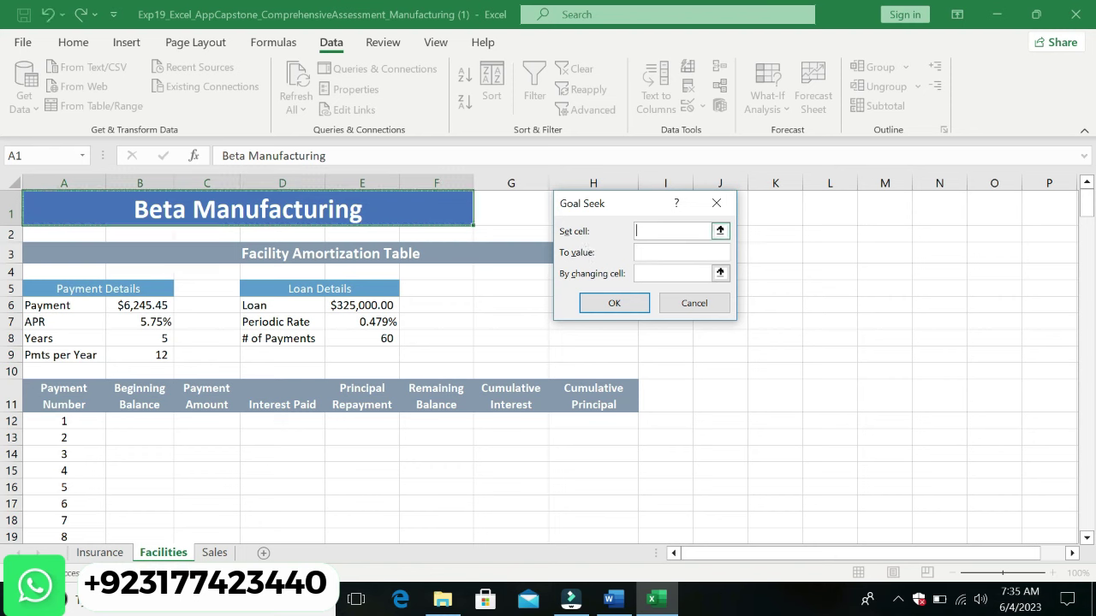
click(137, 307)
click(658, 251)
click(668, 231)
key(BackSpace)
key(BackSpace)
key(BackSpace)
key(BackSpace)
text(B6)
click(669, 249)
Step: Enter 6000 as the target value and choose E6 as the cell to change
click(608, 598)
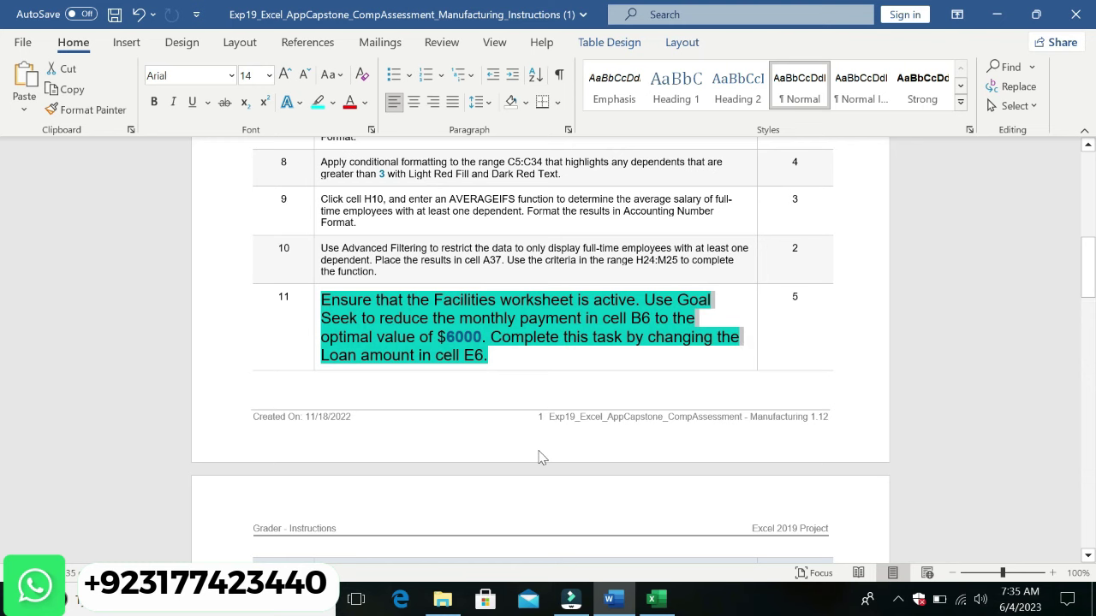
click(656, 598)
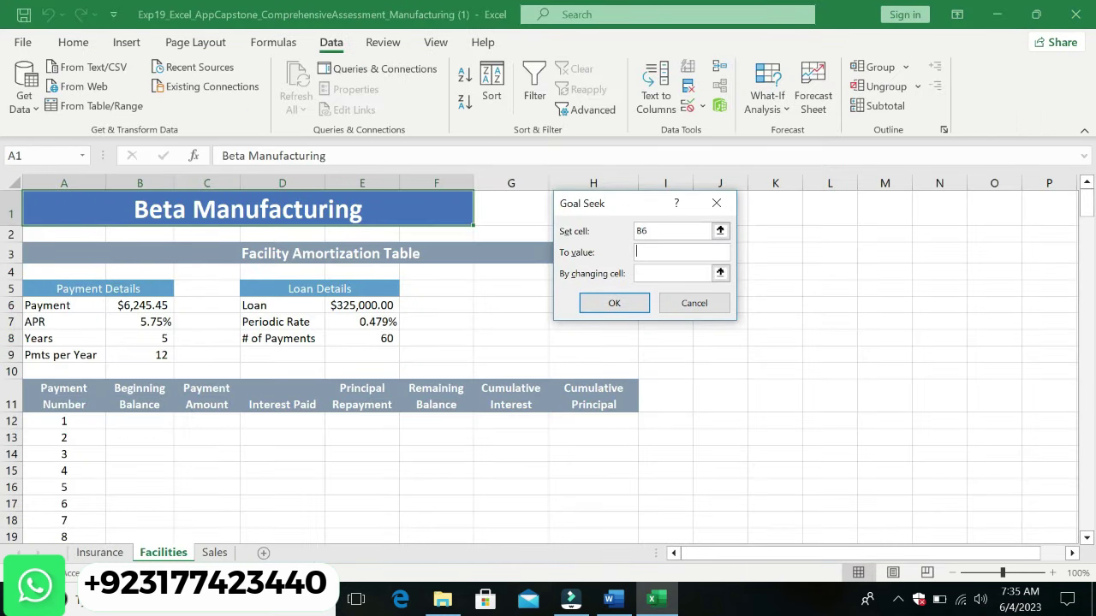
text(6000)
click(644, 273)
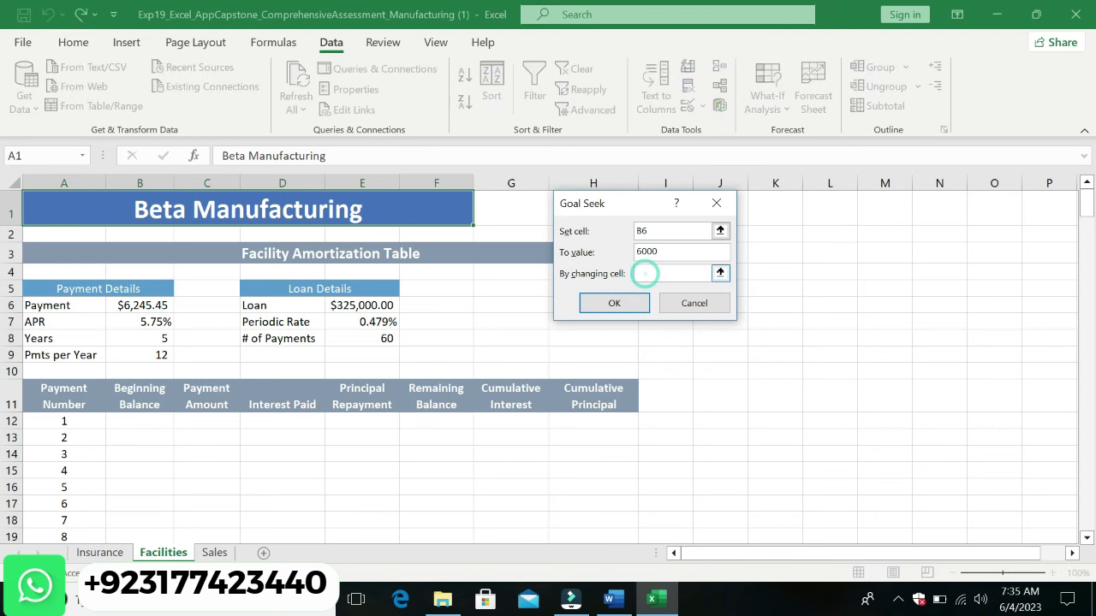
click(614, 598)
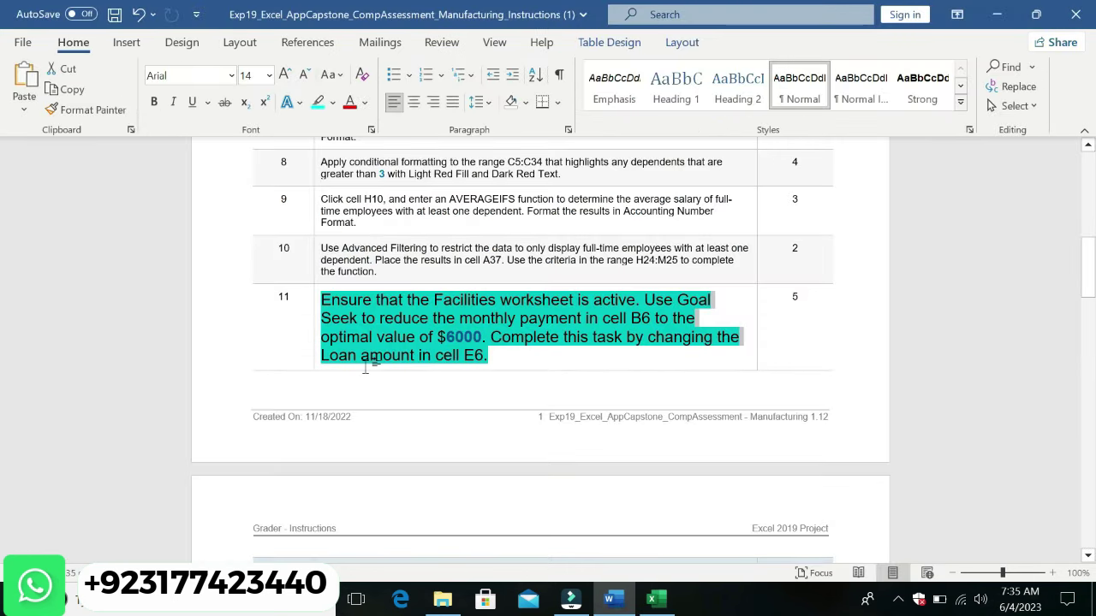
click(656, 599)
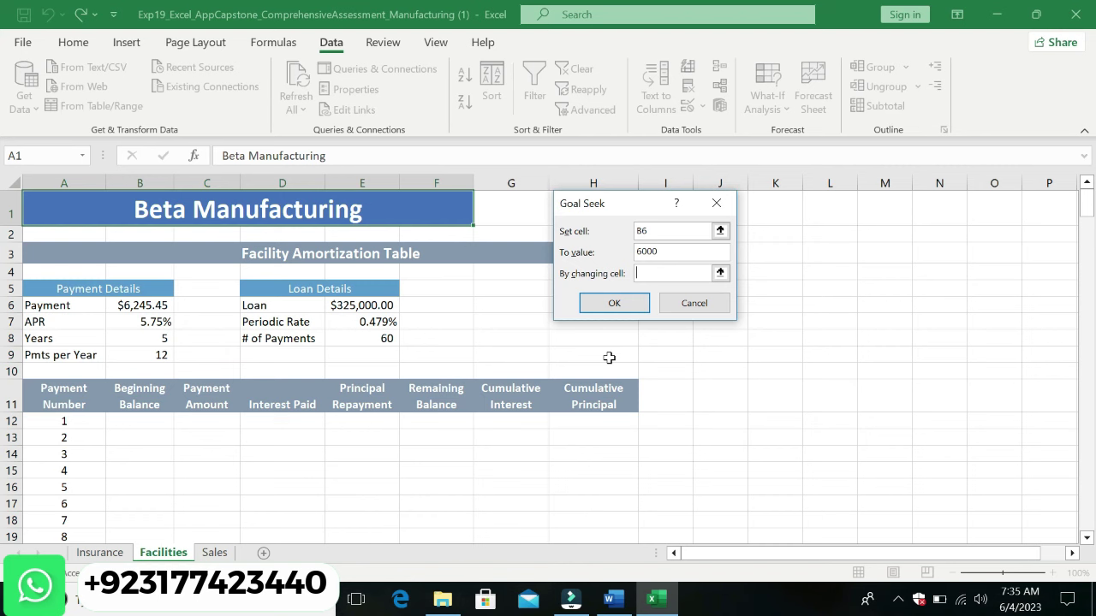
click(353, 305)
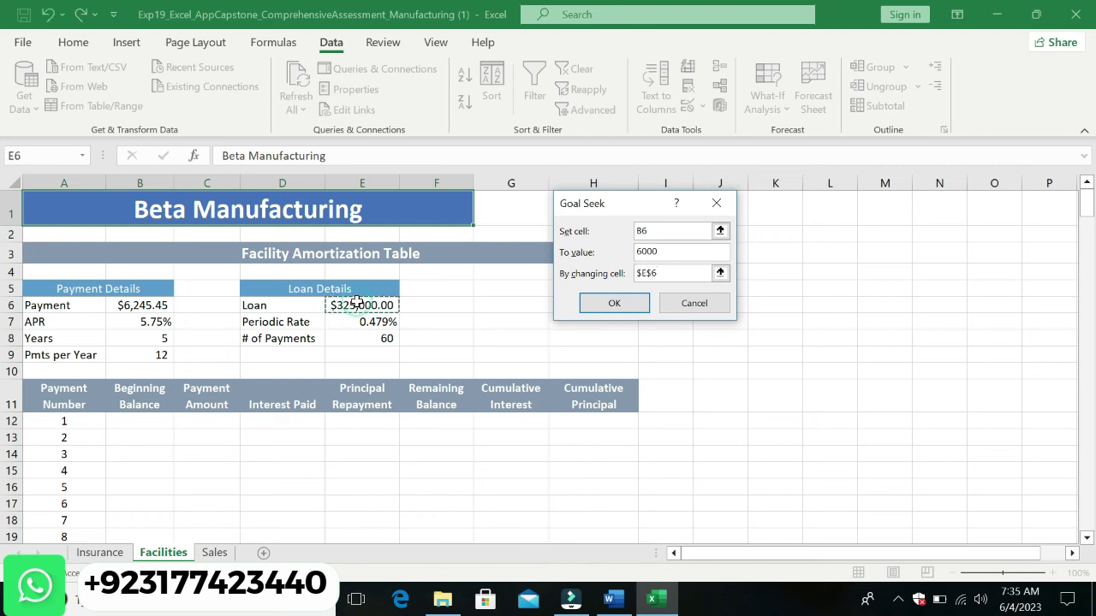
Step: Run Goal Seek so E6 becomes $312,227.32, then undo step 11's formatting in Word
click(619, 309)
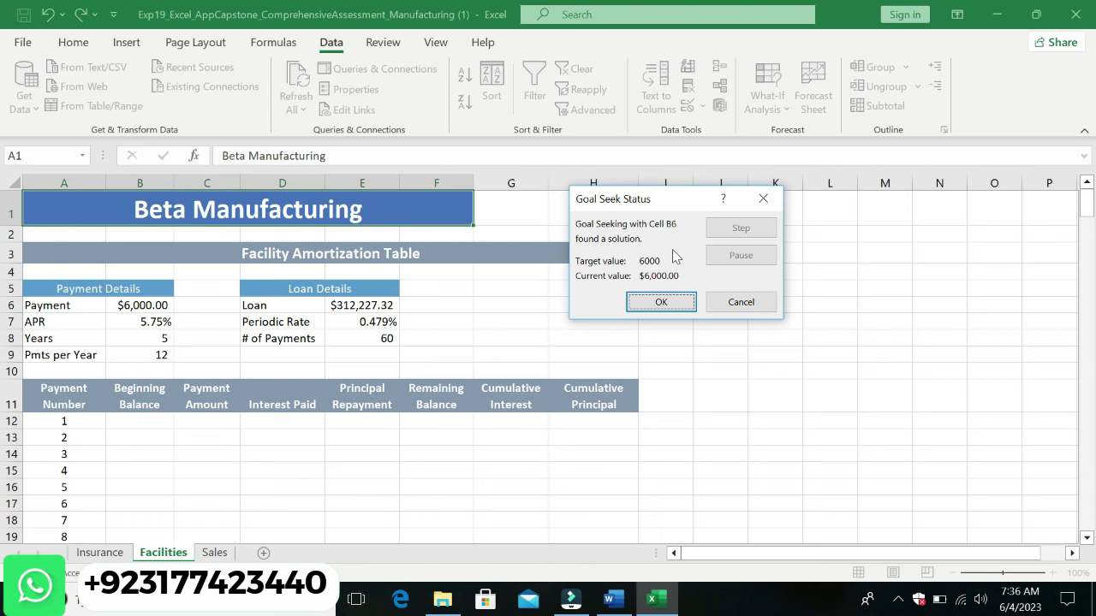
click(664, 301)
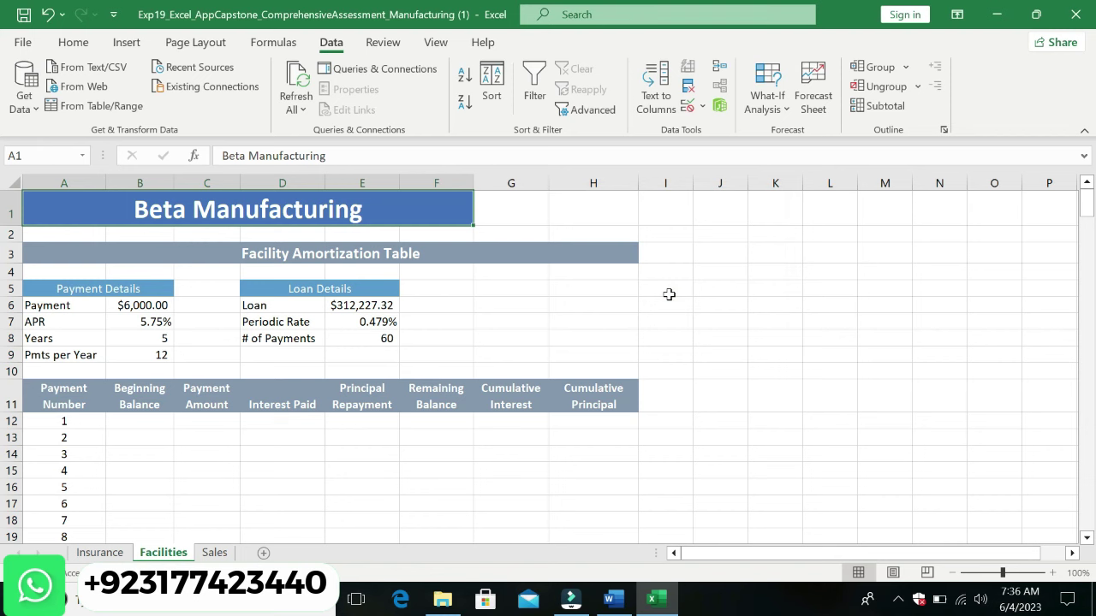
click(608, 599)
key(ctrl+z)
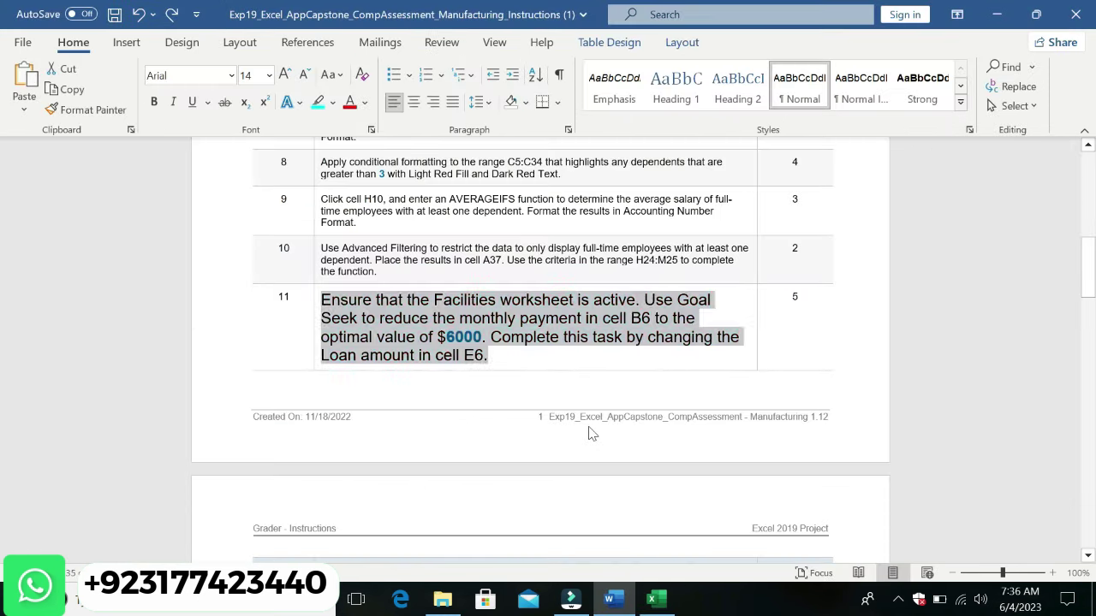
key(ctrl+z)
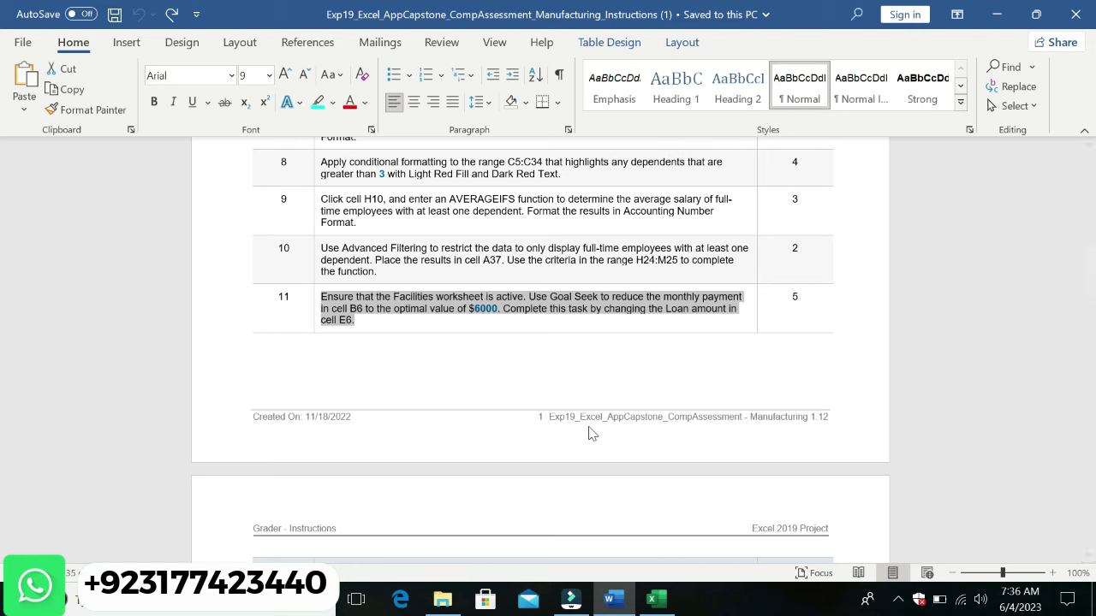
click(433, 362)
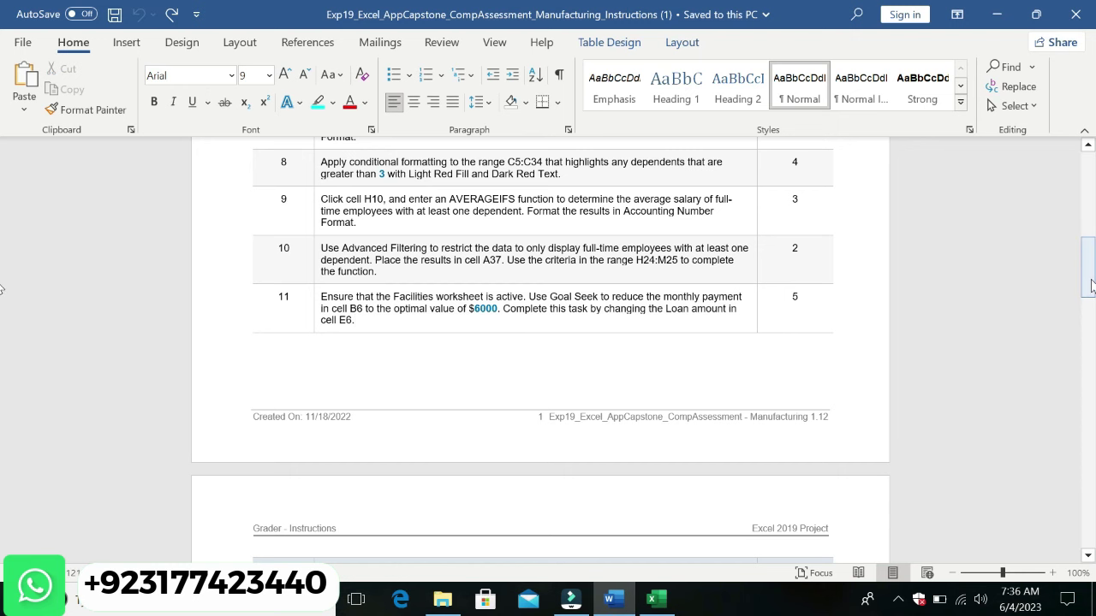
Step: Highlight Step 12's opening Scenario Manager sentence in turquoise in Word, then go back to Excel
drag(1089, 295, 1089, 338)
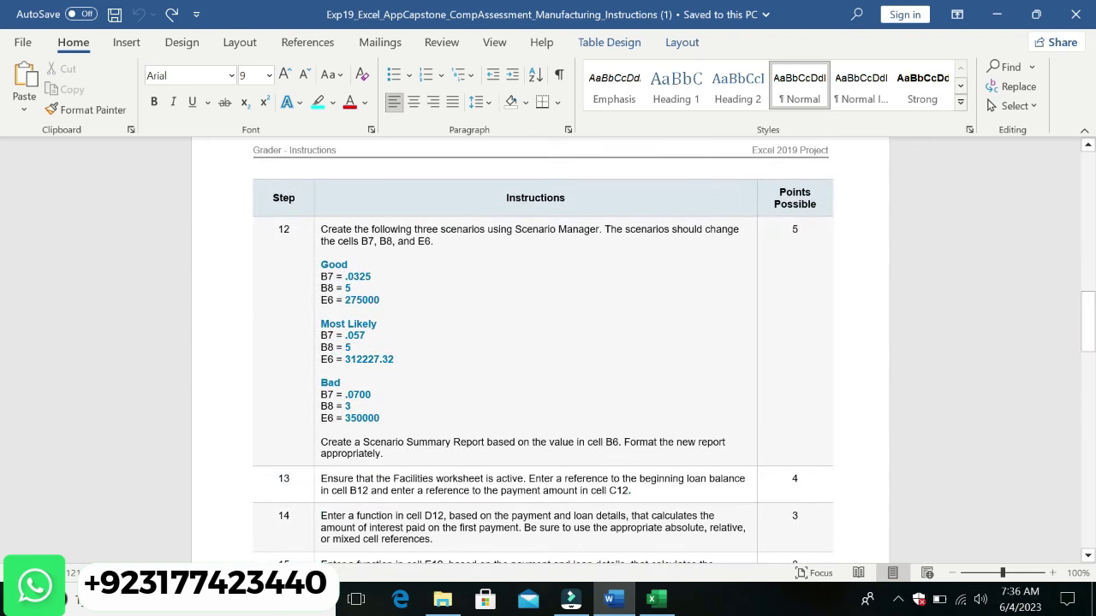
drag(319, 231, 434, 242)
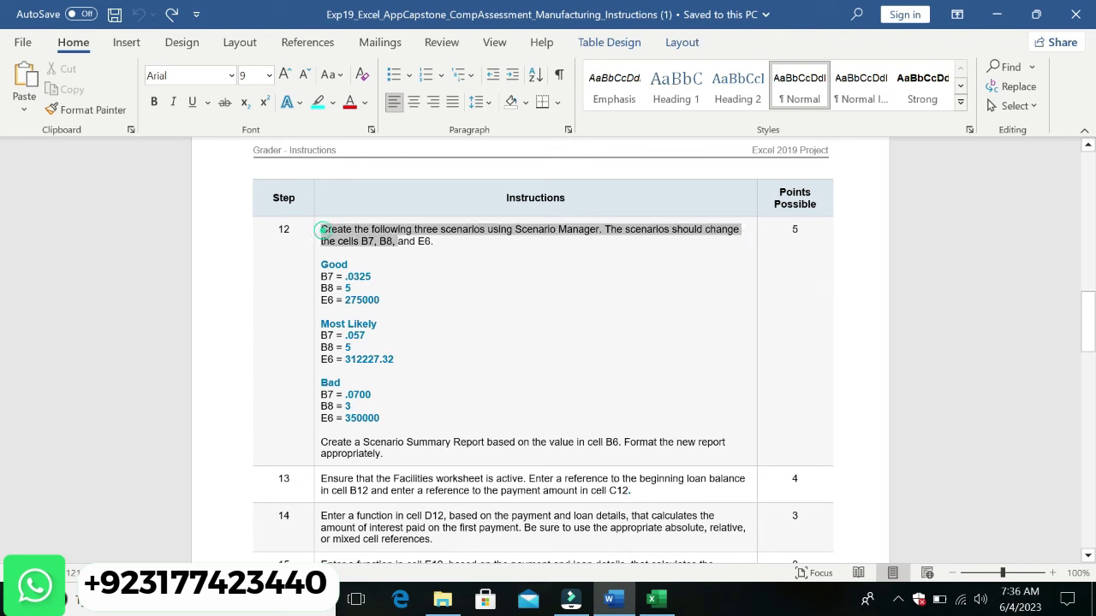
click(457, 274)
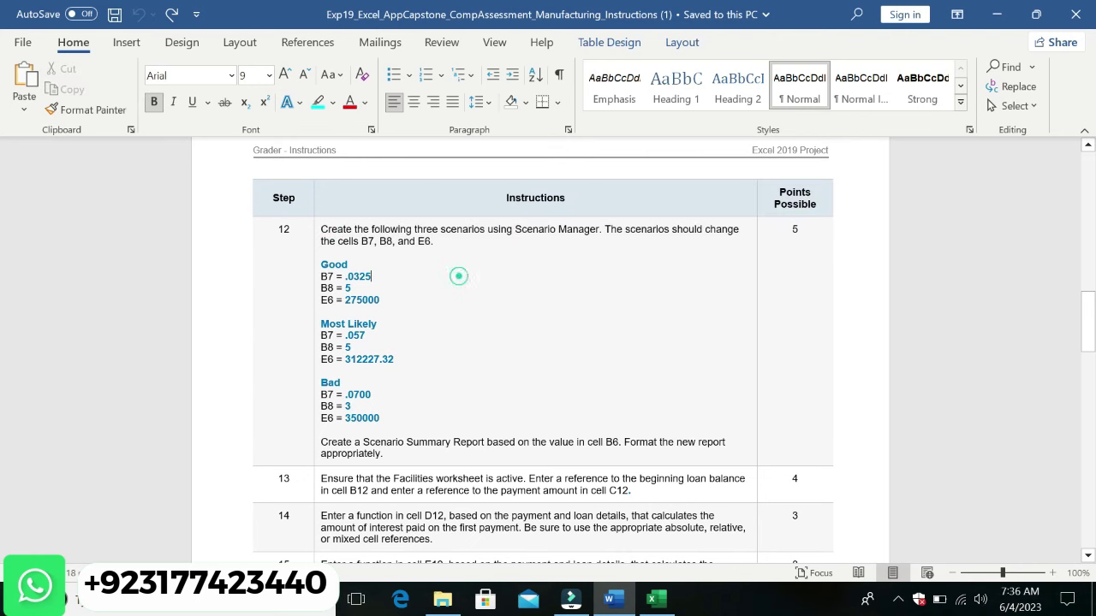
drag(328, 229, 435, 242)
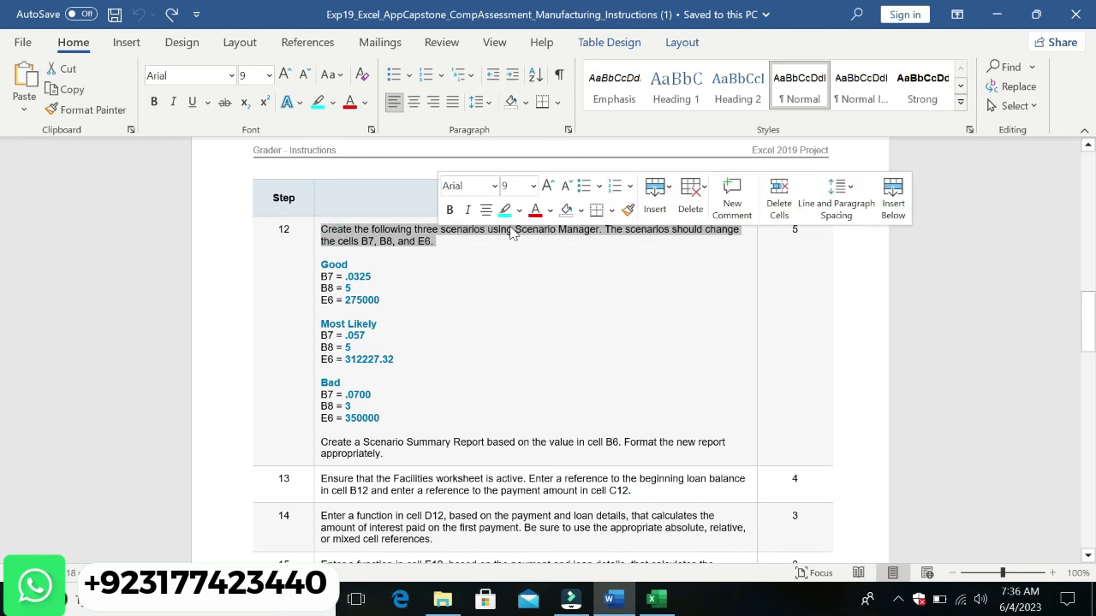
click(504, 210)
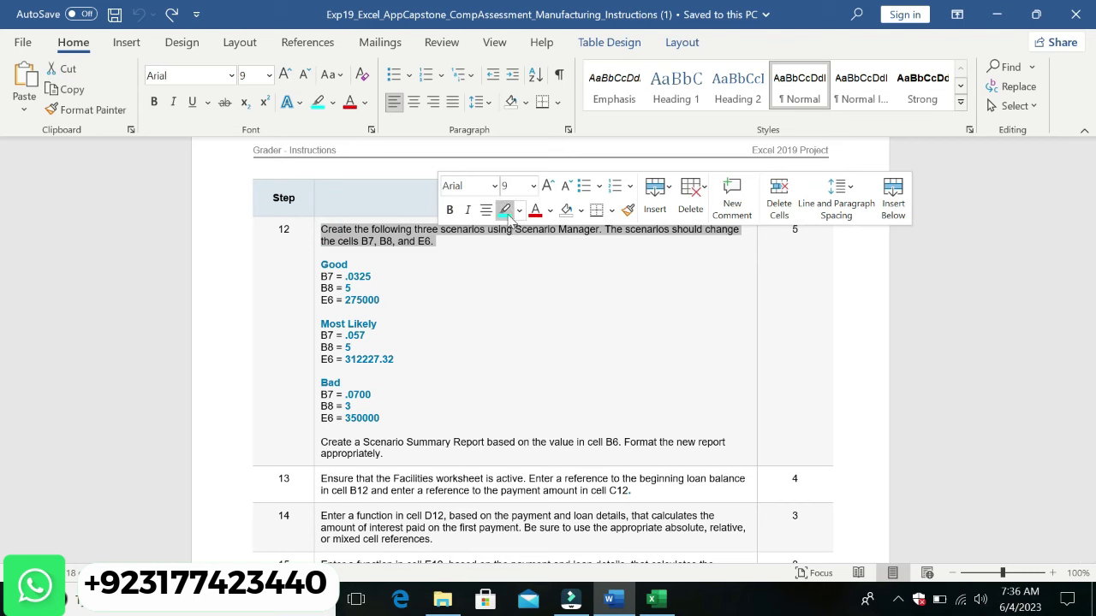
double_click(330, 264)
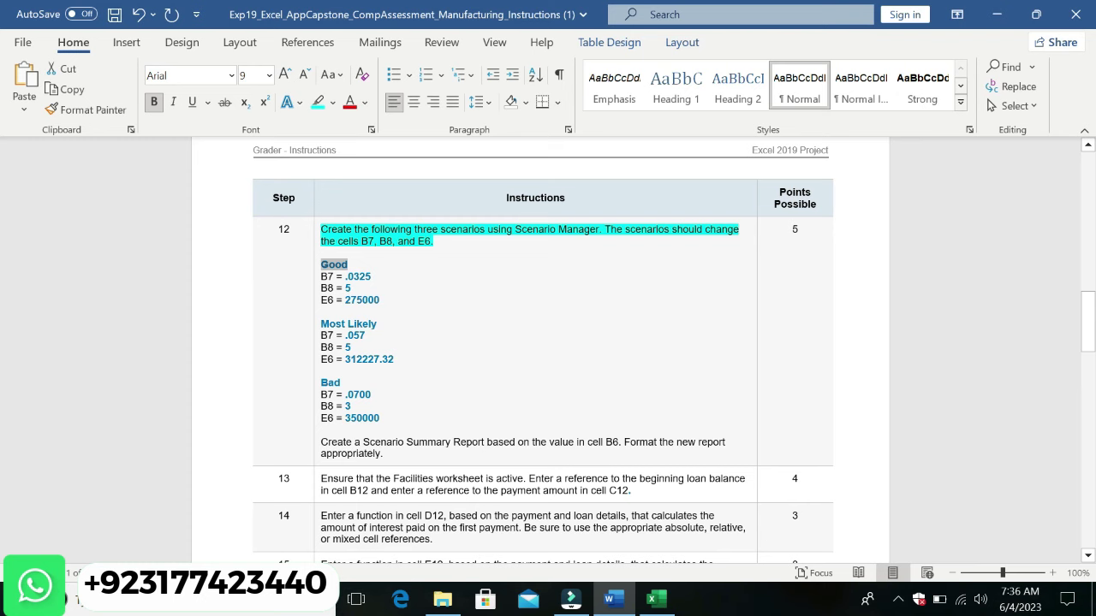
click(656, 602)
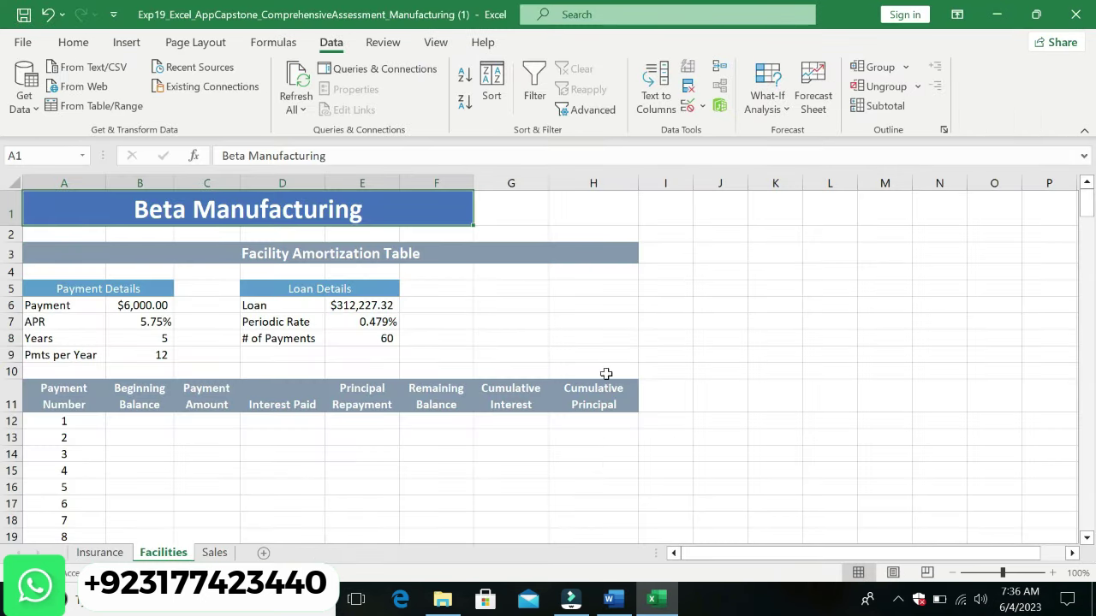
Step: From What-If Analysis > Scenario Manager, add a new scenario named Good and clear its default changing cells
click(785, 109)
click(801, 135)
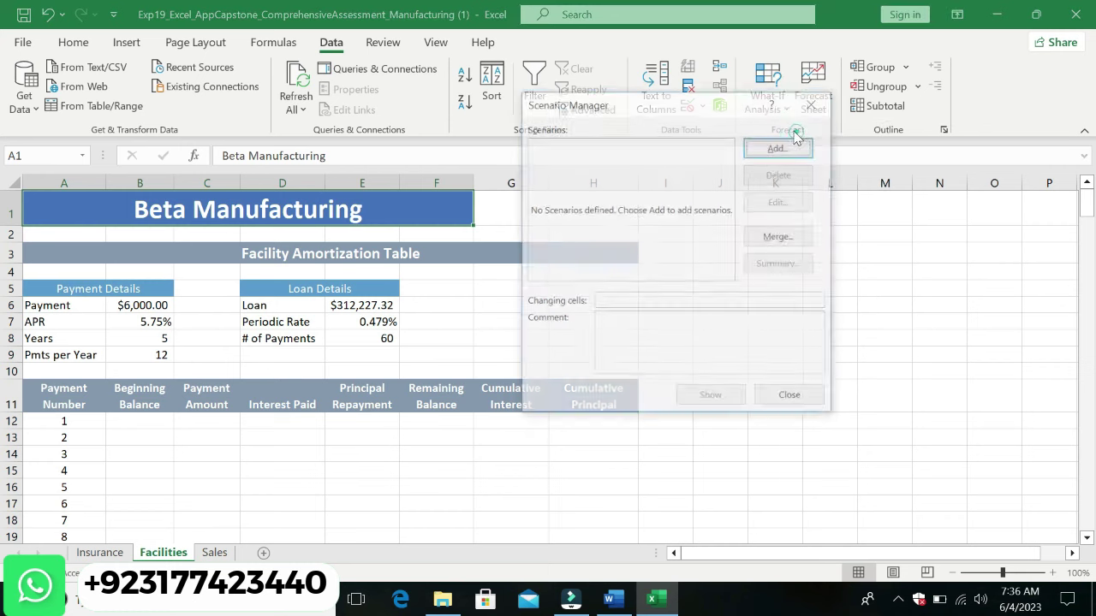
click(776, 150)
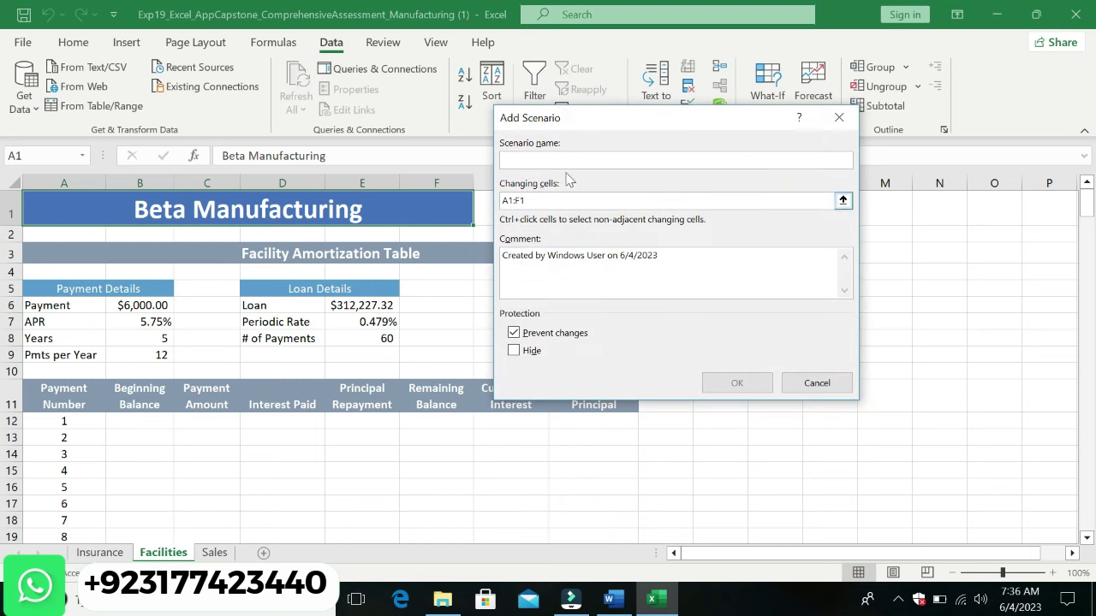
click(546, 159)
text(Good)
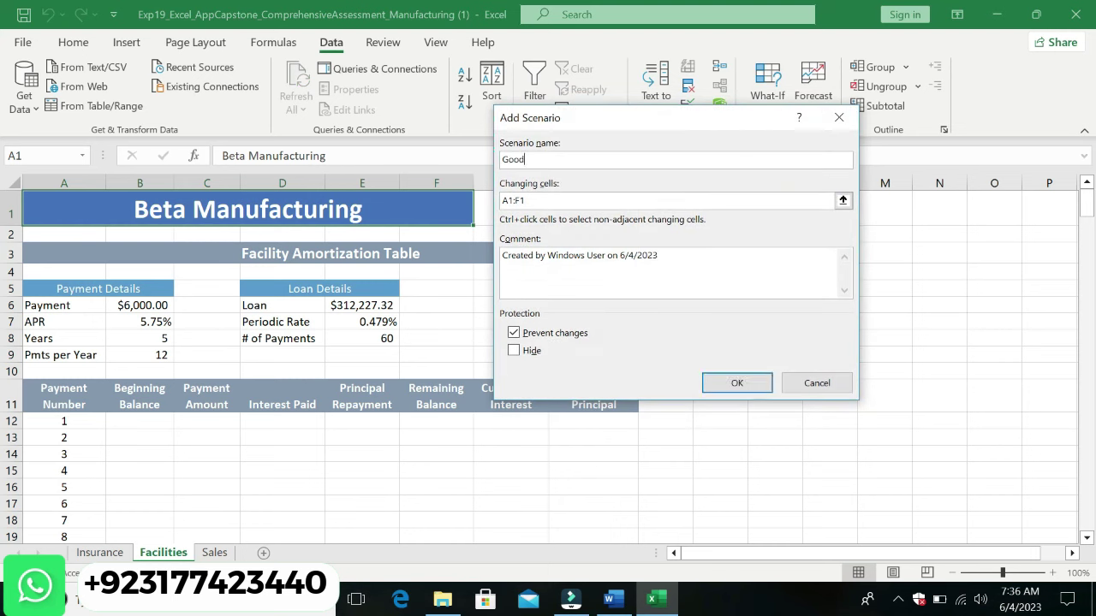
click(553, 203)
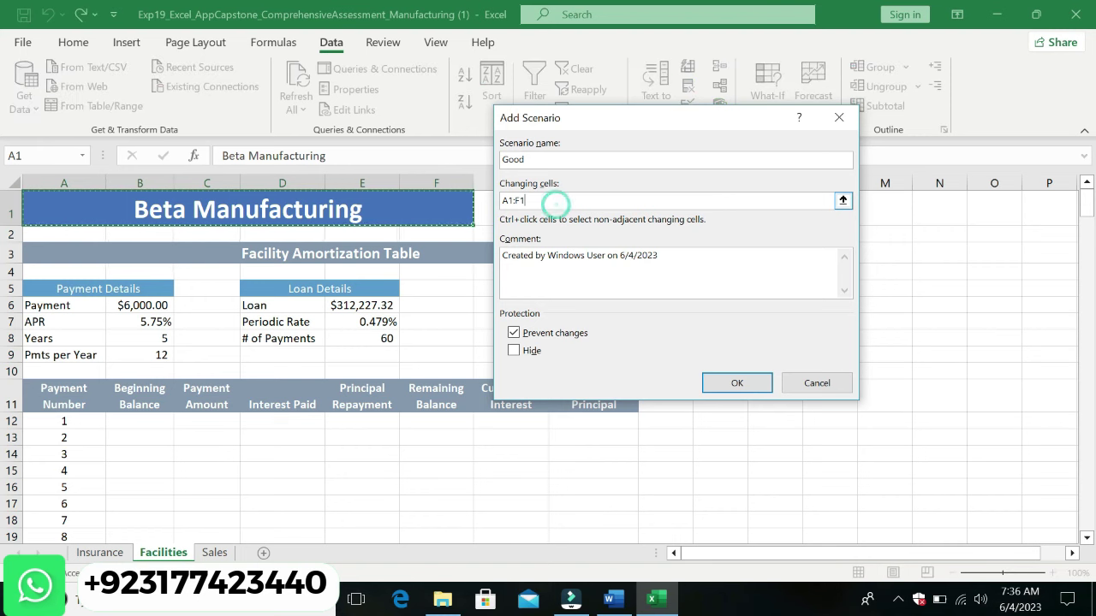
key(BackSpace)
key(BackSpace)
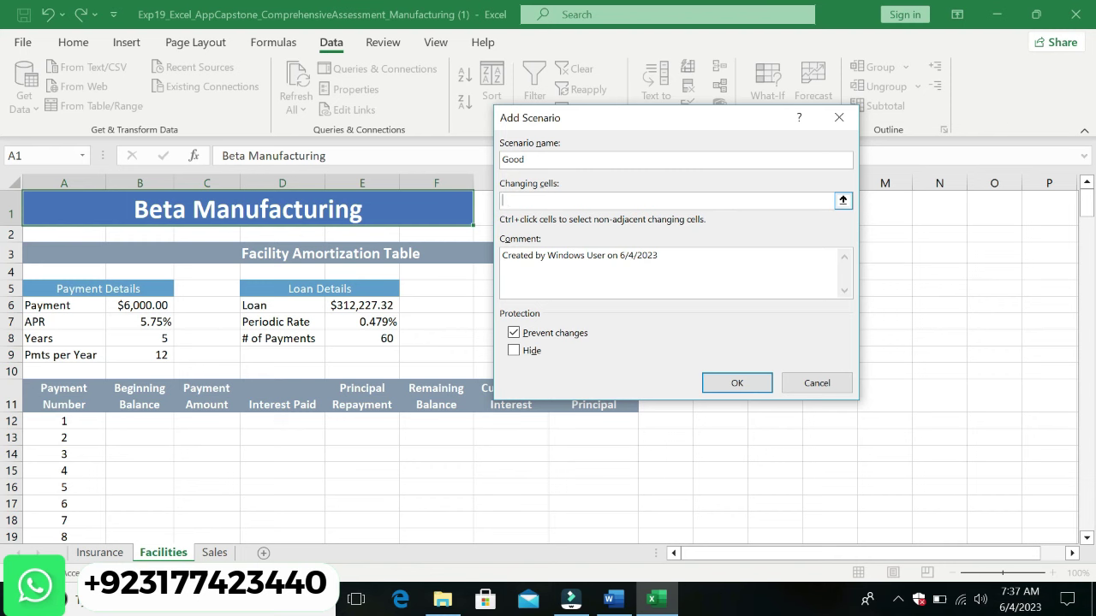
Step: Highlight the Good values in the Word instructions, then confirm changing cells B7, B8, E6
click(627, 601)
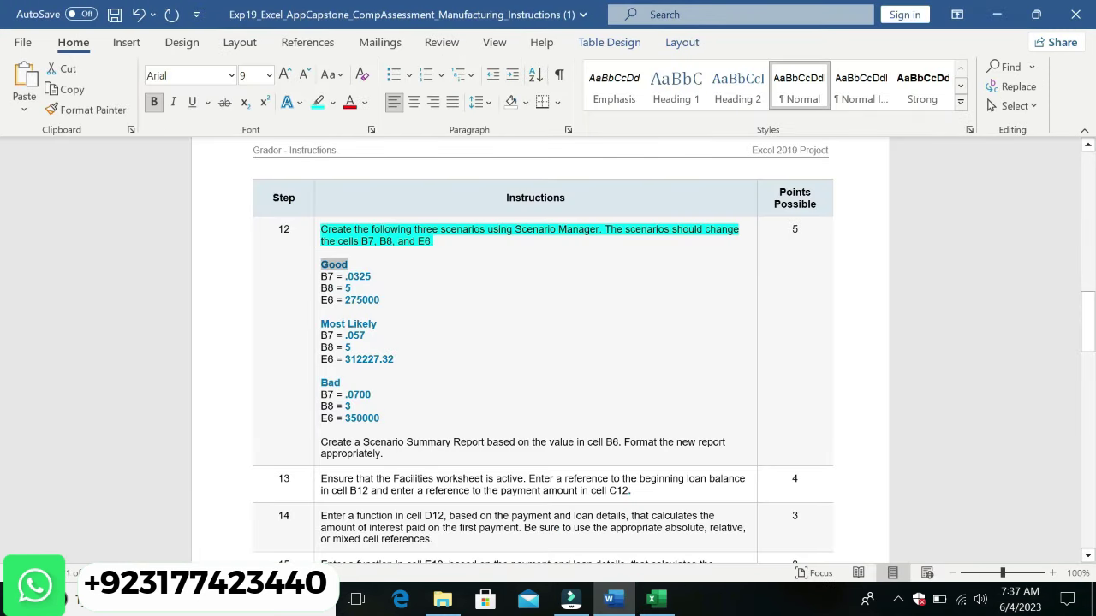
drag(338, 277, 379, 300)
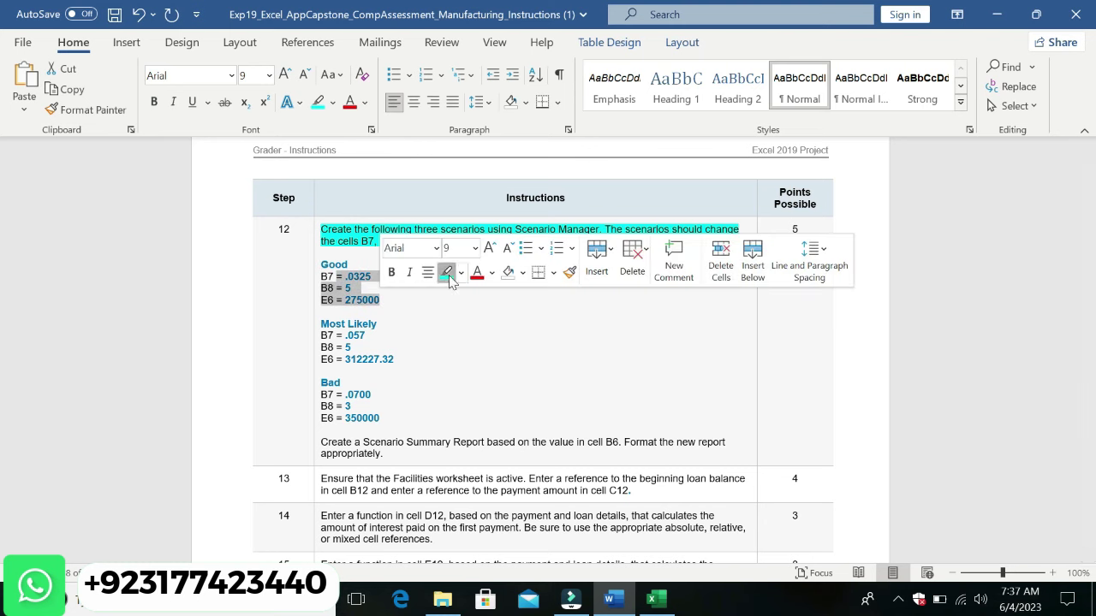
click(446, 273)
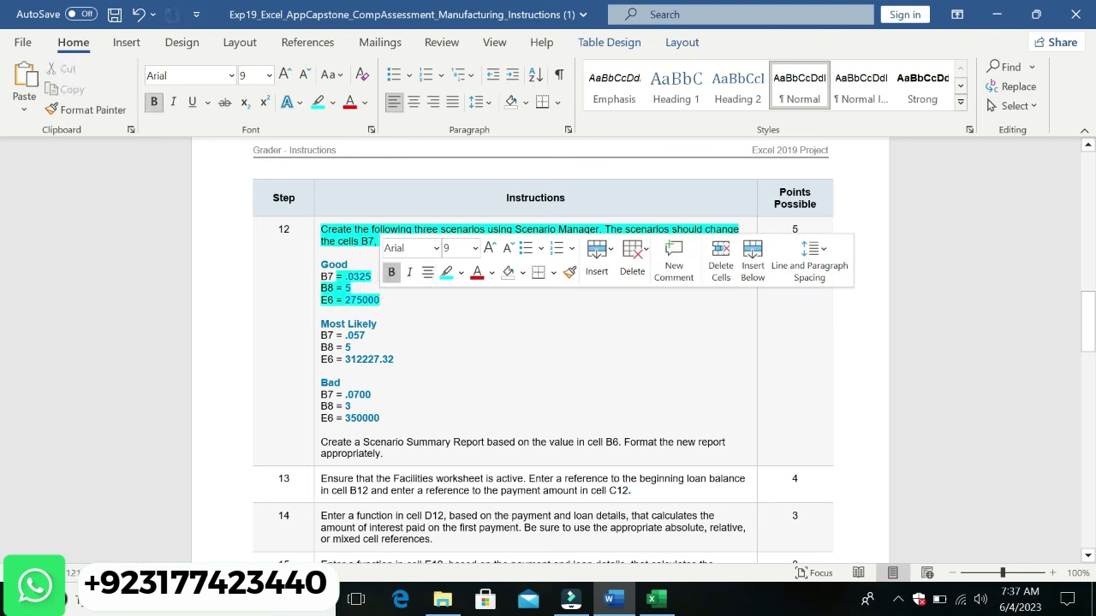
click(652, 599)
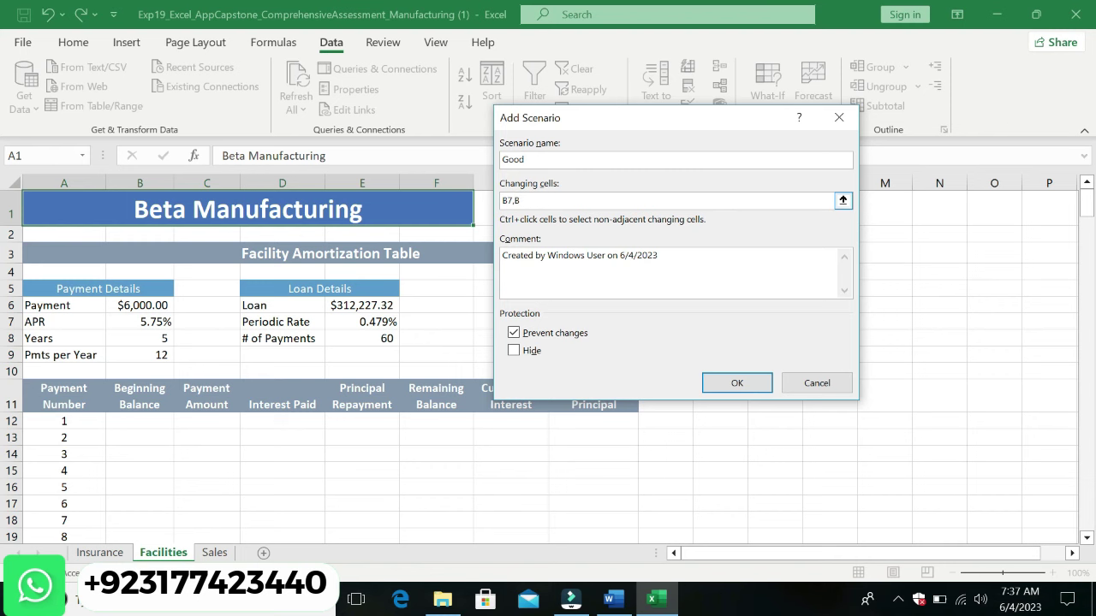
click(613, 599)
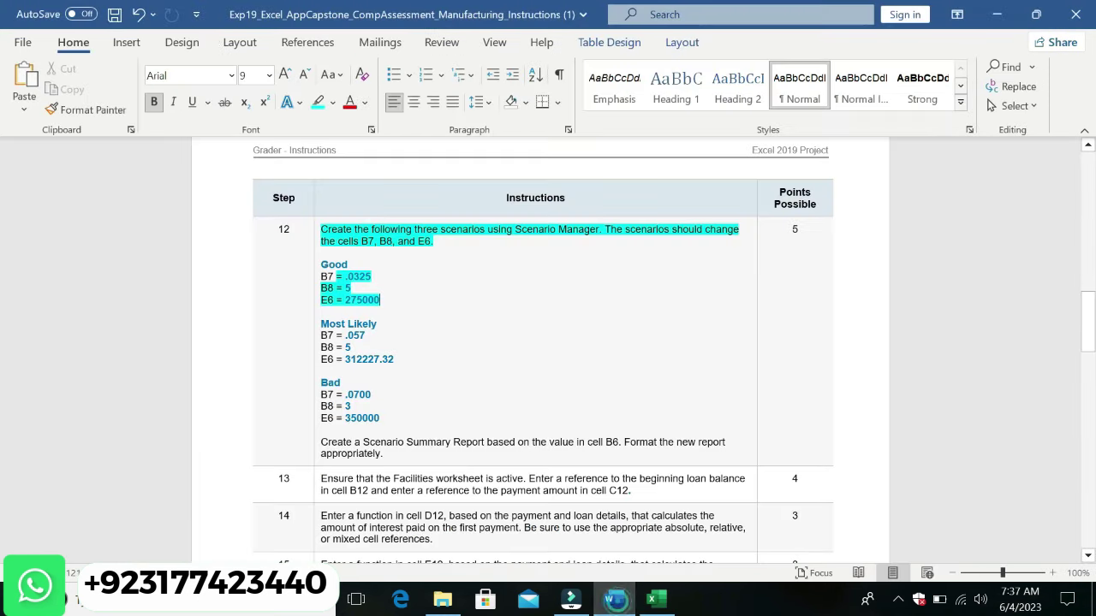
click(659, 597)
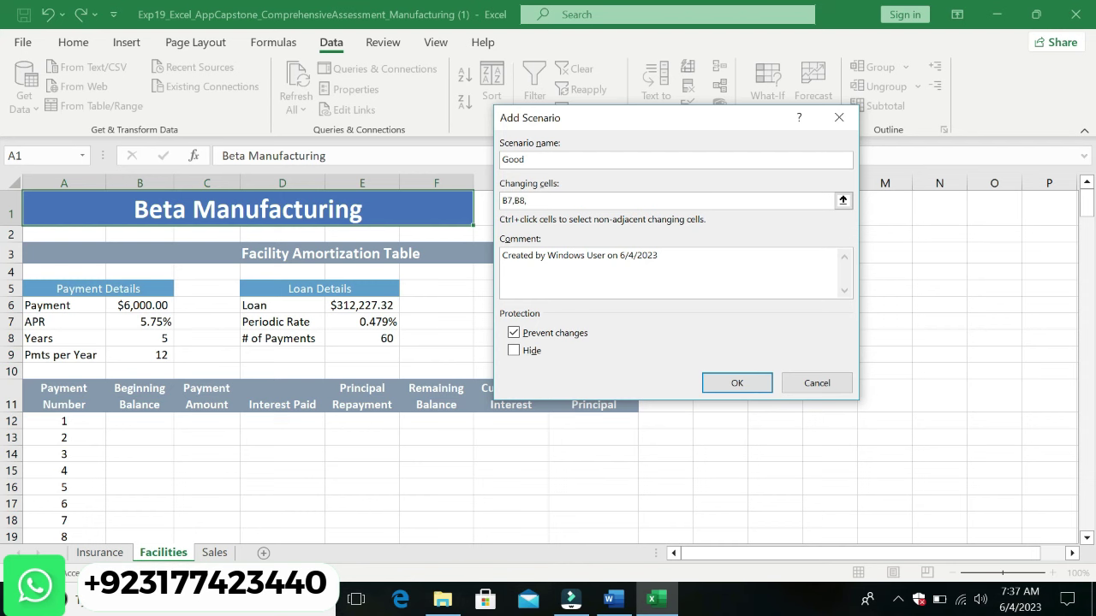
text(E)
text(6)
click(738, 385)
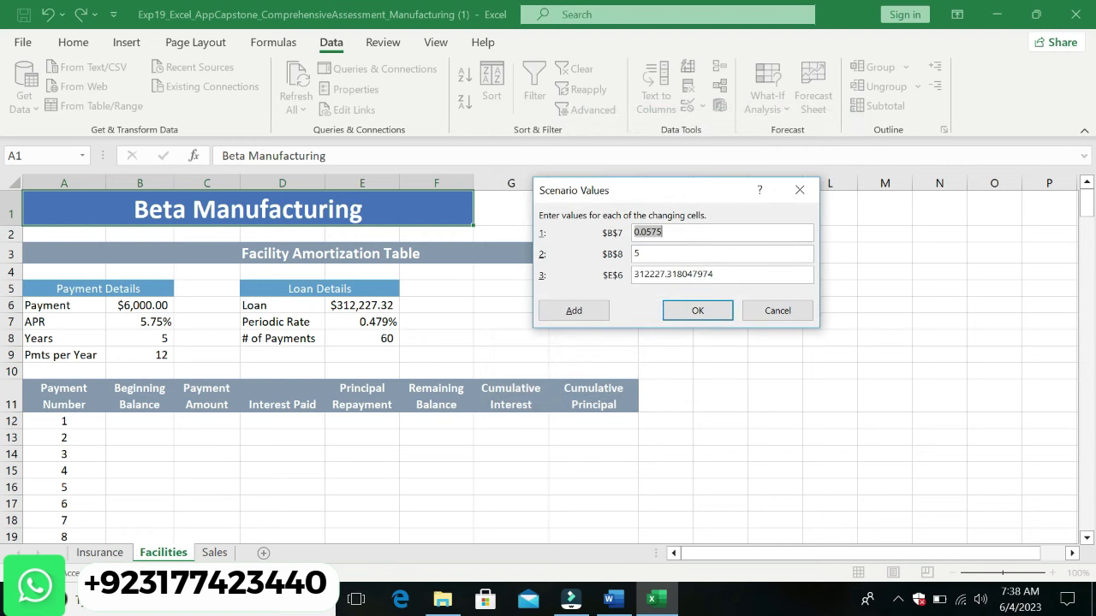
Step: Copy .0325 from the instructions into the Good scenario's B7 value, keeping 5 for B8
click(608, 600)
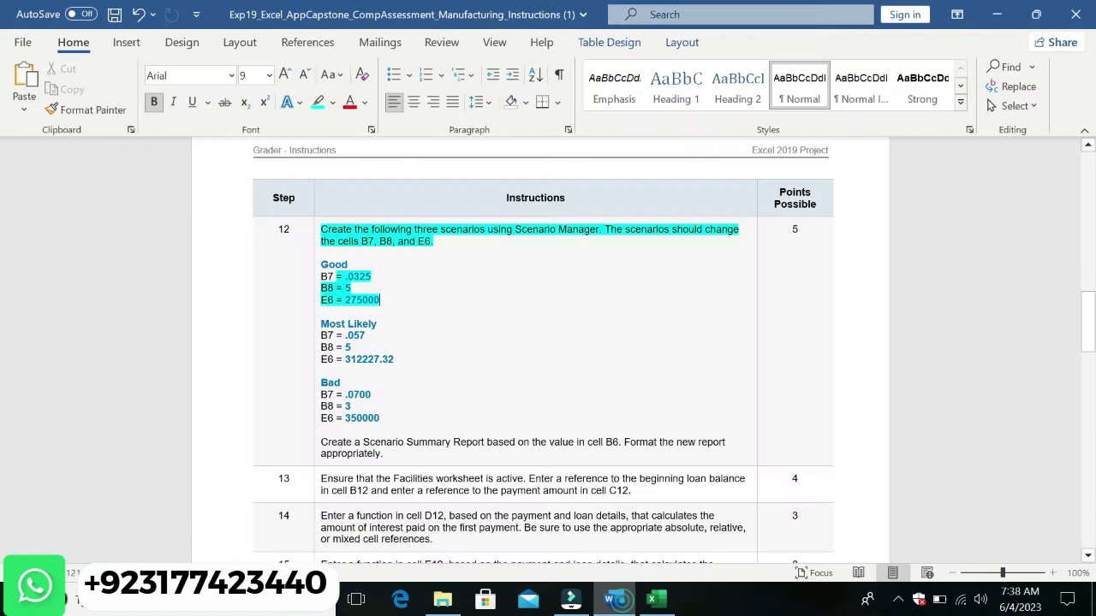
click(362, 287)
click(420, 274)
drag(379, 300, 346, 277)
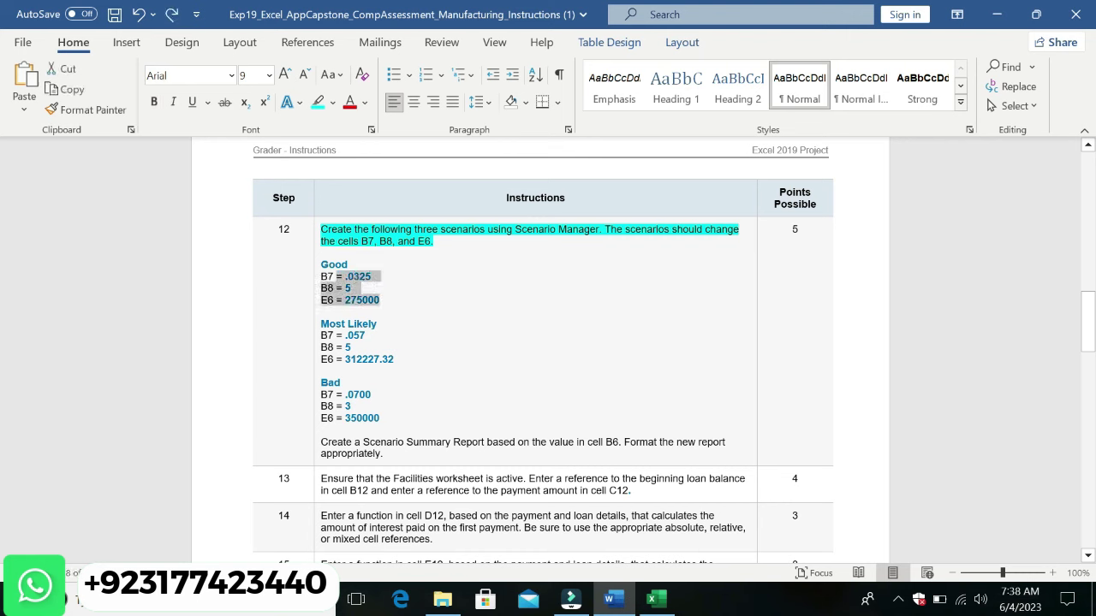
click(348, 279)
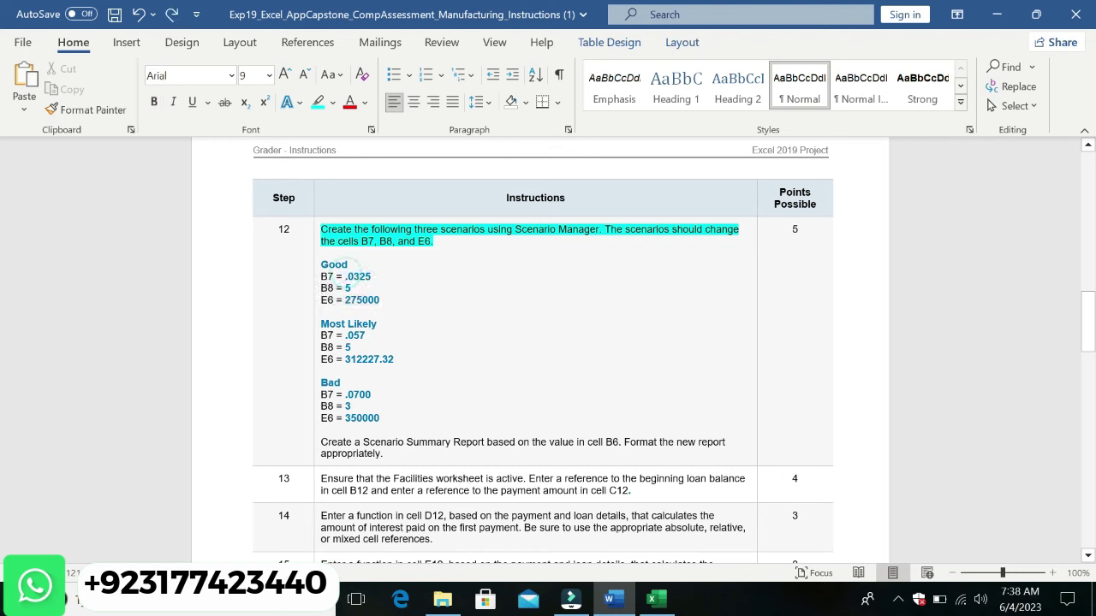
drag(346, 277, 370, 277)
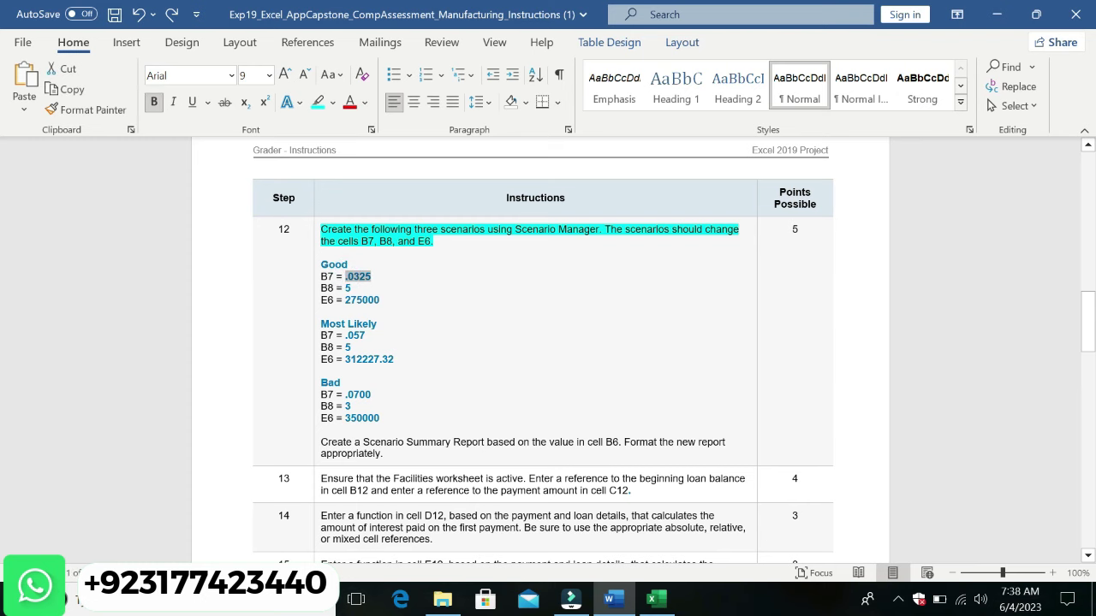
click(652, 598)
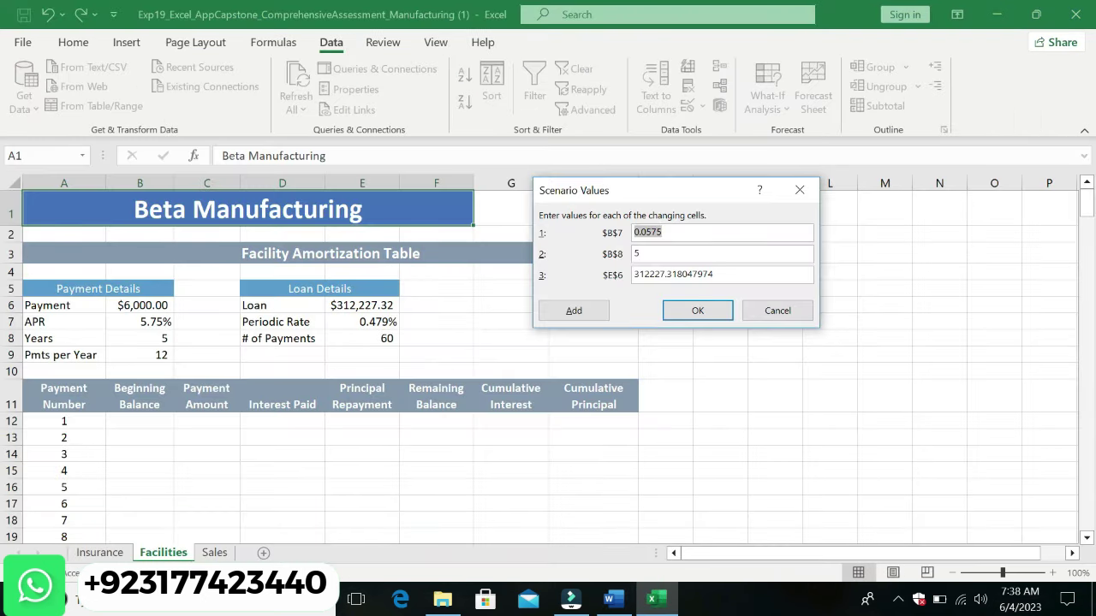
click(679, 232)
key(BackSpace)
key(BackSpace)
key(BackSpace)
key(BackSpace)
text(.0325)
click(672, 254)
Step: Copy 275000 from the instructions into the Good scenario's E6 value
click(609, 599)
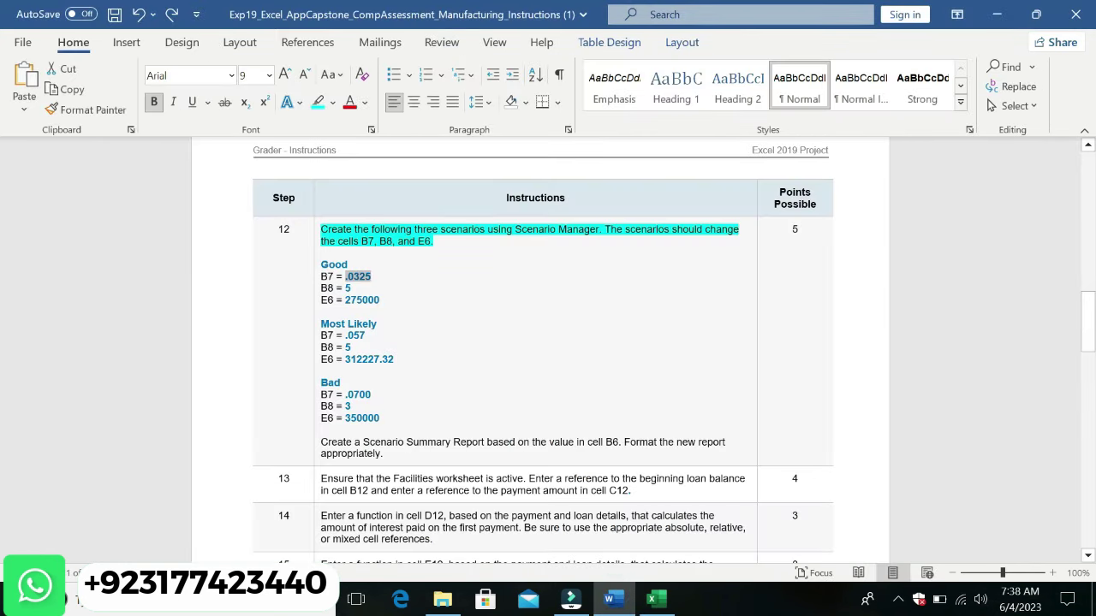
click(358, 289)
double_click(361, 299)
key(ctrl+c)
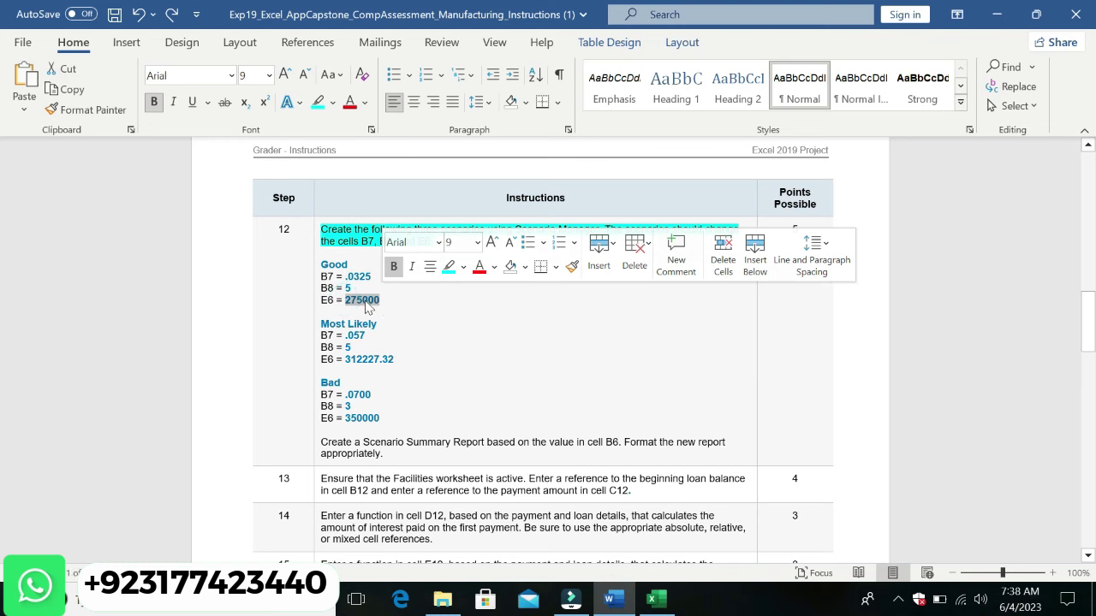
click(651, 599)
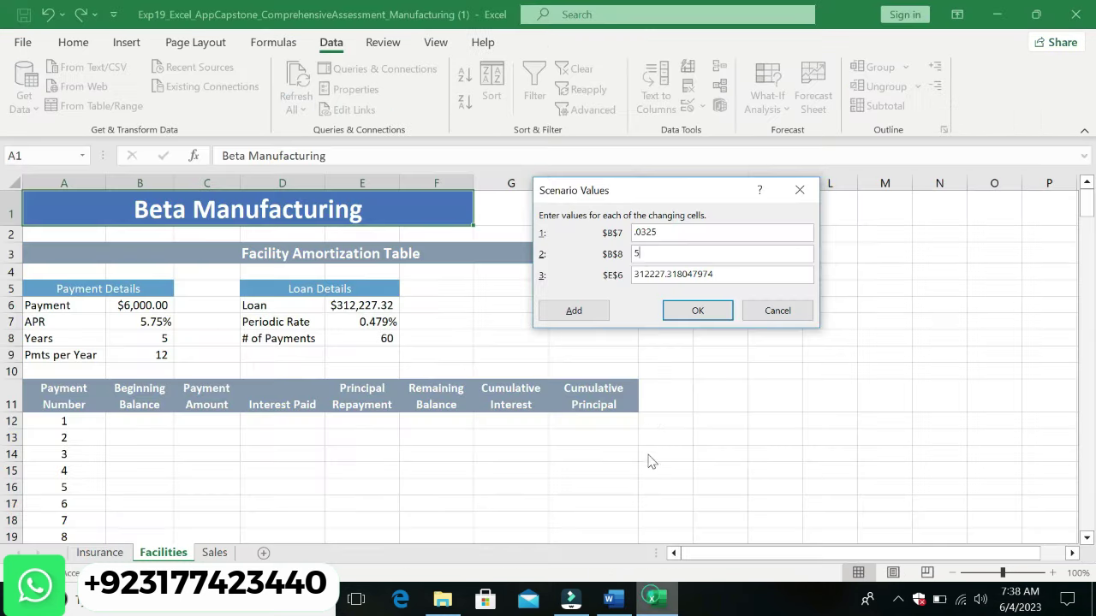
click(726, 274)
key(BackSpace)
key(BackSpace)
key(BackSpace)
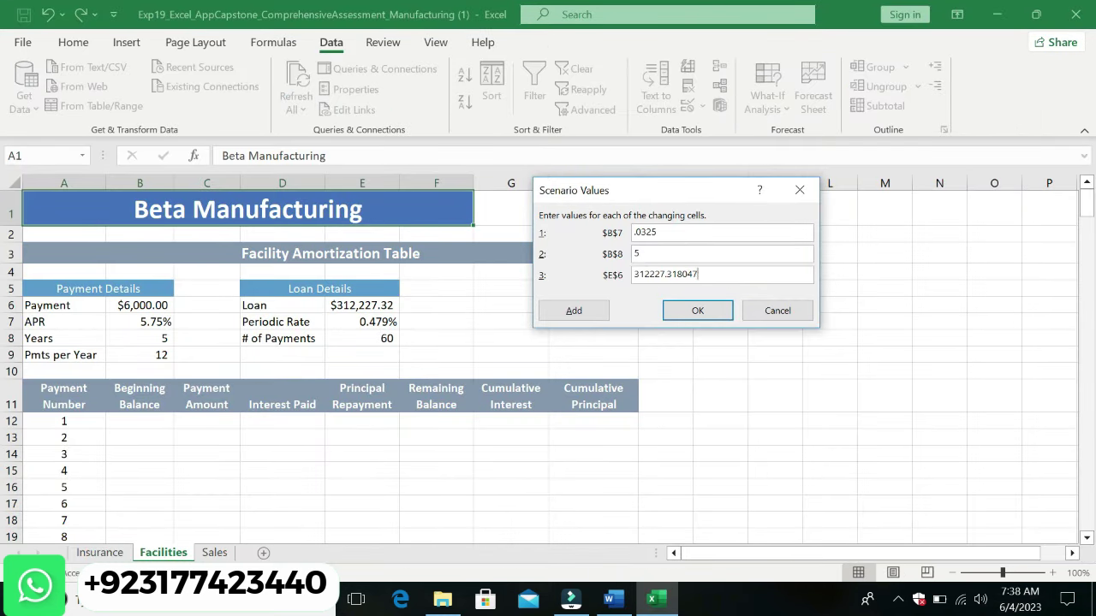
key(BackSpace)
key(BackSpace)
key(BackSpace)
key(ctrl+v)
click(609, 600)
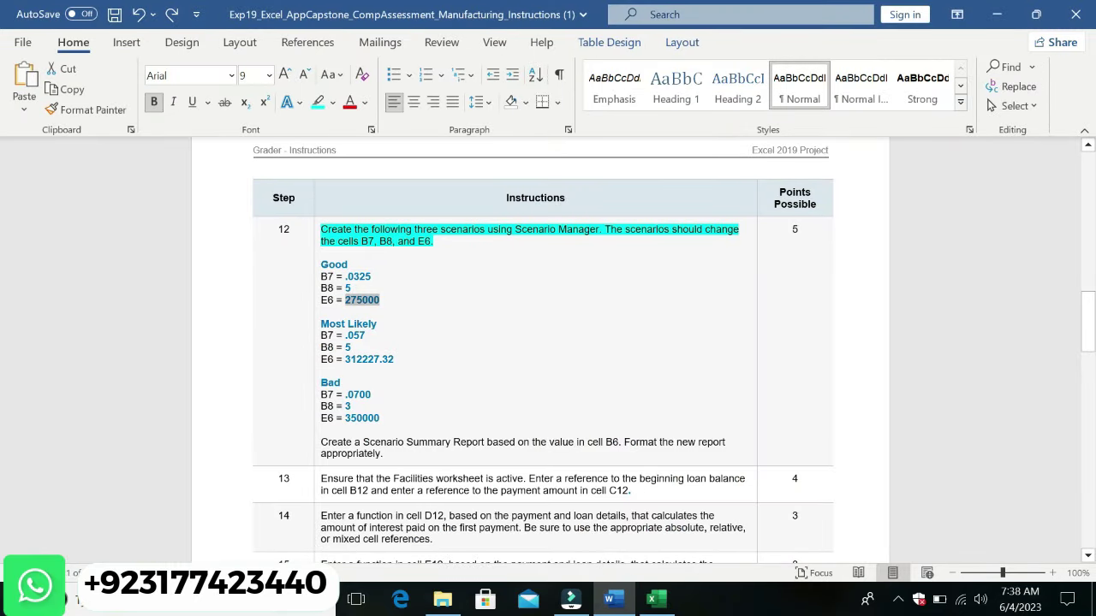
click(652, 599)
Step: Save the Good scenario and add a new scenario named Most Likely
click(700, 310)
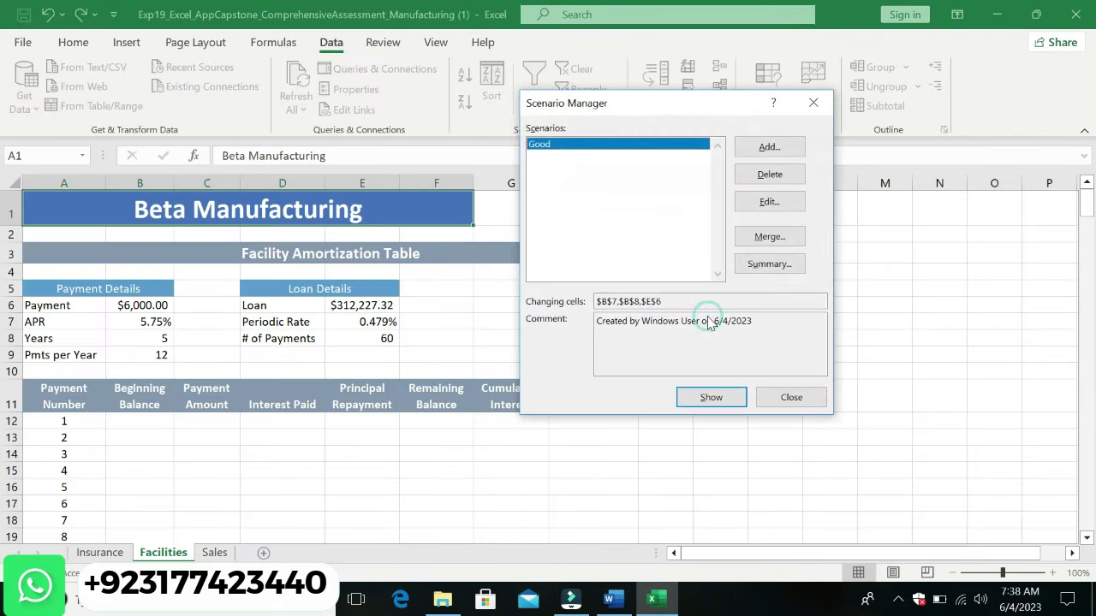
click(612, 600)
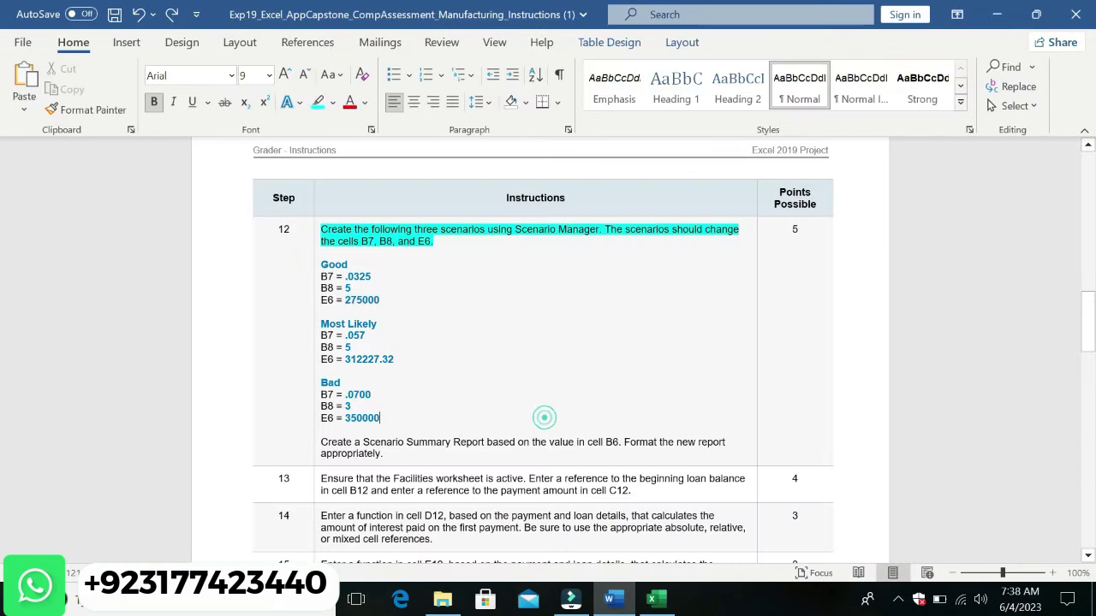
drag(318, 323, 377, 325)
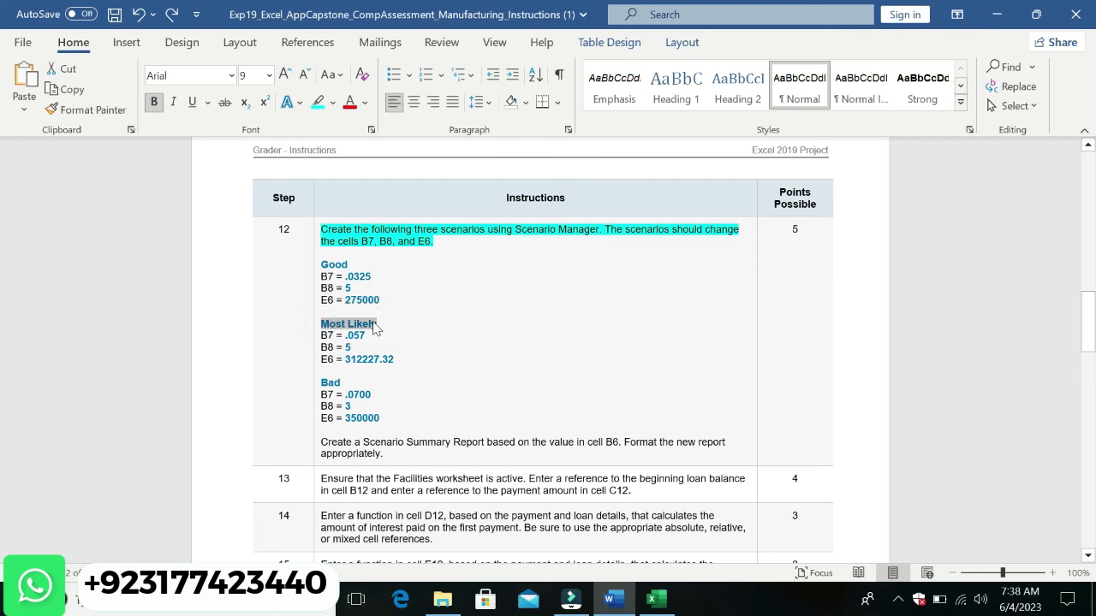
click(655, 599)
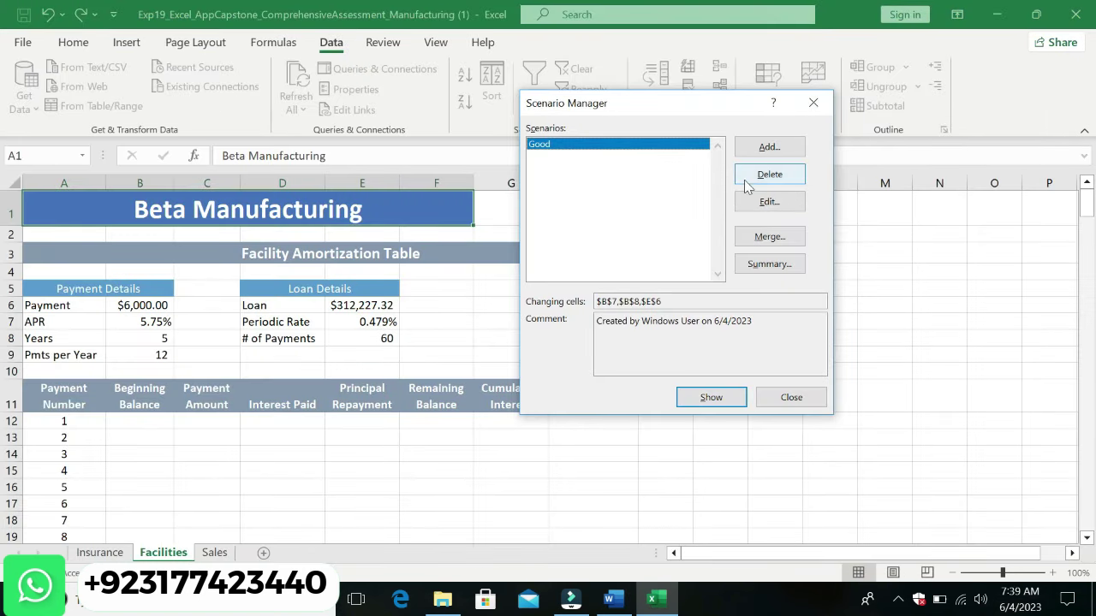
click(774, 149)
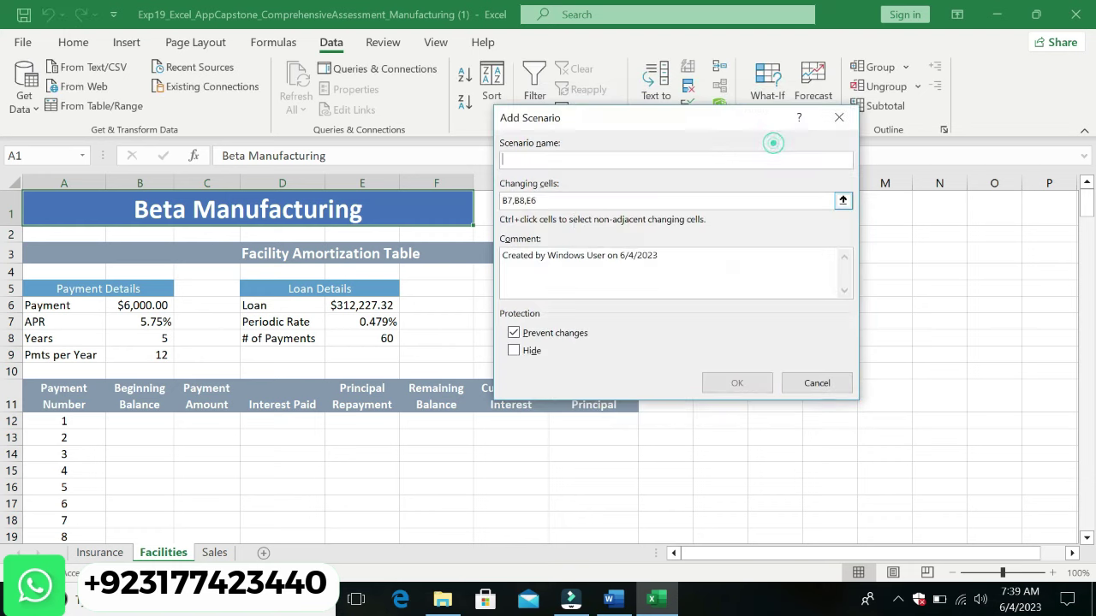
click(542, 159)
text(Most Likely)
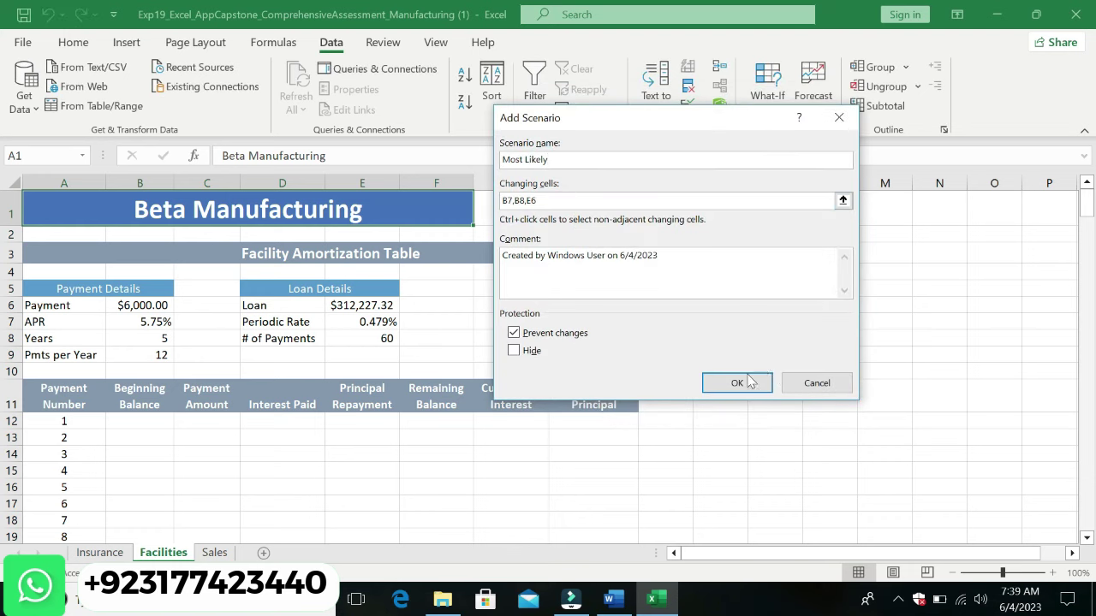
click(743, 382)
Step: Set the Most Likely B7 value to .057, keep 5 for B8, and clear the old E6 value
click(610, 599)
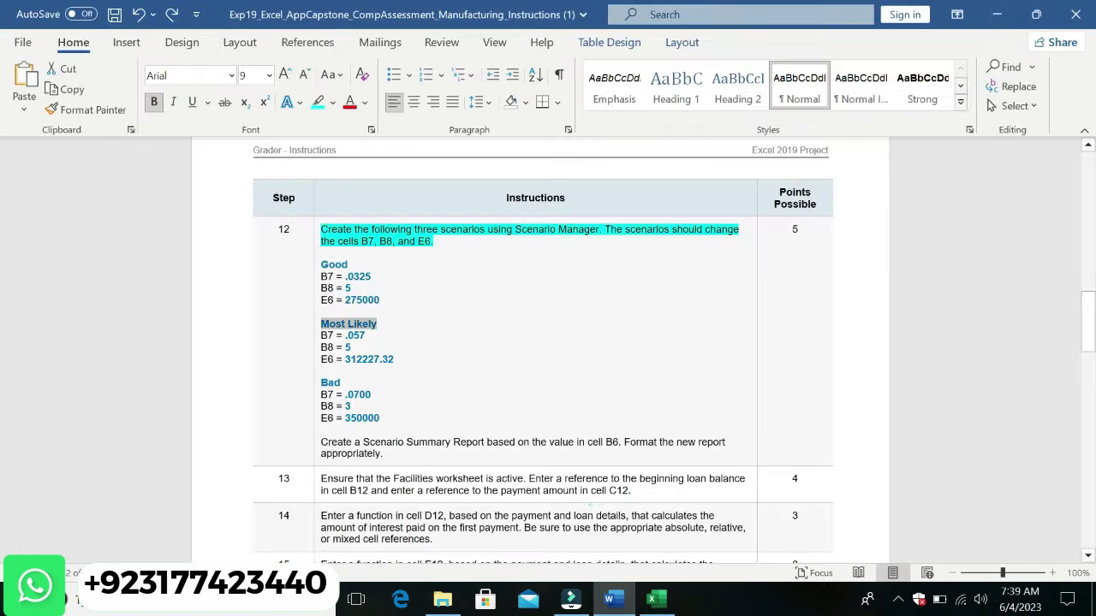
double_click(358, 336)
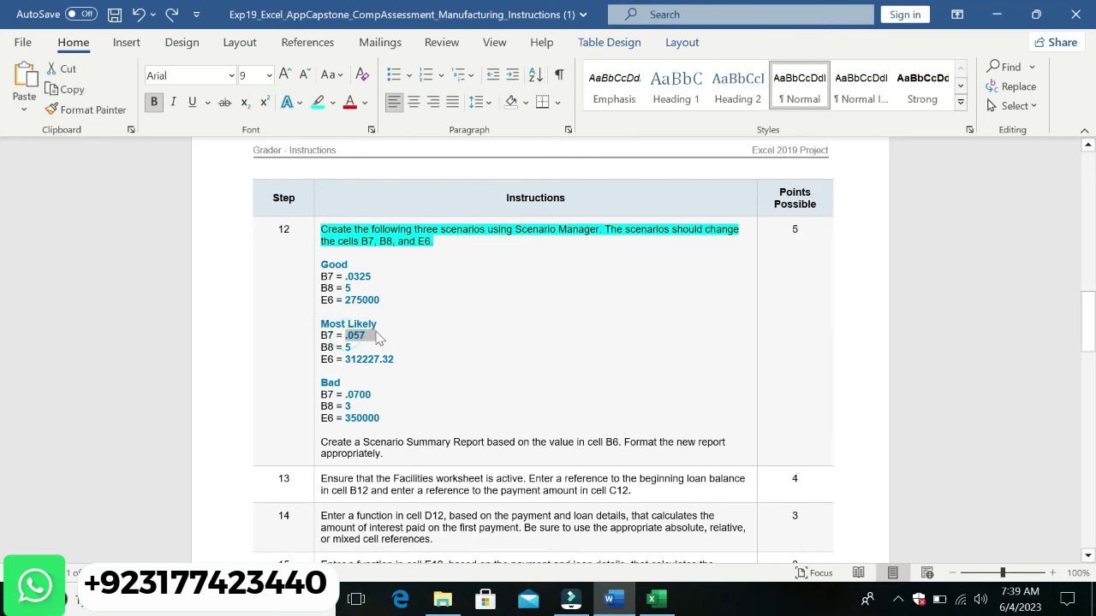
click(655, 599)
click(689, 229)
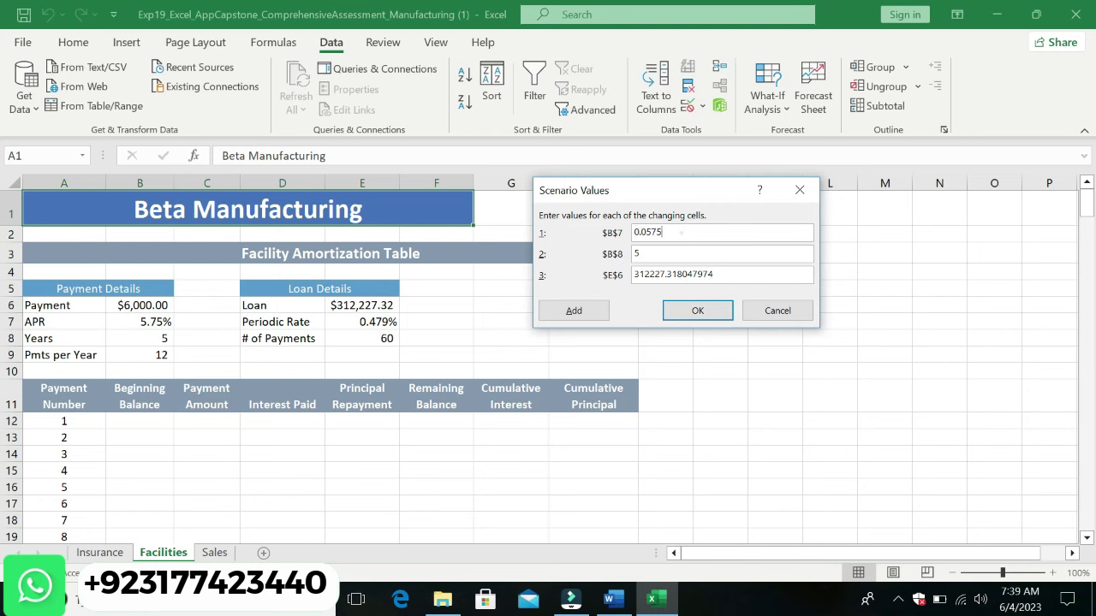
key(BackSpace)
key(Home)
key(Delete)
click(673, 254)
key(BackSpace)
key(BackSpace)
key(BackSpace)
key(BackSpace)
key(BackSpace)
key(BackSpace)
Step: Paste 312227.32 as the Most Likely E6 value and save the scenario
click(609, 600)
click(537, 320)
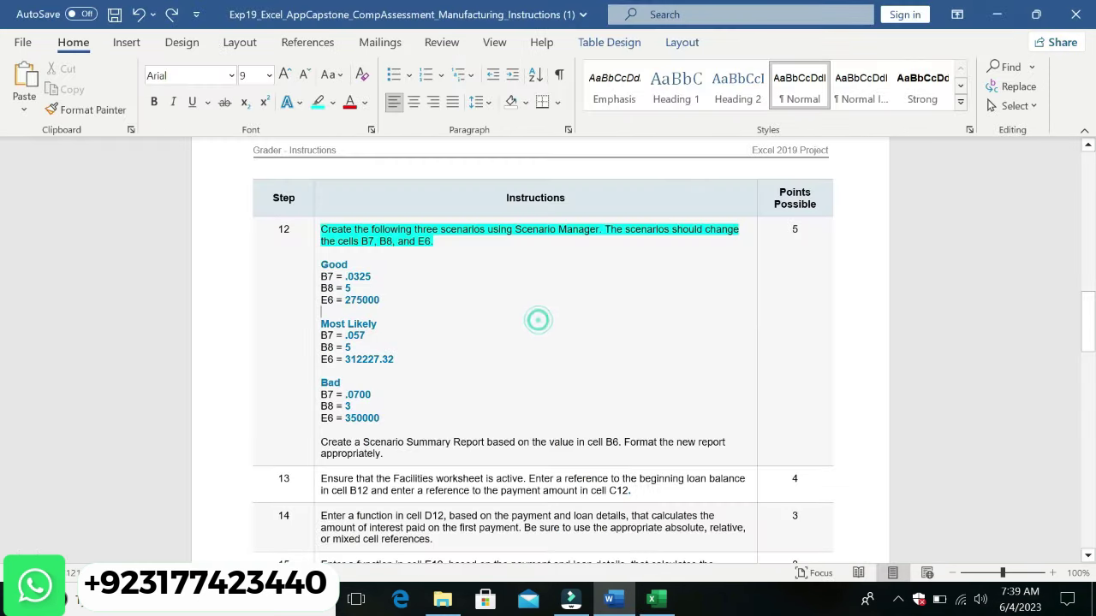
double_click(349, 358)
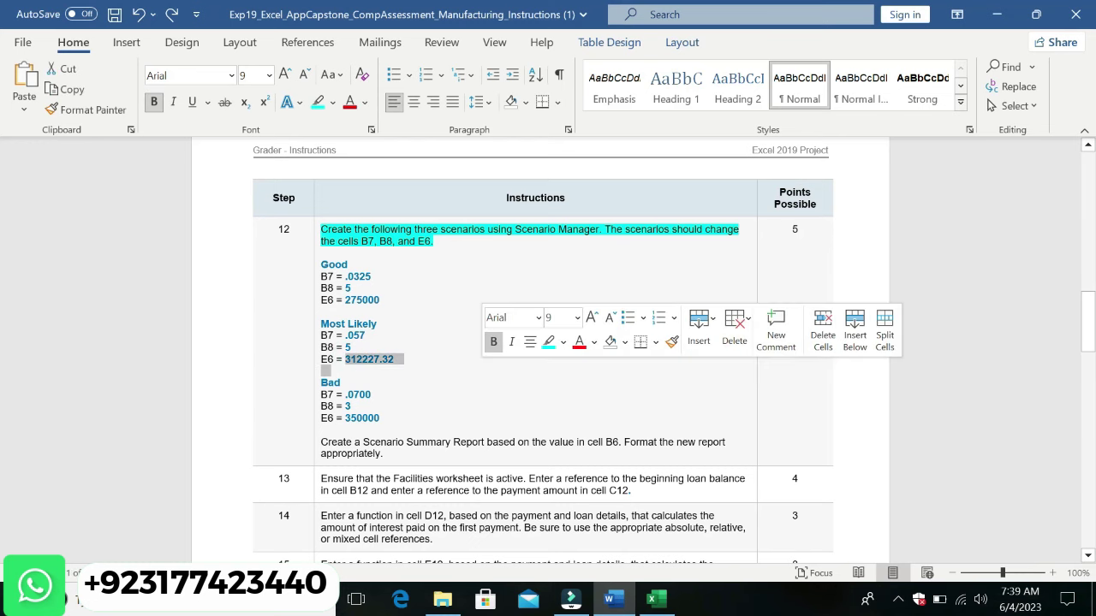
click(480, 377)
drag(344, 359, 409, 360)
key(ctrl+c)
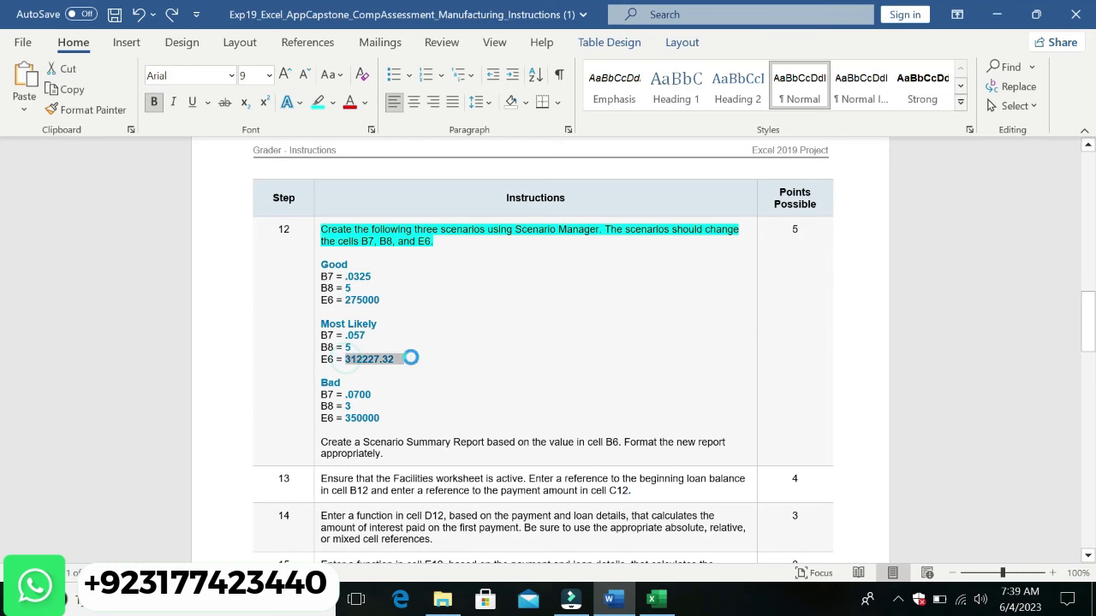
click(658, 604)
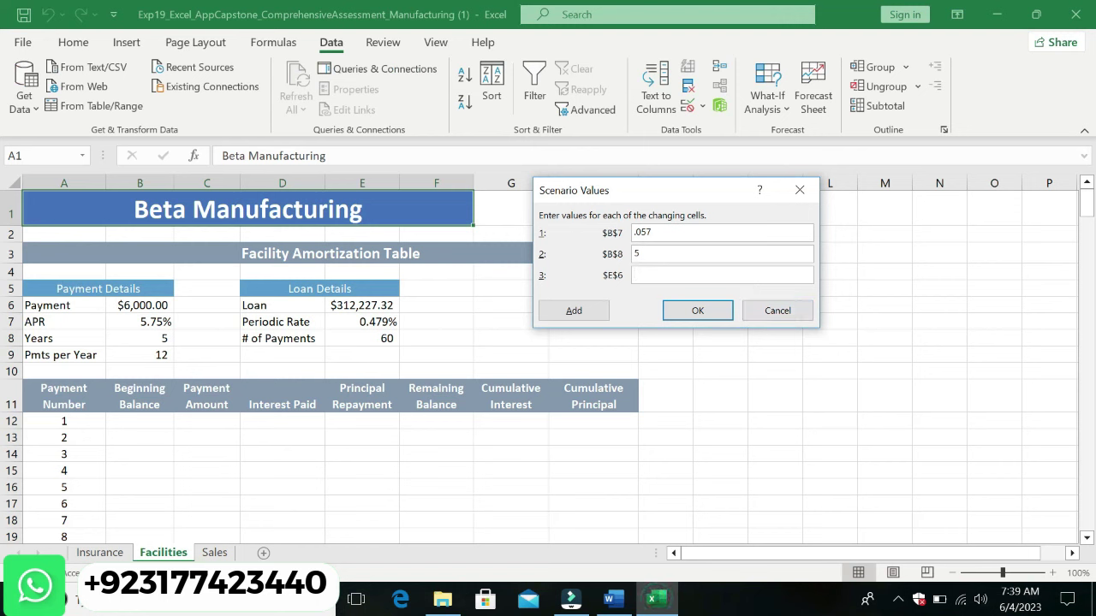
click(642, 274)
key(ctrl+v)
click(697, 310)
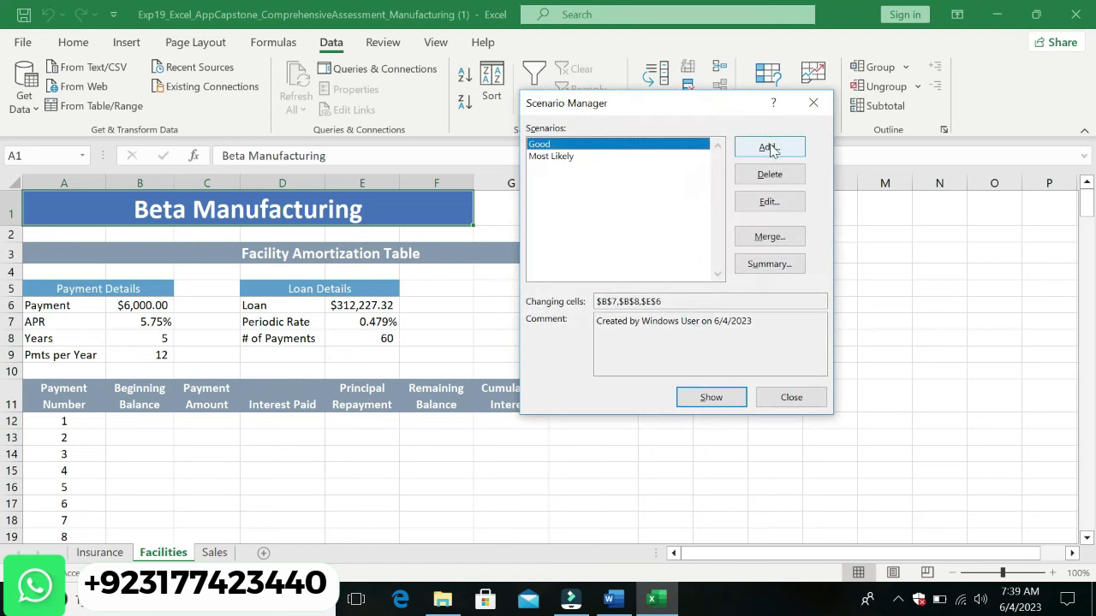
Step: Add a third scenario named Bad, copying the name from the Word instructions
click(767, 145)
click(618, 604)
click(570, 441)
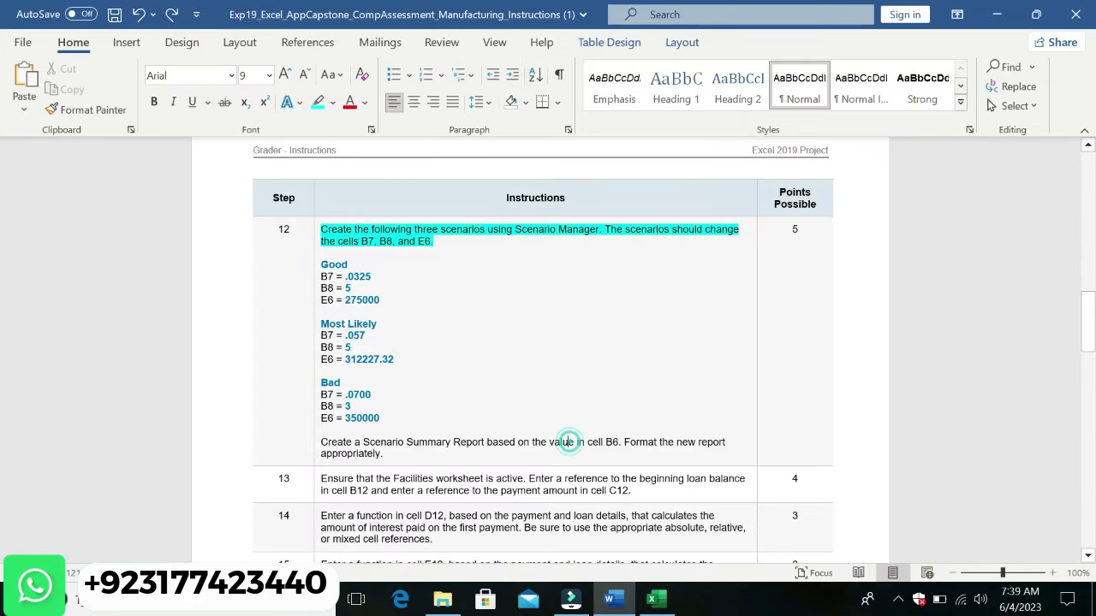
double_click(330, 382)
key(ctrl+c)
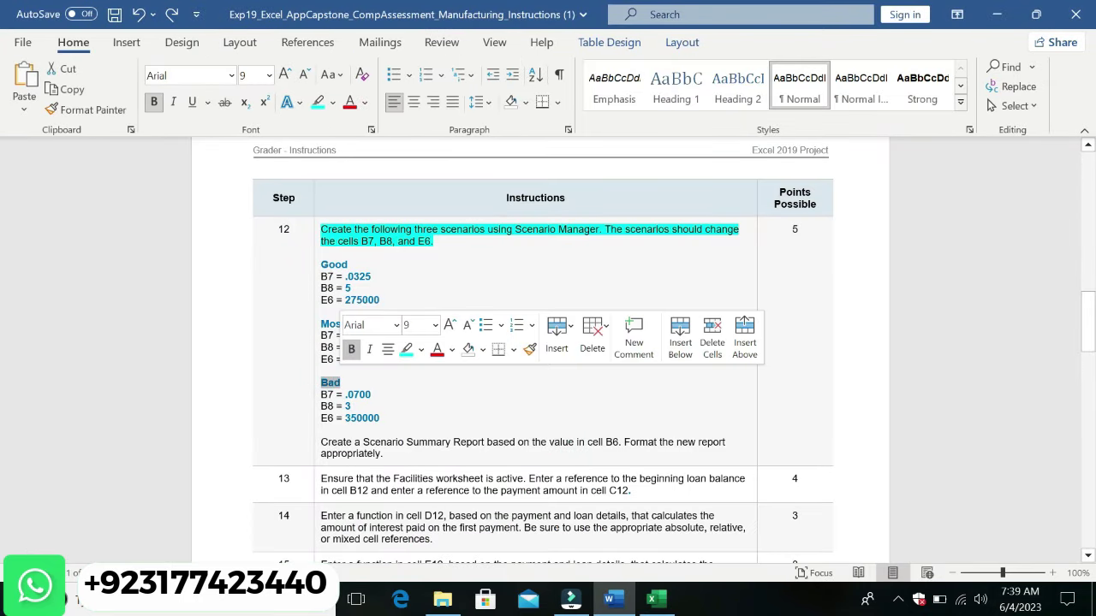
click(652, 599)
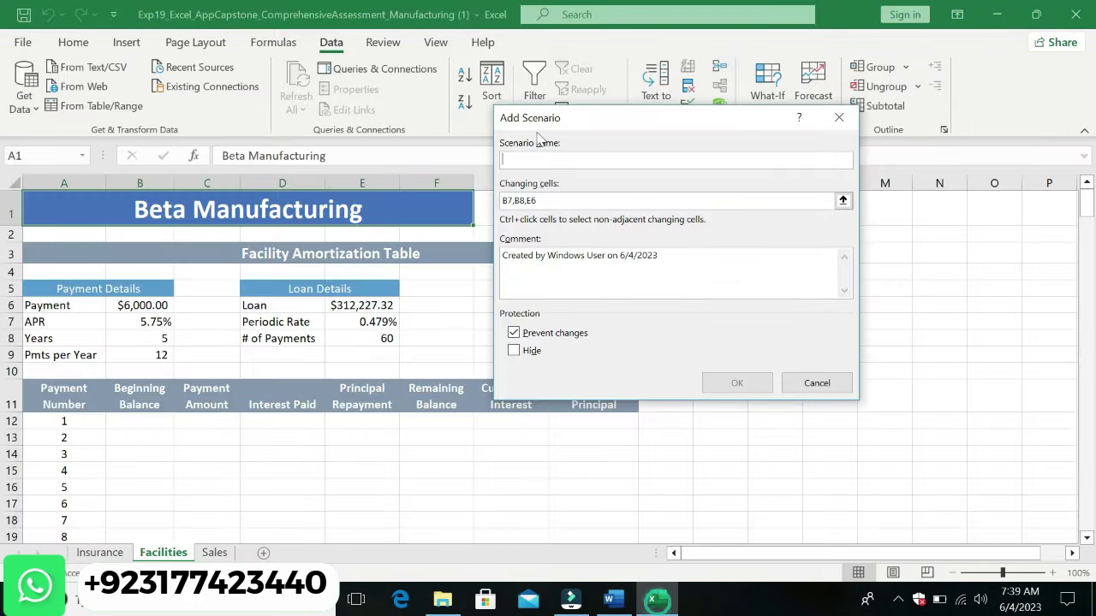
click(521, 160)
key(ctrl+v)
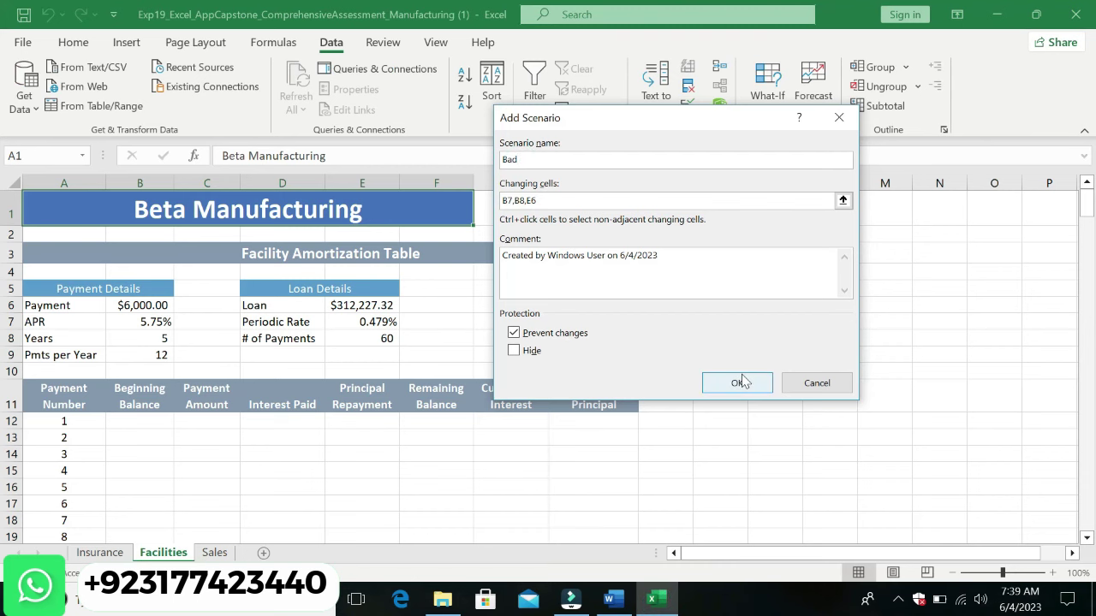
click(739, 381)
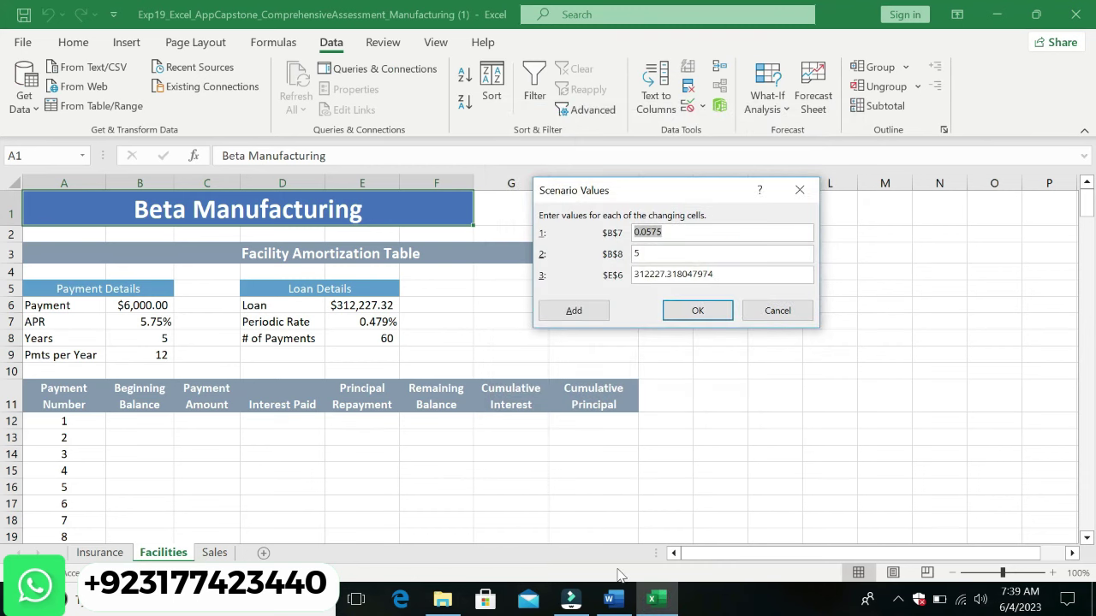
Step: Set the Bad scenario's B7 value to .0700 and clear the old B8 and E6 values
click(608, 599)
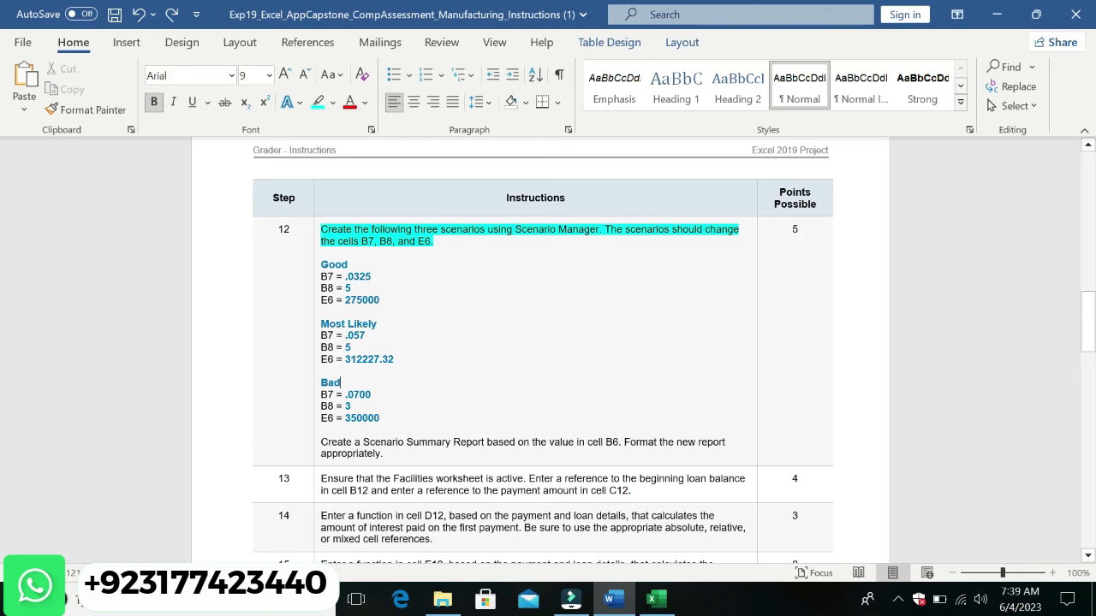
drag(345, 394, 371, 398)
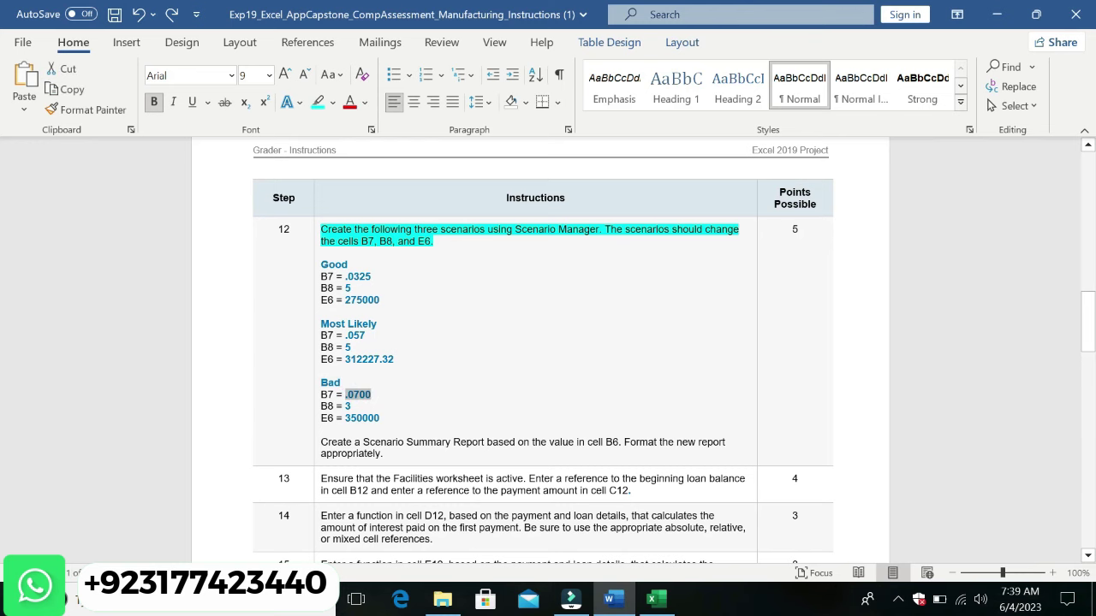
click(659, 606)
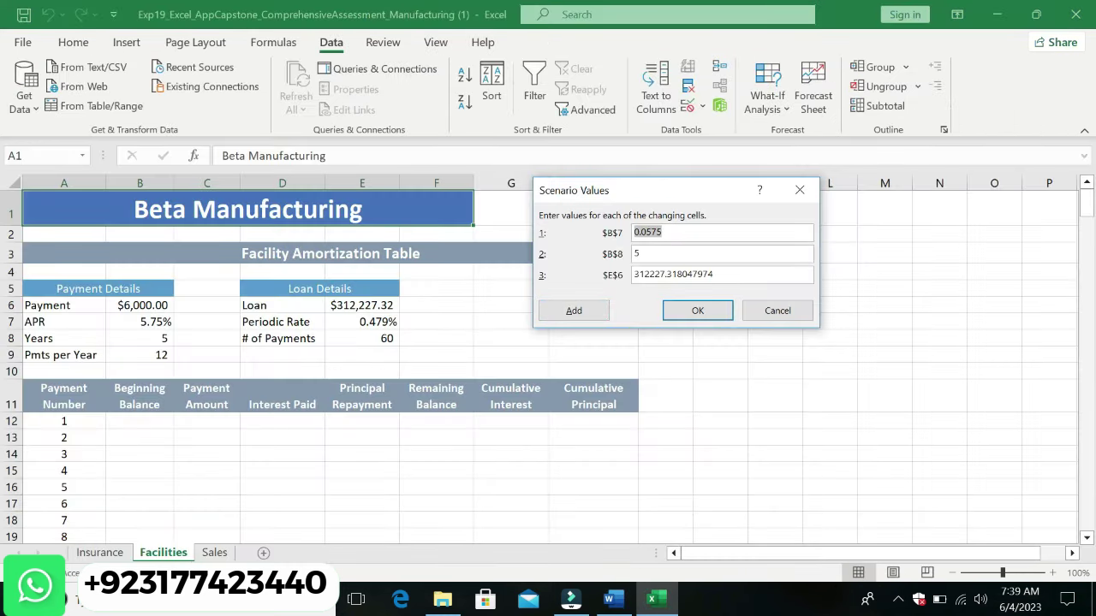
click(672, 231)
key(BackSpace)
key(BackSpace)
key(BackSpace)
text(.0700)
click(661, 252)
key(BackSpace)
text(3)
click(724, 276)
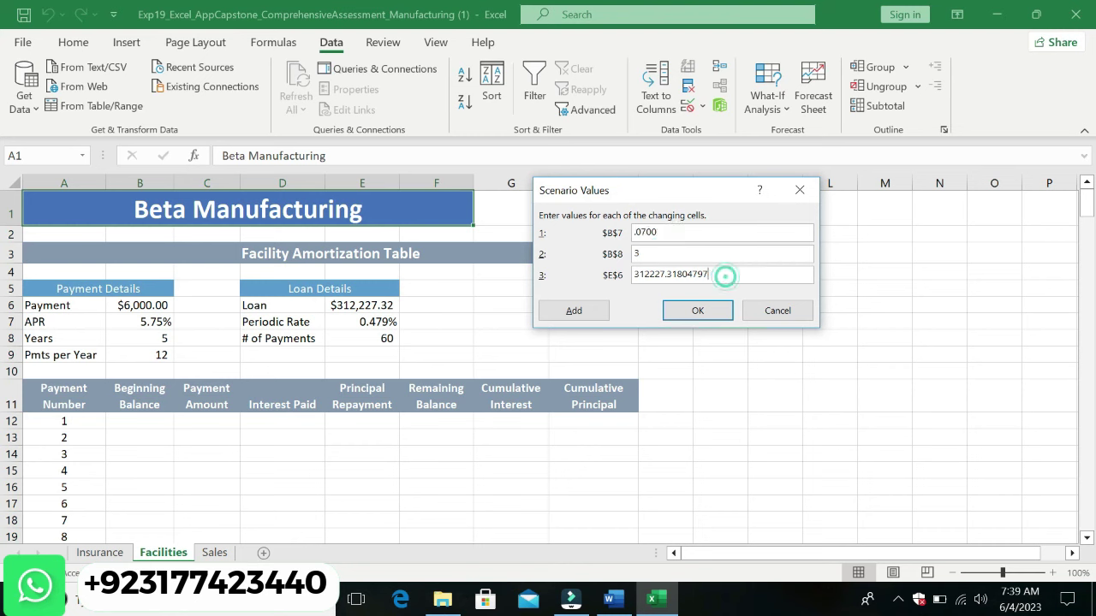
key(BackSpace)
key(BackSpace)
key(BackSpace)
key(BackSpace)
key(BackSpace)
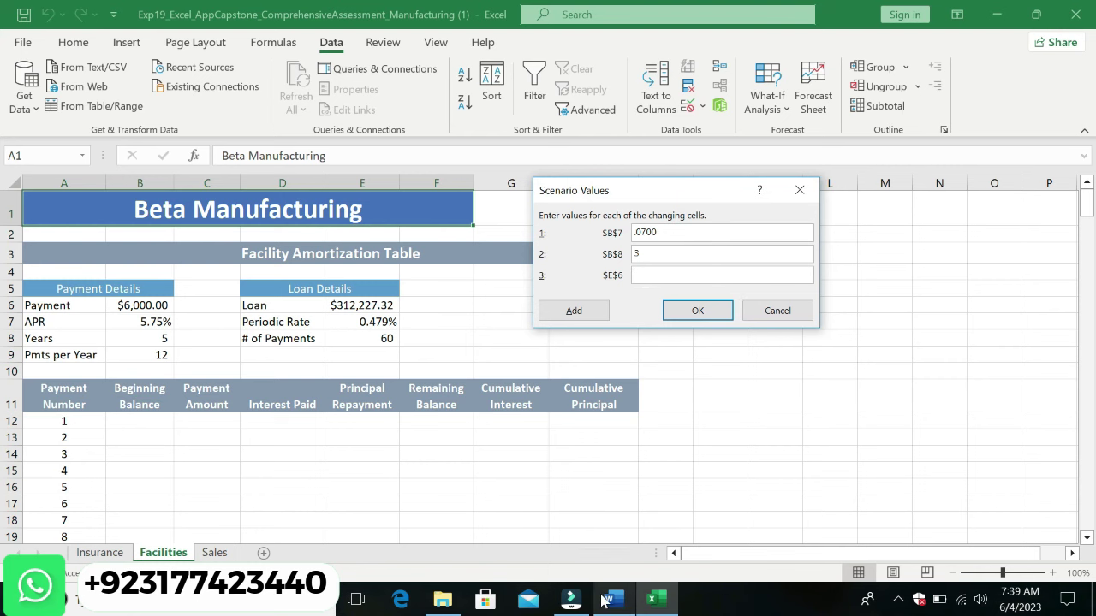
Step: Type 250000 as the Bad scenario's E6 value and accept the scenario
click(610, 599)
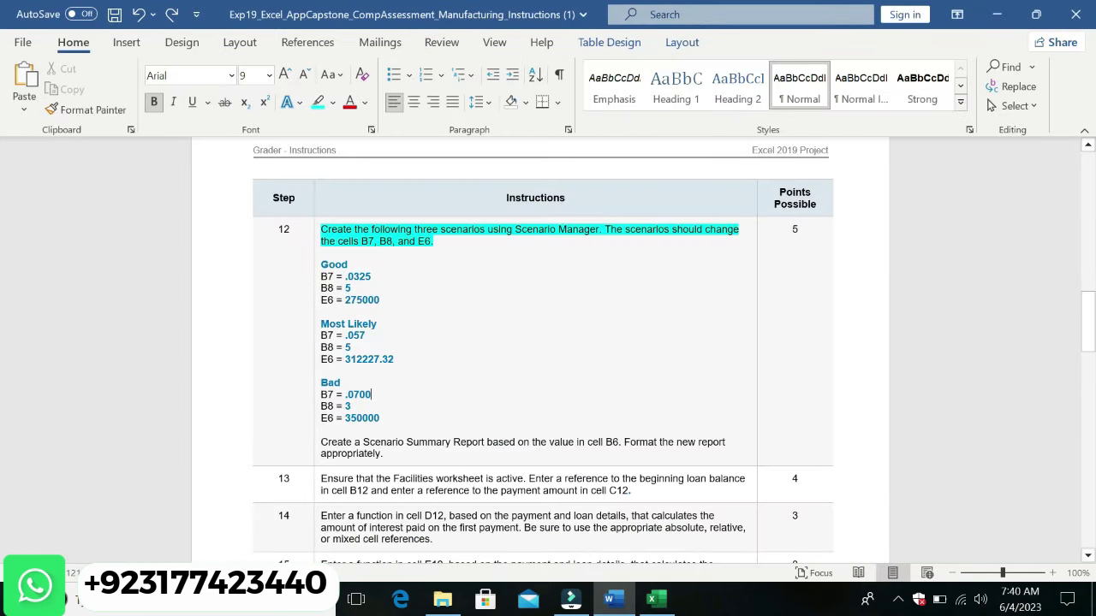
double_click(364, 417)
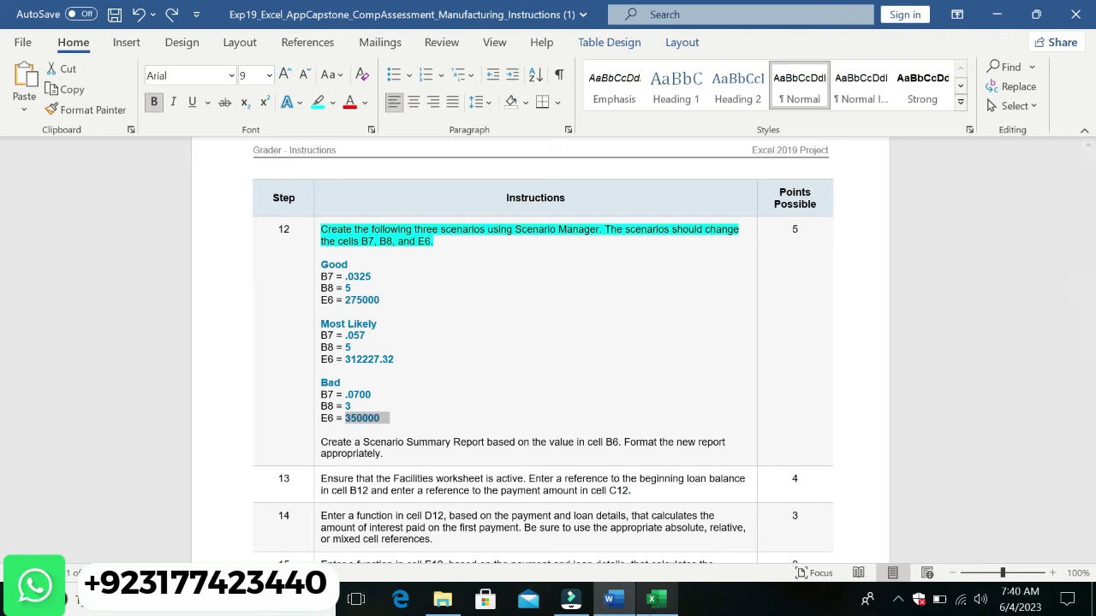
click(651, 600)
click(651, 275)
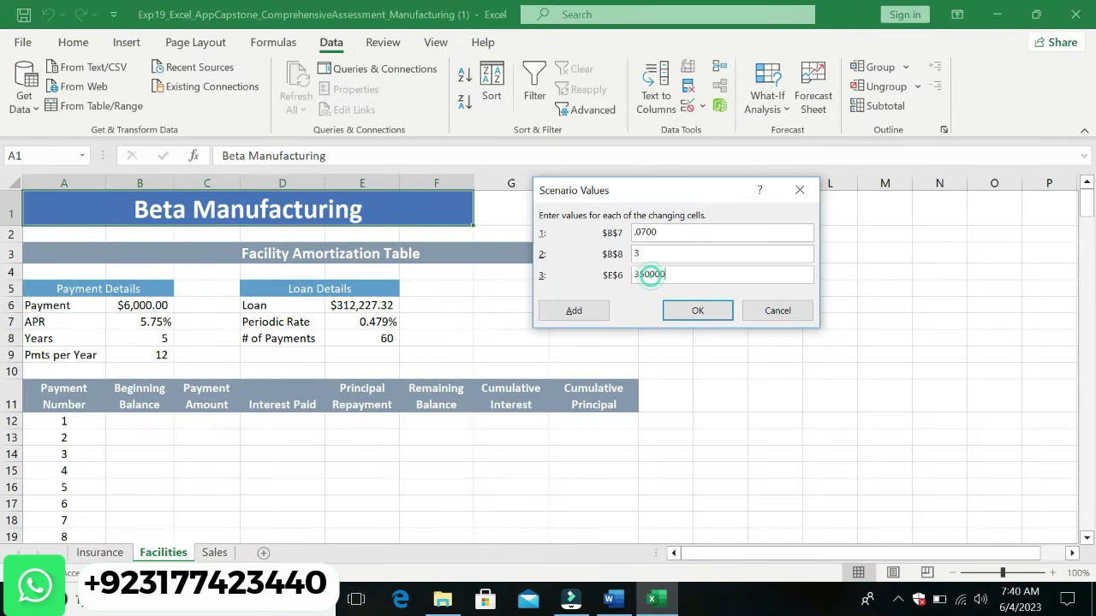
text(250000)
click(694, 310)
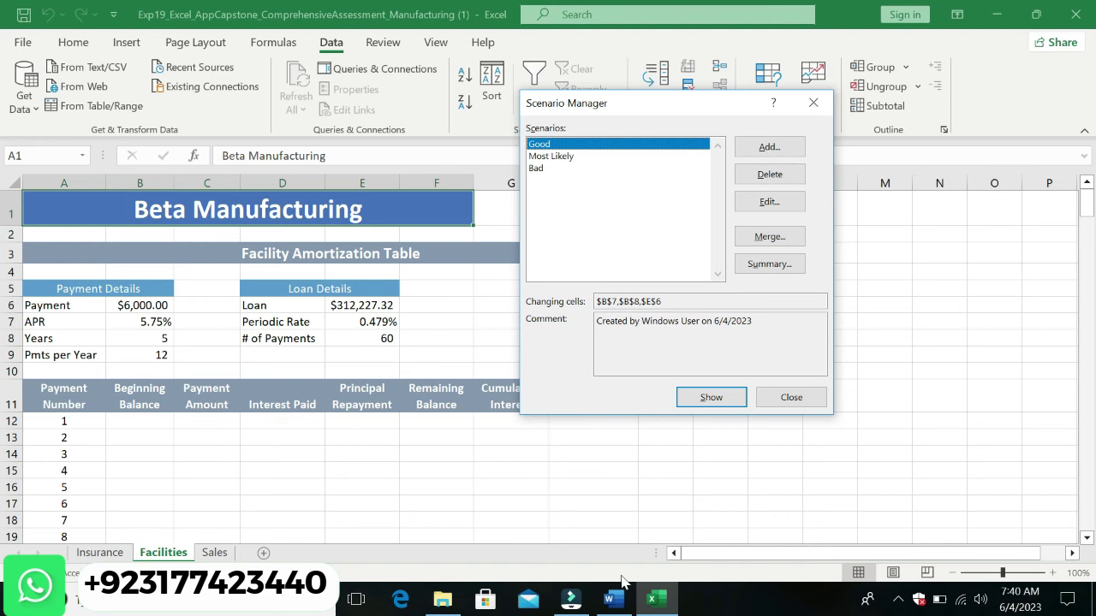
Step: Highlight the Scenario Summary Report instruction paragraph in cyan in Word
click(620, 610)
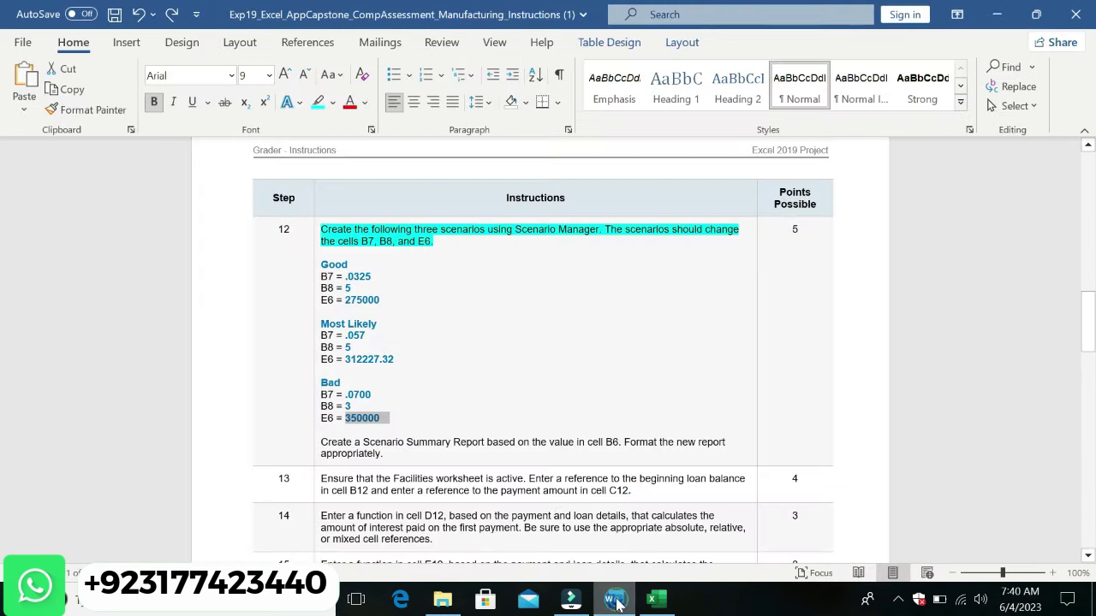
click(477, 426)
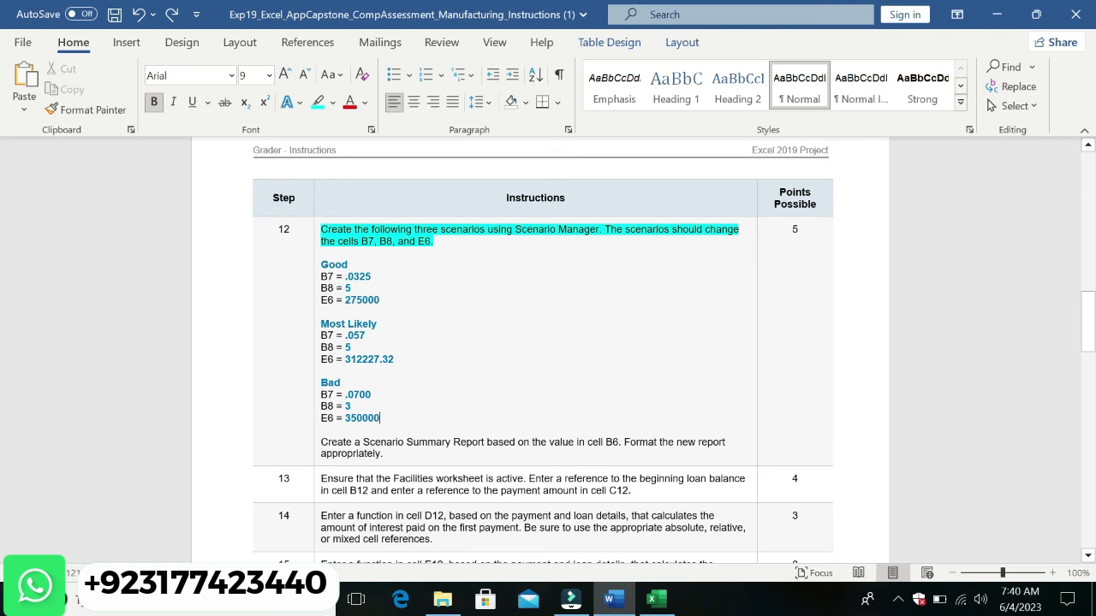
triple_click(342, 441)
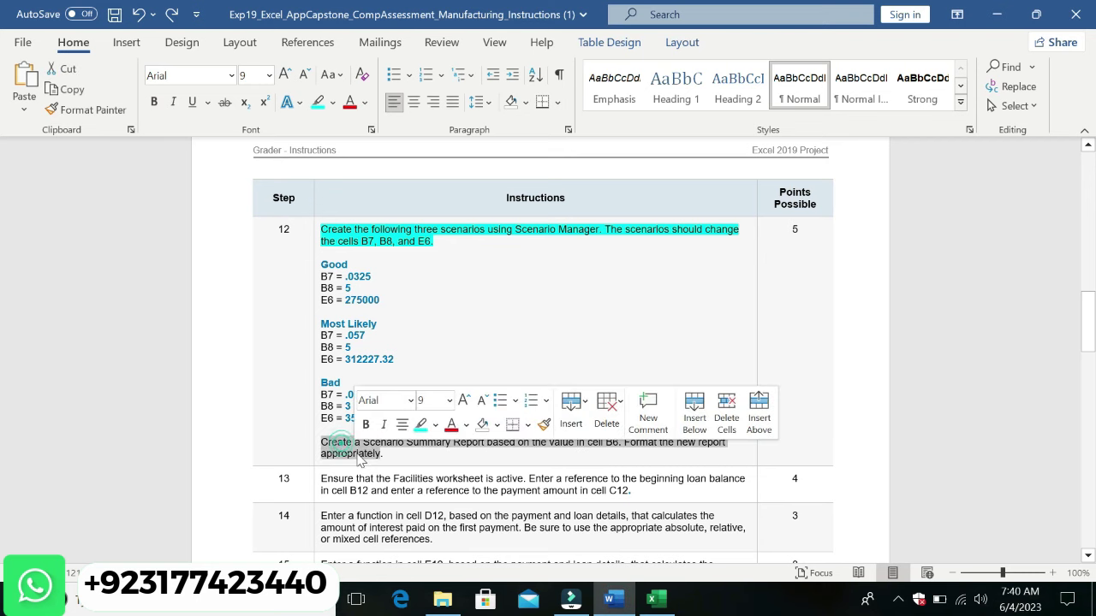
click(419, 428)
click(448, 400)
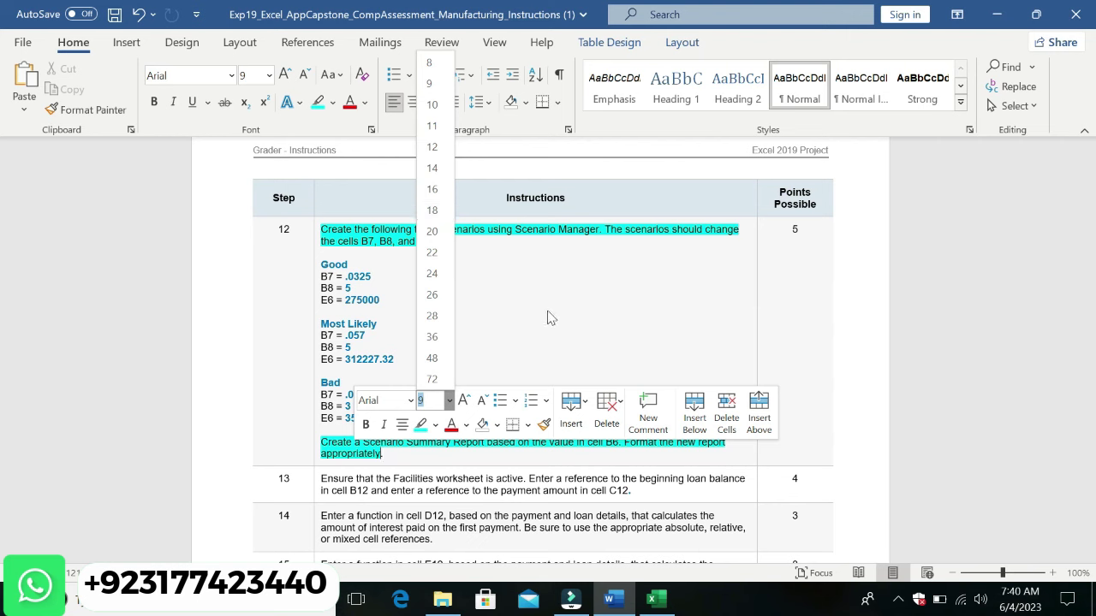
key(Escape)
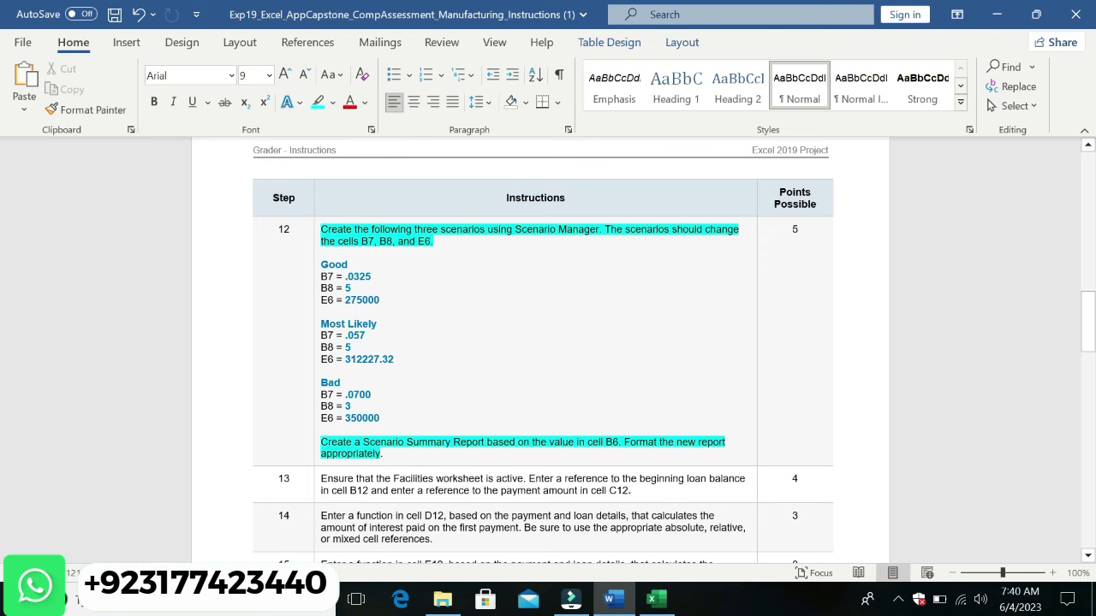
Step: Enlarge the Scenario Summary Report paragraph to 16 pt, then return to Excel
triple_click(330, 442)
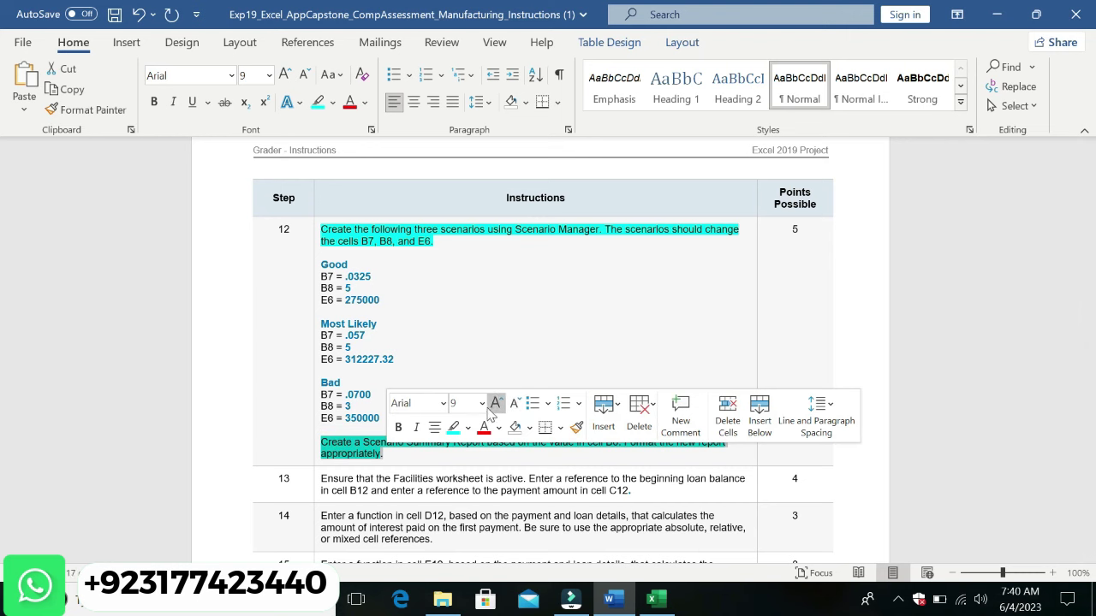
click(482, 403)
click(476, 188)
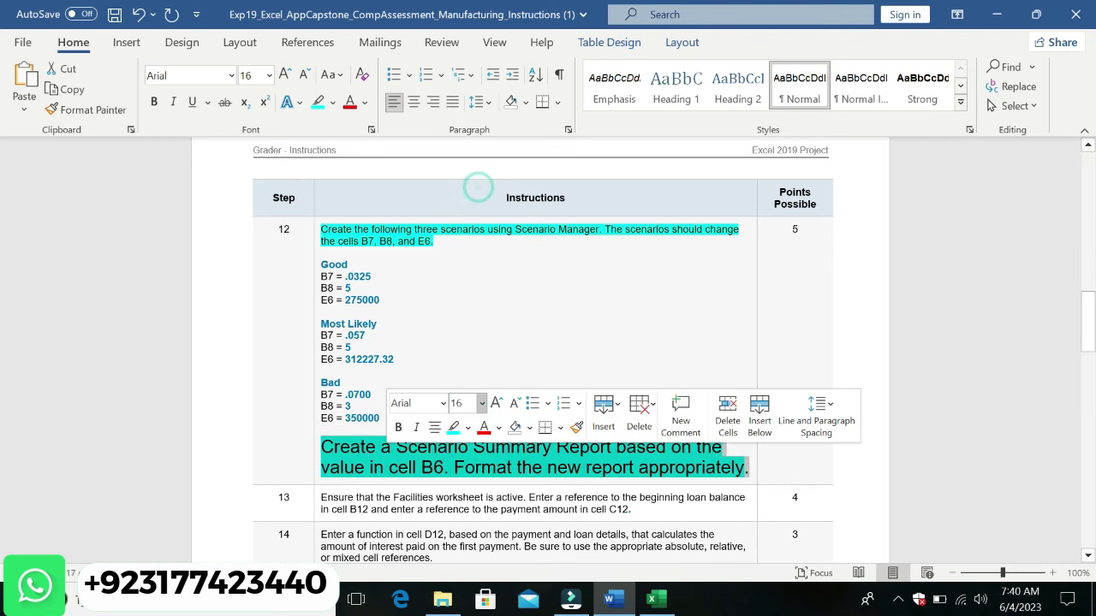
click(324, 446)
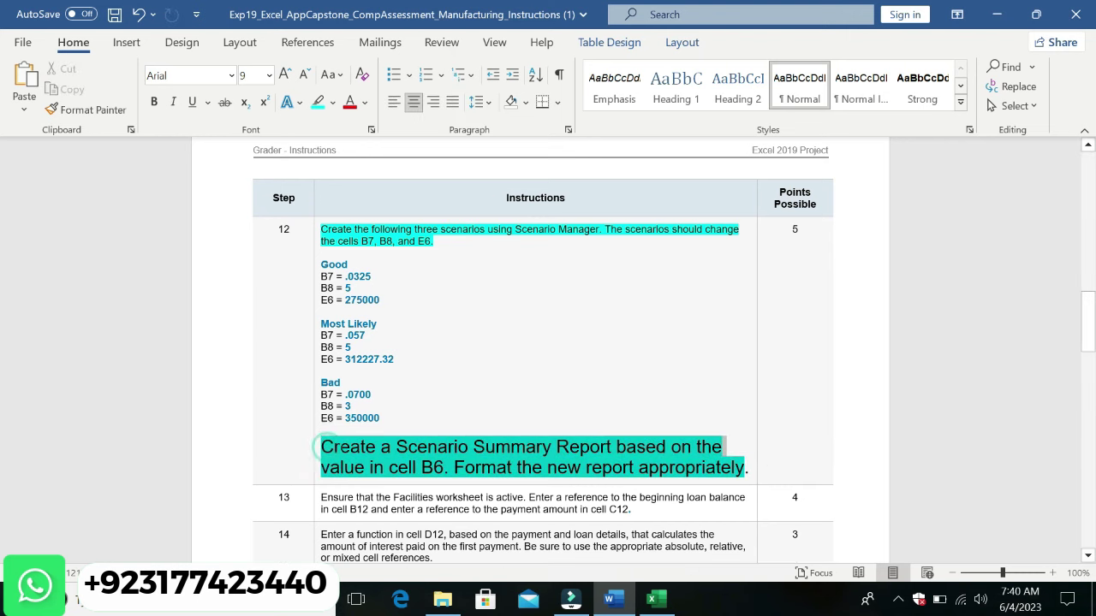
triple_click(325, 446)
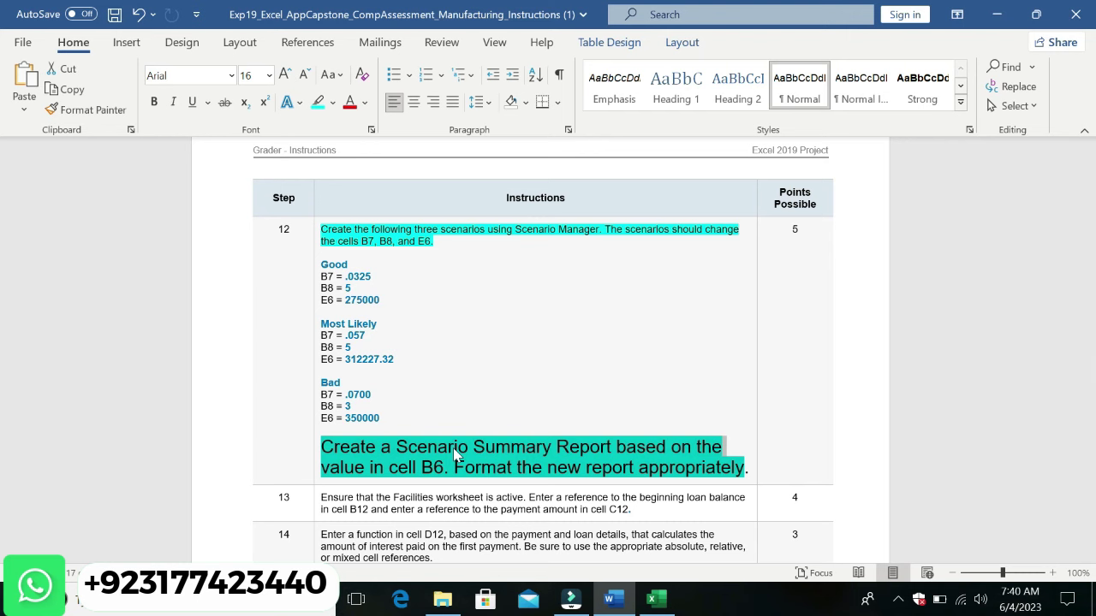
click(656, 600)
Step: Generate a Scenario summary report with B6 as the result cell, then return to Word
click(768, 270)
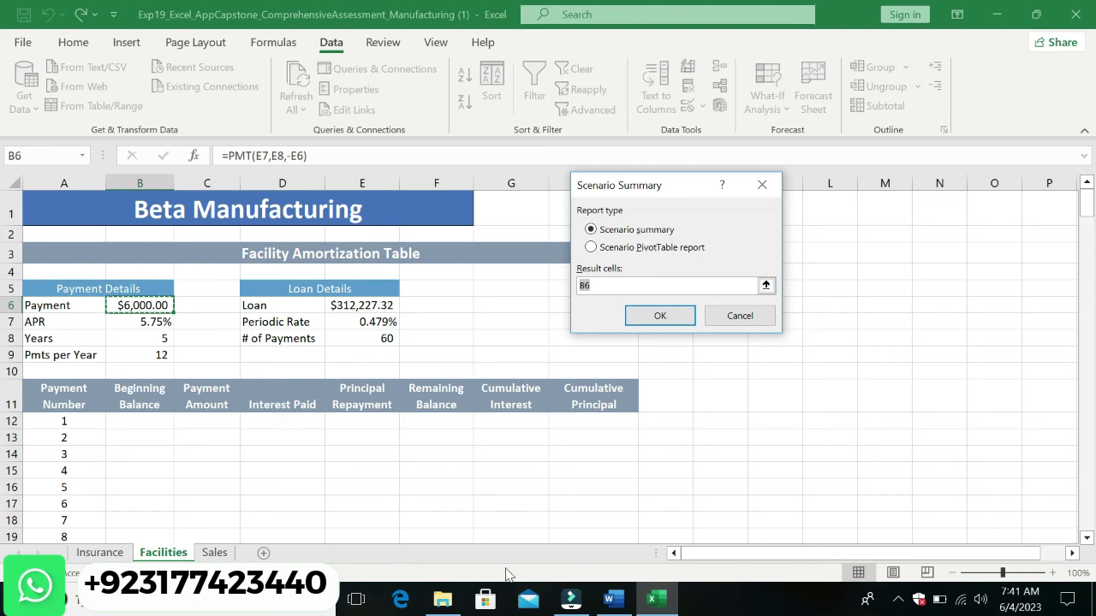
click(608, 599)
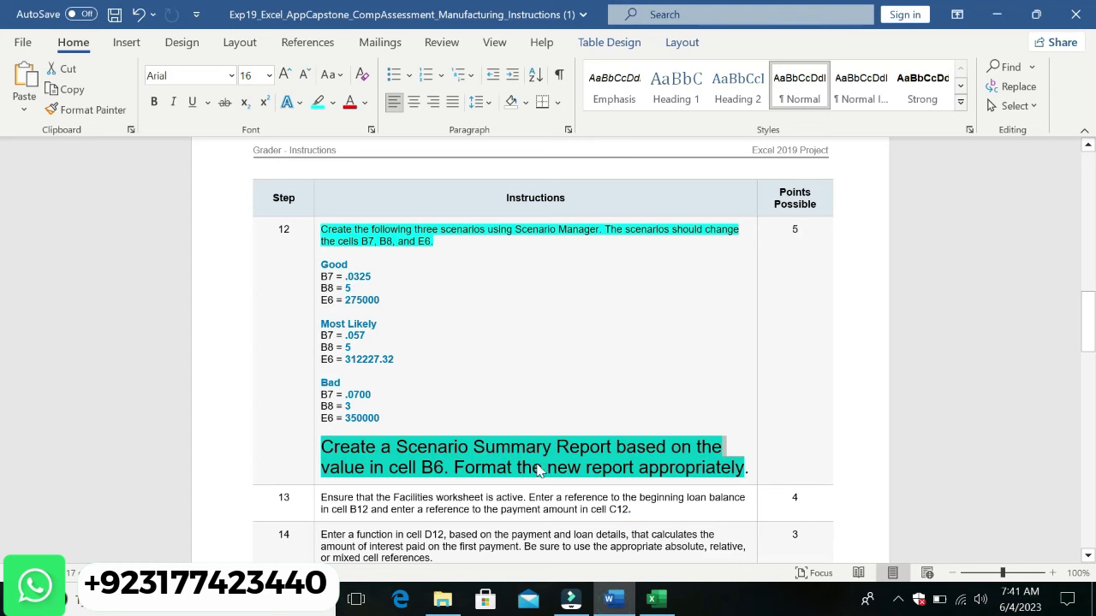
click(652, 599)
click(660, 316)
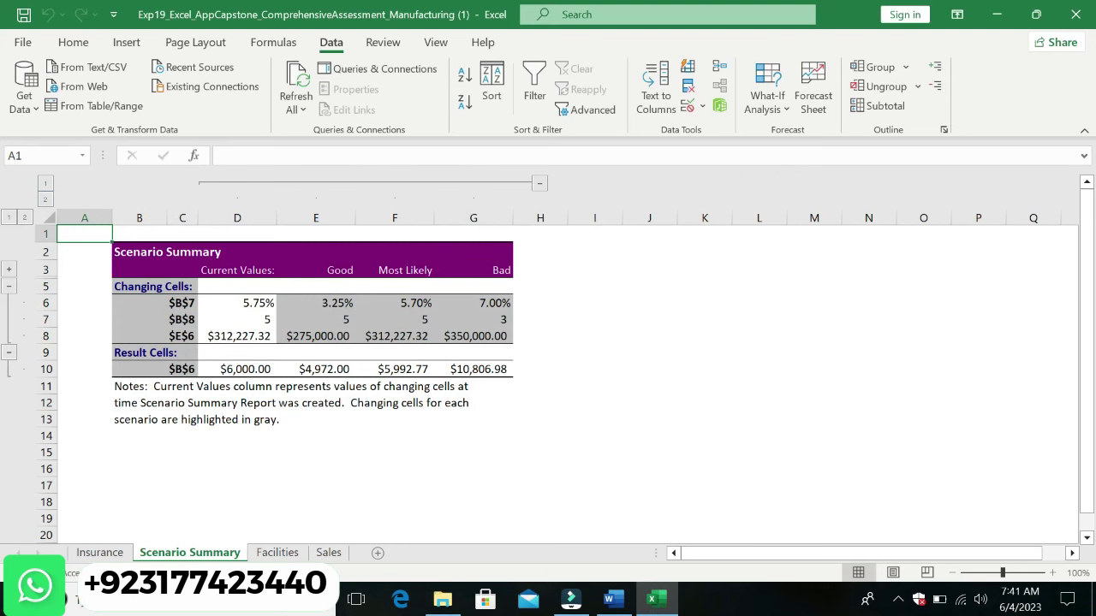
click(609, 599)
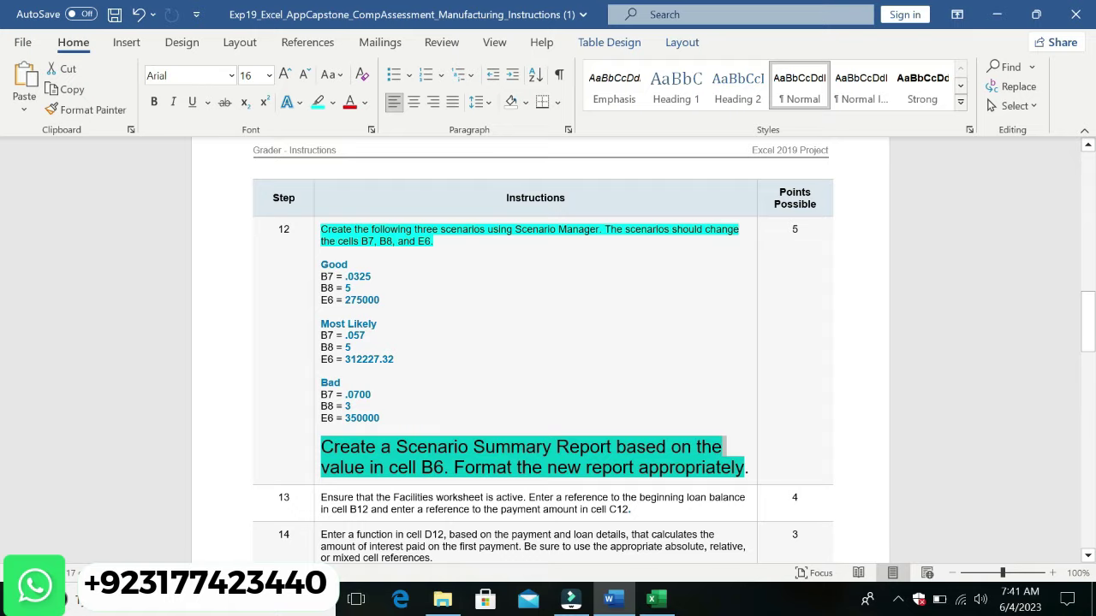
mouse_move(1089, 338)
mouse_down()
mouse_move(1090, 411)
mouse_move(1089, 353)
mouse_up()
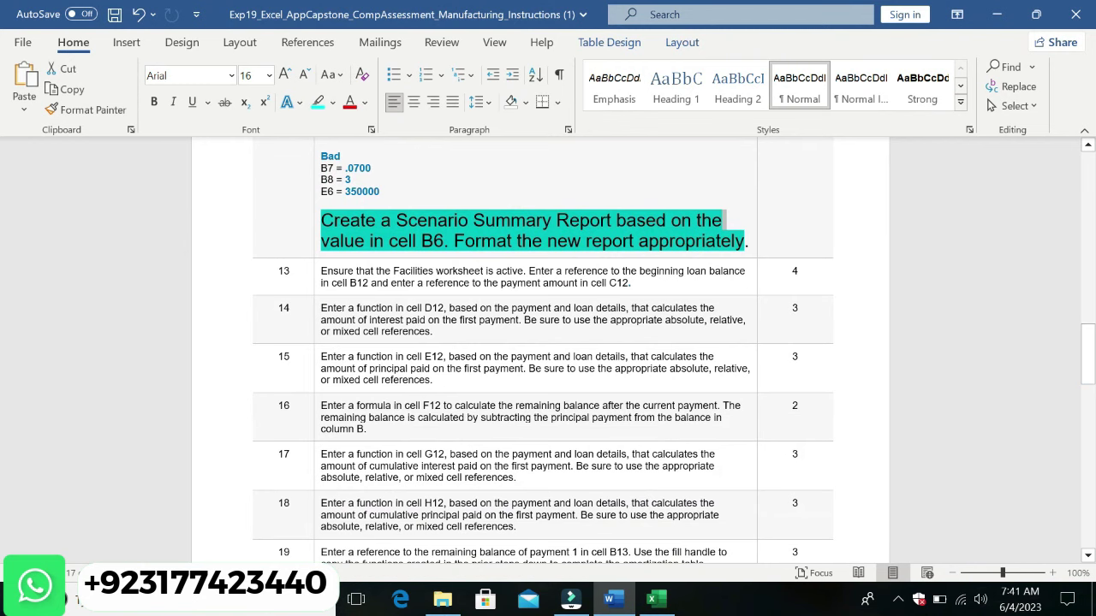
key(alt+Tab)
click(624, 506)
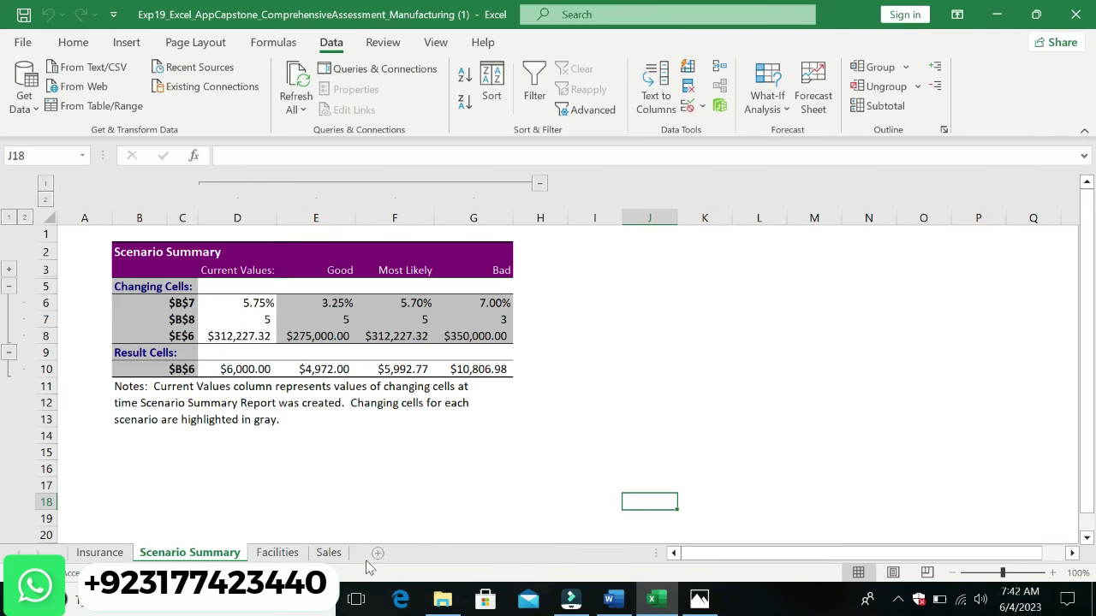
click(330, 552)
click(283, 552)
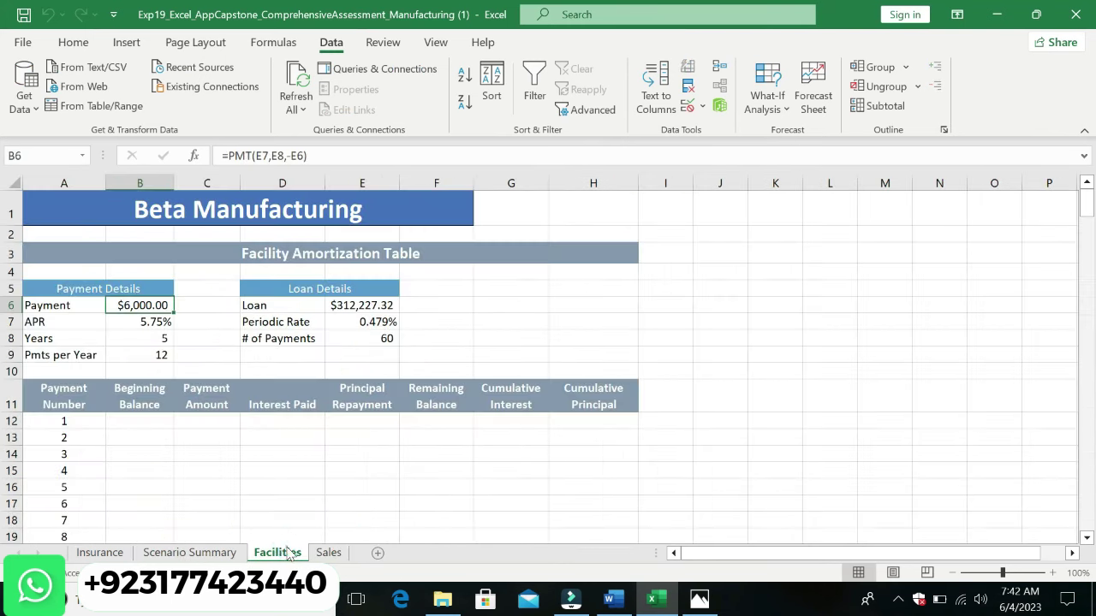
click(197, 553)
click(101, 553)
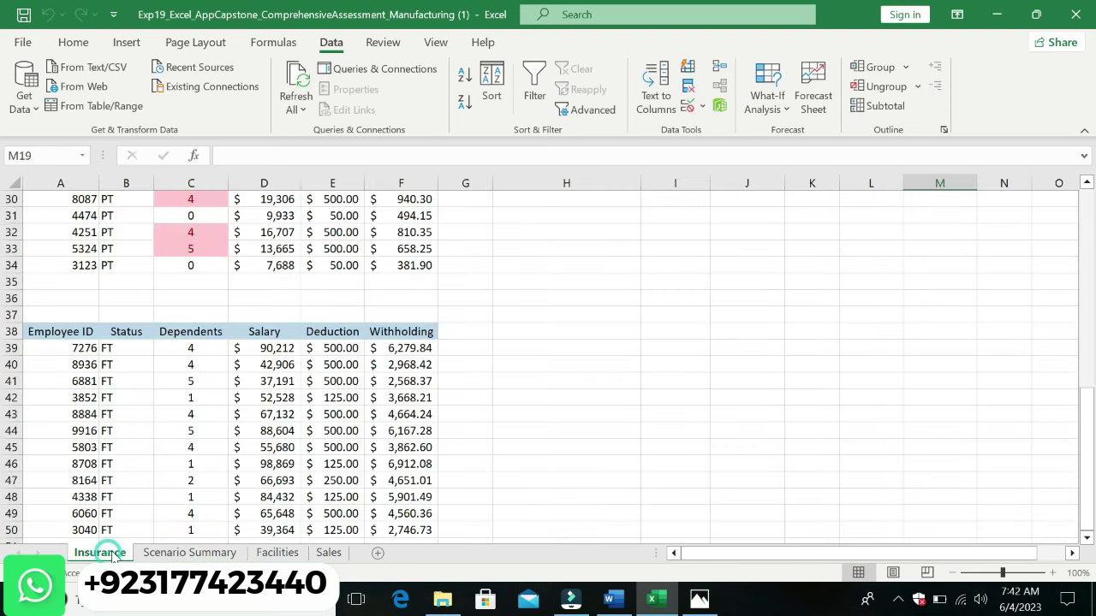
drag(1085, 409, 1085, 190)
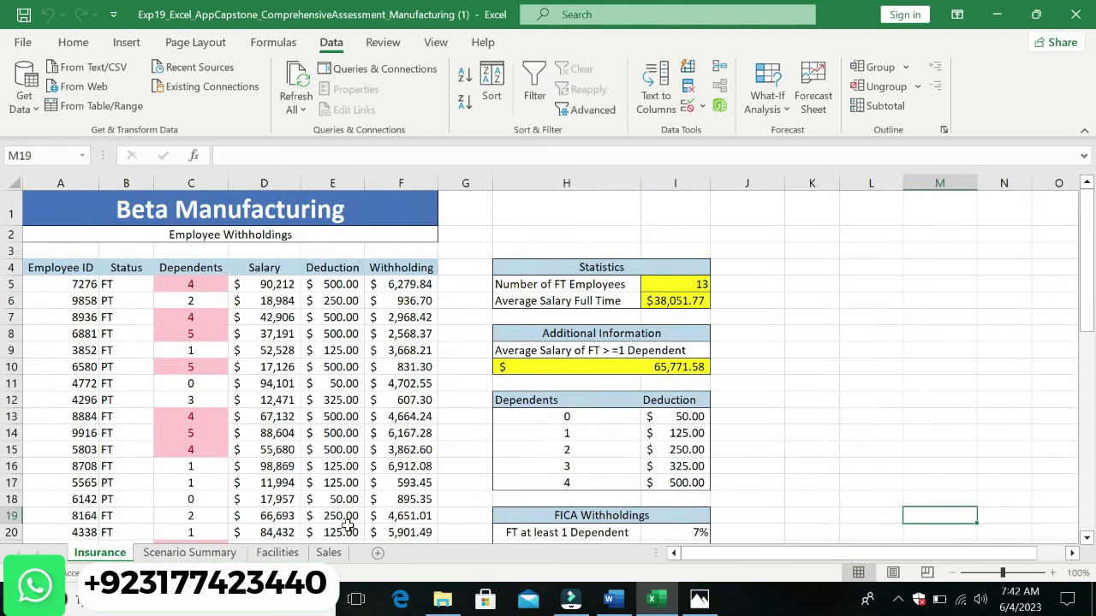
click(189, 553)
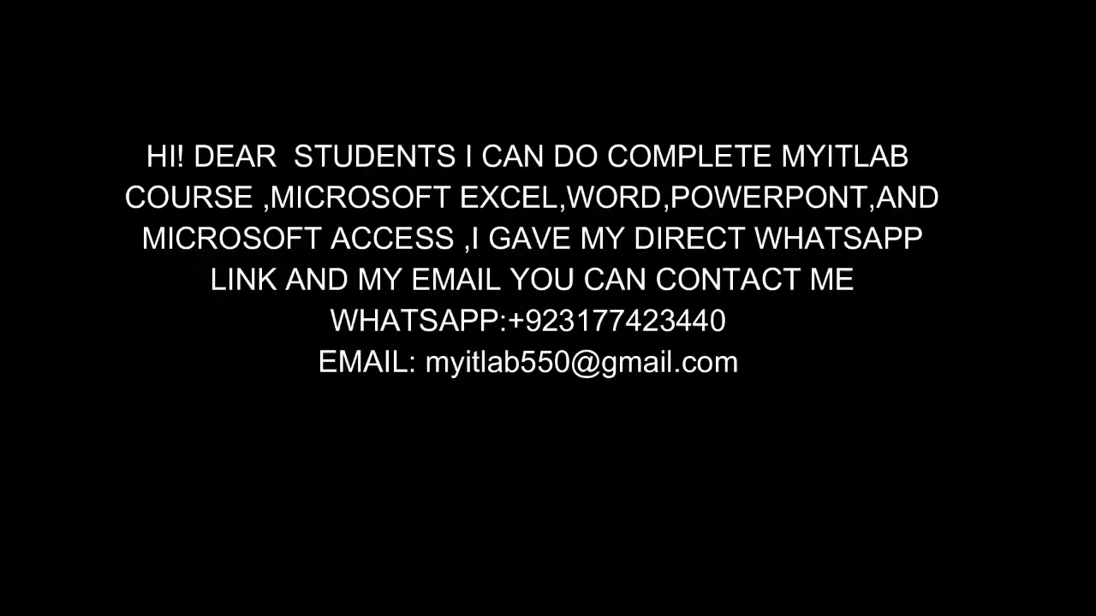